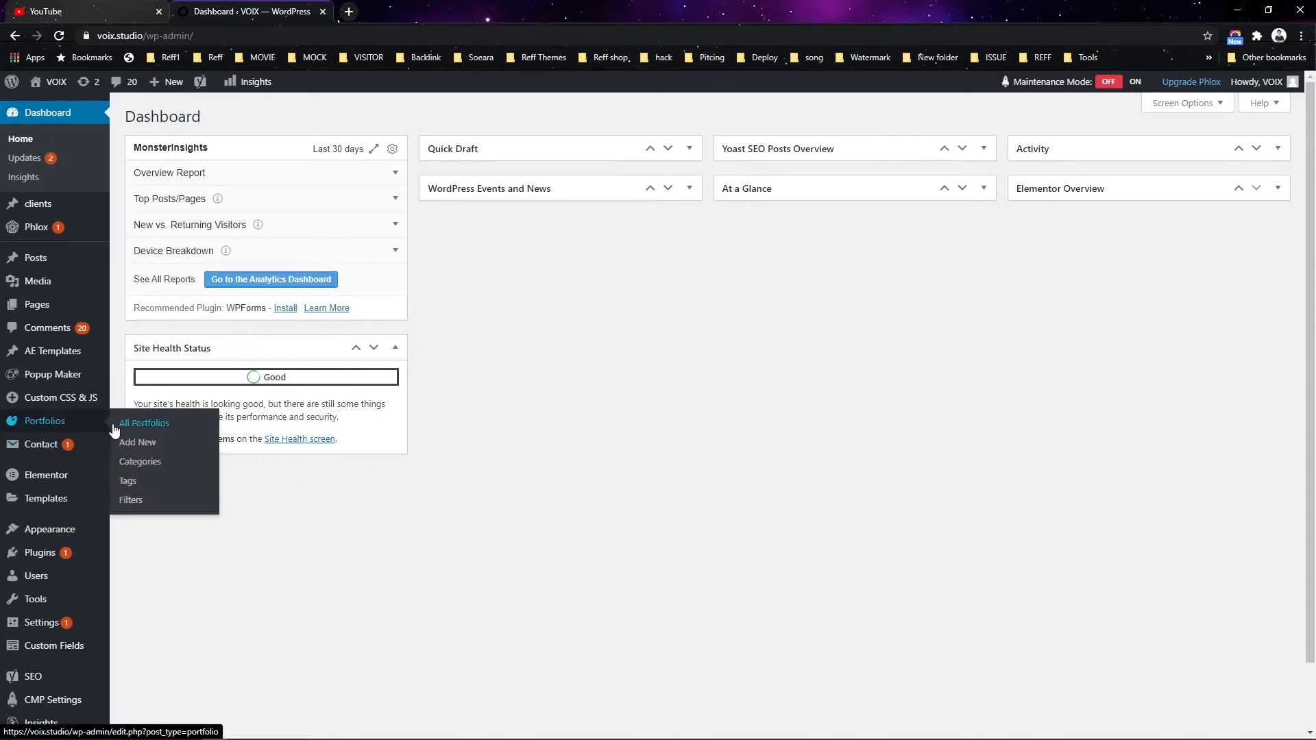
- Open the installed plugins page in a separate browser tab and look through the plugin list
{"action": "scroll", "coordinate": [117, 427], "scroll_direction": "down", "scroll_amount": 1}
{"action": "mouse_move", "coordinate": [63, 406]}
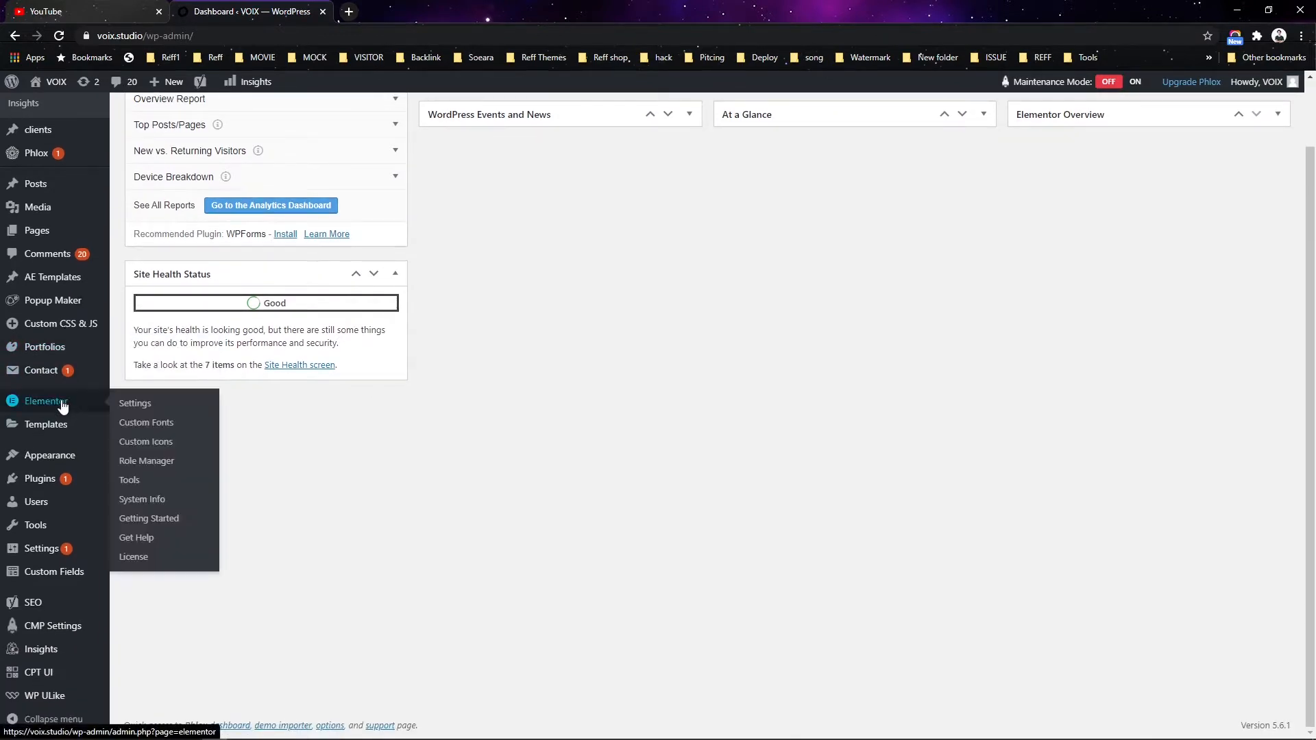
{"action": "middle_click", "coordinate": [67, 480]}
{"action": "left_click", "coordinate": [439, 5]}
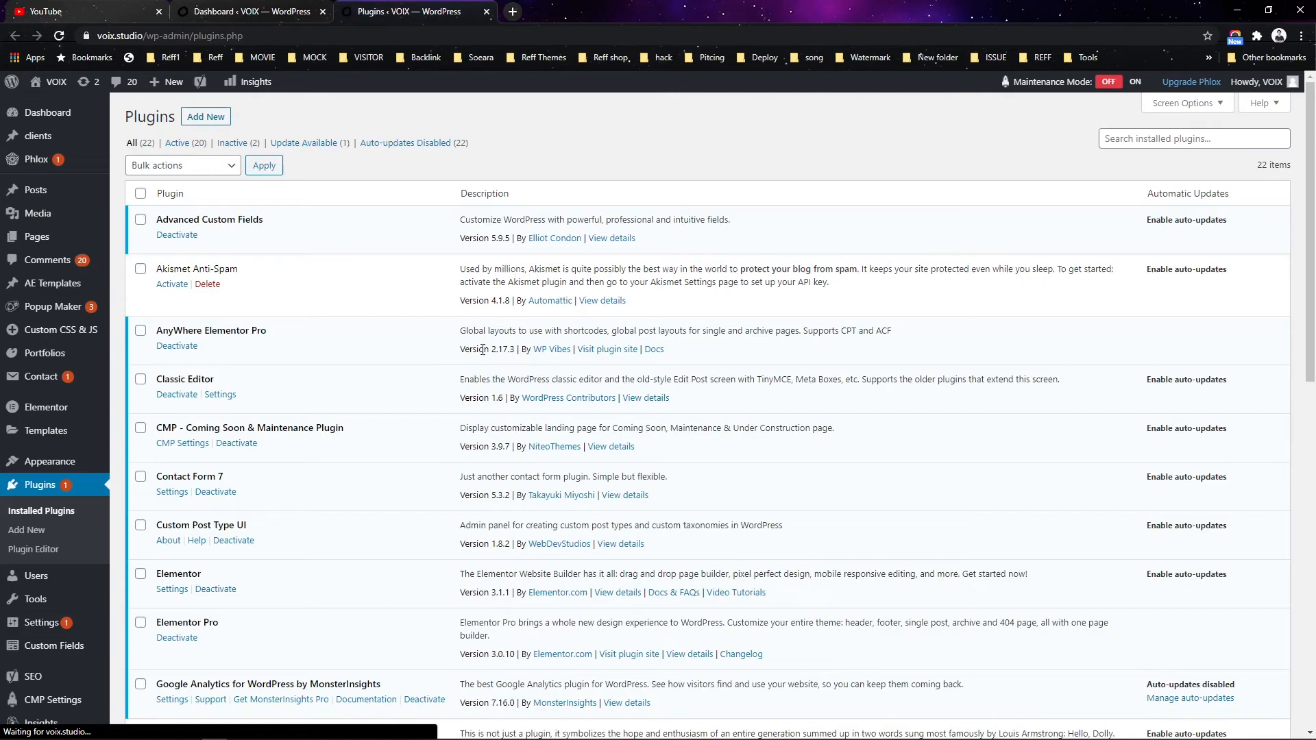
{"action": "scroll", "coordinate": [411, 411], "scroll_direction": "down", "scroll_amount": 1}
{"action": "scroll", "coordinate": [385, 413], "scroll_direction": "down", "scroll_amount": 2}
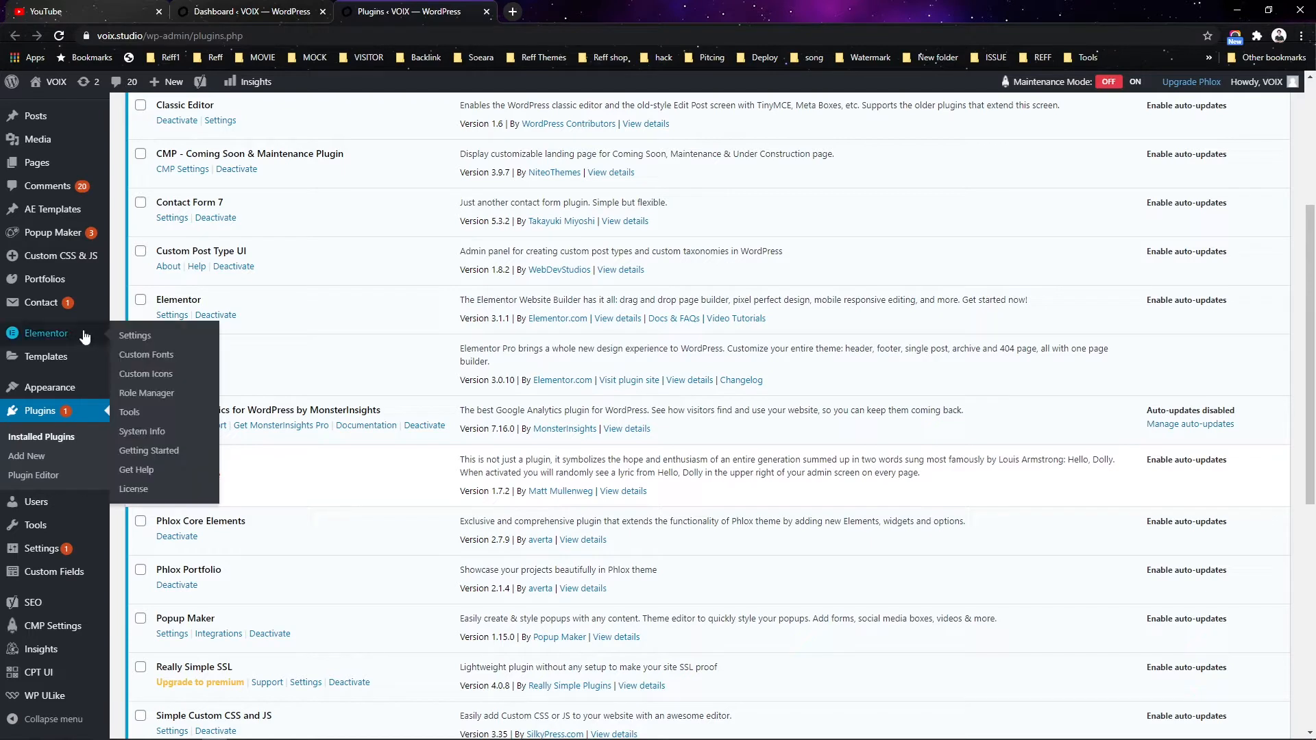
- Start a new Elementor template and choose Header as the template type
{"action": "mouse_move", "coordinate": [86, 361]}
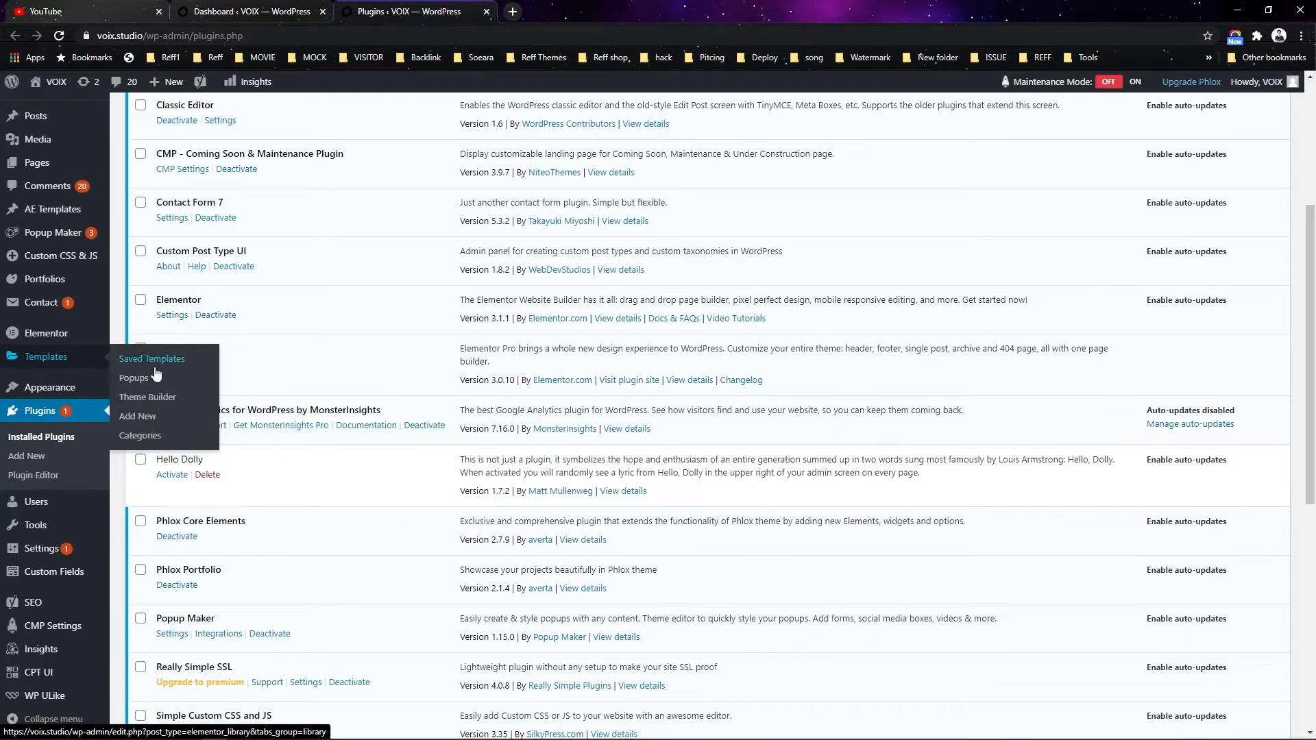
{"action": "left_click", "coordinate": [149, 420]}
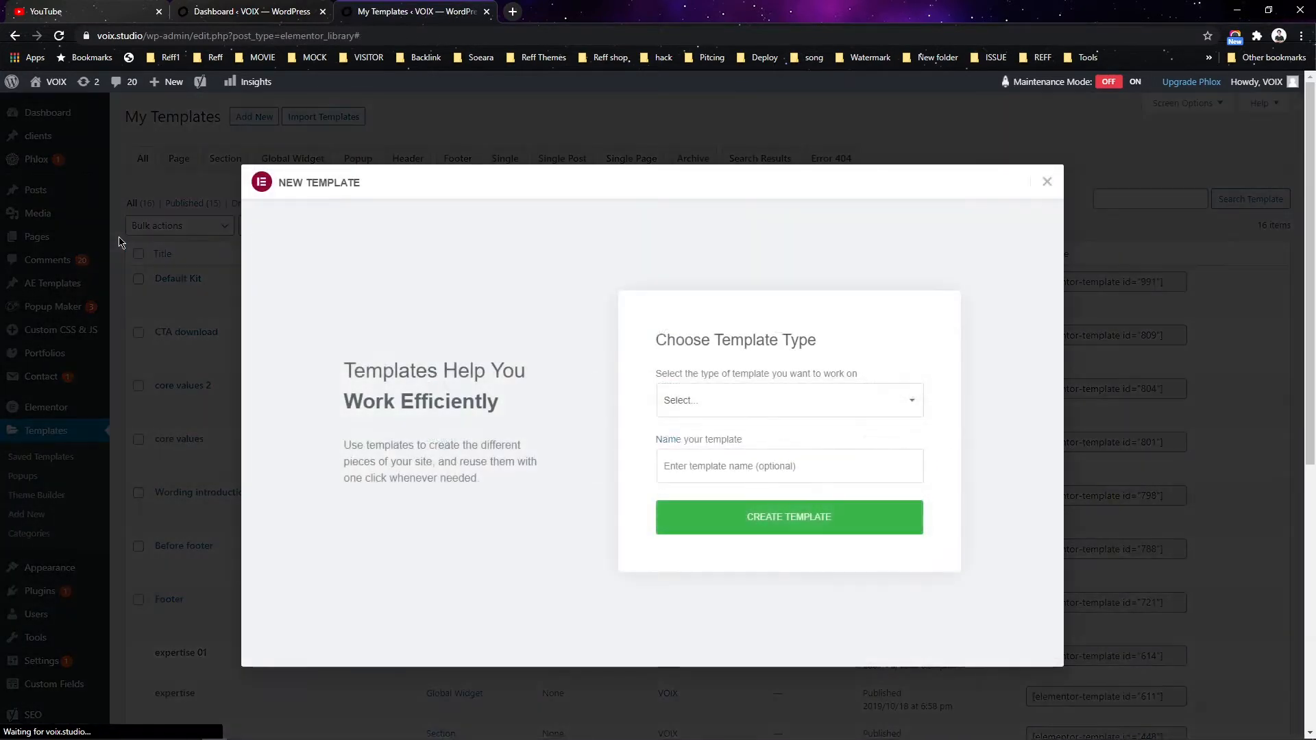
{"action": "left_click", "coordinate": [811, 399]}
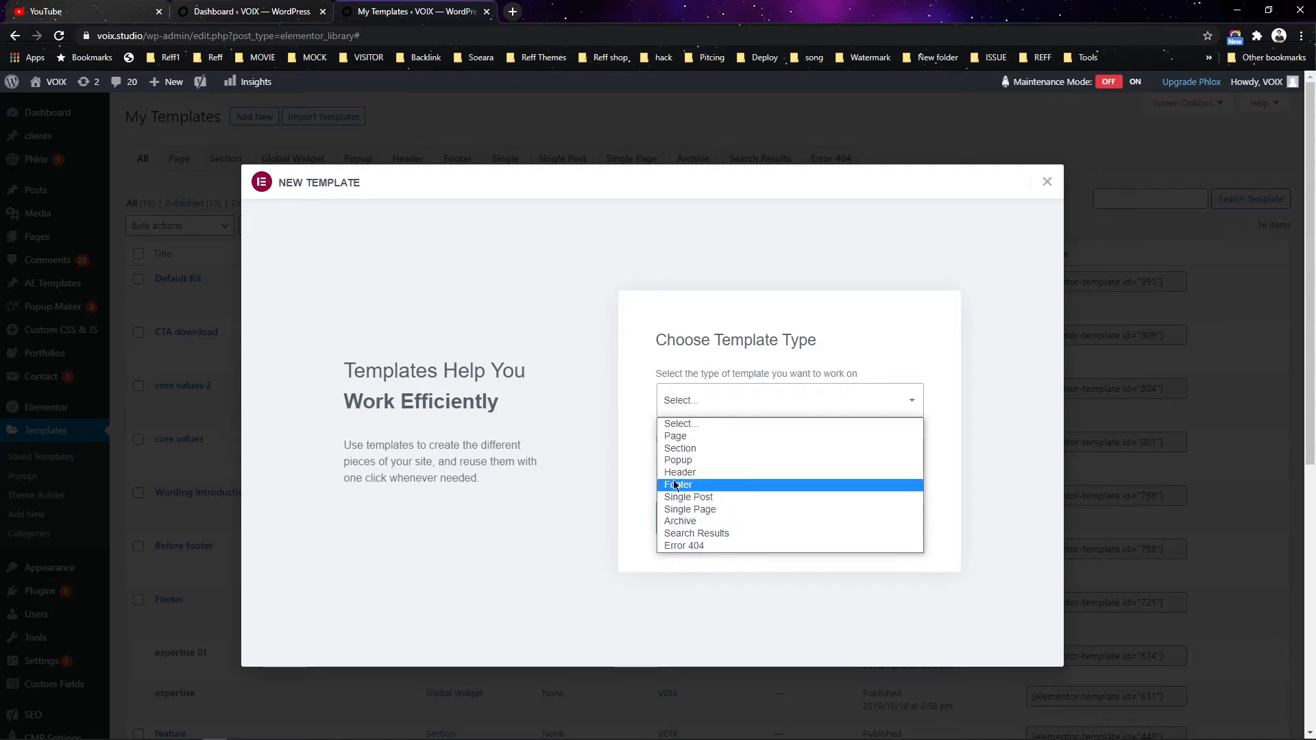
{"action": "left_click", "coordinate": [629, 457]}
{"action": "left_click", "coordinate": [697, 409]}
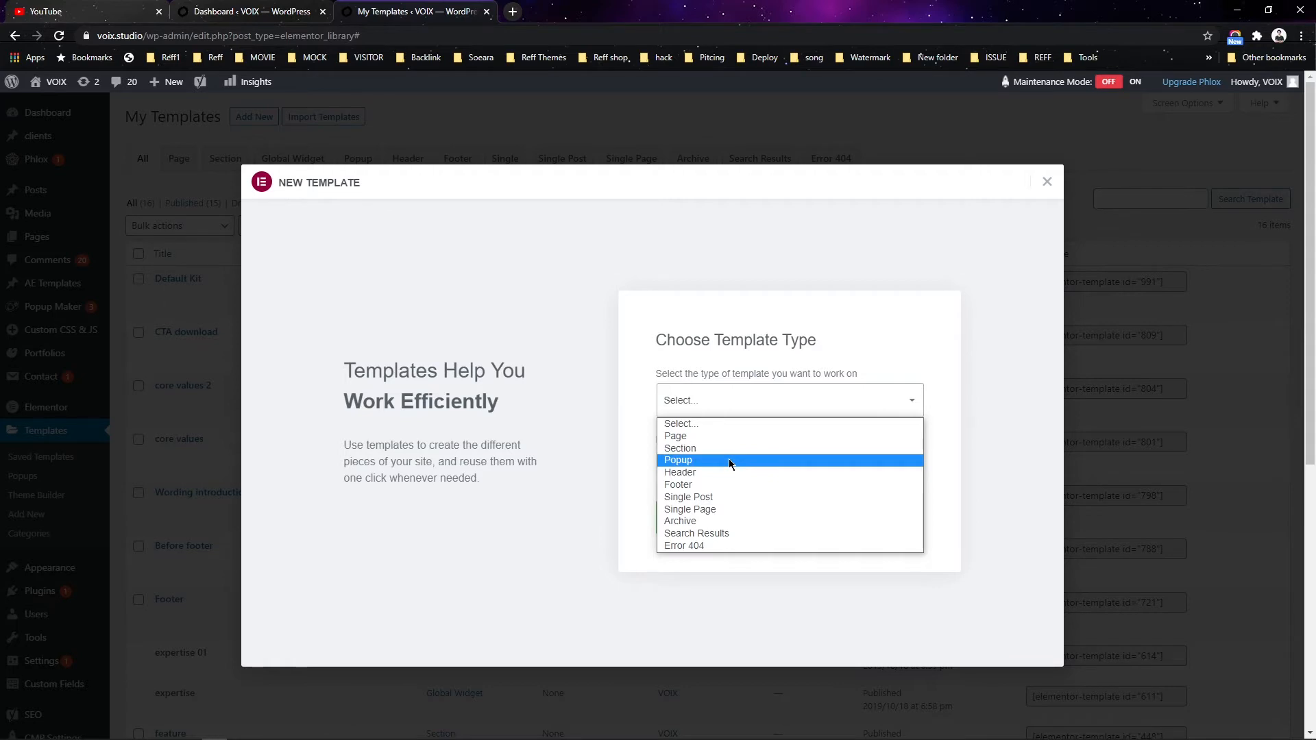
{"action": "left_click", "coordinate": [637, 433]}
{"action": "left_click", "coordinate": [685, 405]}
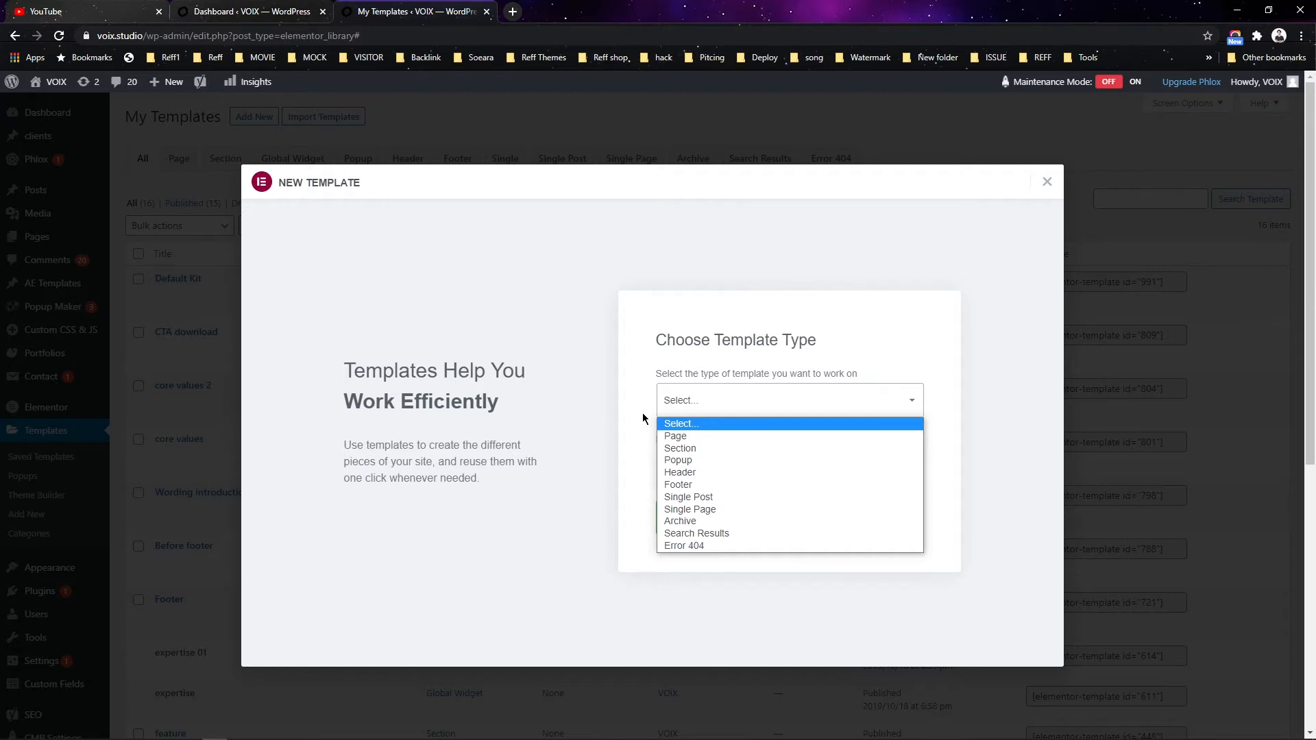
{"action": "left_click", "coordinate": [719, 472]}
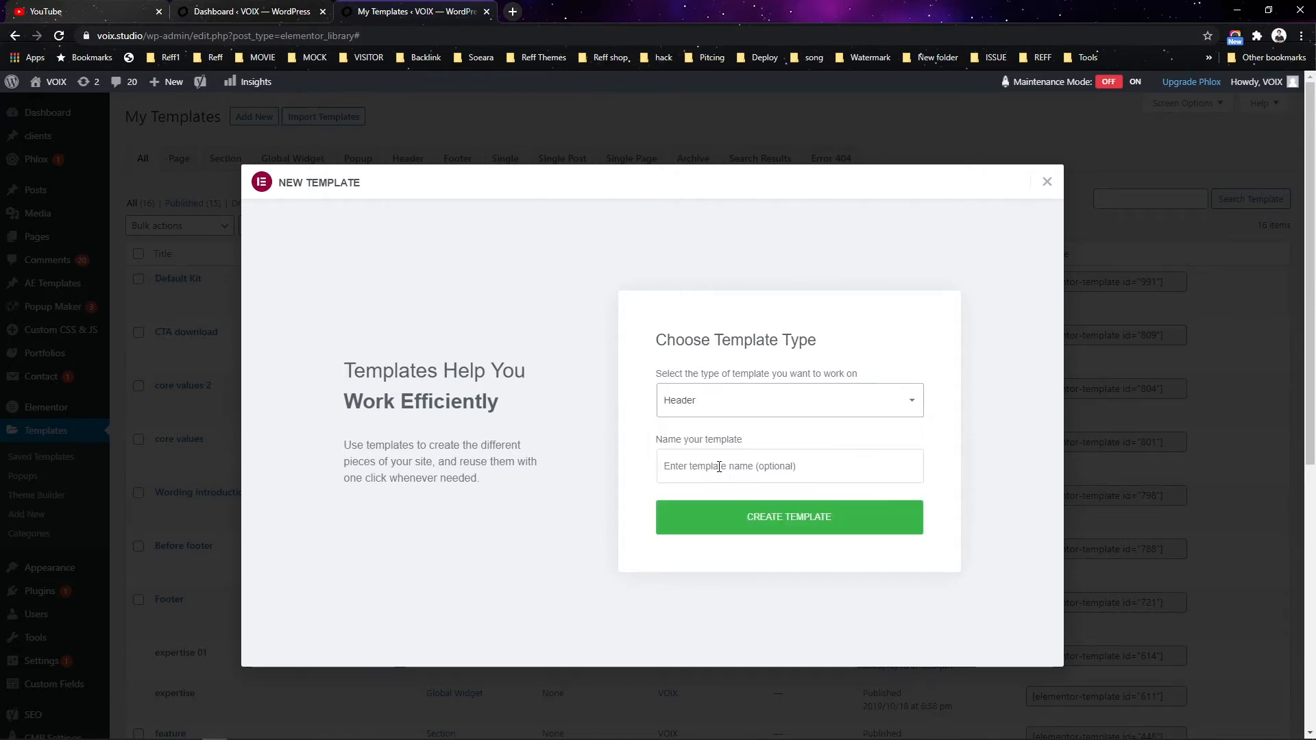
- Name the template "Header" followed by the person's first name and create it
{"action": "left_click", "coordinate": [683, 463]}
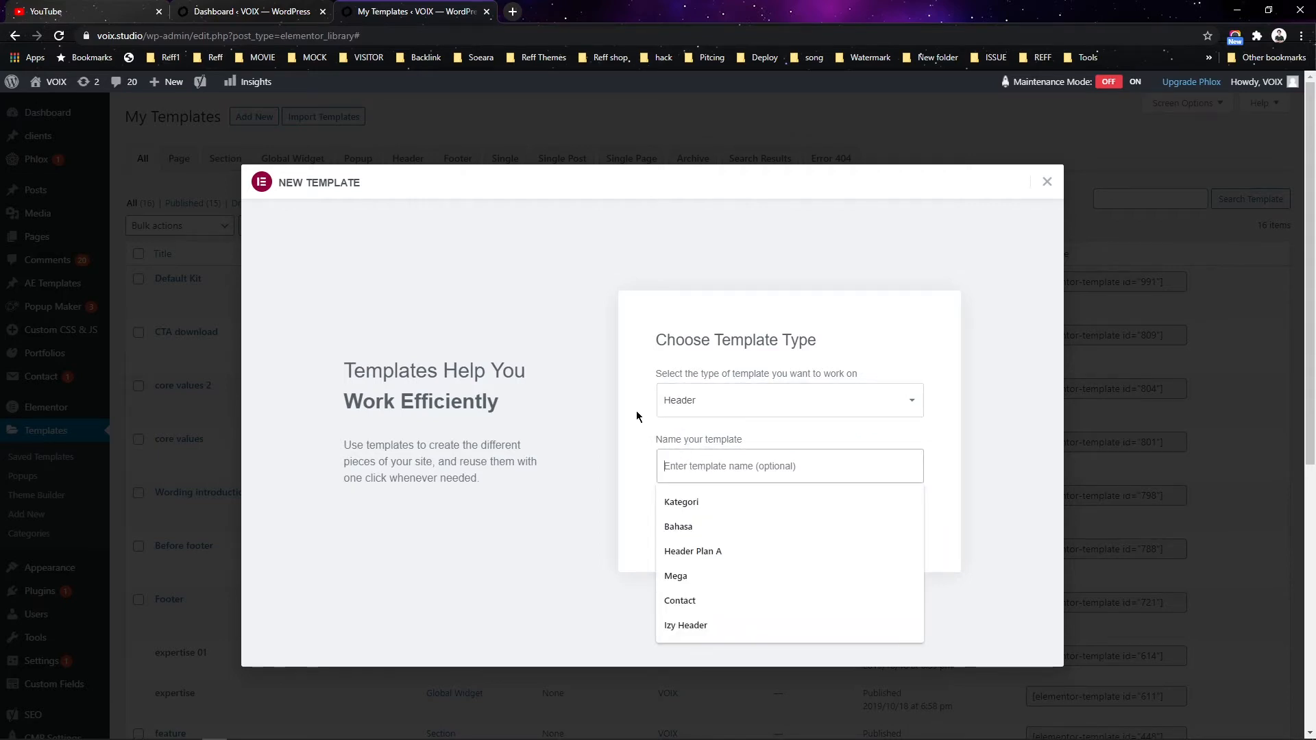
{"action": "type", "text": "Headwe"}
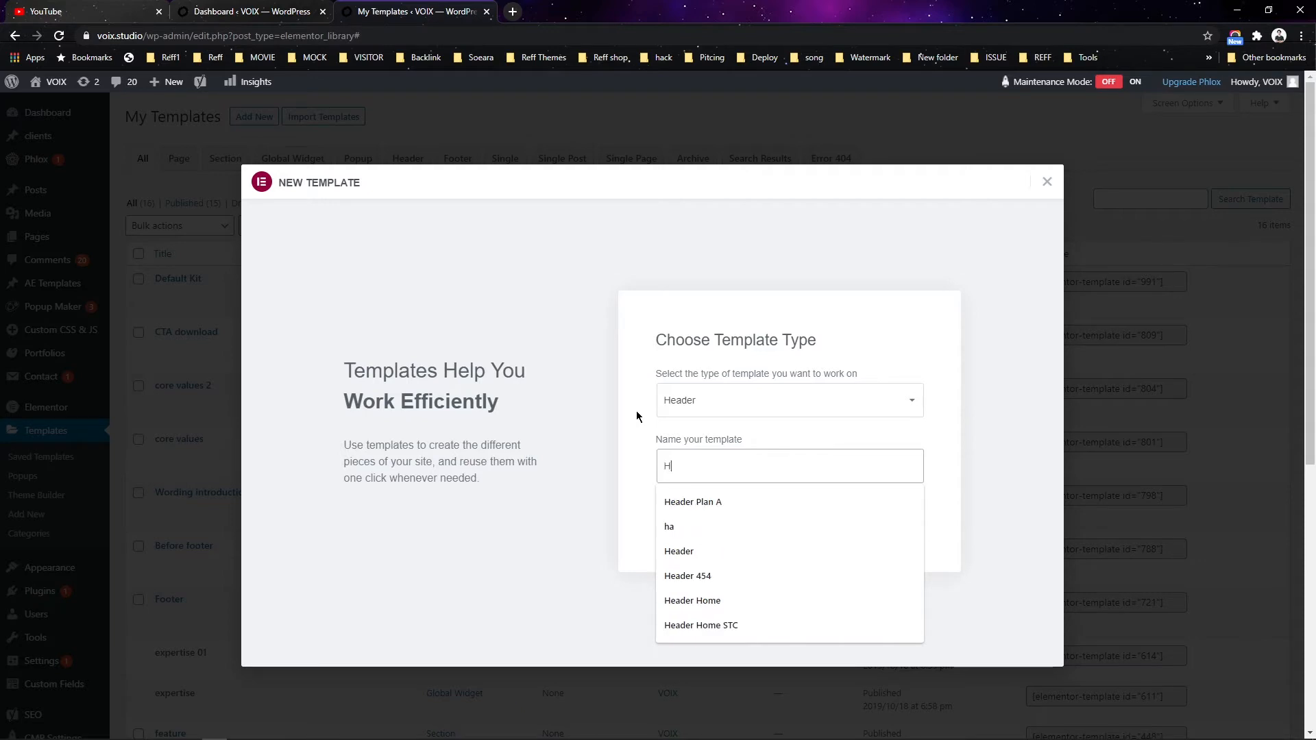
{"action": "key", "text": "BackSpace"}
{"action": "key", "text": "BackSpace"}
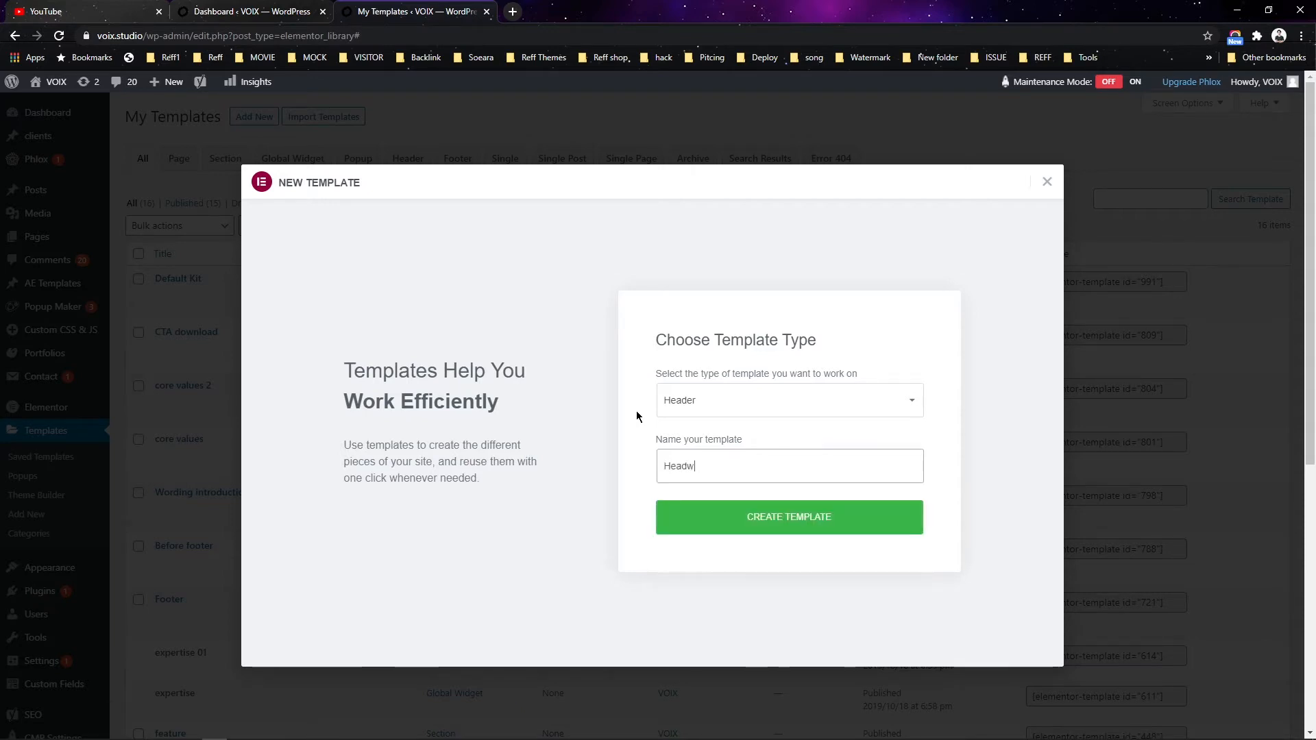
{"action": "type", "text": "er Devan"}
{"action": "left_click", "coordinate": [713, 525]}
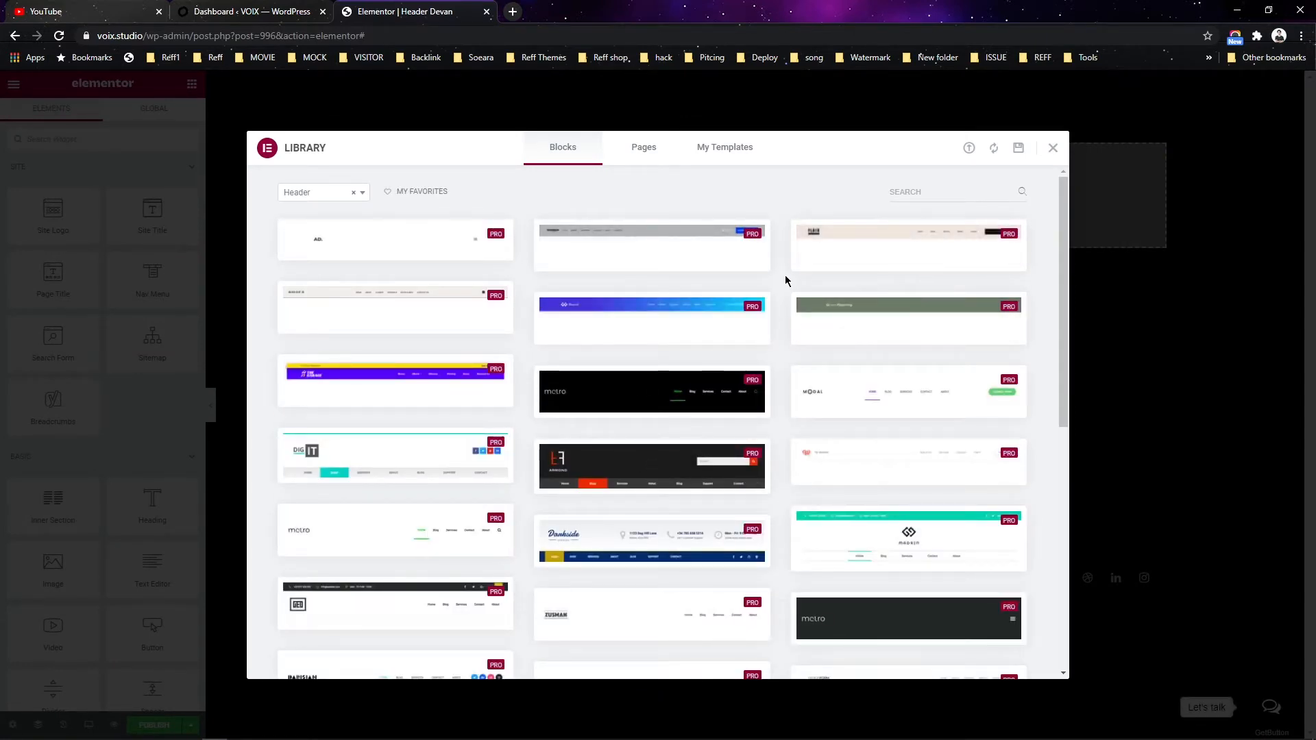
- Browse the premade header blocks in the template library, then close the library without inserting one
{"action": "scroll", "coordinate": [785, 280], "scroll_direction": "down", "scroll_amount": 2}
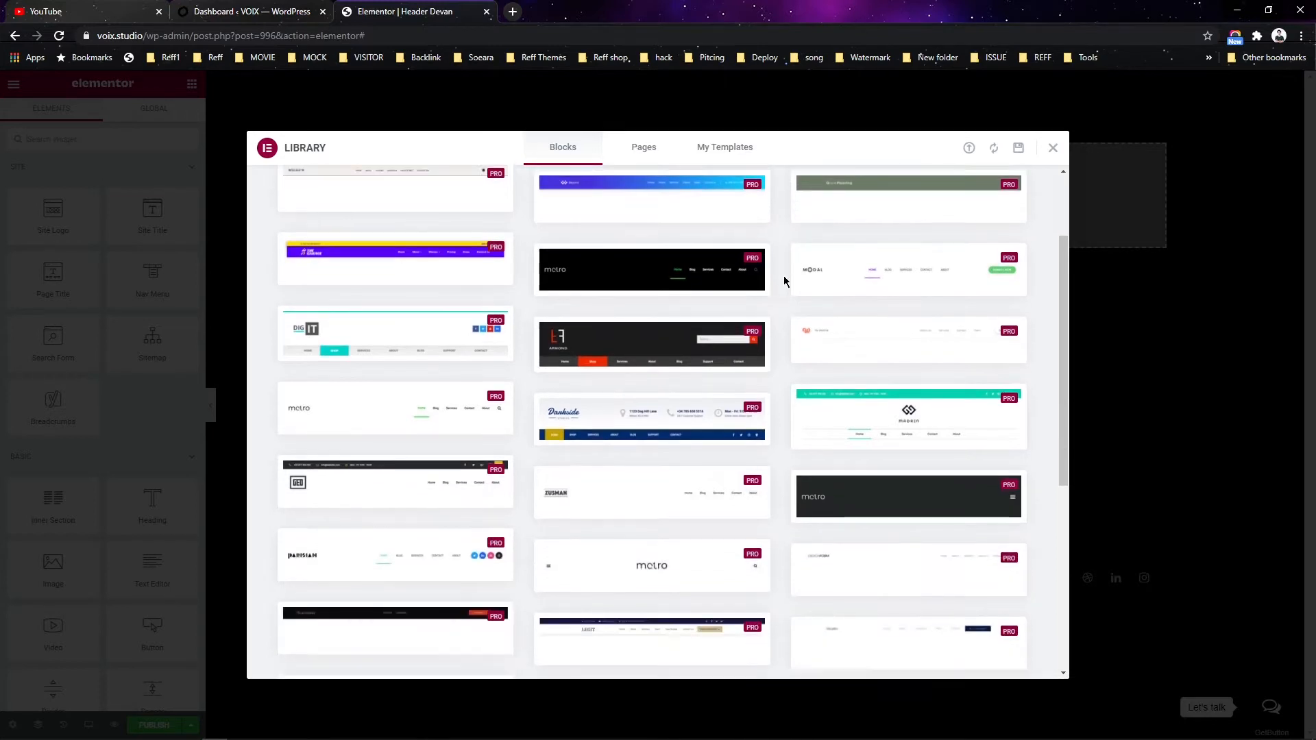
{"action": "scroll", "coordinate": [781, 362], "scroll_direction": "down", "scroll_amount": 1}
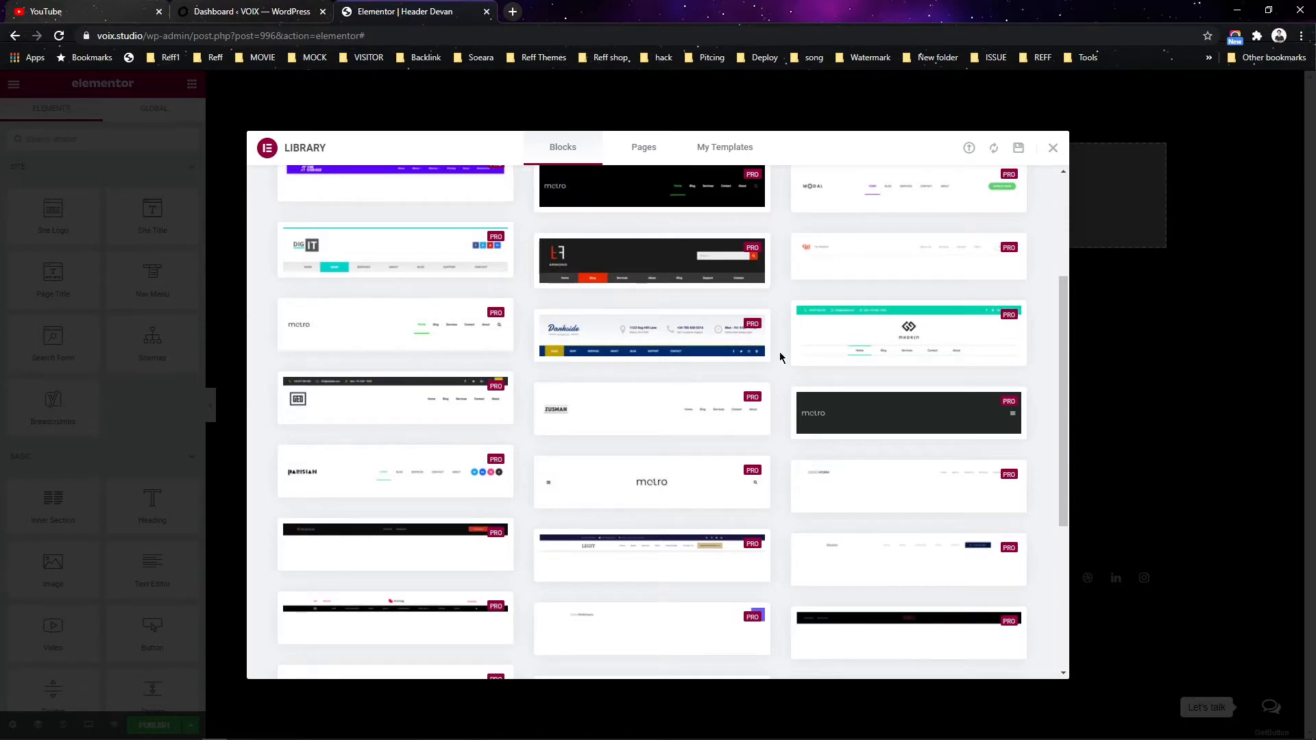
{"action": "scroll", "coordinate": [780, 357], "scroll_direction": "down", "scroll_amount": 4}
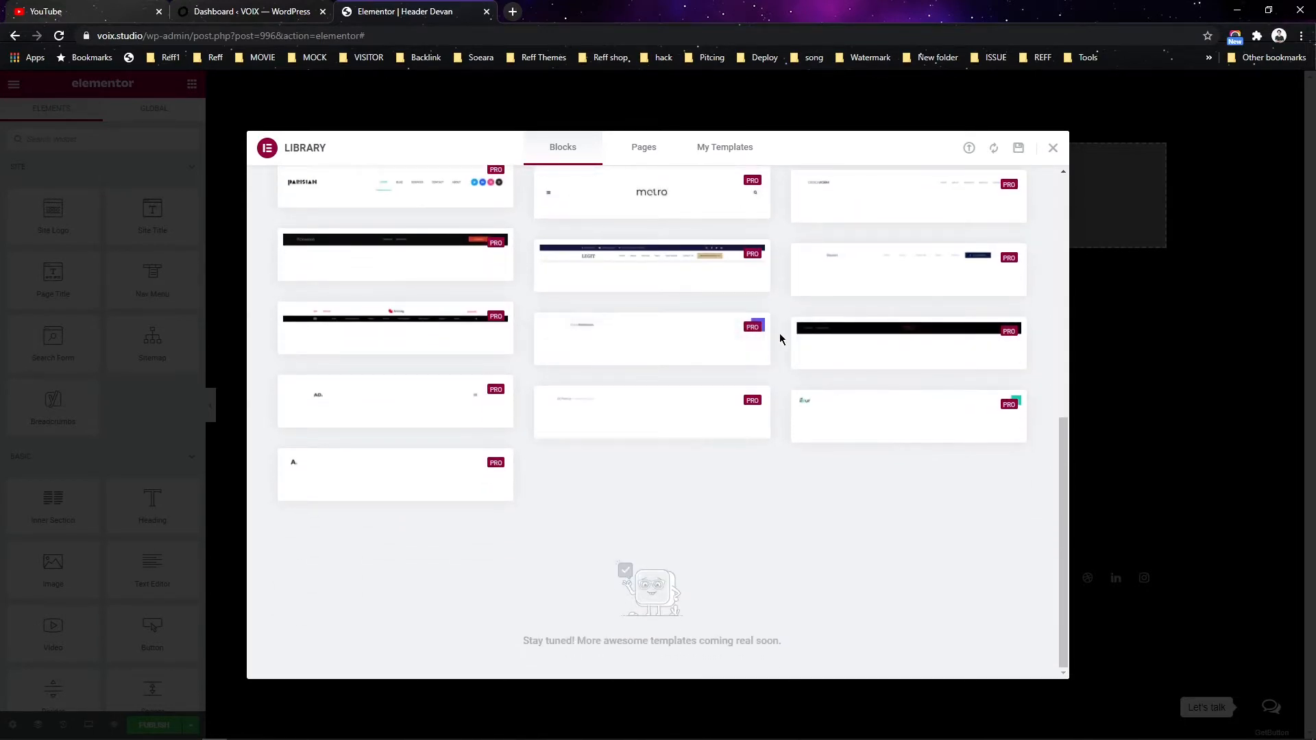
{"action": "scroll", "coordinate": [780, 338], "scroll_direction": "up", "scroll_amount": 7}
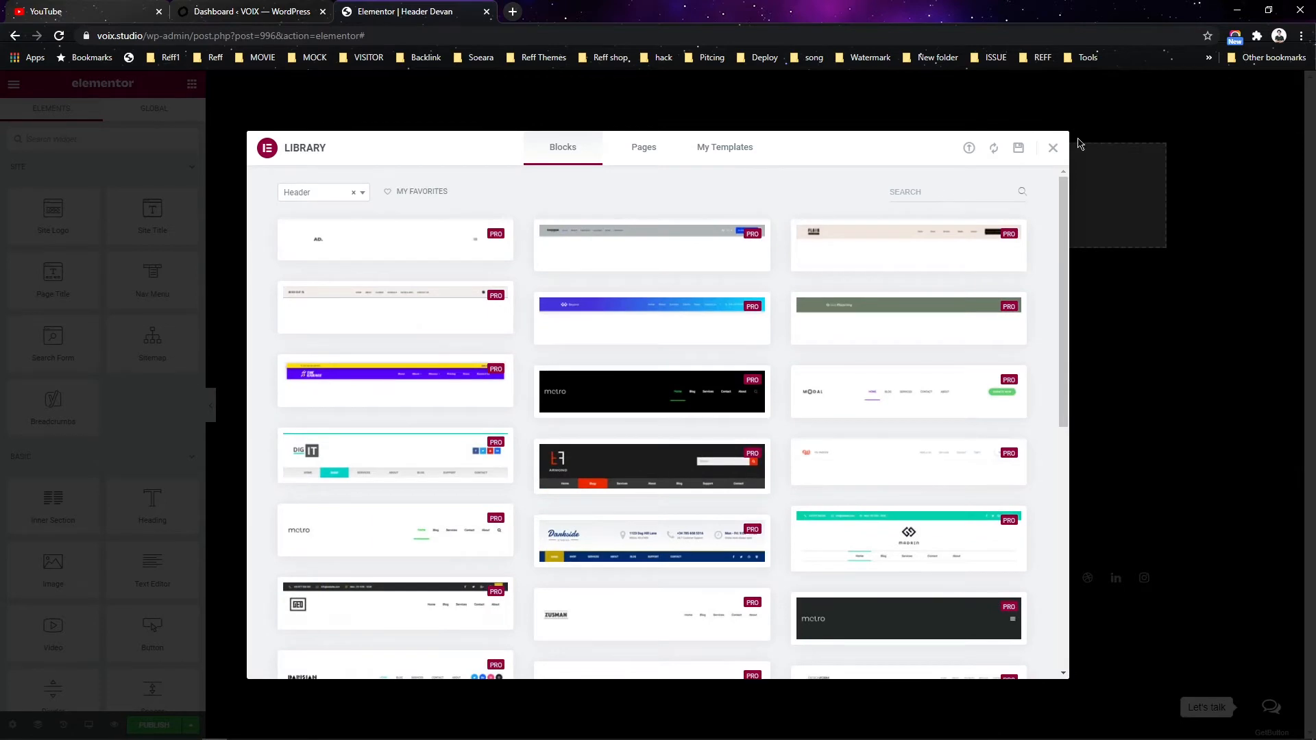
{"action": "left_click", "coordinate": [1054, 149]}
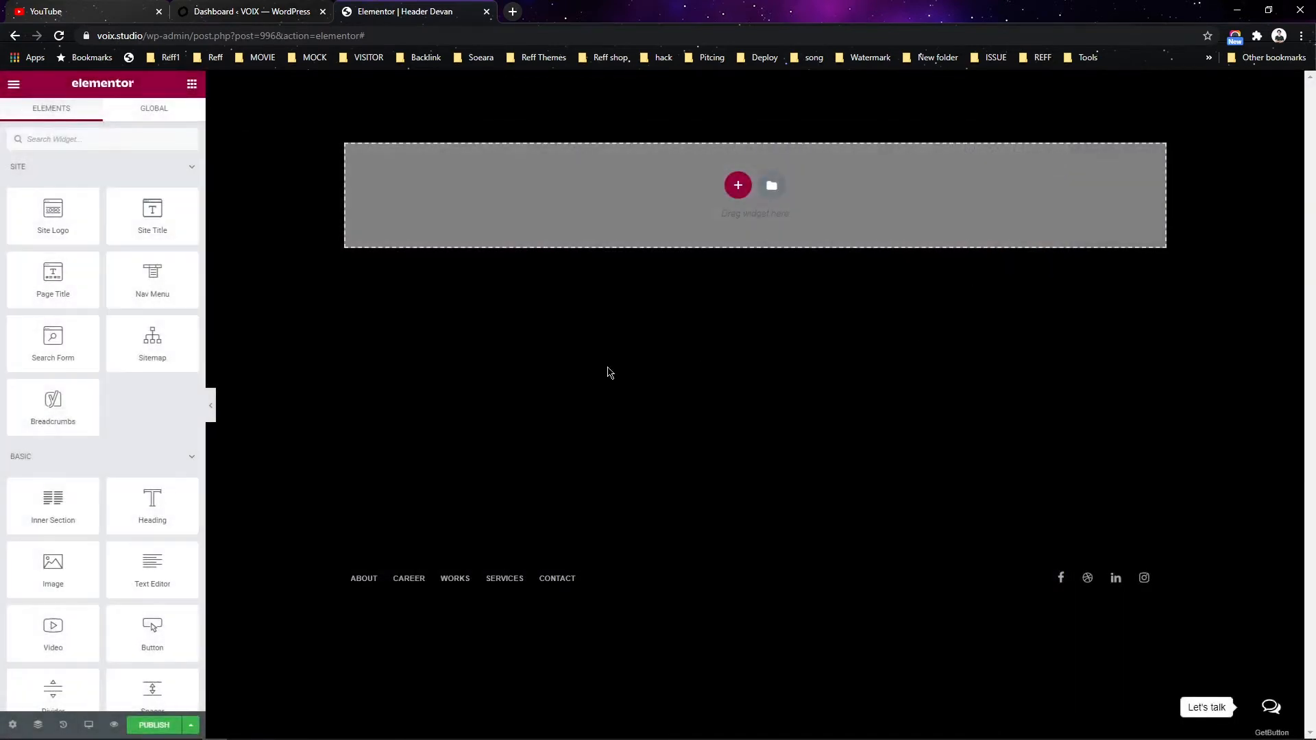
- Add a section with three equal columns to the header and set its boxed content width to 1280
{"action": "scroll", "coordinate": [3, 312], "scroll_direction": "down", "scroll_amount": 2}
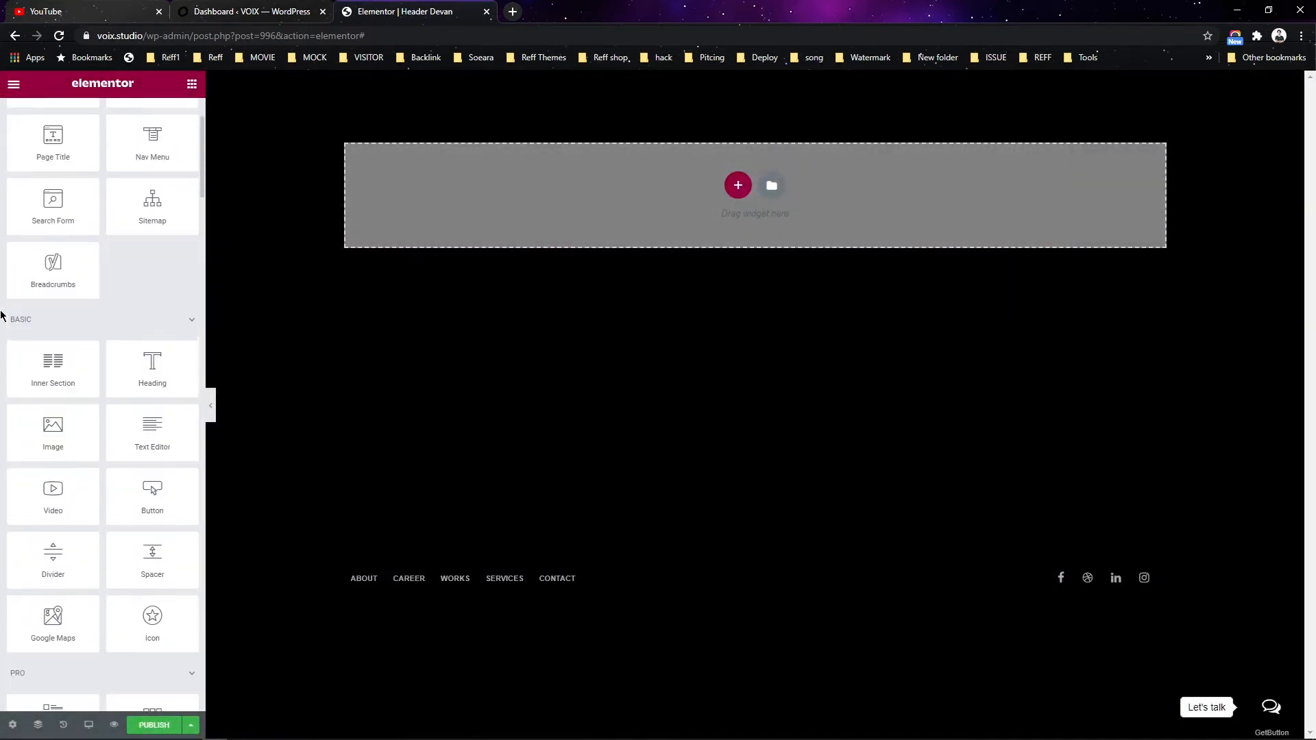
{"action": "scroll", "coordinate": [2, 312], "scroll_direction": "up", "scroll_amount": 2}
{"action": "left_click", "coordinate": [738, 186]}
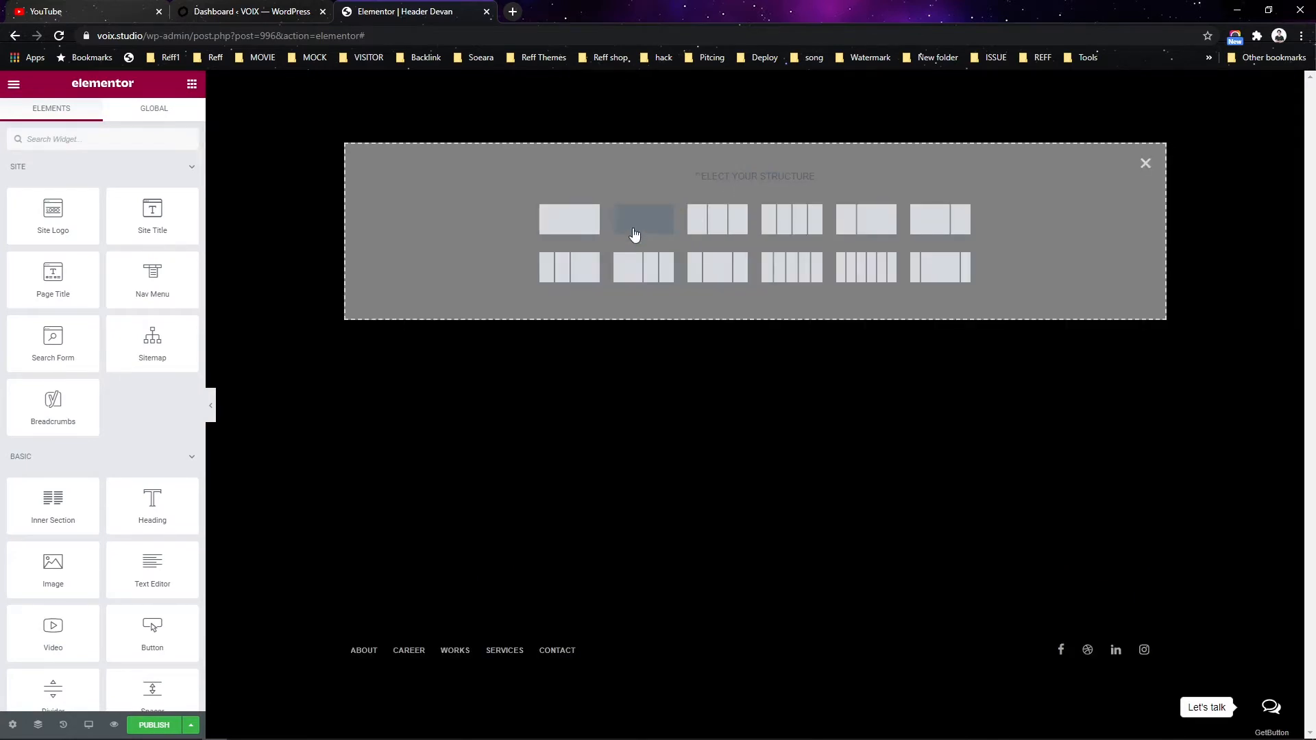
{"action": "left_click", "coordinate": [722, 228]}
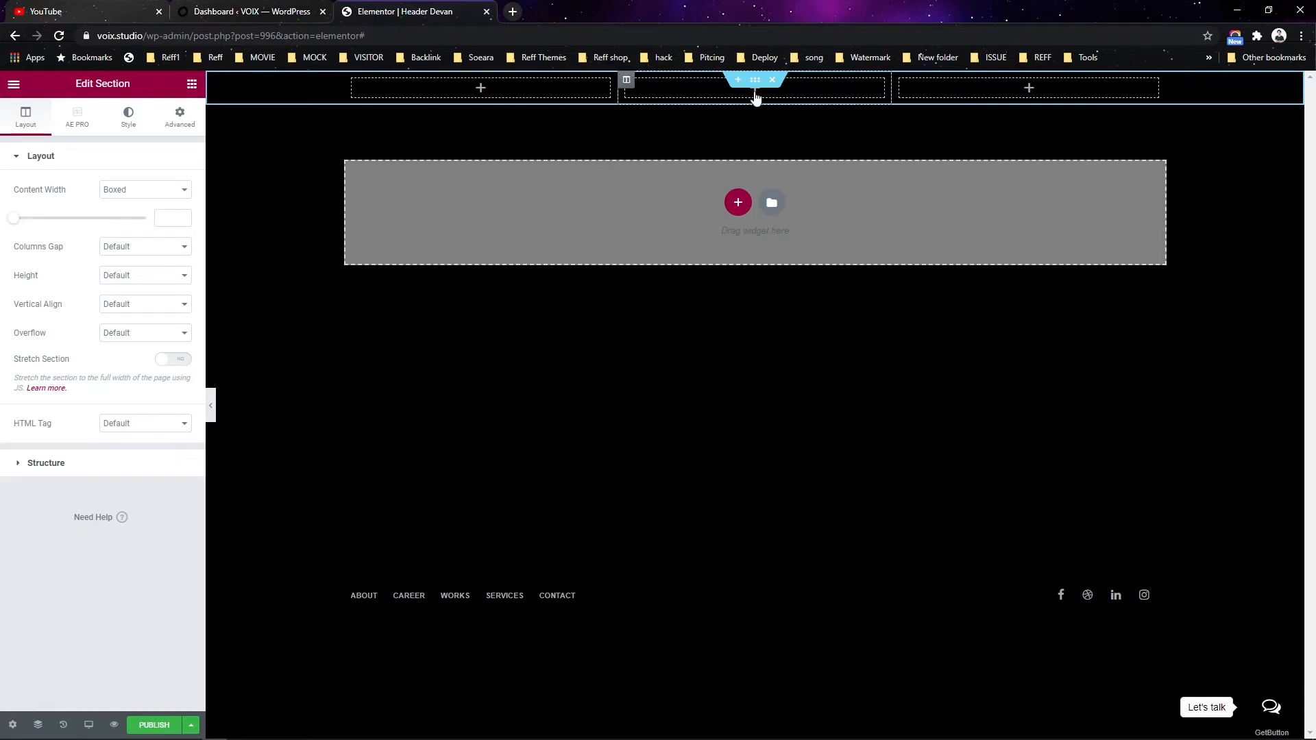
{"action": "left_click", "coordinate": [166, 215]}
{"action": "type", "text": "1280"}
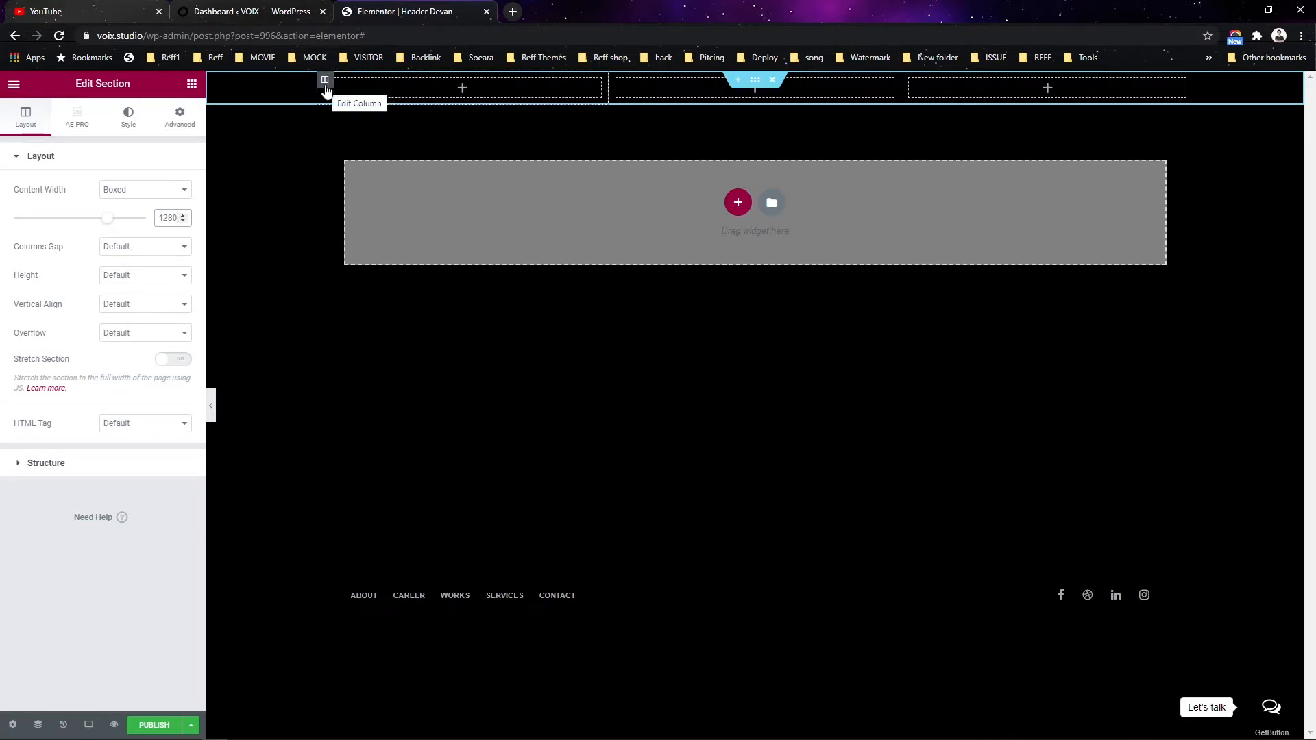
- Unlink the margin and padding values of each of the three header columns, setting every side to 0
{"action": "left_click", "coordinate": [326, 88]}
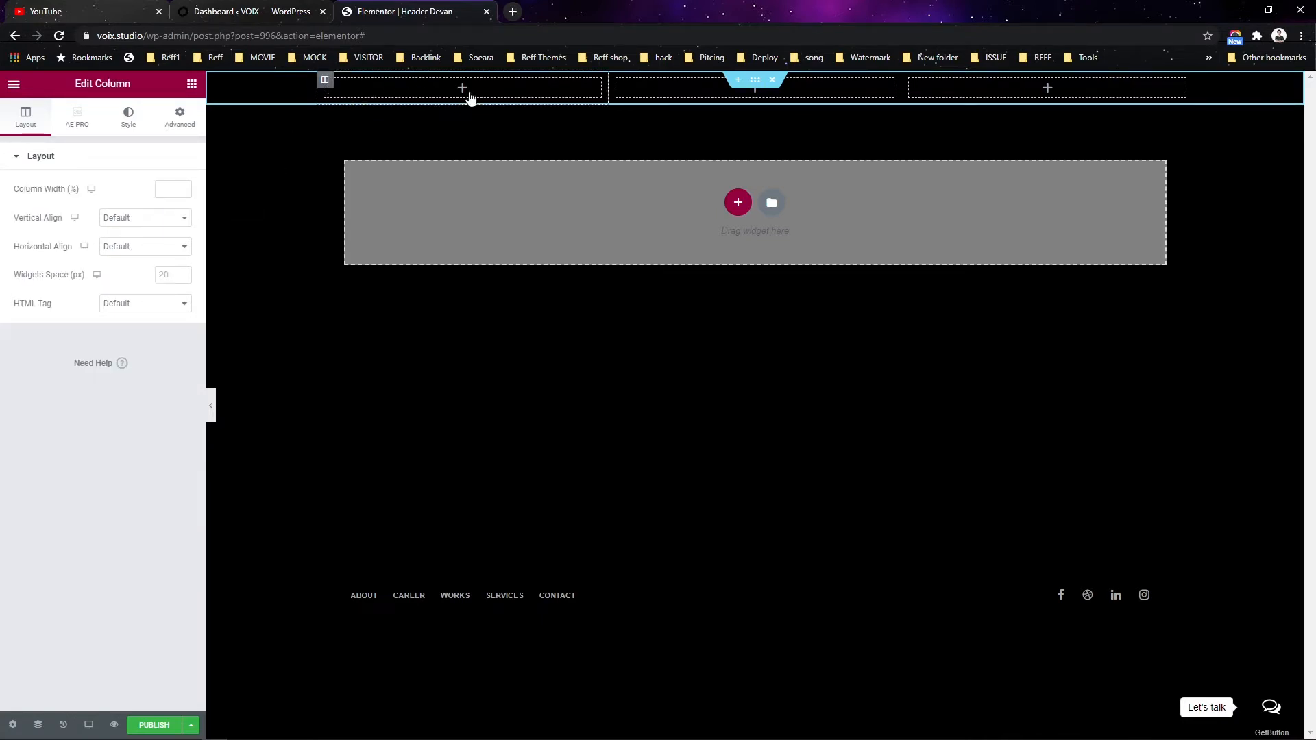
{"action": "left_click", "coordinate": [181, 117]}
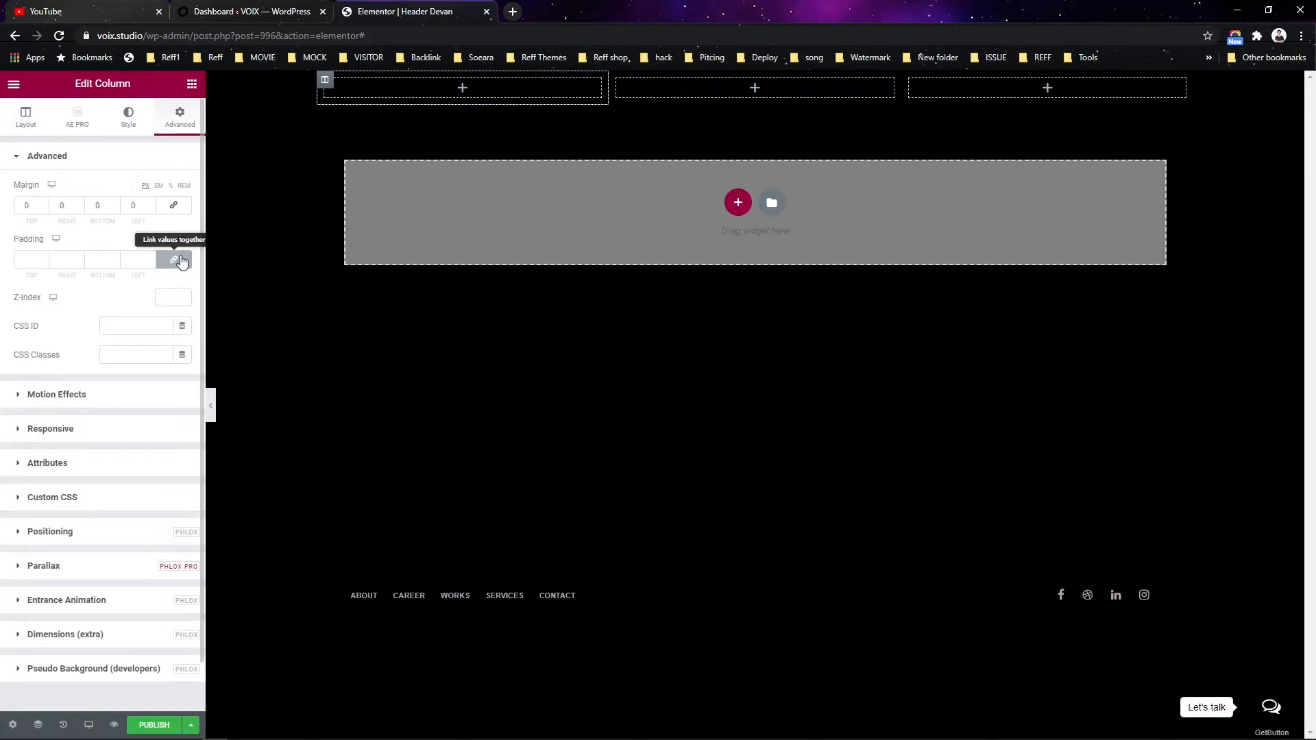
{"action": "left_click", "coordinate": [616, 81]}
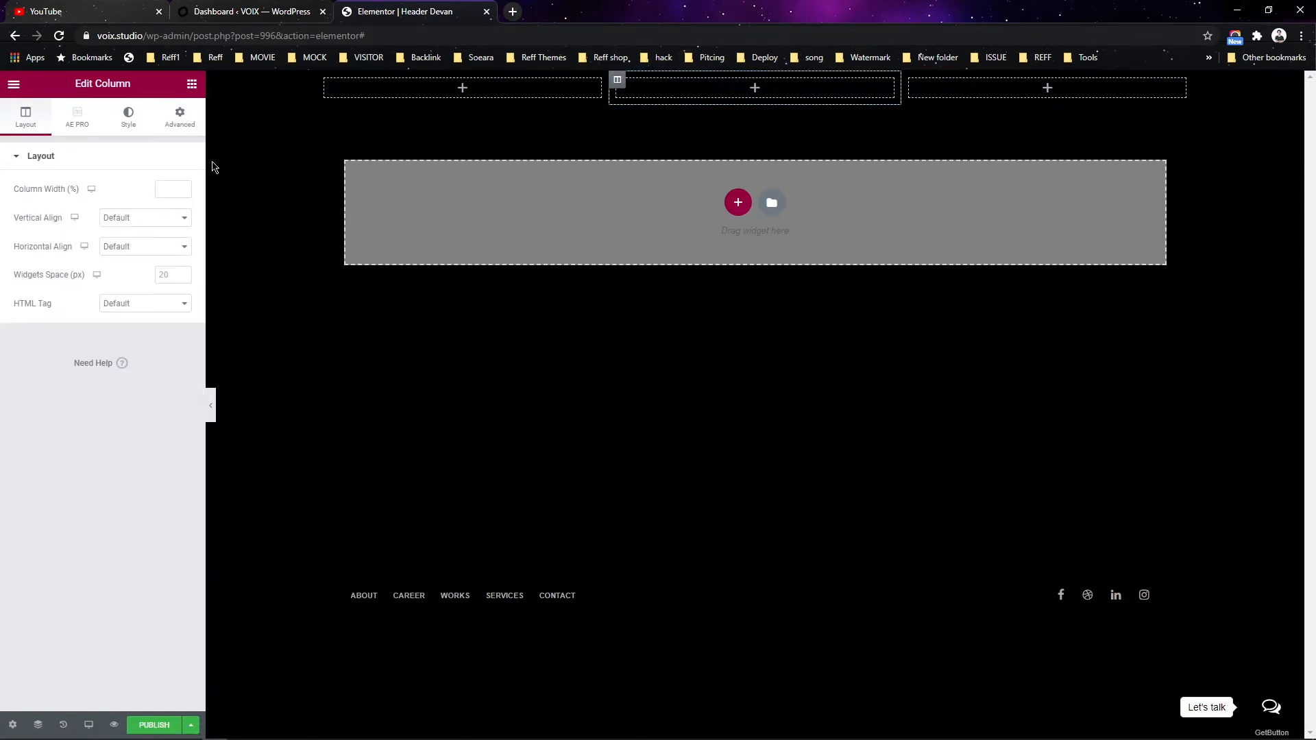
{"action": "left_click", "coordinate": [178, 122]}
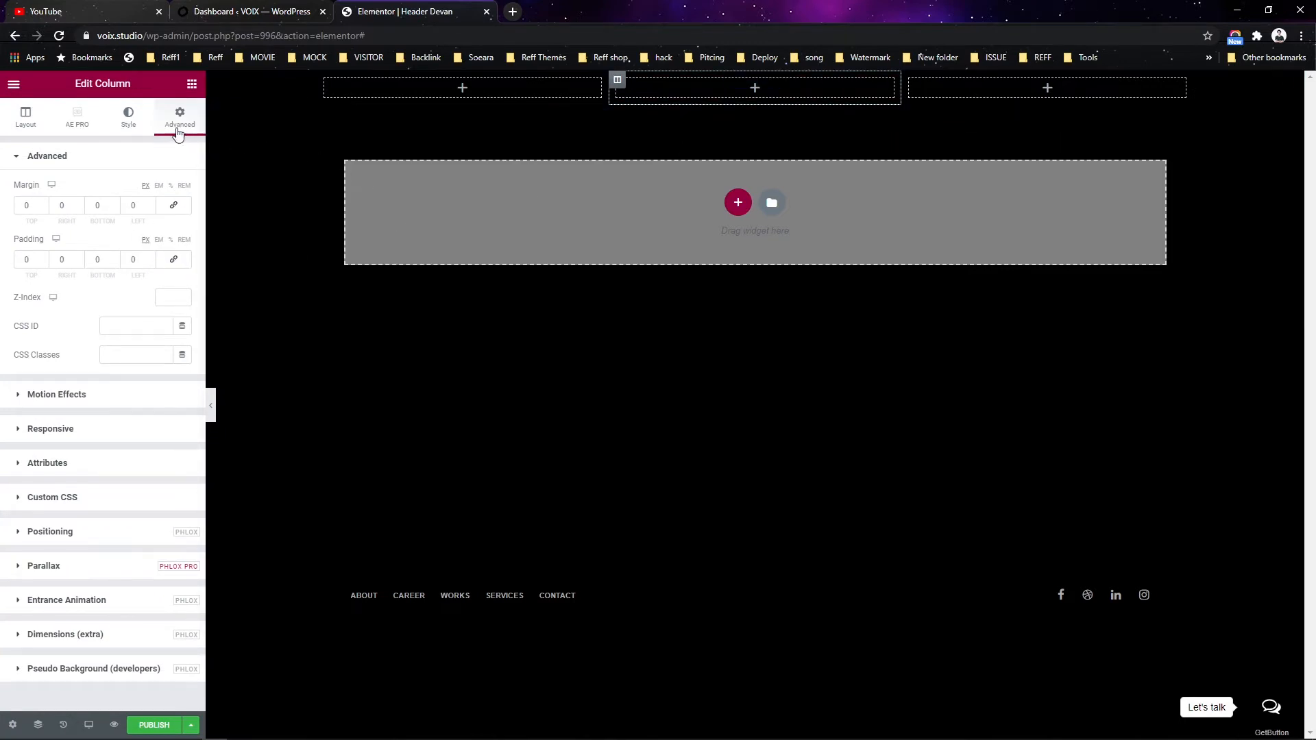
{"action": "left_click", "coordinate": [909, 79]}
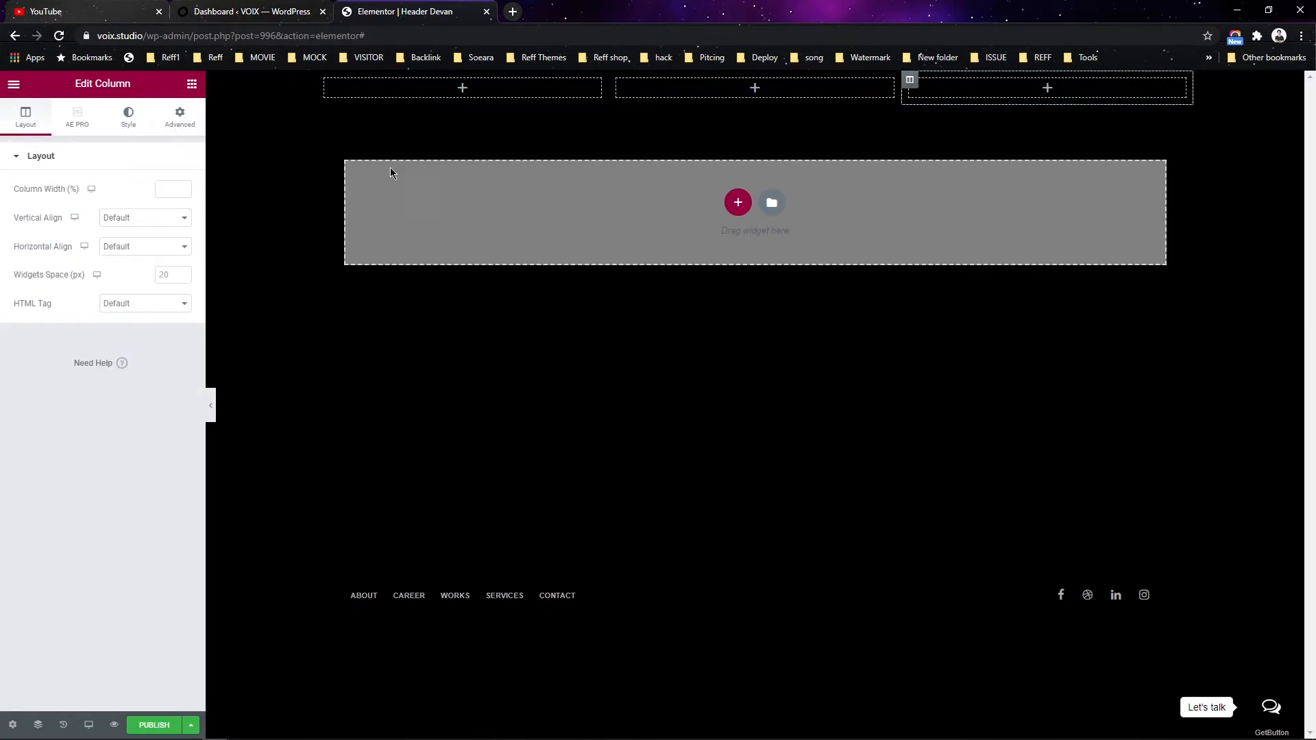
{"action": "left_click", "coordinate": [191, 124]}
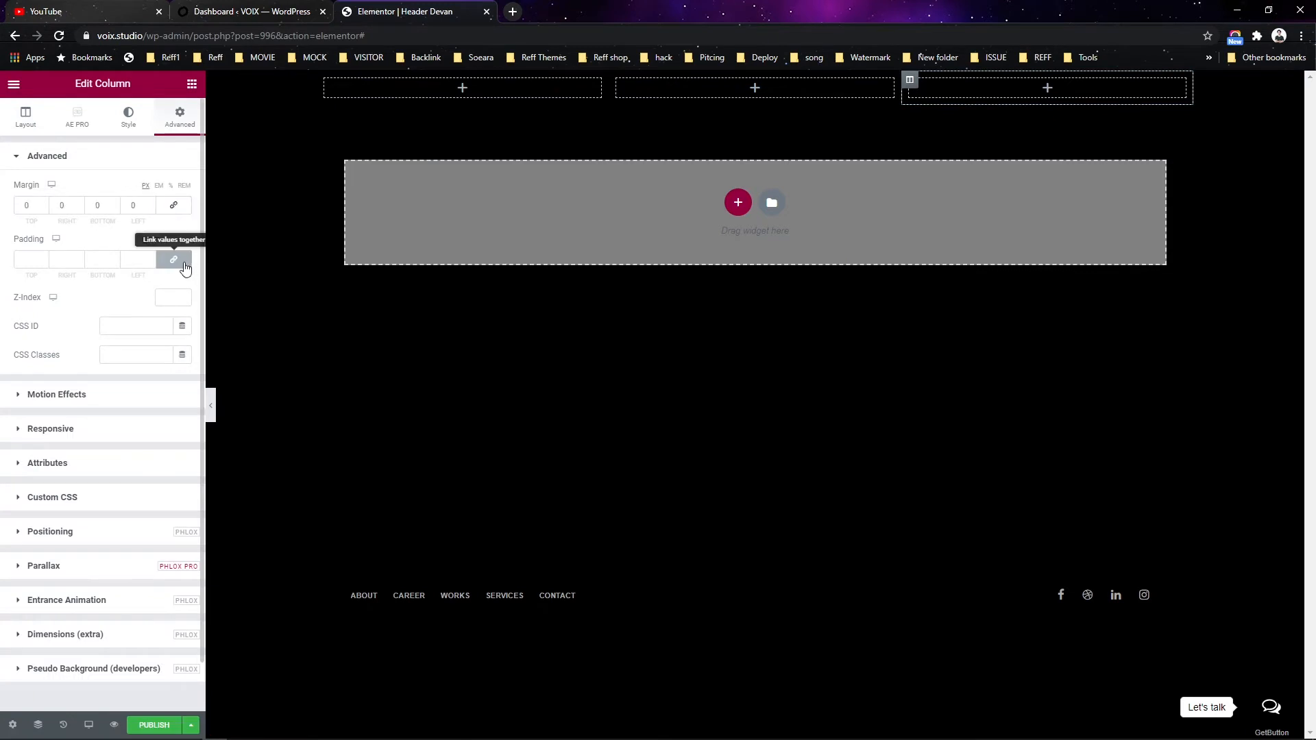
- Place a Site Logo widget in the first header column and set the logo's width to 100 px
{"action": "left_click", "coordinate": [459, 94]}
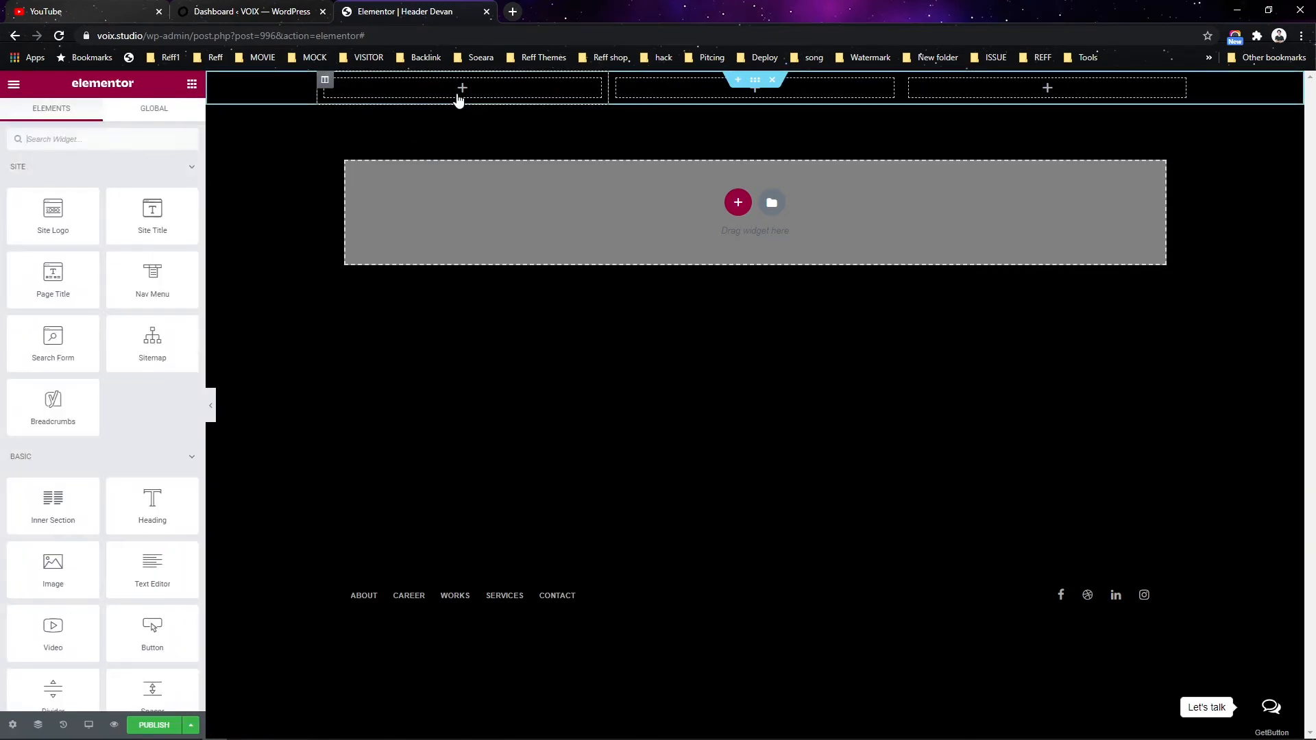
{"action": "left_click_drag", "start_coordinate": [52, 212], "coordinate": [458, 88]}
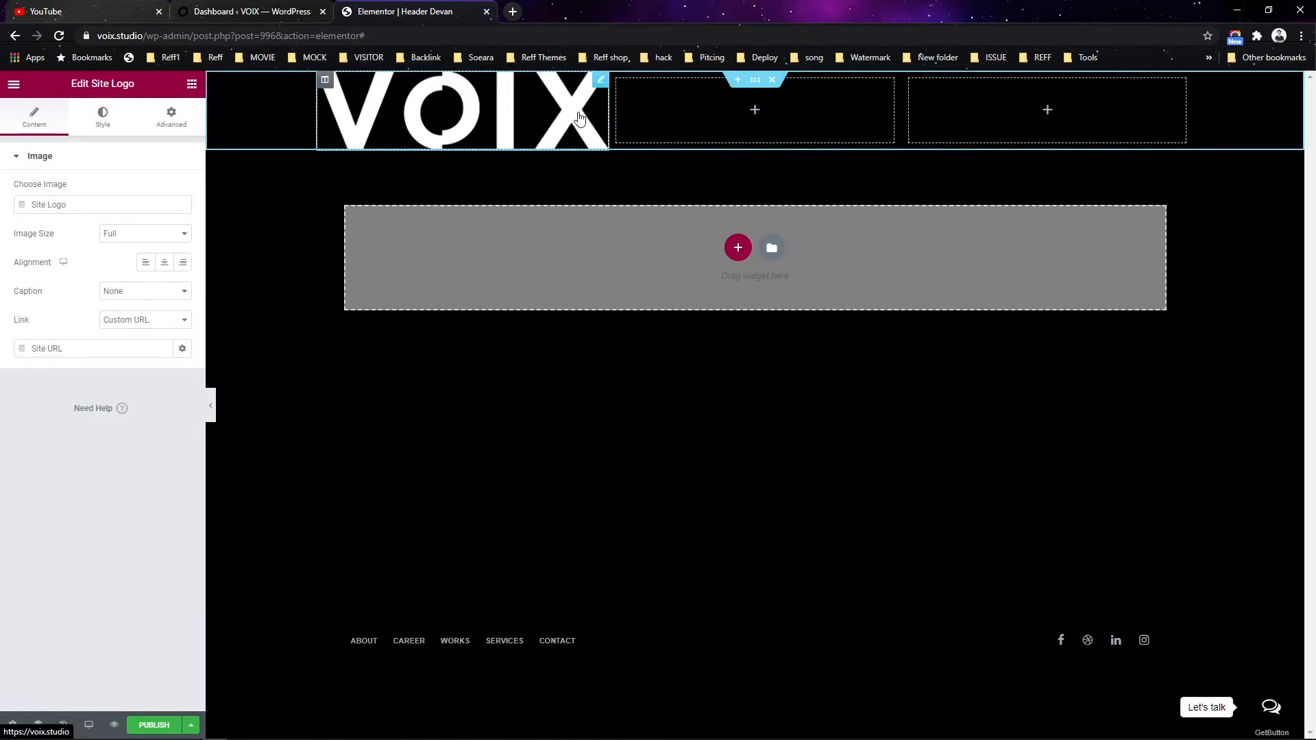
{"action": "left_click", "coordinate": [103, 117]}
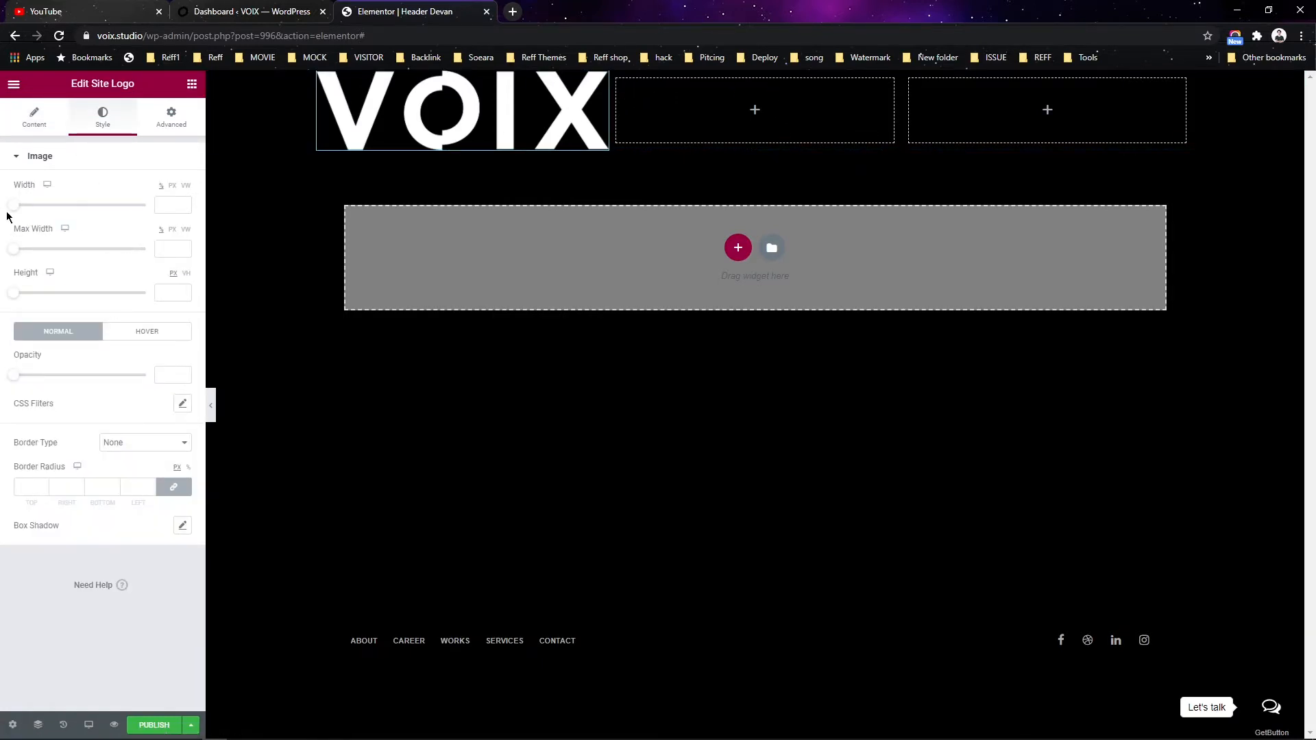
{"action": "left_click_drag", "start_coordinate": [17, 206], "coordinate": [42, 198]}
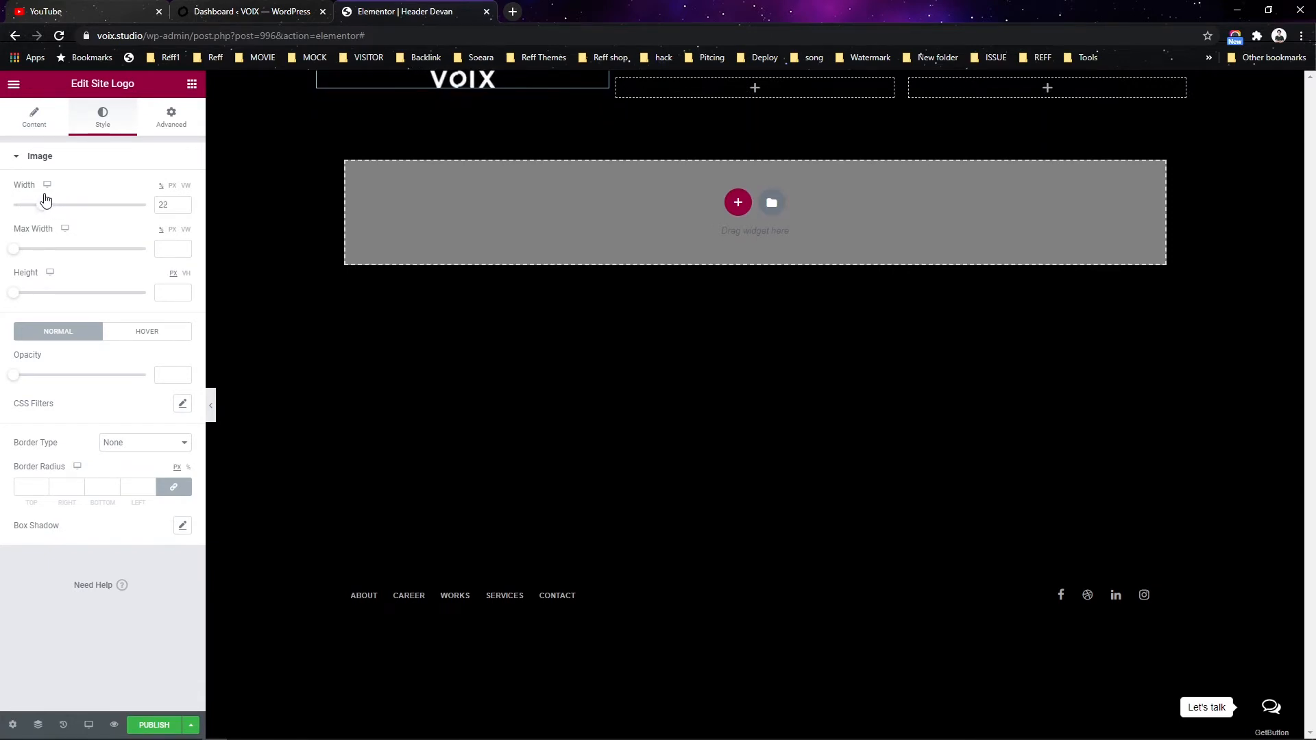
{"action": "left_click", "coordinate": [174, 185]}
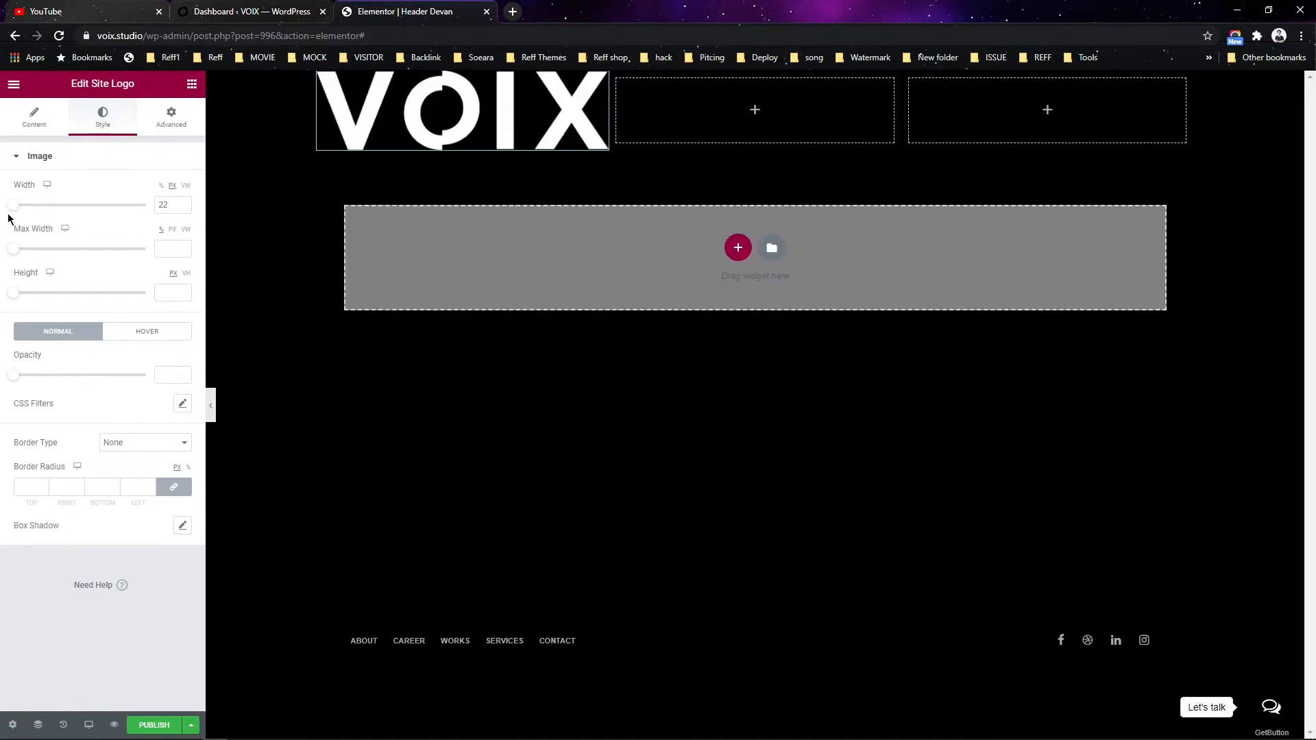
{"action": "left_click_drag", "start_coordinate": [16, 211], "coordinate": [26, 212]}
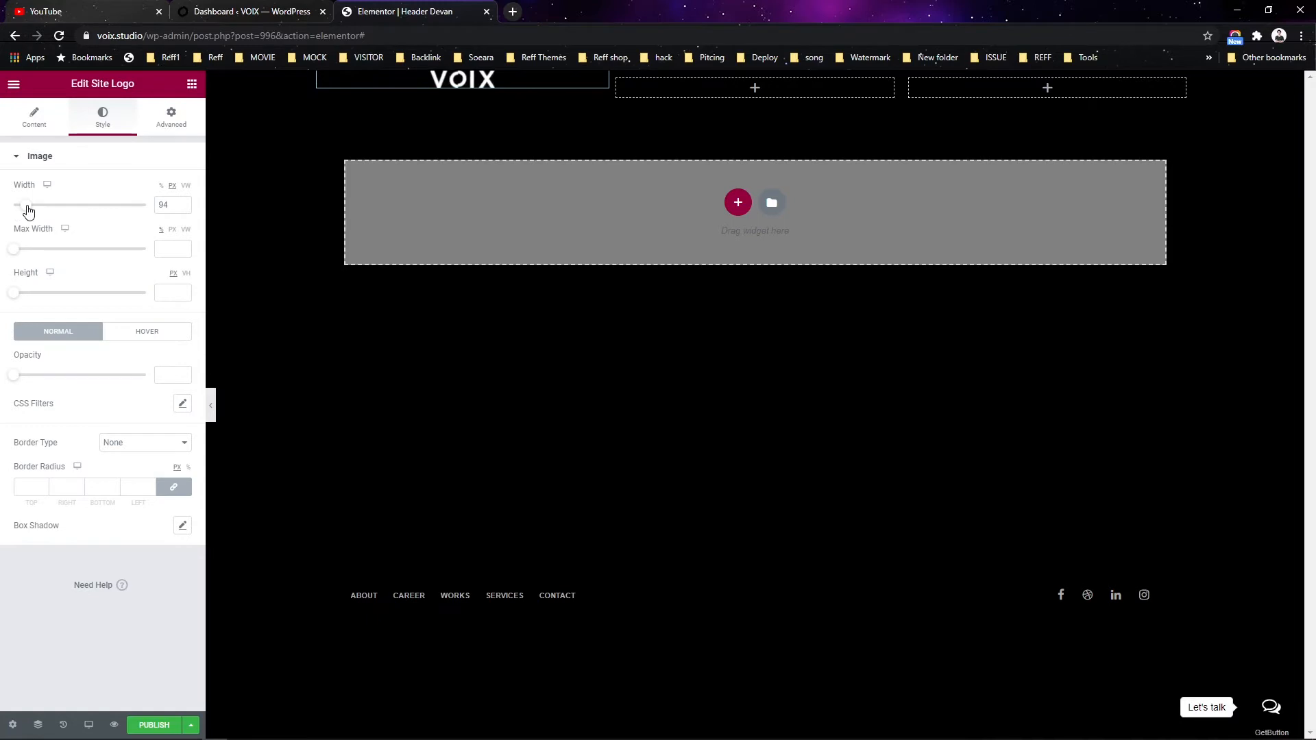
{"action": "double_click", "coordinate": [173, 205]}
{"action": "type", "text": "100"}
{"action": "left_click", "coordinate": [28, 130]}
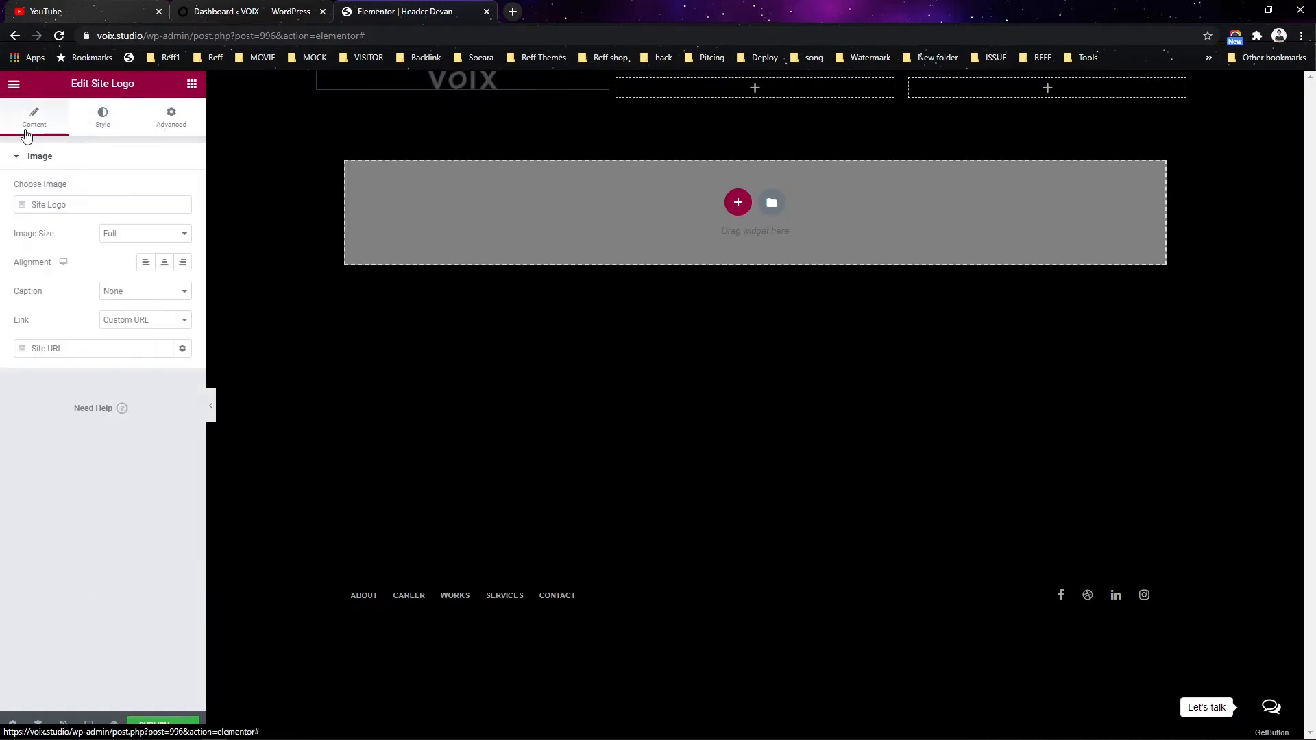
- Align the site logo left, then narrow the first and third header columns so the middle column becomes the widest
{"action": "left_click", "coordinate": [146, 263]}
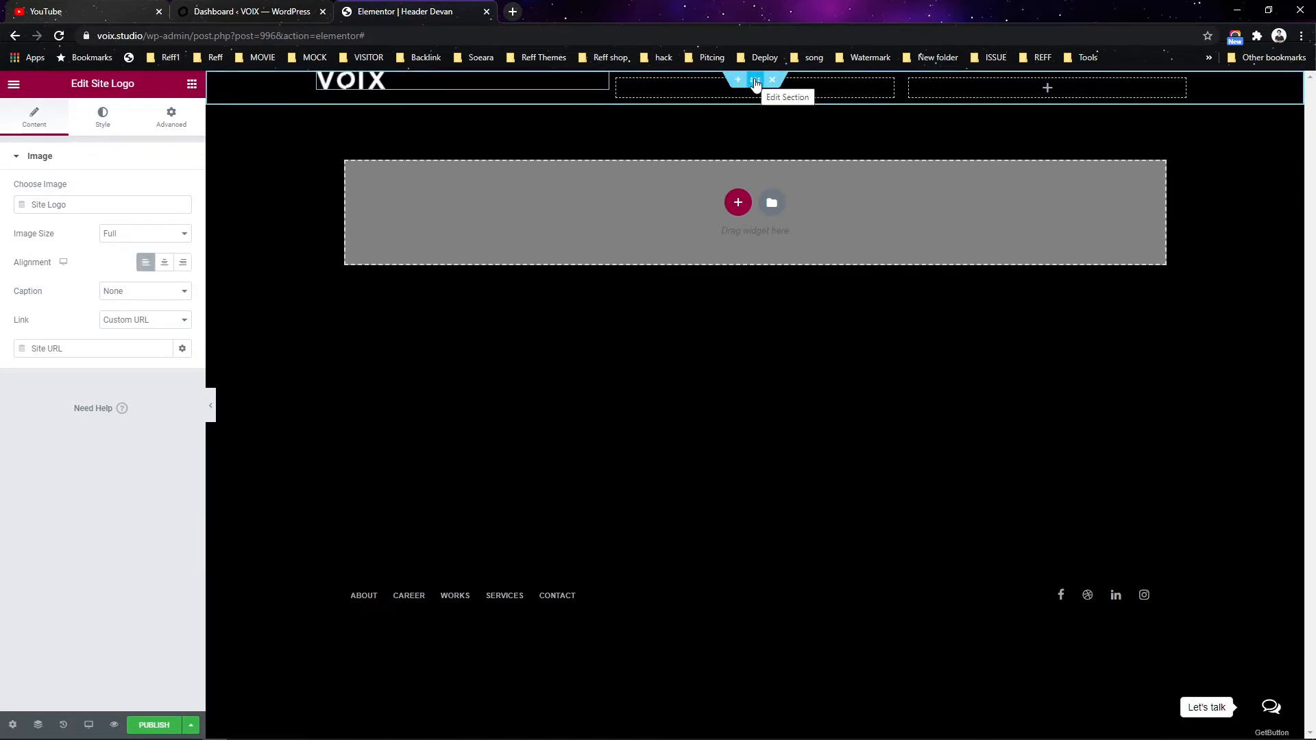
{"action": "left_click_drag", "start_coordinate": [607, 88], "coordinate": [419, 102]}
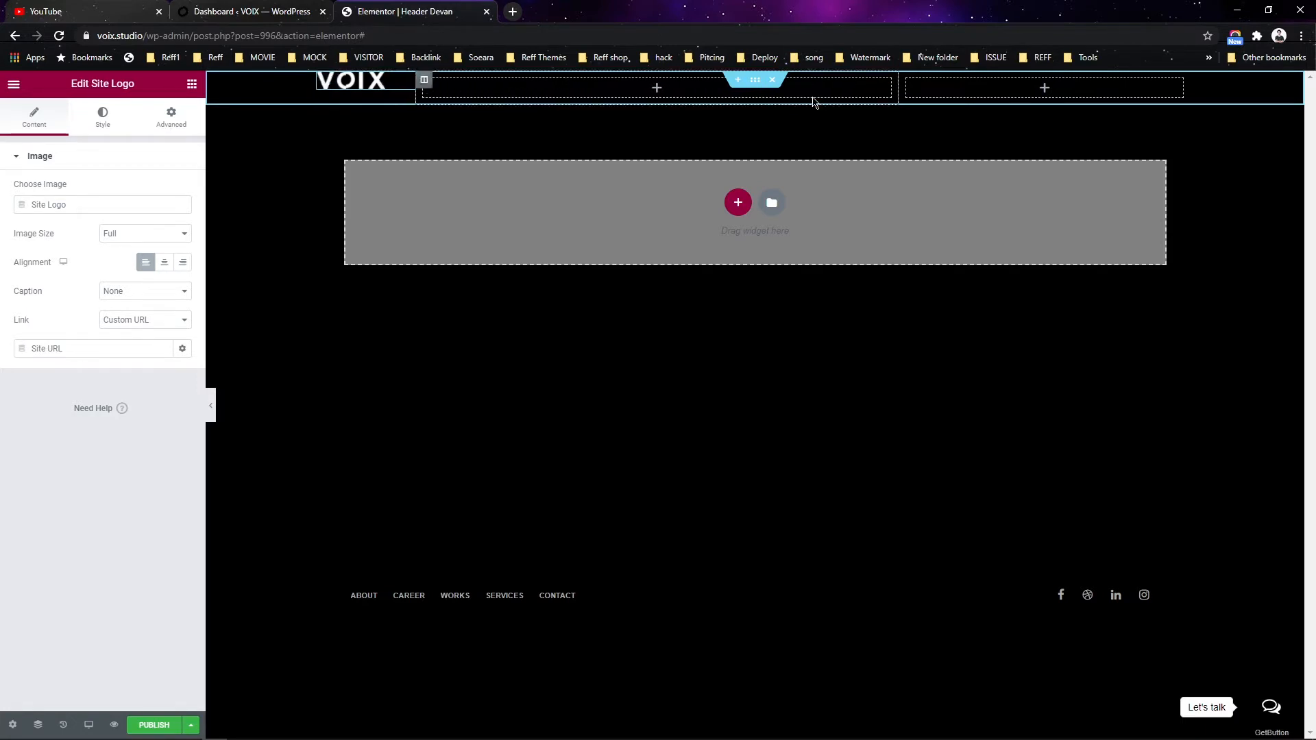
{"action": "left_click_drag", "start_coordinate": [898, 100], "coordinate": [1015, 96]}
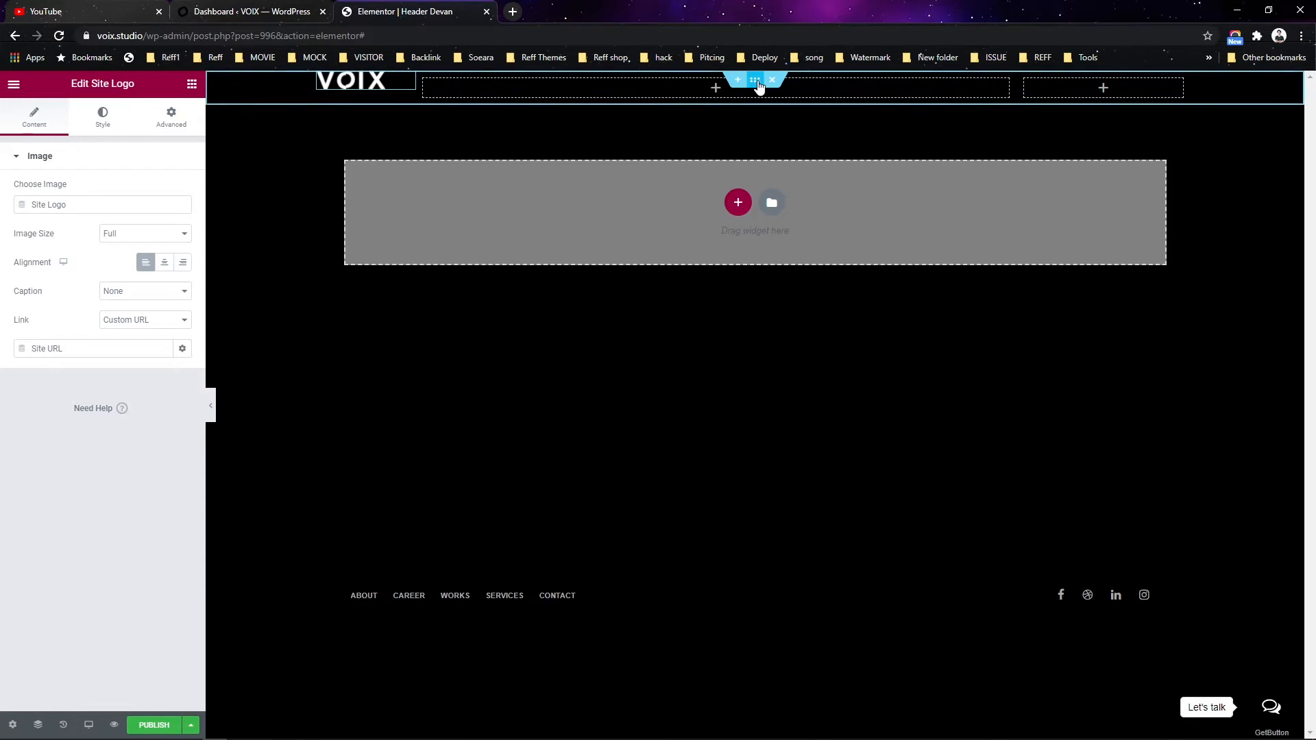
- Set the logo column's vertical alignment to Middle
{"action": "left_click", "coordinate": [323, 80]}
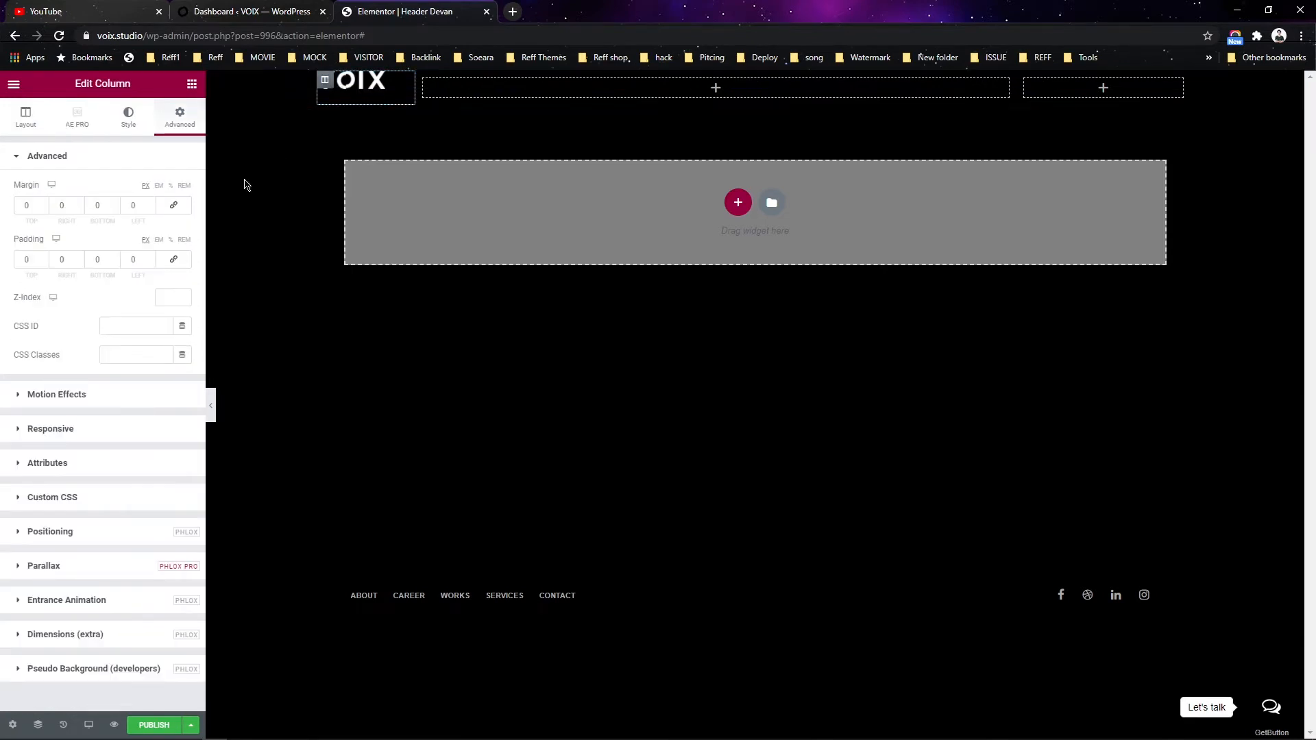
{"action": "left_click", "coordinate": [27, 115]}
{"action": "left_click", "coordinate": [139, 219]}
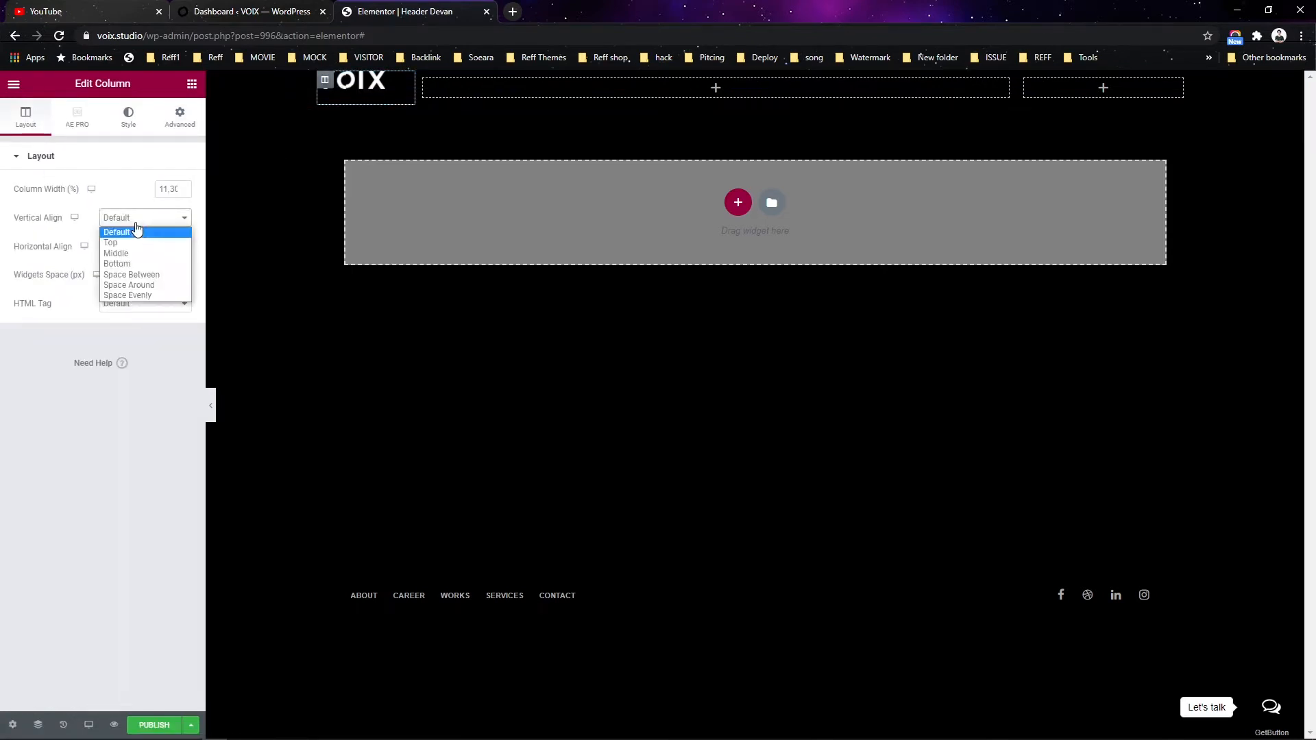
{"action": "left_click", "coordinate": [140, 255]}
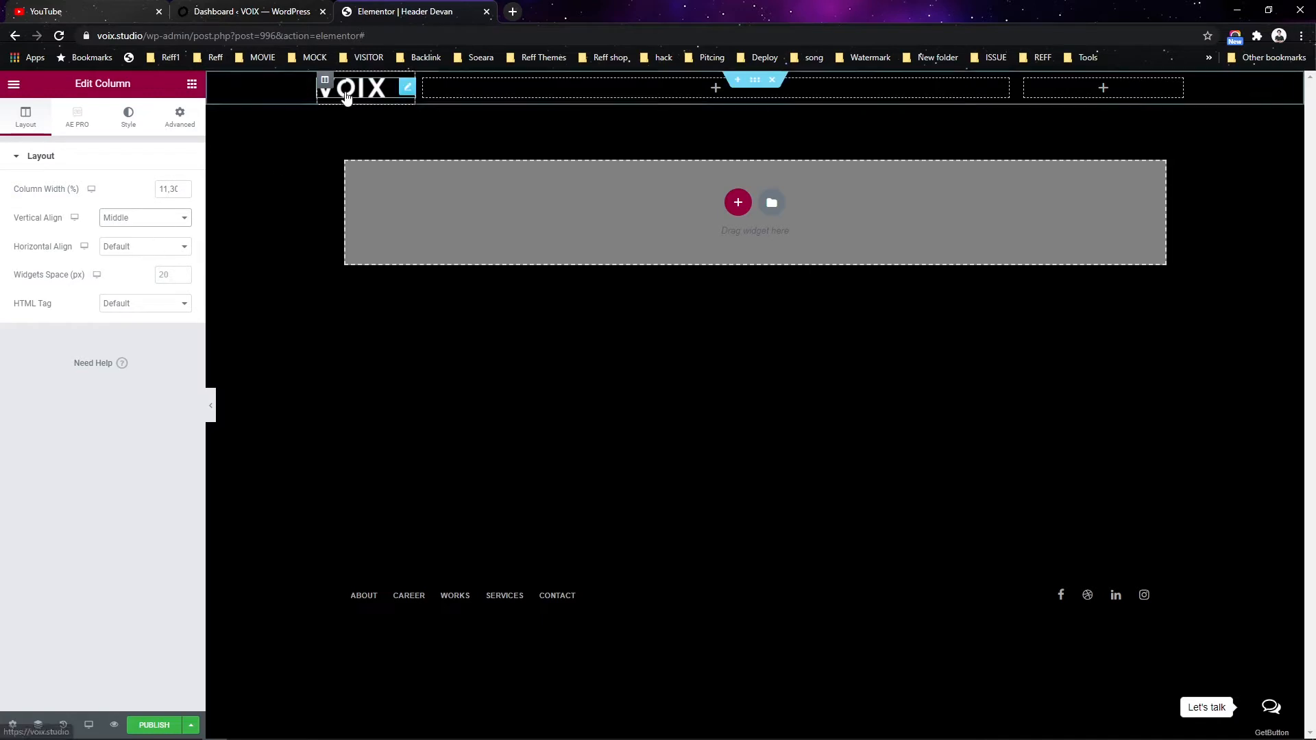
- Place a Nav Menu widget in the middle header column and center its menu items
{"action": "left_click", "coordinate": [713, 89]}
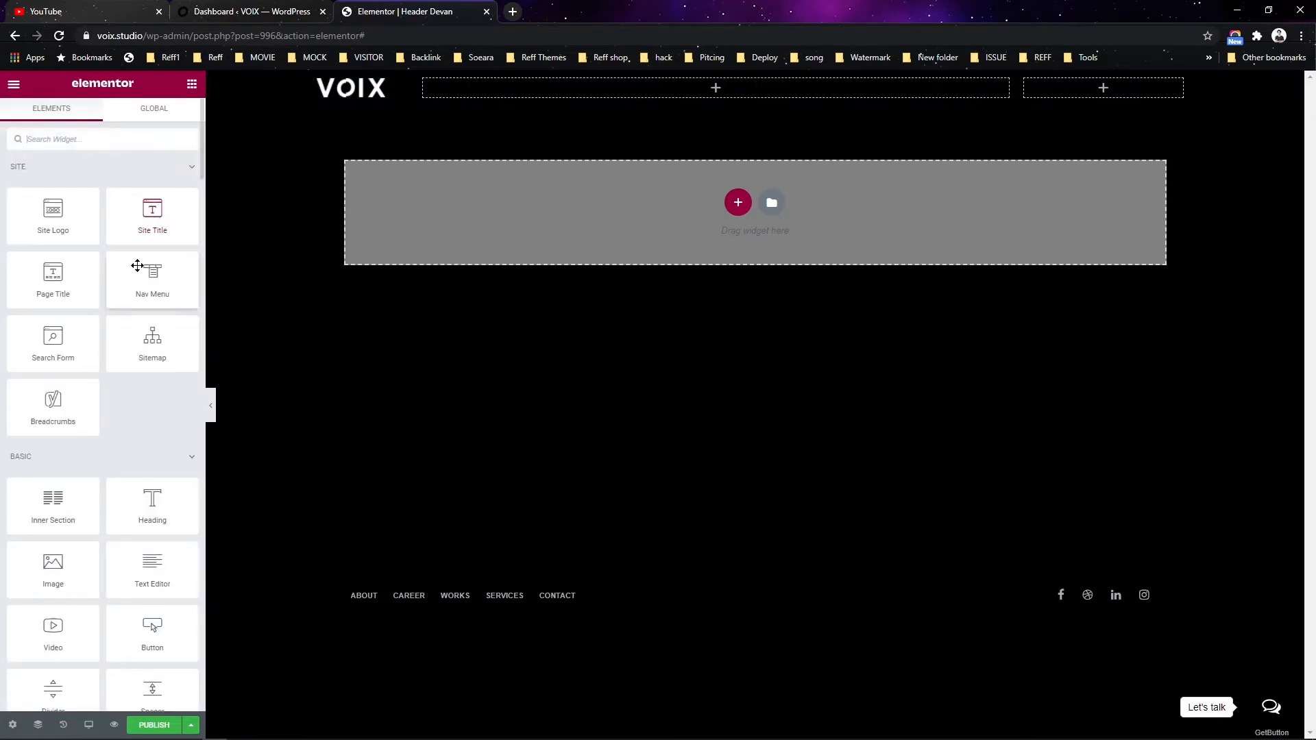
{"action": "left_click_drag", "start_coordinate": [144, 269], "coordinate": [640, 96]}
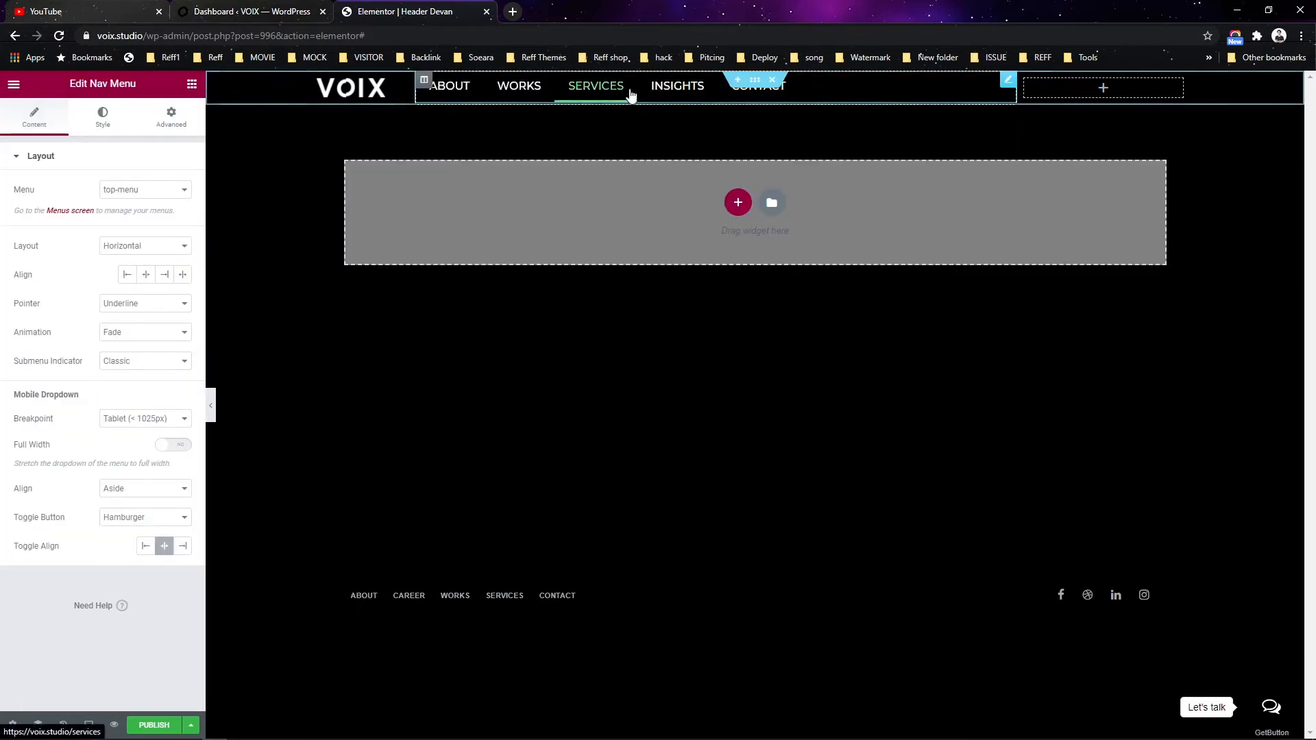
{"action": "left_click", "coordinate": [146, 275]}
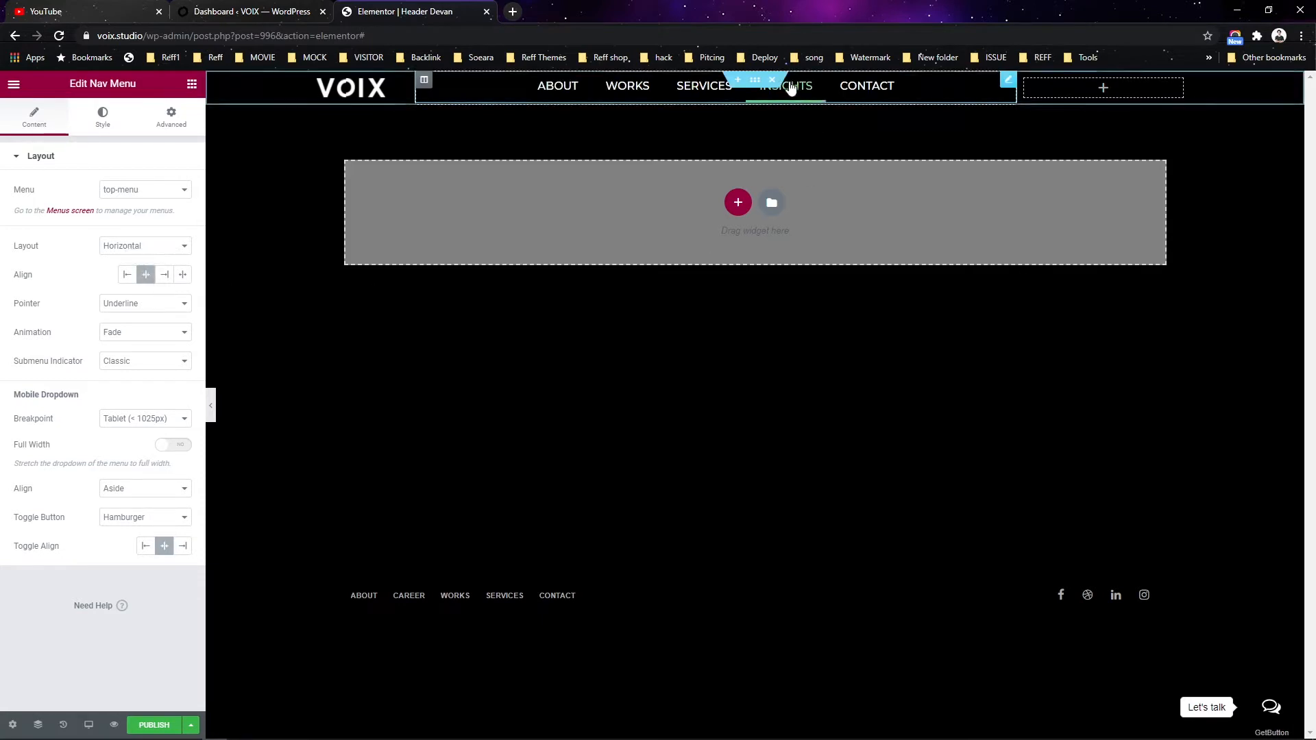
- Place a Search Form widget in the third header column, try the right-aligned Full Screen skin, and settle on the Minimal skin
{"action": "left_click", "coordinate": [1104, 94]}
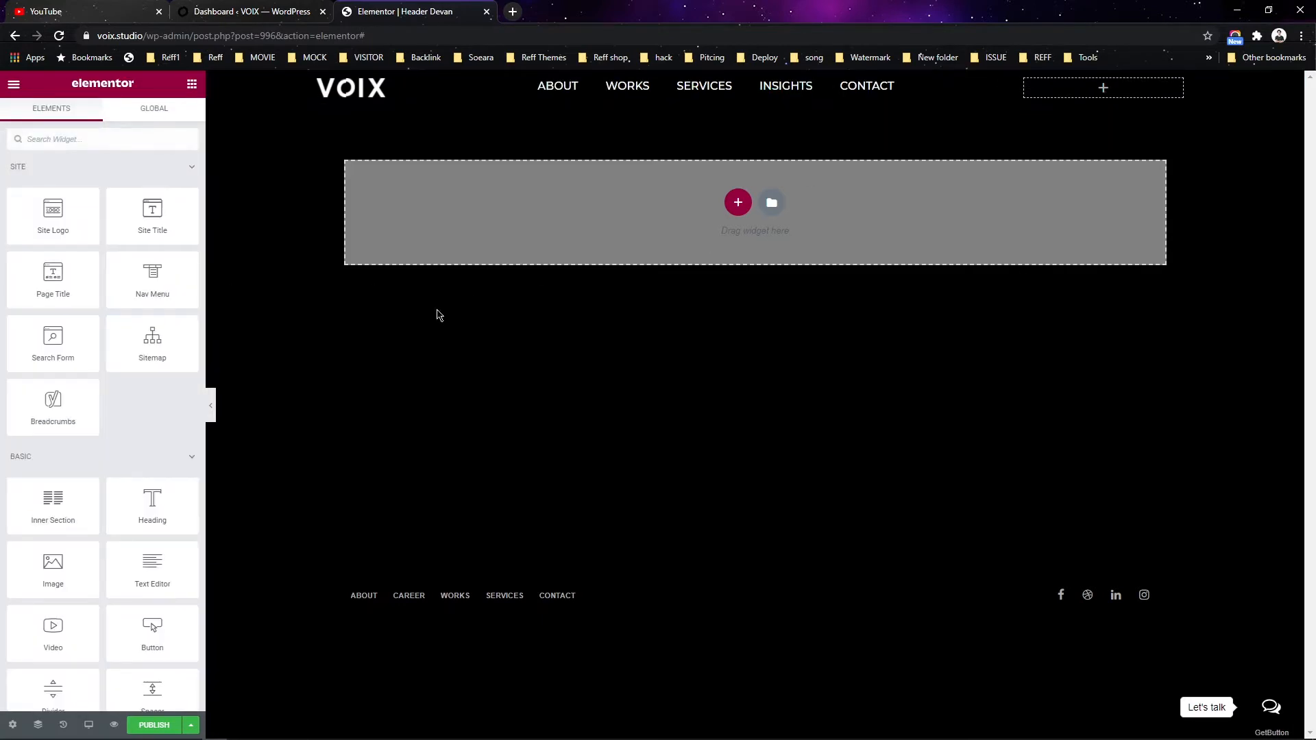
{"action": "left_click_drag", "start_coordinate": [53, 337], "coordinate": [1090, 88]}
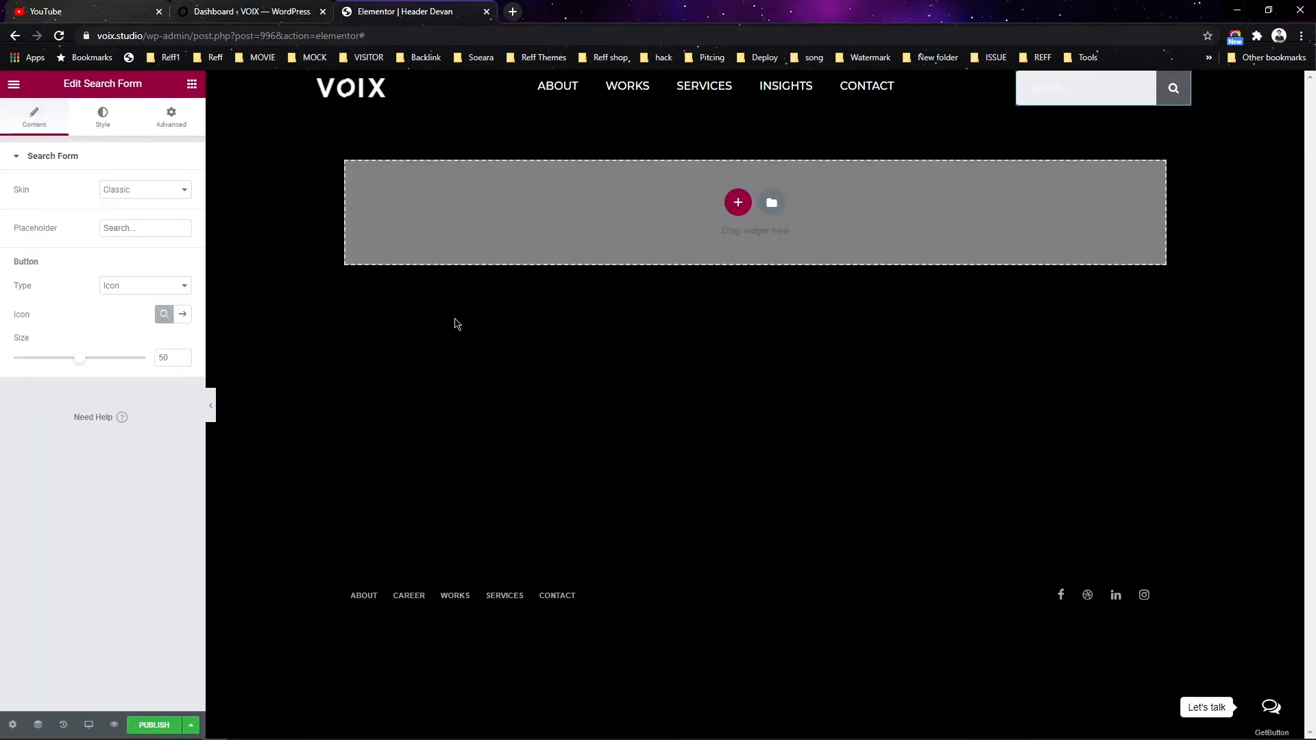
{"action": "left_click", "coordinate": [139, 194]}
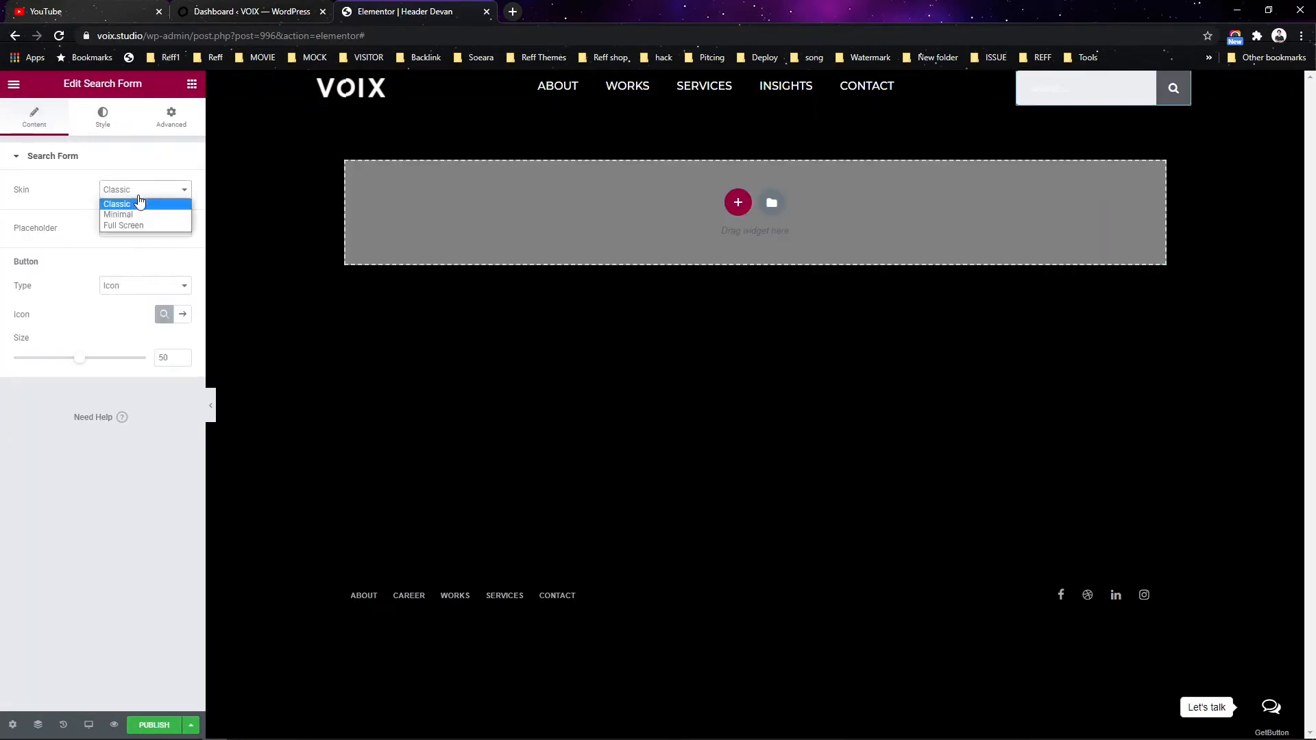
{"action": "left_click", "coordinate": [140, 225]}
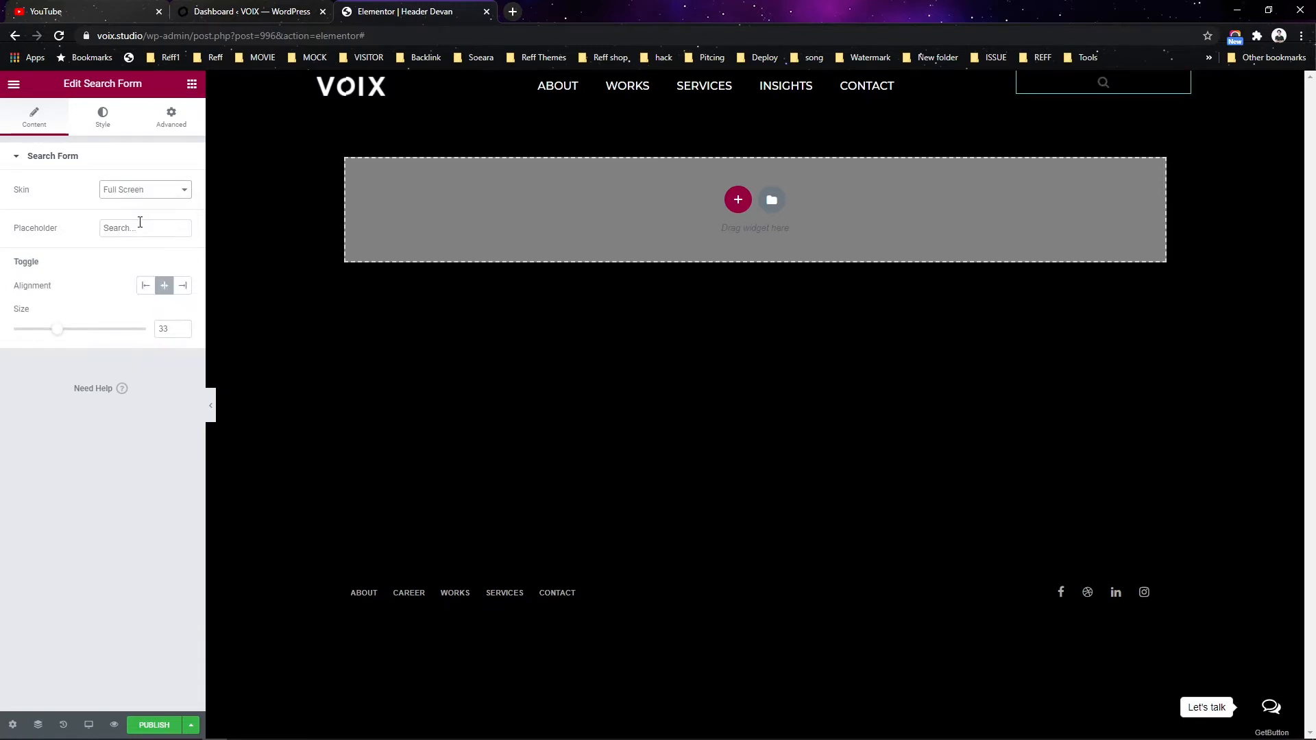
{"action": "left_click", "coordinate": [182, 286]}
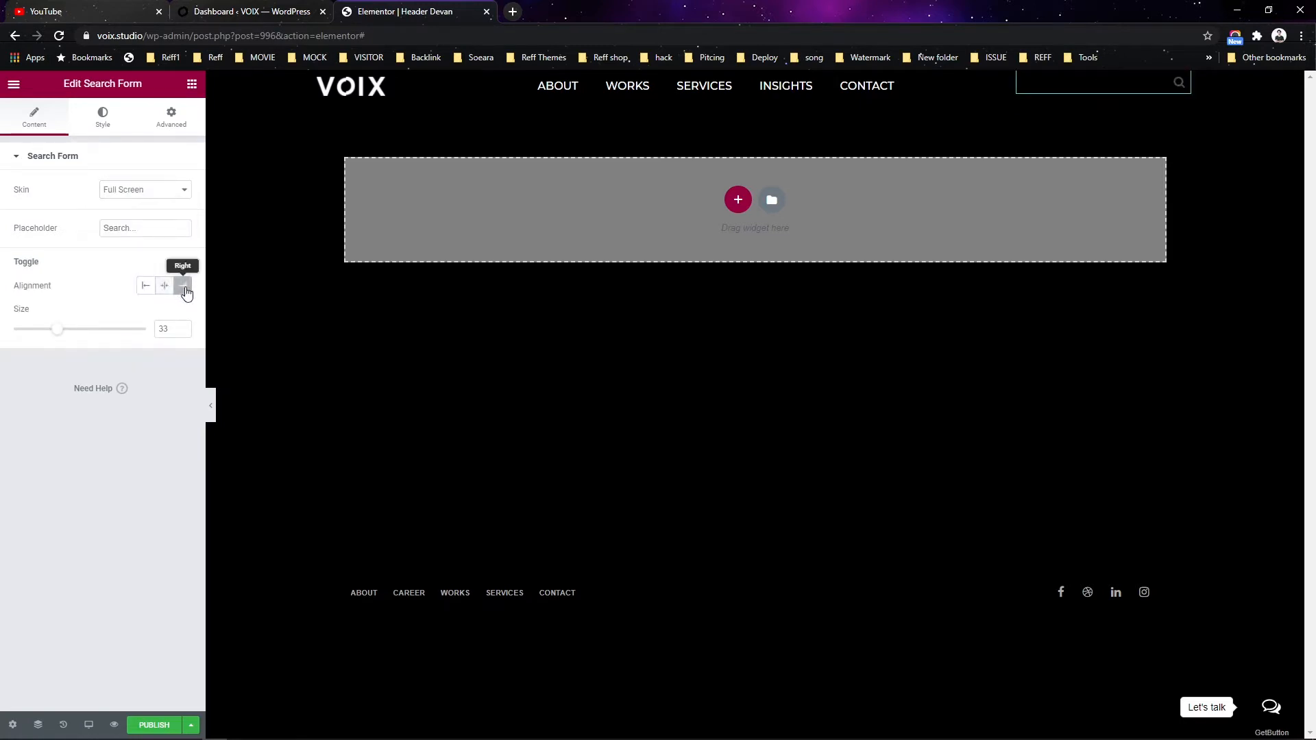
{"action": "left_click", "coordinate": [134, 195]}
{"action": "left_click", "coordinate": [135, 215]}
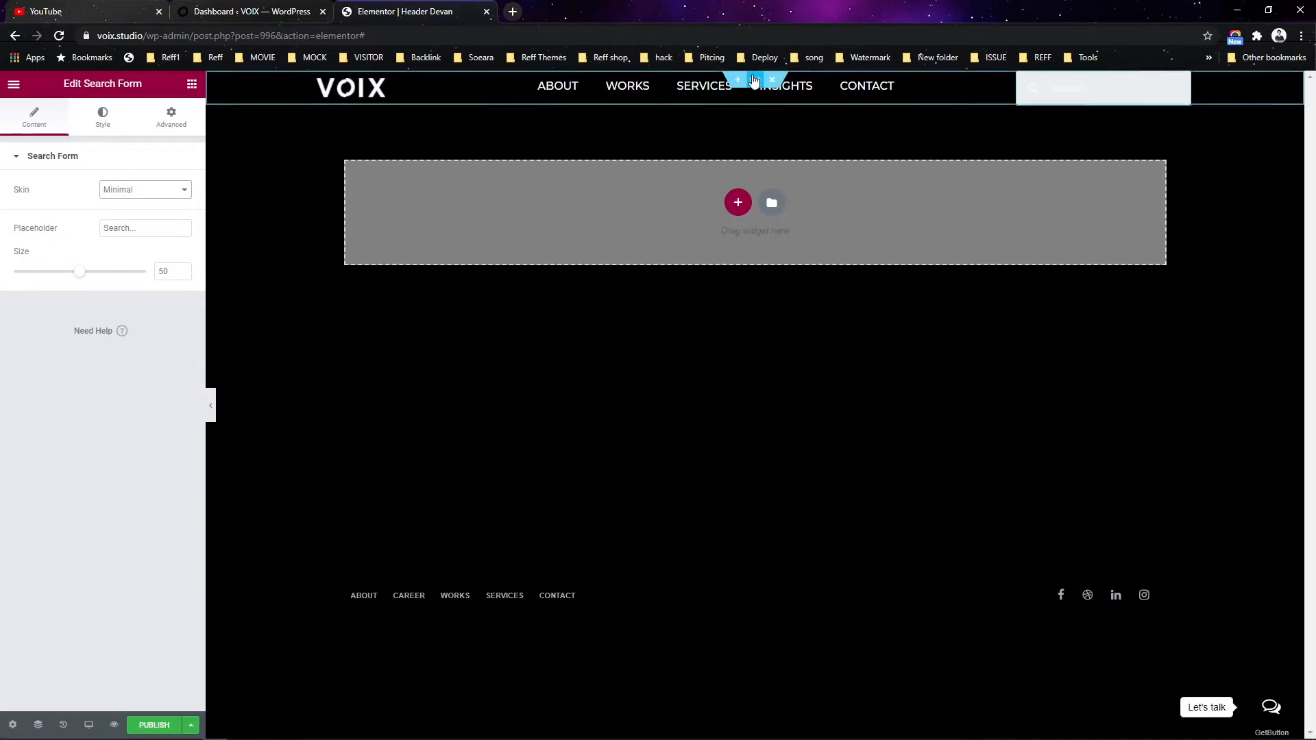
- Unlink the header section's margin and padding, setting margins to 0, top and bottom padding to 15, and side padding to 0
{"action": "left_click", "coordinate": [670, 107]}
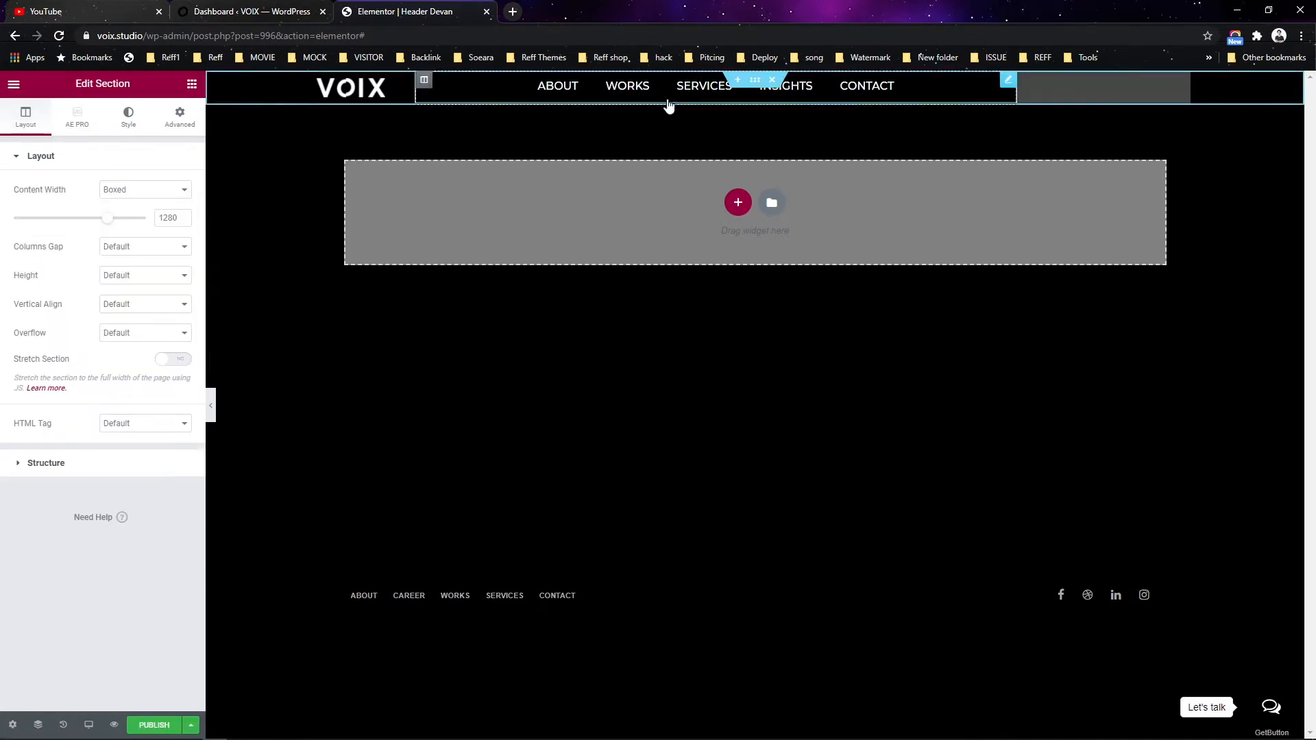
{"action": "left_click", "coordinate": [183, 122]}
{"action": "left_click", "coordinate": [176, 208]}
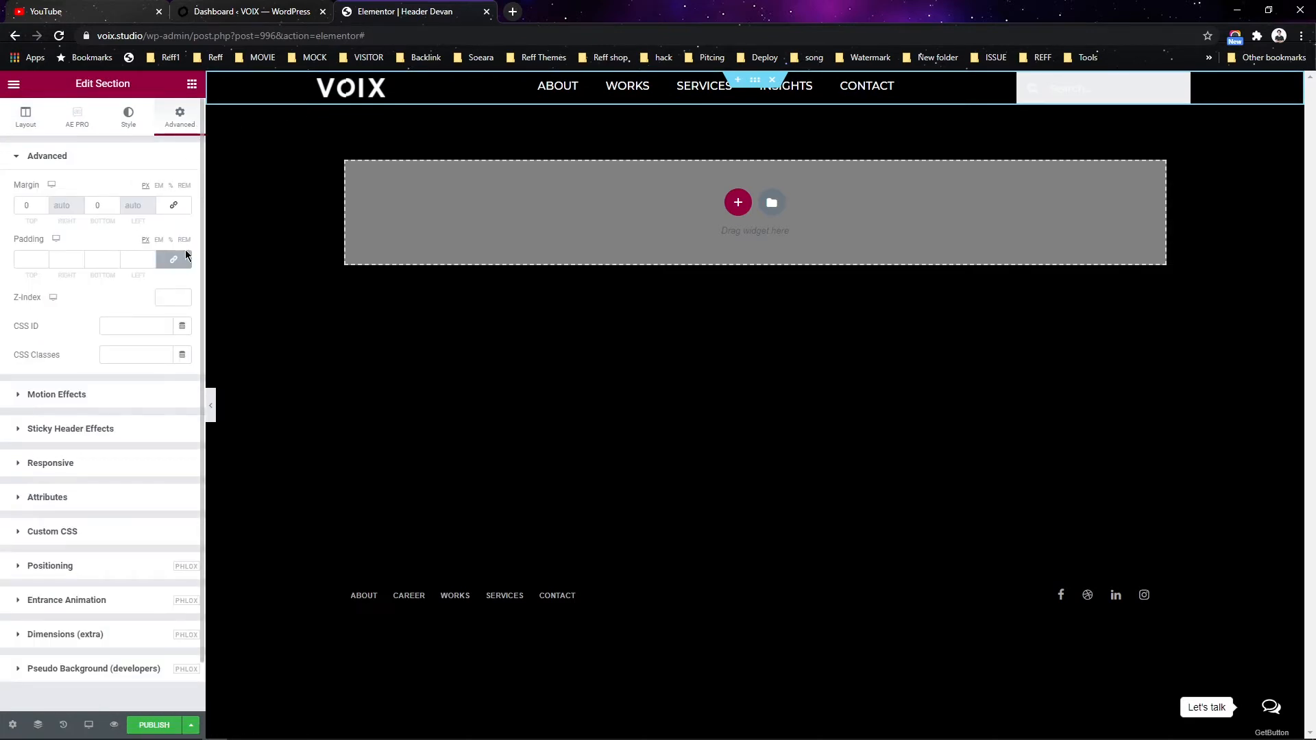
{"action": "left_click", "coordinate": [174, 260]}
{"action": "left_click", "coordinate": [22, 256]}
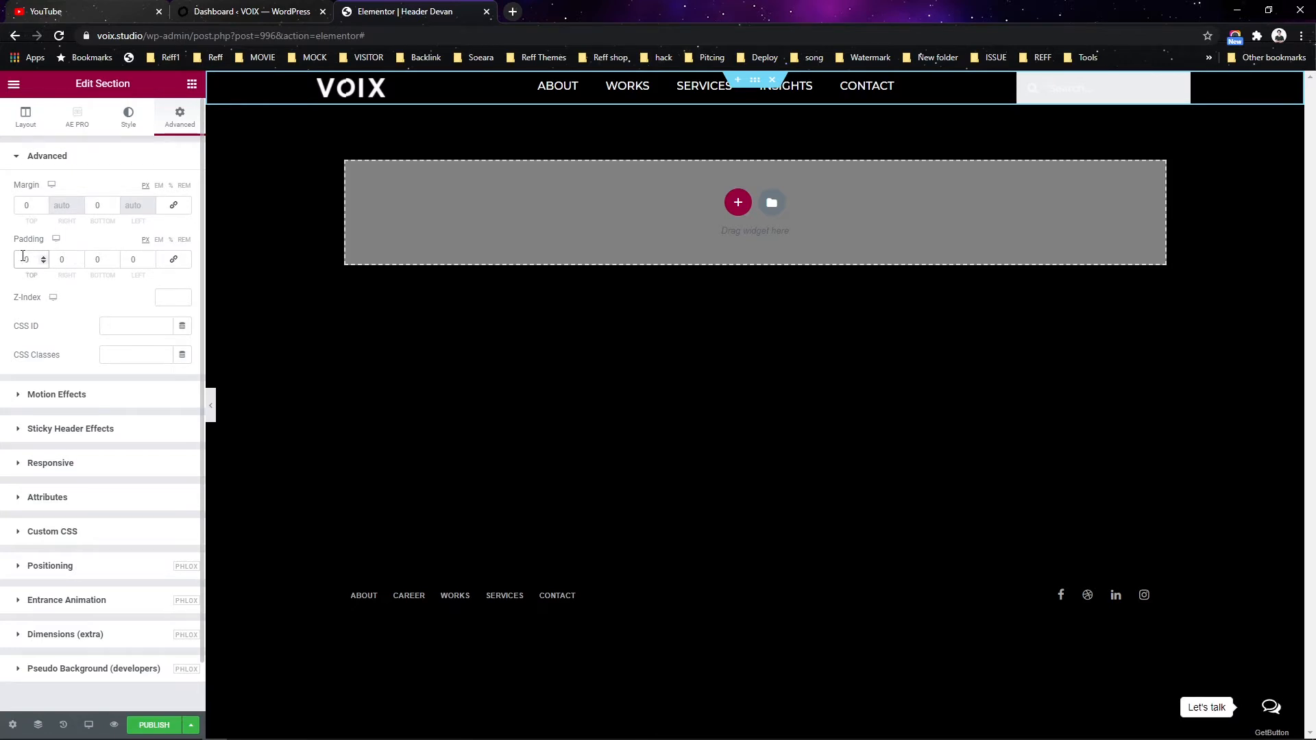
{"action": "type", "text": "2"}
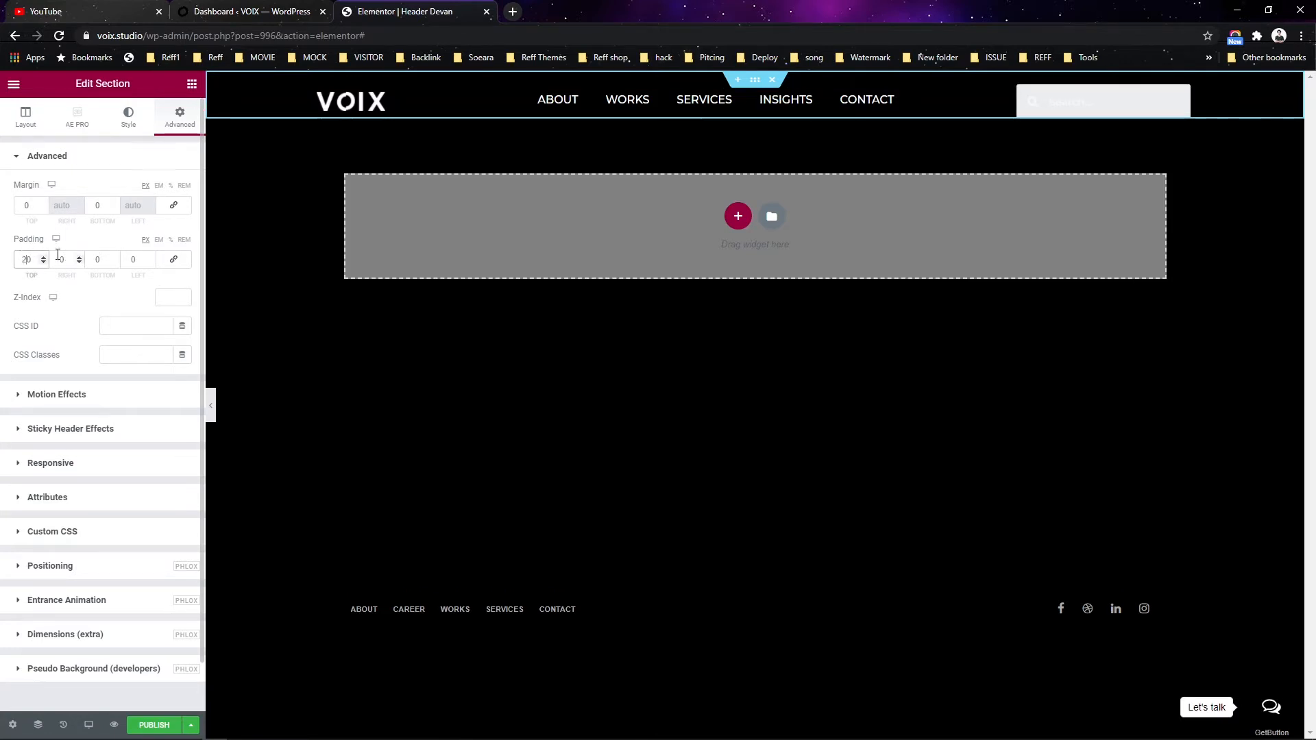
{"action": "left_click_drag", "start_coordinate": [30, 257], "coordinate": [22, 254]}
{"action": "type", "text": "15"}
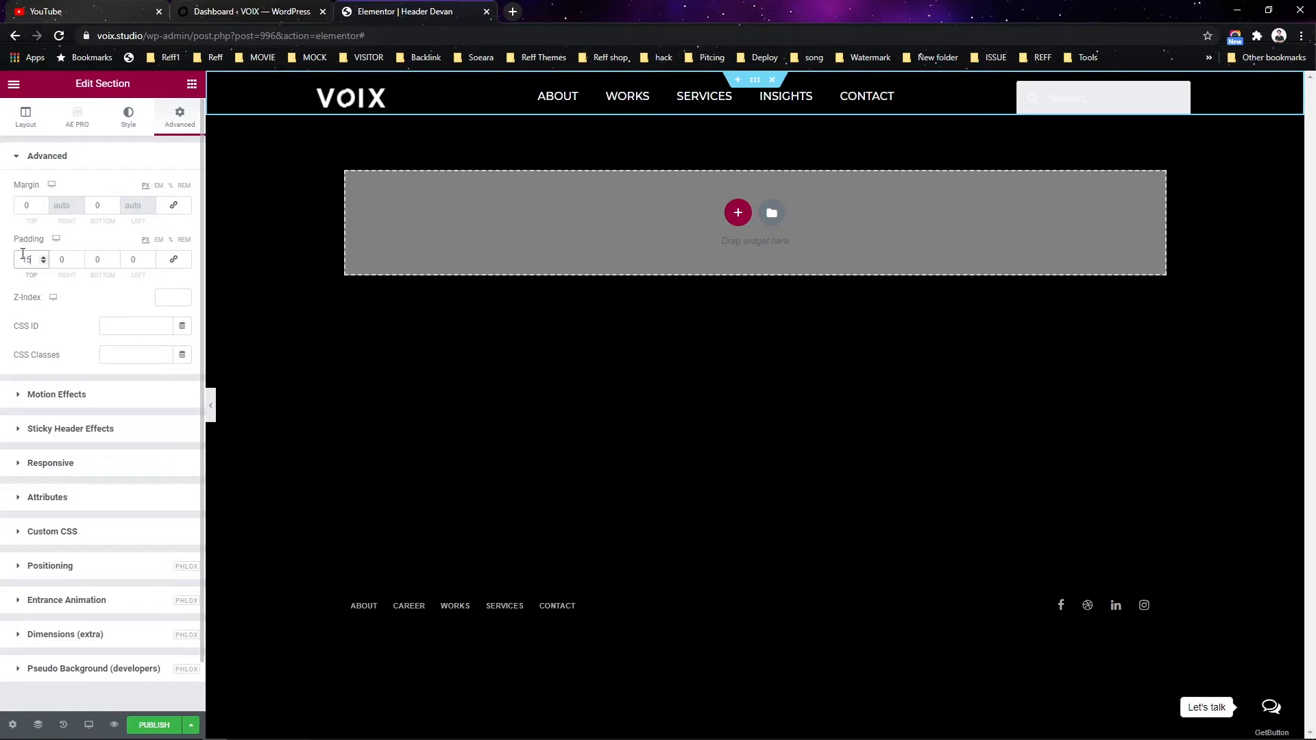
{"action": "double_click", "coordinate": [106, 261]}
{"action": "type", "text": "15"}
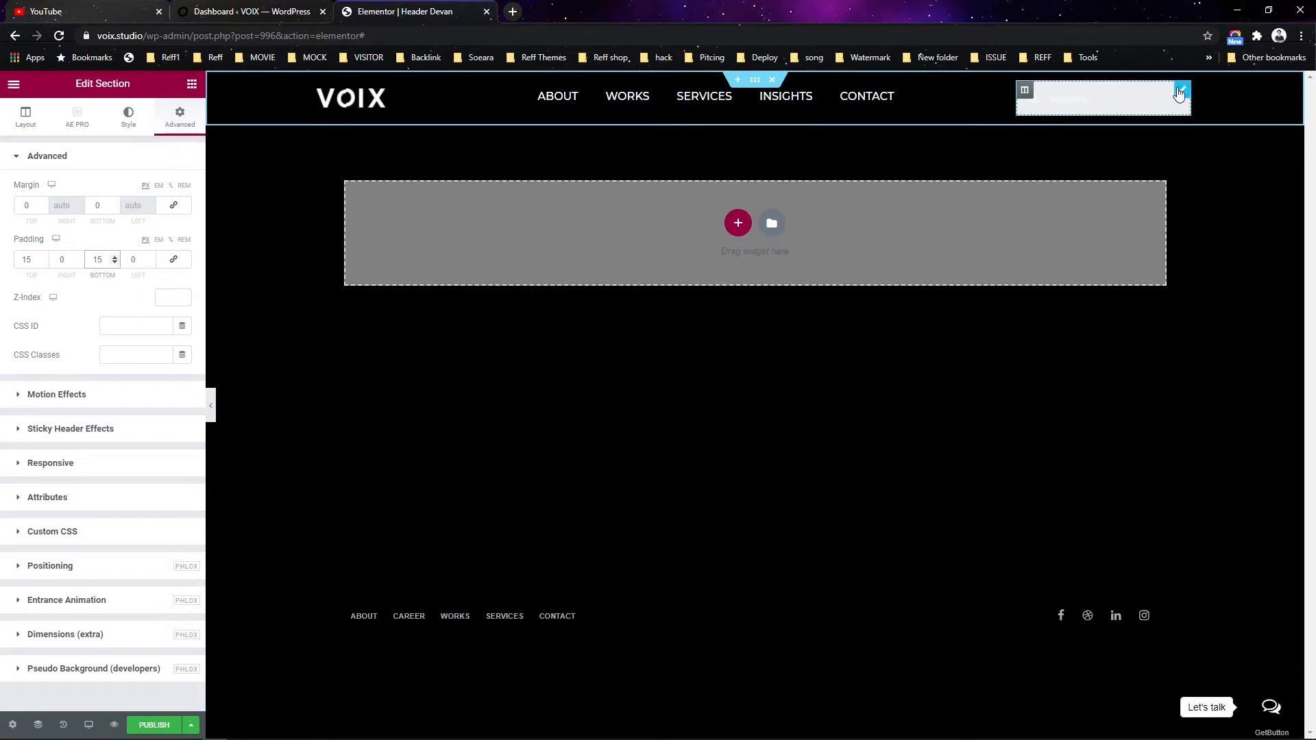
- Set every margin and padding side of the Search Form widget to 0 and its input text color to #000000
{"action": "left_click", "coordinate": [1024, 98]}
{"action": "left_click", "coordinate": [174, 120]}
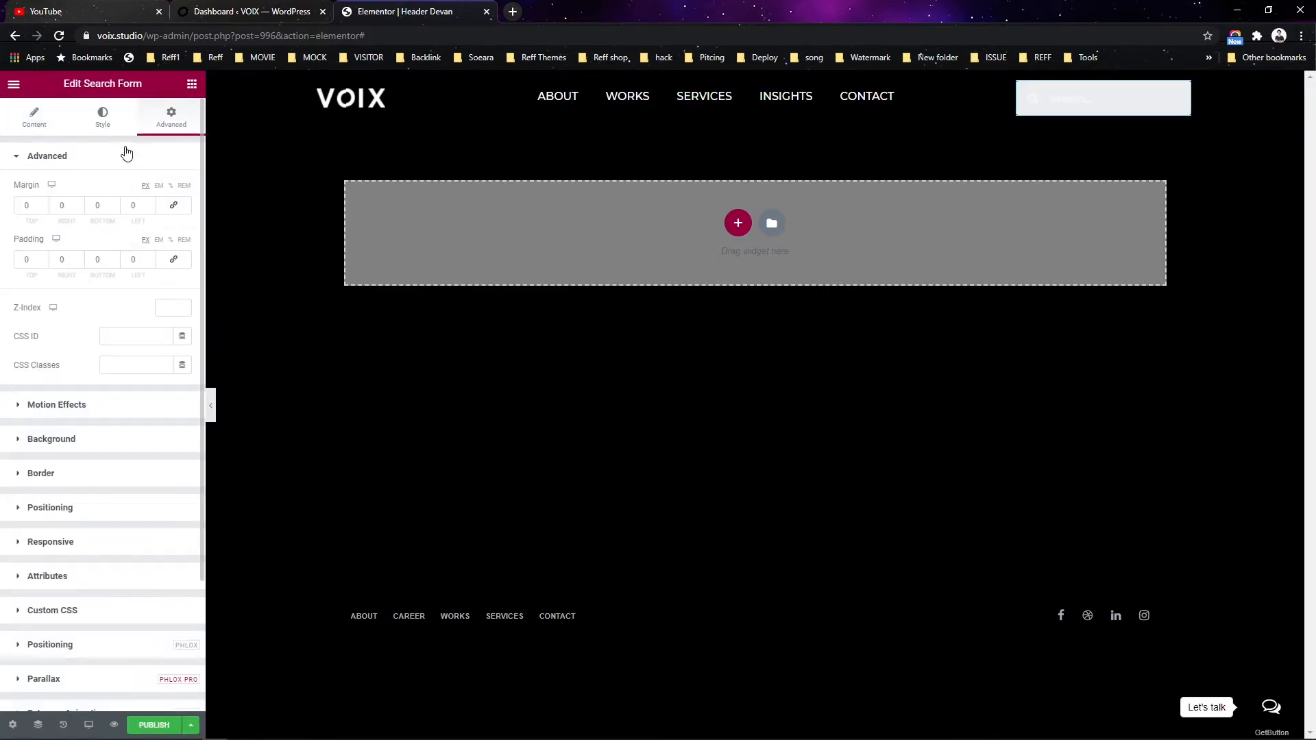
{"action": "left_click", "coordinate": [102, 116]}
{"action": "left_click", "coordinate": [183, 244]}
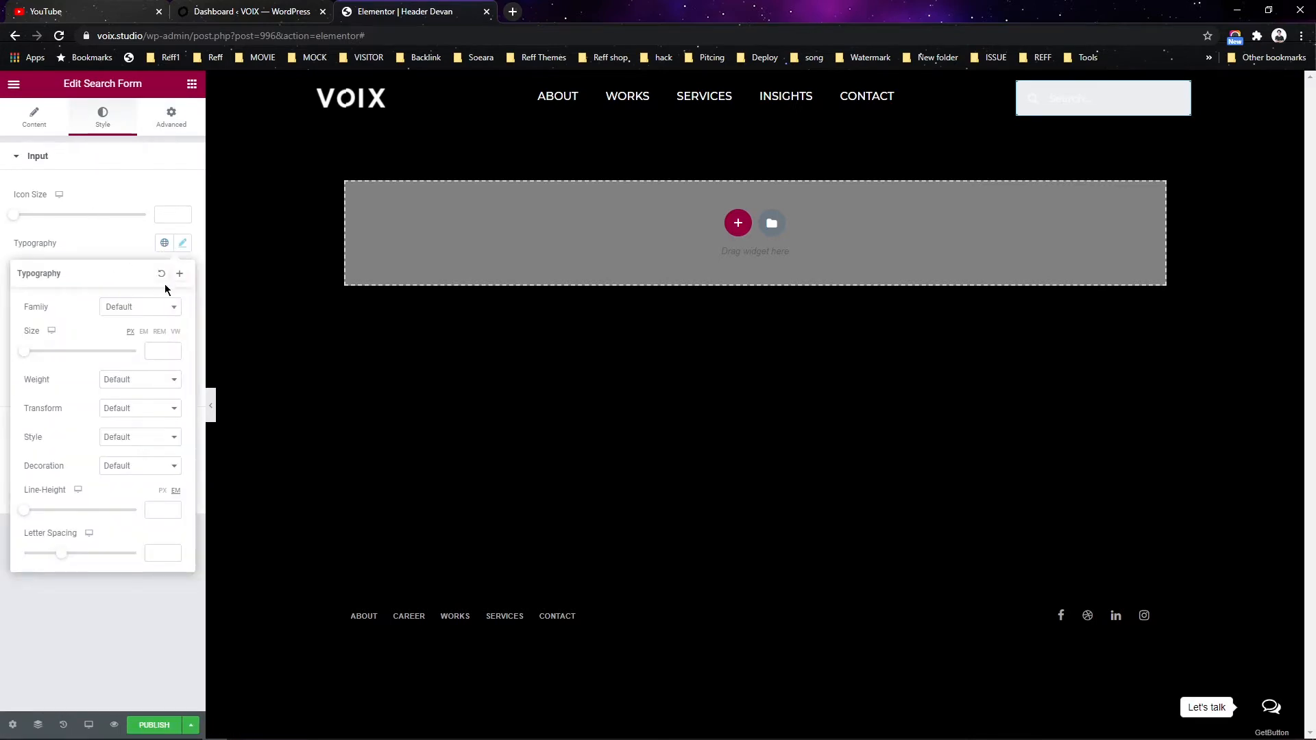
{"action": "left_click", "coordinate": [157, 257]}
{"action": "left_click", "coordinate": [182, 302]}
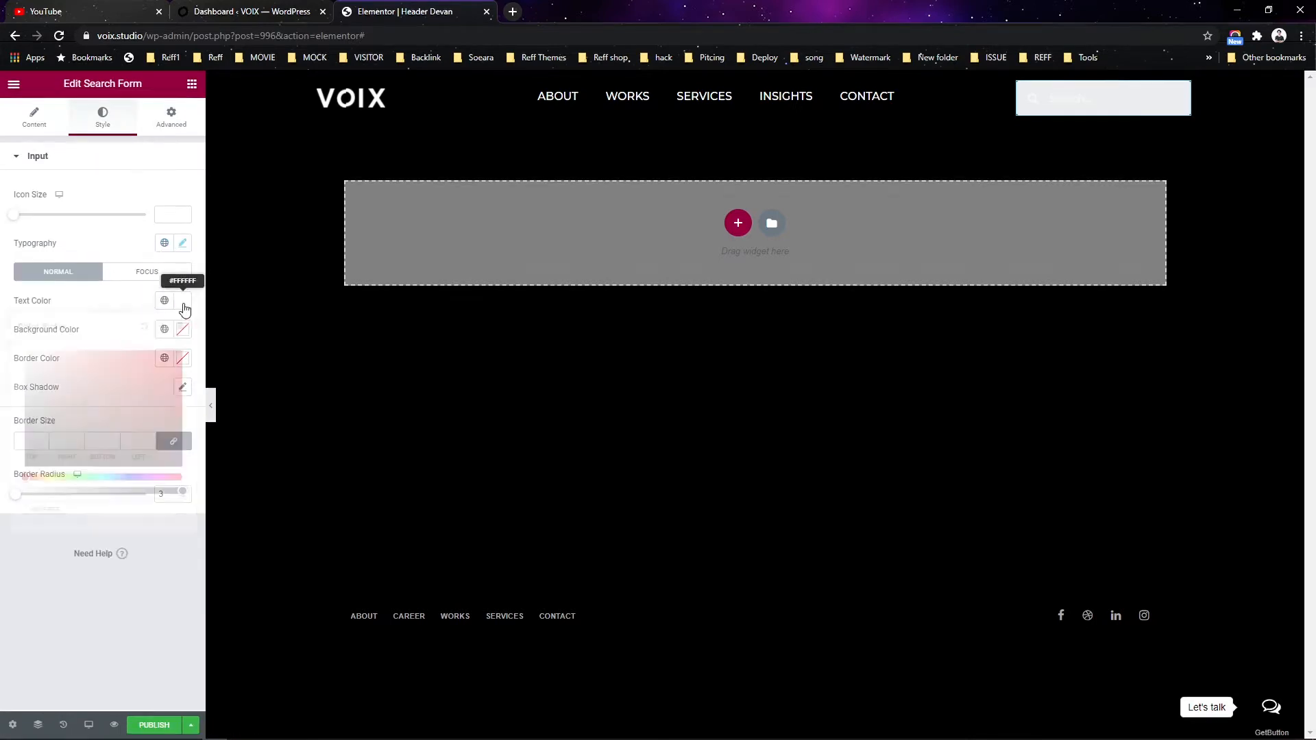
{"action": "mouse_move", "coordinate": [106, 373]}
{"action": "left_mouse_down"}
{"action": "mouse_move", "coordinate": [47, 381]}
{"action": "mouse_move", "coordinate": [13, 477]}
{"action": "left_mouse_up"}
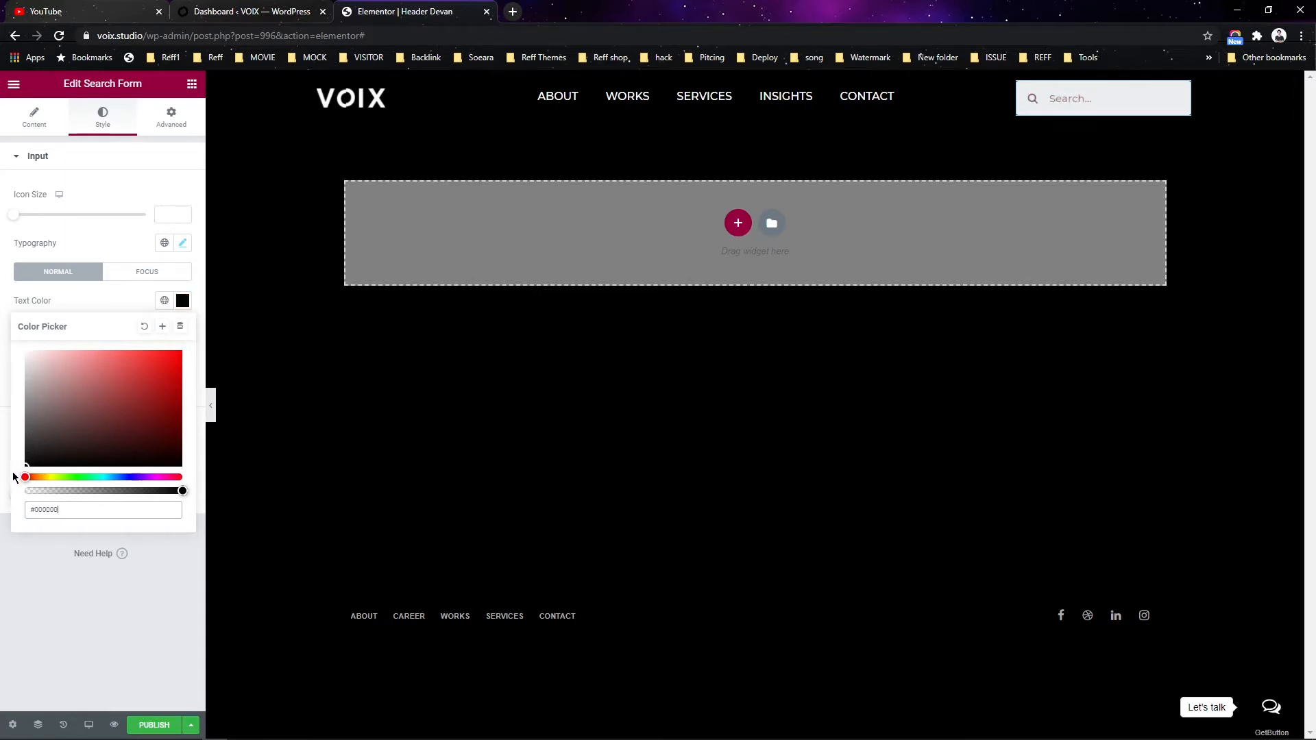
{"action": "left_click", "coordinate": [2, 397]}
- Make the search input's background white and set its border size to 10
{"action": "left_click", "coordinate": [182, 330]}
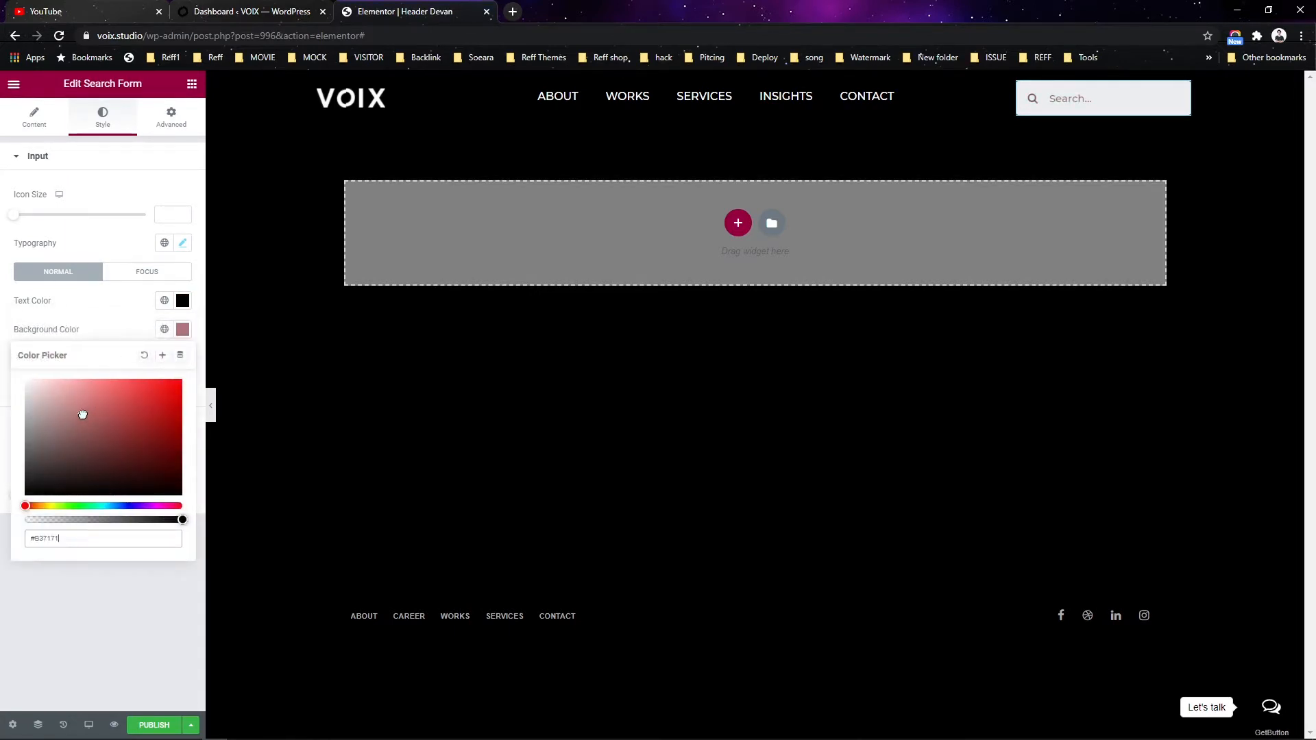
{"action": "left_click", "coordinate": [2, 362]}
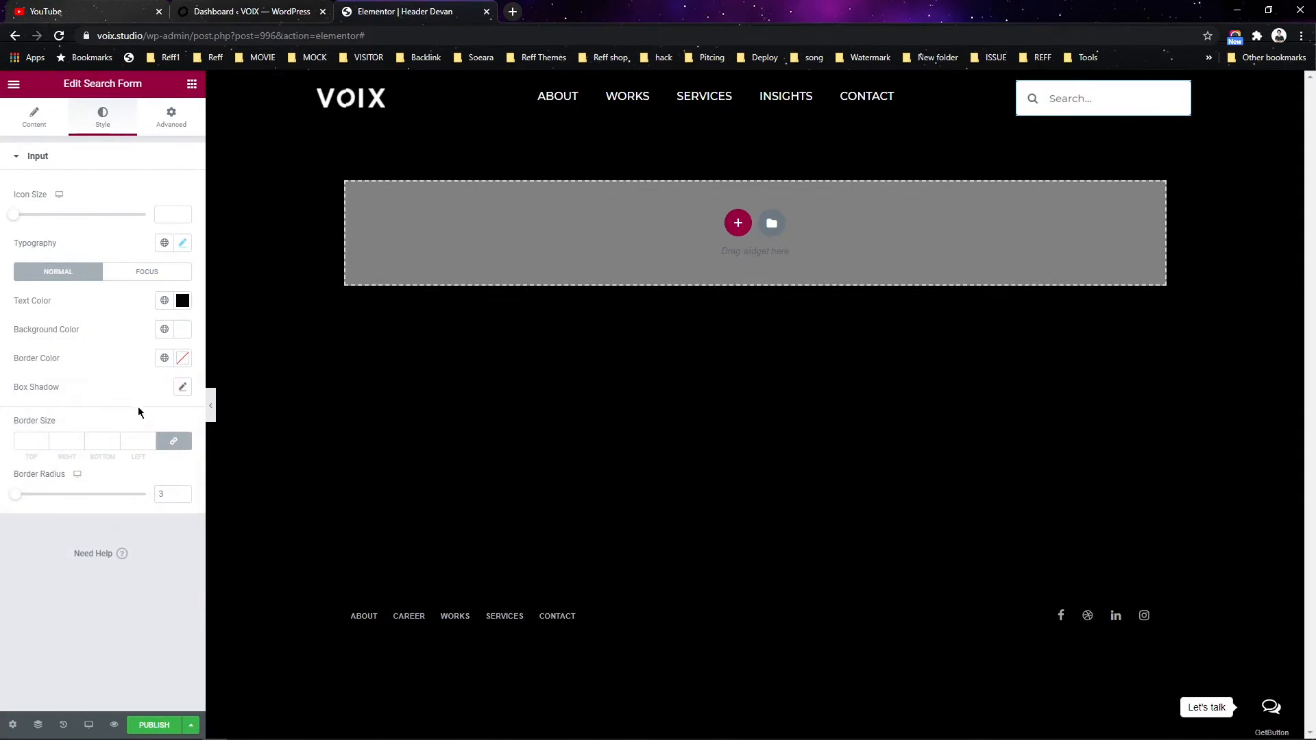
{"action": "left_click", "coordinate": [137, 441]}
{"action": "type", "text": "10"}
{"action": "left_click", "coordinate": [167, 118]}
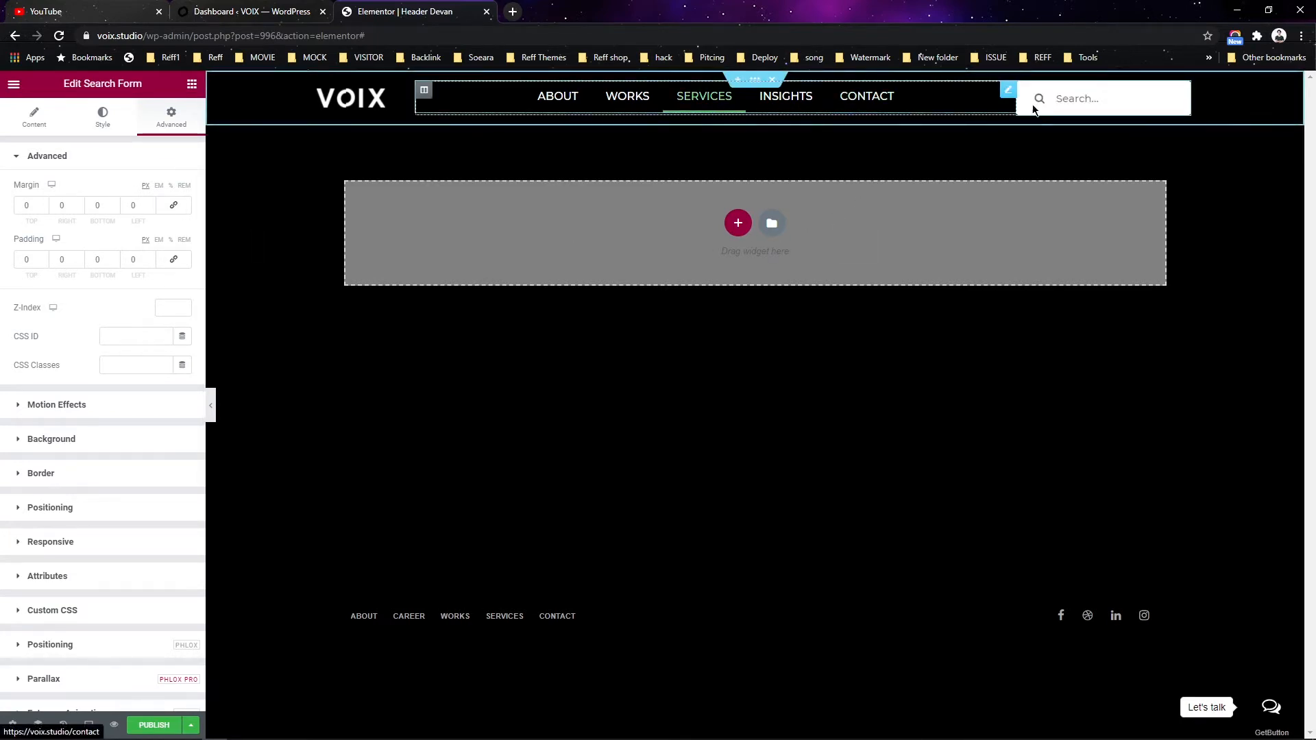
{"action": "left_click", "coordinate": [970, 110]}
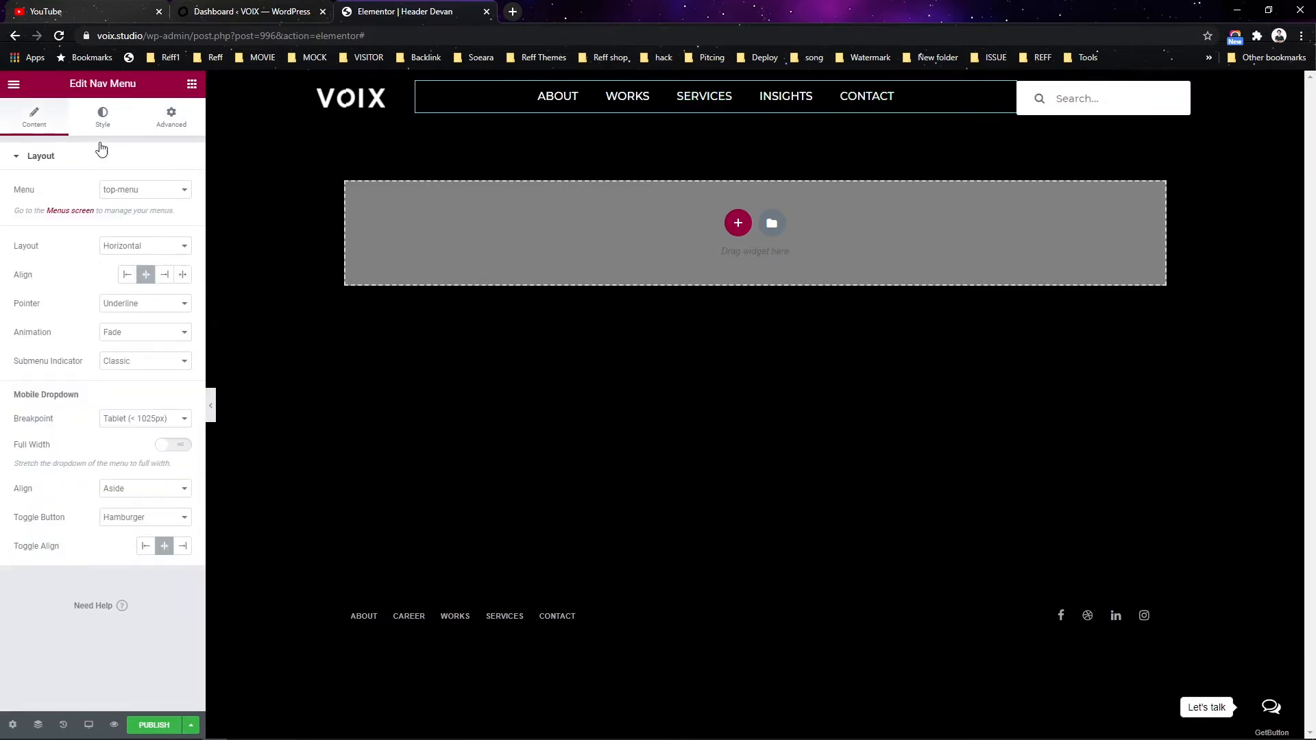
{"action": "left_click", "coordinate": [102, 116]}
{"action": "left_click", "coordinate": [183, 190]}
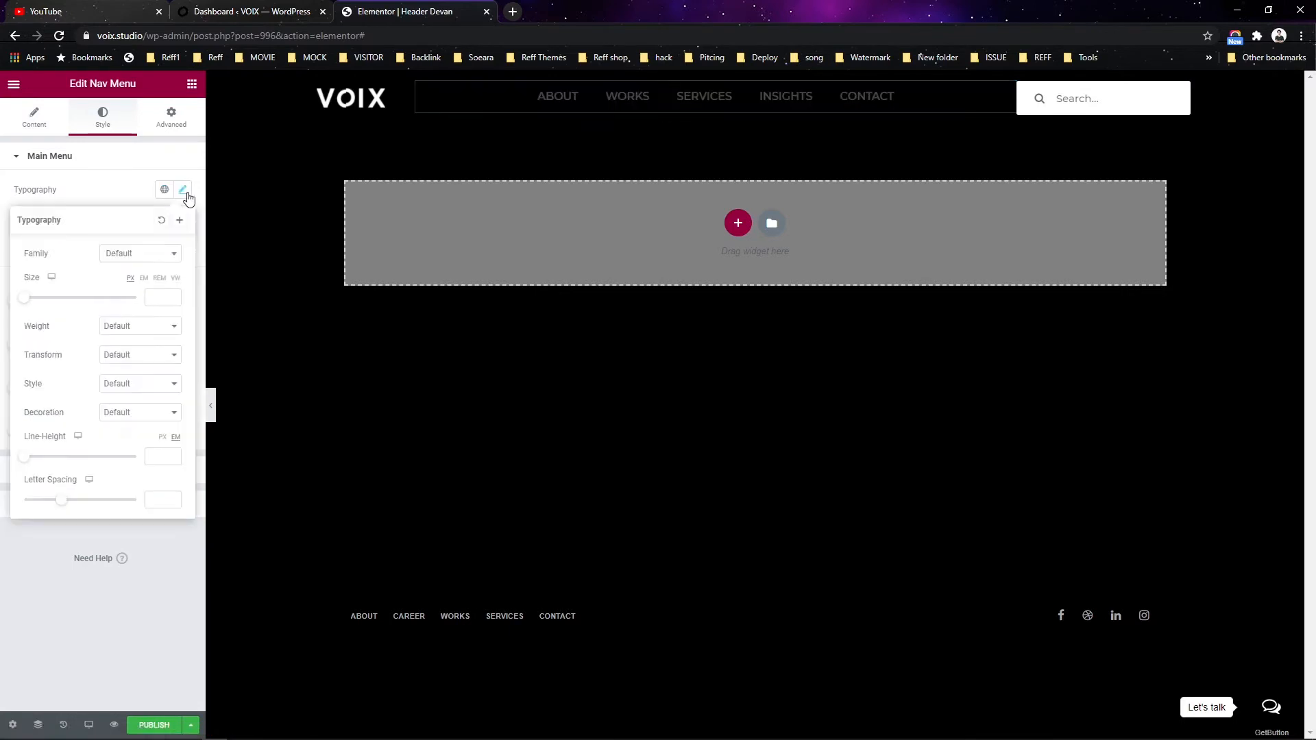
{"action": "left_click", "coordinate": [117, 184]}
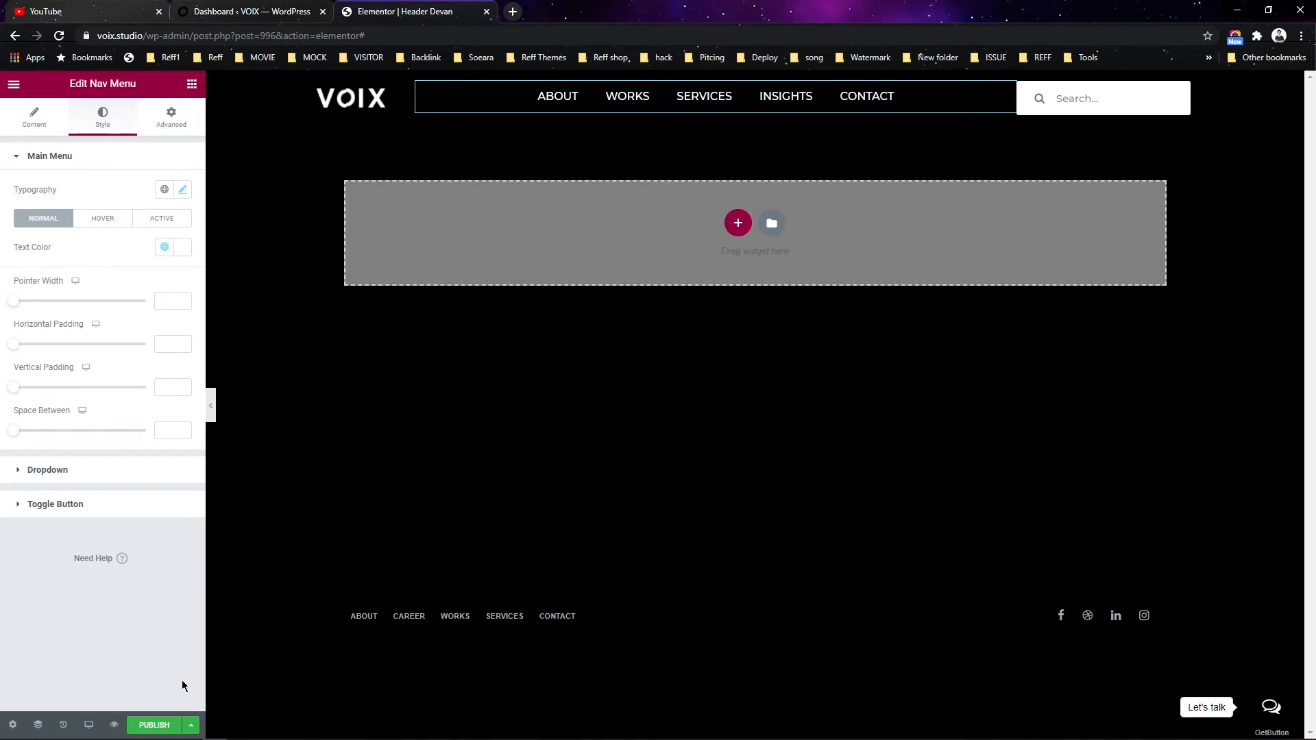
- Preview the header layout in the tablet and mobile responsive views
{"action": "left_click", "coordinate": [88, 725]}
{"action": "left_click", "coordinate": [85, 670]}
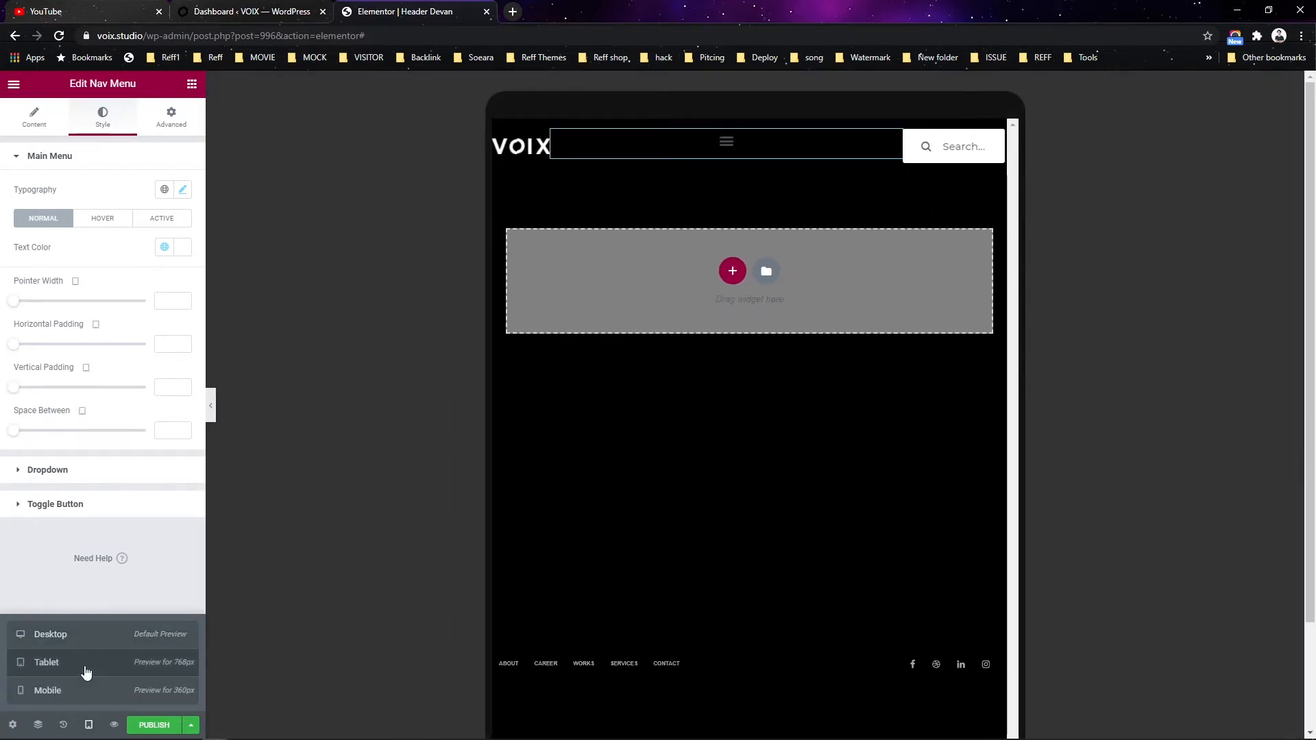
{"action": "left_click", "coordinate": [92, 693]}
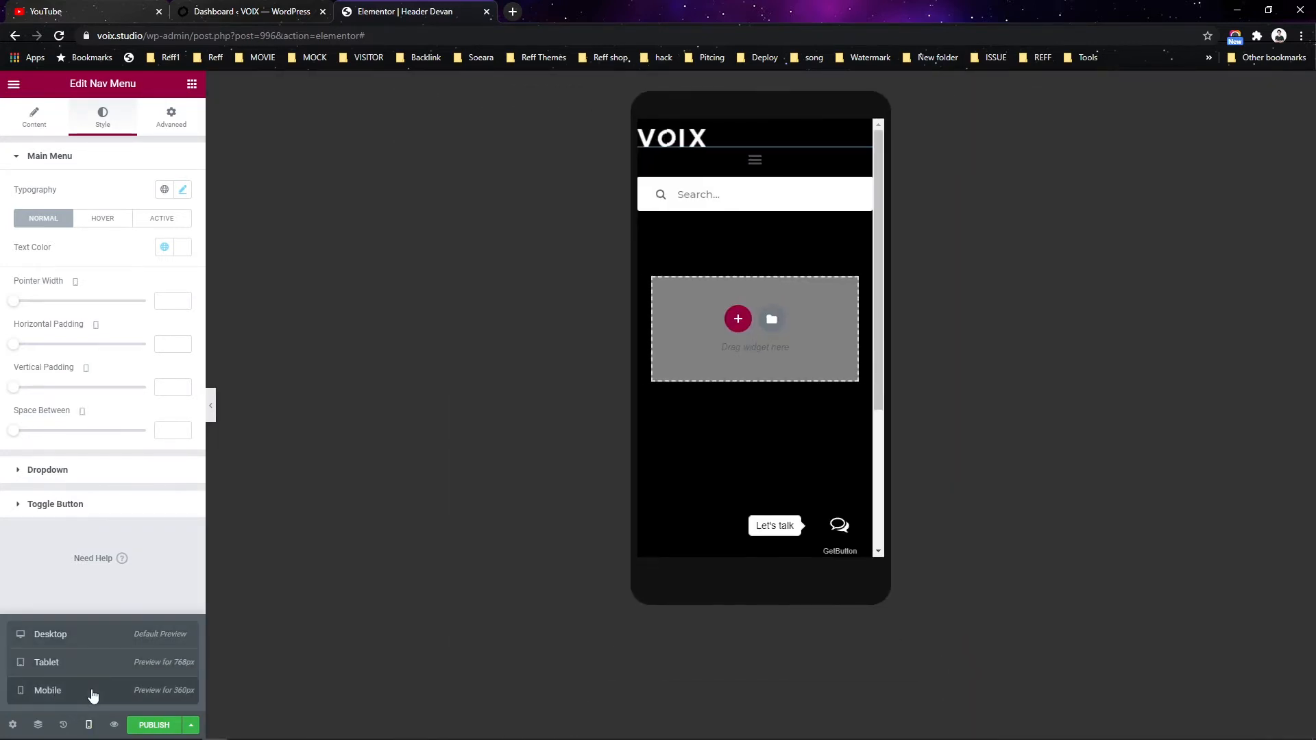
- In the tablet view, unlink the header section's margin and padding and set its top and bottom padding to 15
{"action": "left_click", "coordinate": [91, 665]}
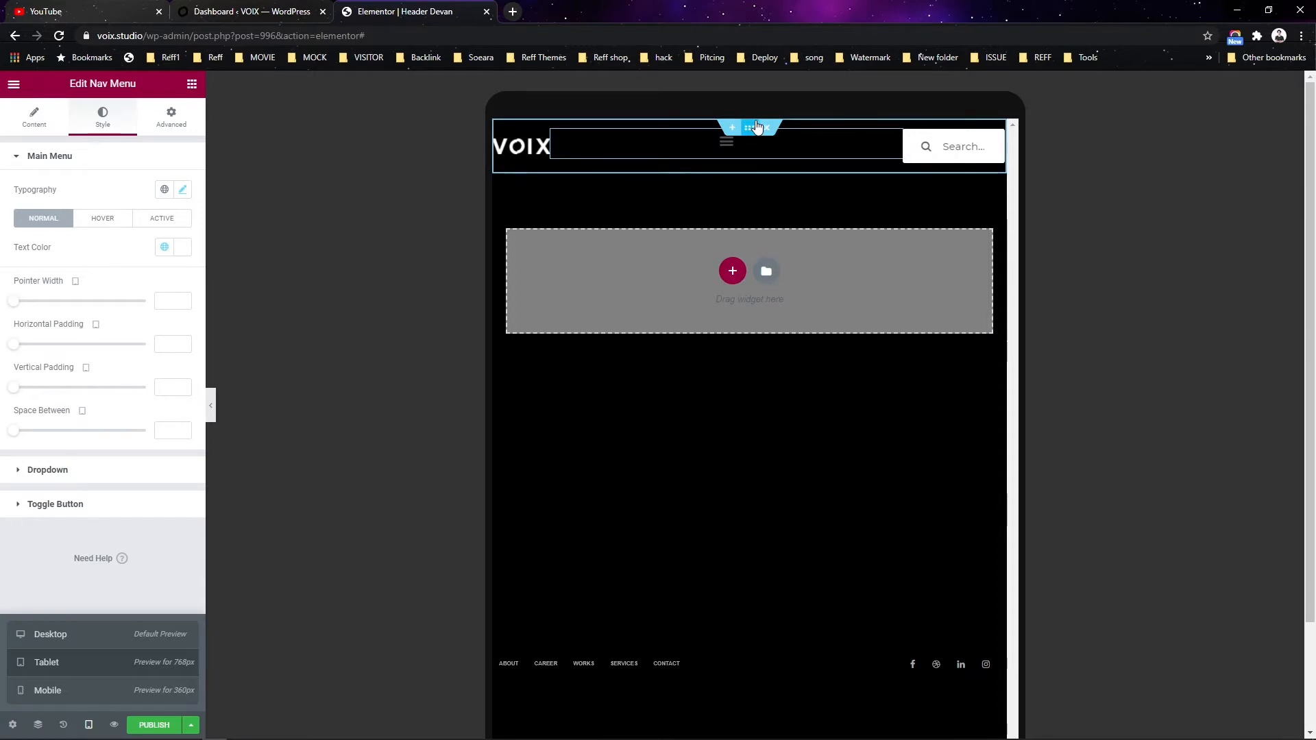
{"action": "left_click", "coordinate": [749, 127]}
{"action": "left_click", "coordinate": [174, 206]}
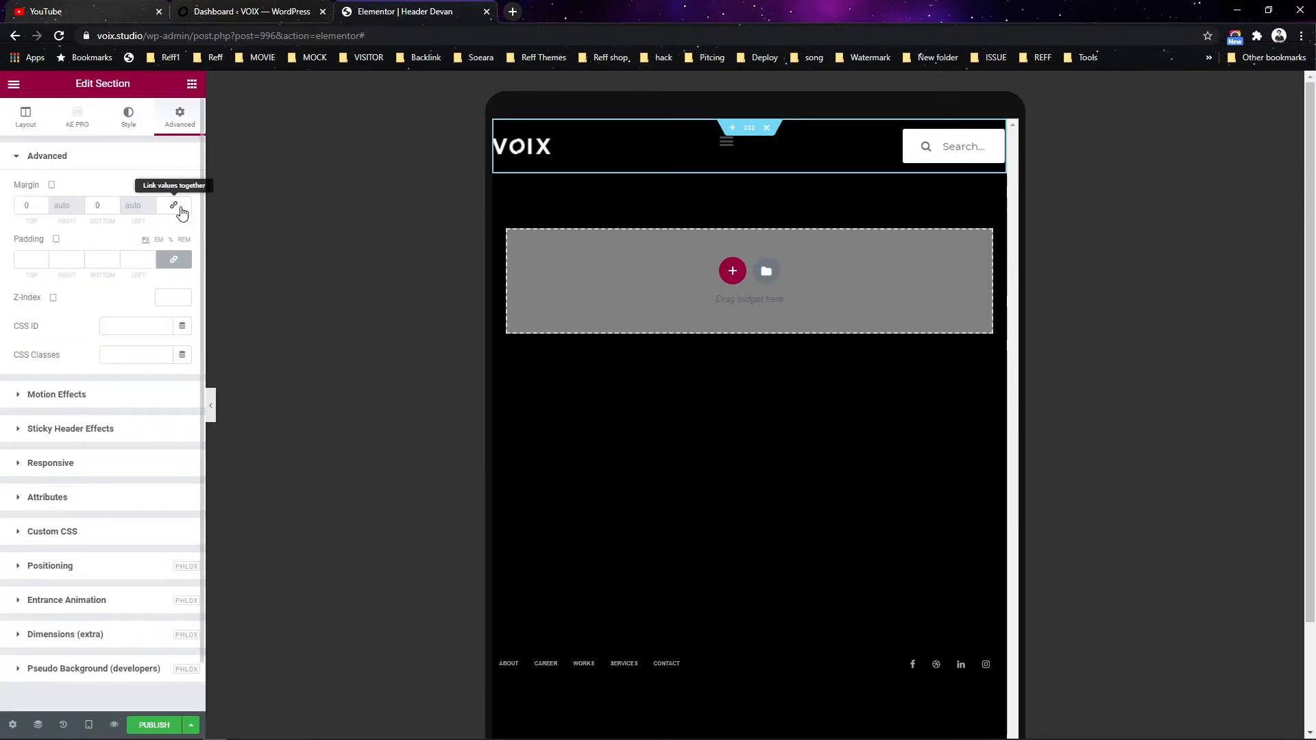
{"action": "left_click", "coordinate": [175, 260]}
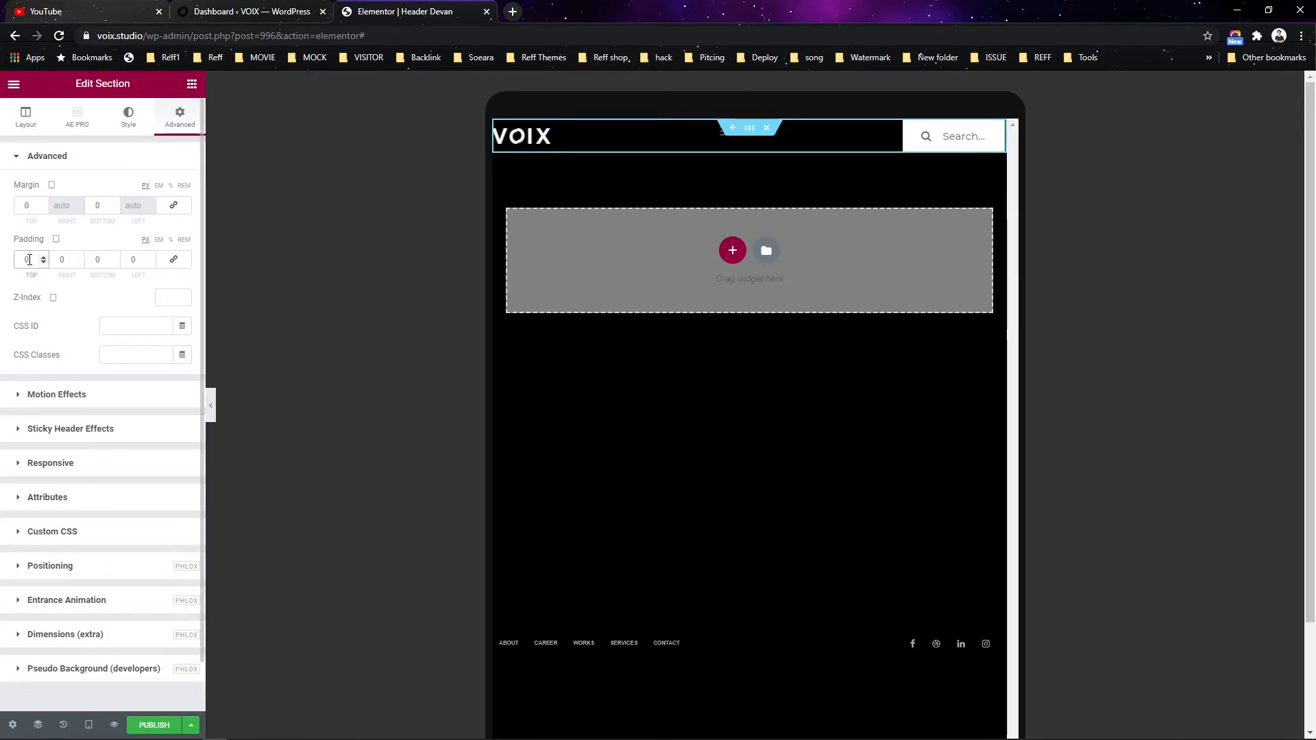
{"action": "type", "text": "15"}
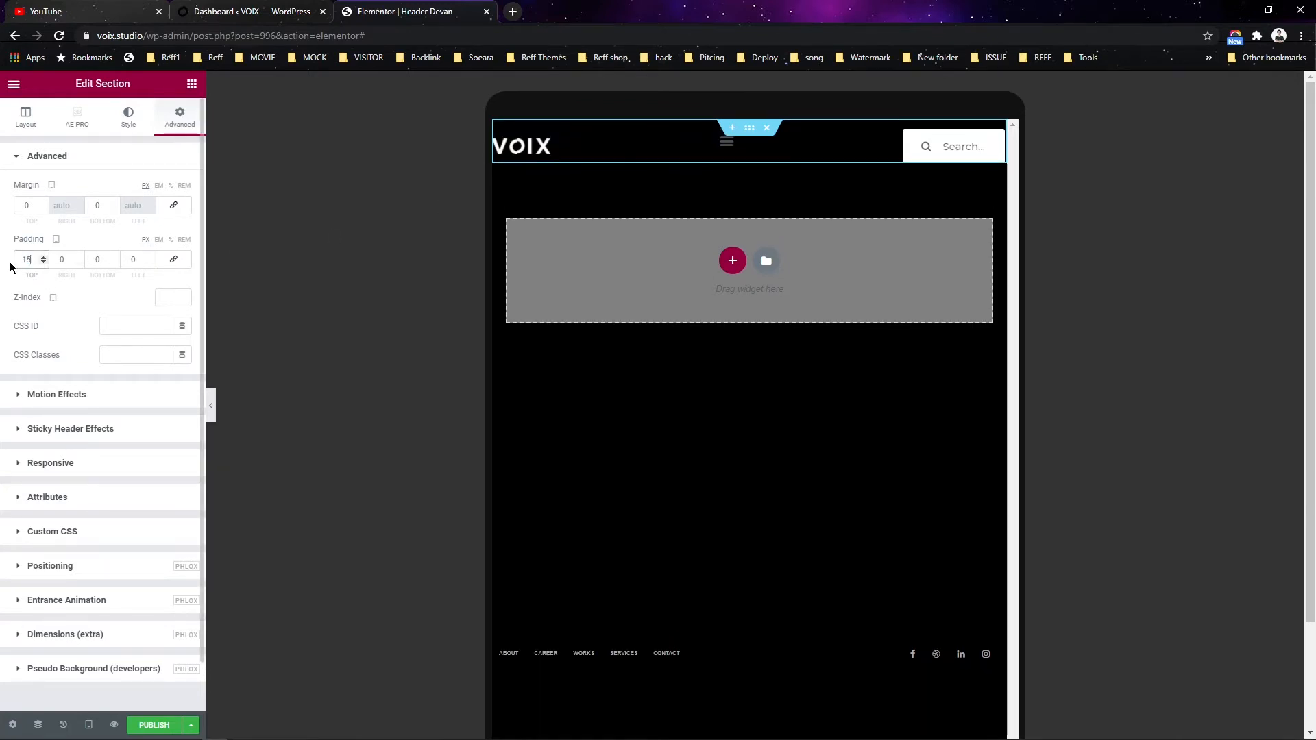
{"action": "left_click", "coordinate": [108, 259]}
{"action": "type", "text": "15"}
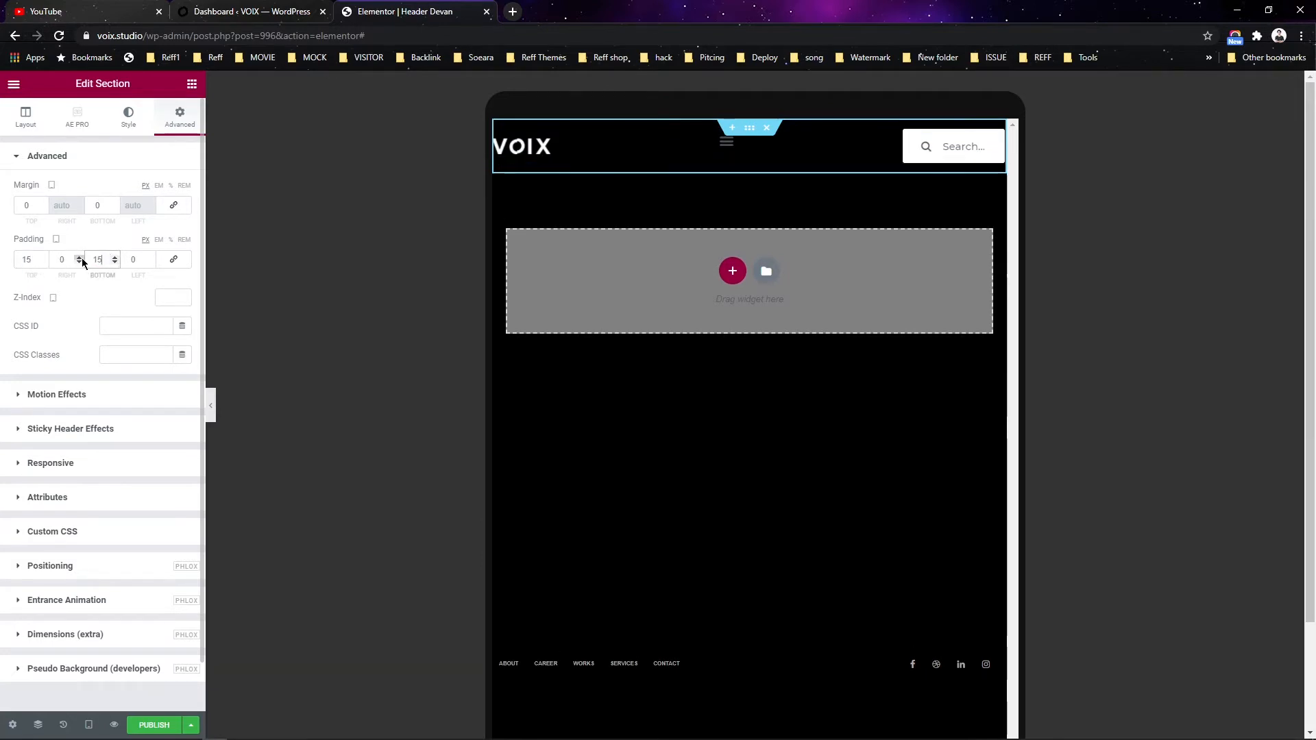
- Set the header section's tablet padding to 10 for top and bottom and 15 for right and left
{"action": "key", "text": "BackSpace"}
{"action": "type", "text": "0"}
{"action": "left_click", "coordinate": [29, 259]}
{"action": "key", "text": "BackSpace"}
{"action": "type", "text": "0"}
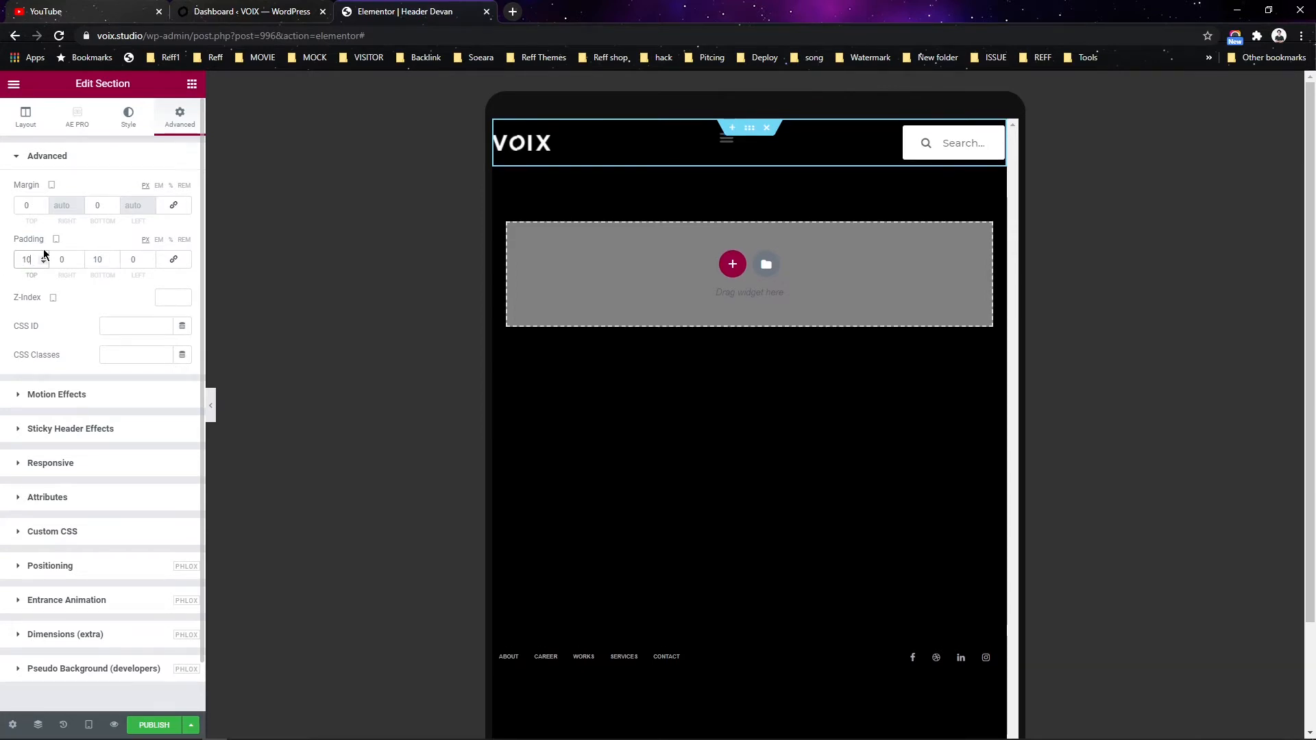
{"action": "left_click_drag", "start_coordinate": [63, 259], "coordinate": [52, 259]}
{"action": "type", "text": "15"}
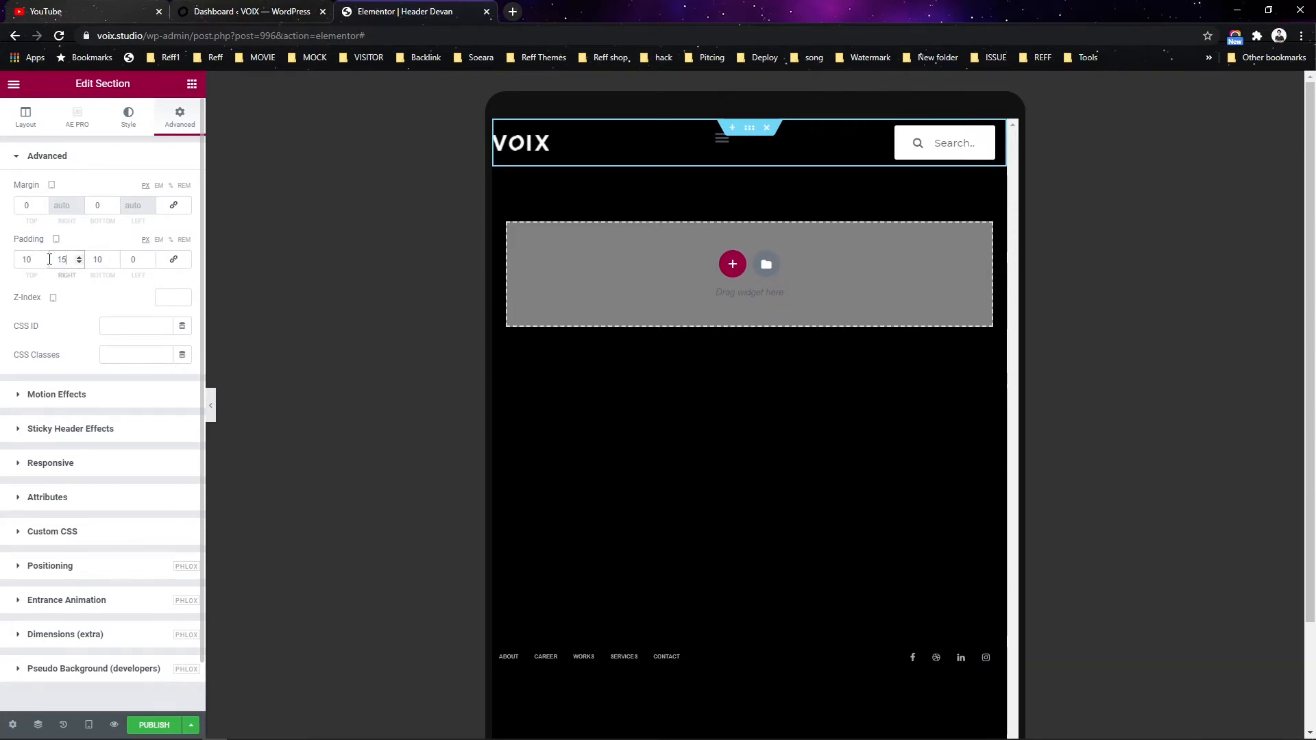
{"action": "left_click_drag", "start_coordinate": [137, 259], "coordinate": [123, 255]}
{"action": "type", "text": "15"}
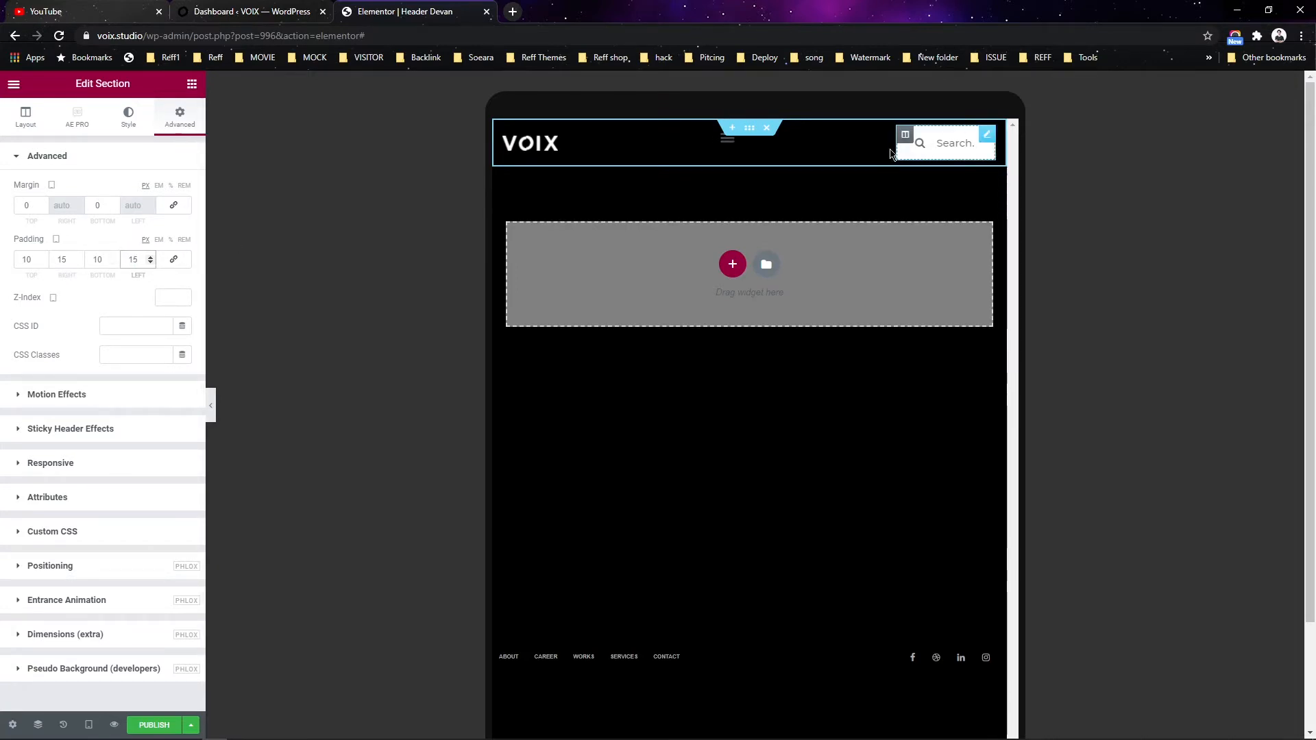
- Set the Nav Menu widget's mobile dropdown breakpoint to Mobile (< 768px)
{"action": "left_click", "coordinate": [837, 138]}
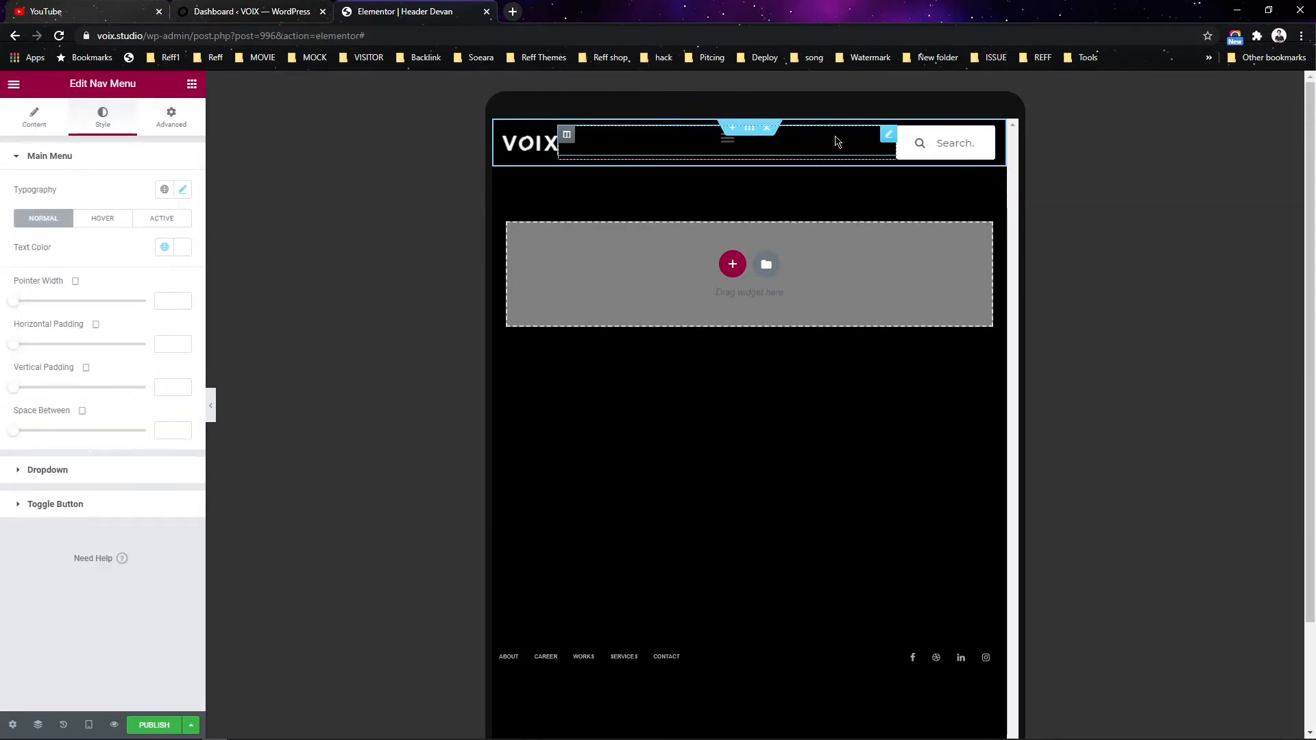
{"action": "left_click", "coordinate": [33, 117]}
{"action": "left_click", "coordinate": [151, 421]}
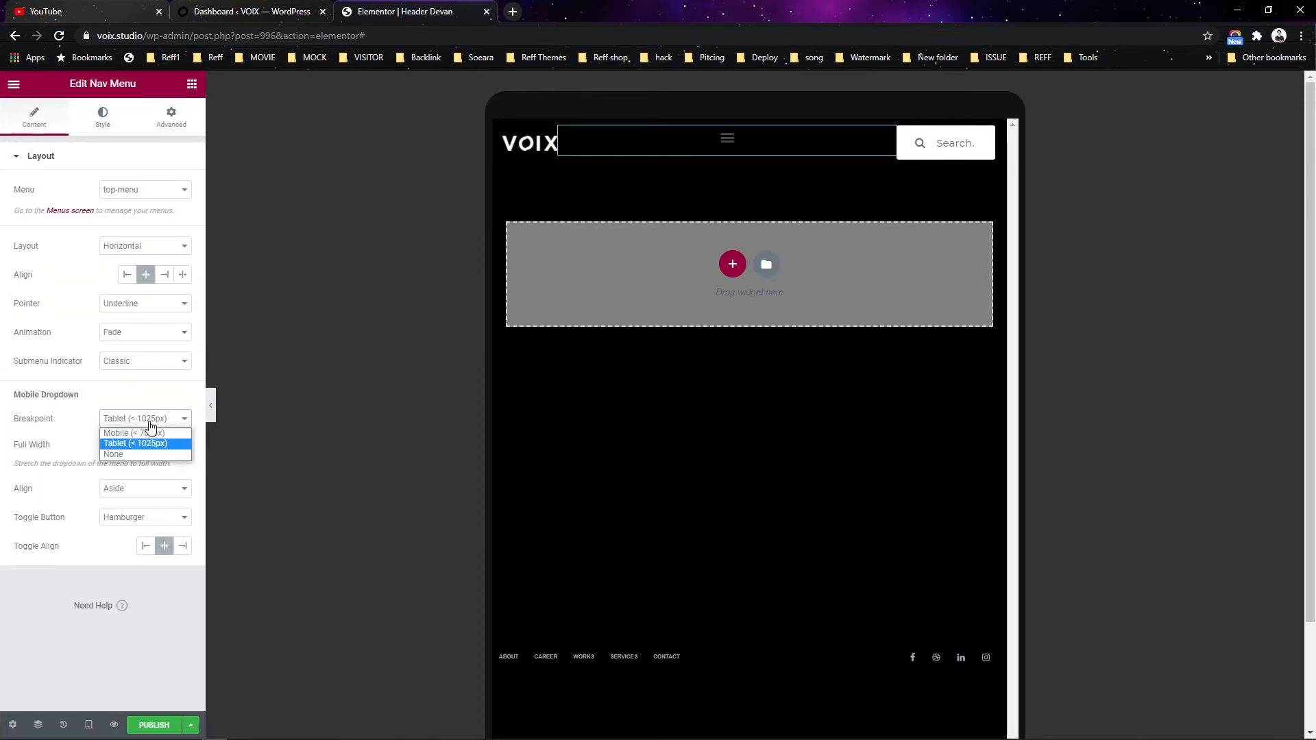
{"action": "left_click", "coordinate": [129, 434]}
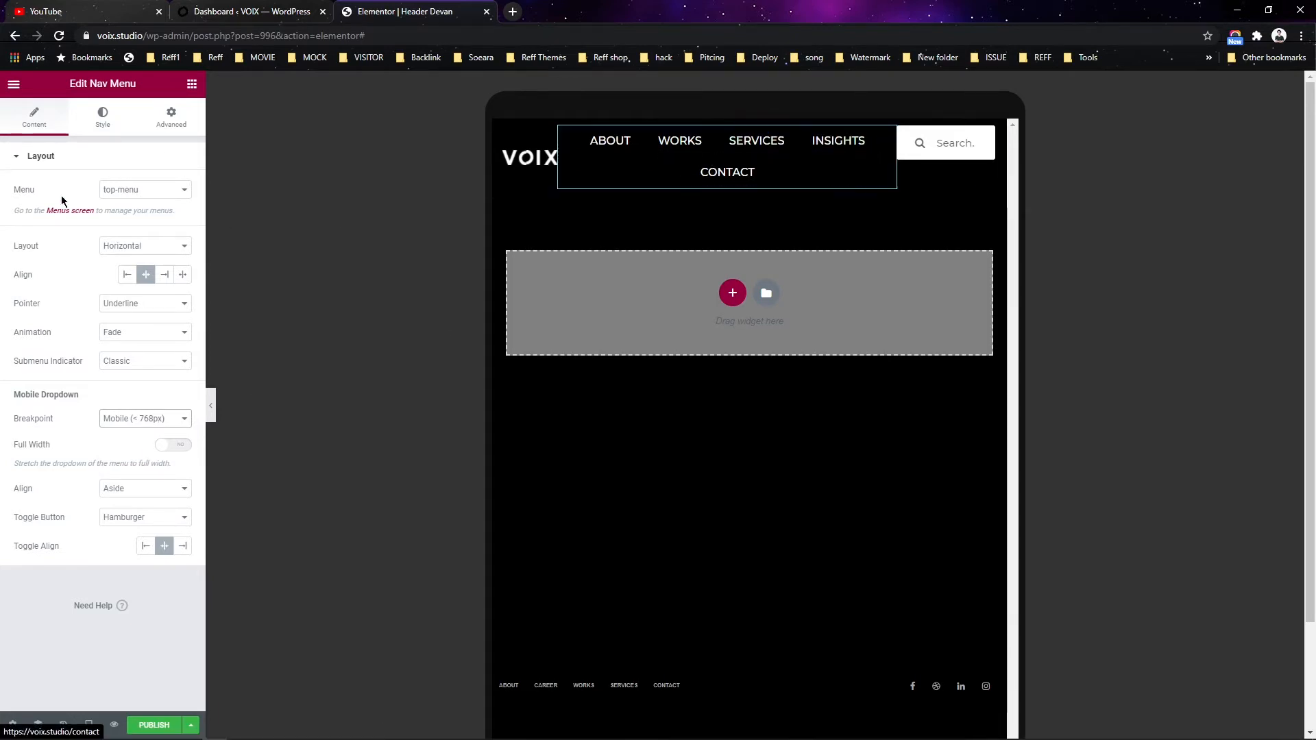
- Set the Nav Menu's main menu typography size to 12 px for the tablet view
{"action": "left_click", "coordinate": [101, 116]}
{"action": "left_click", "coordinate": [181, 190]}
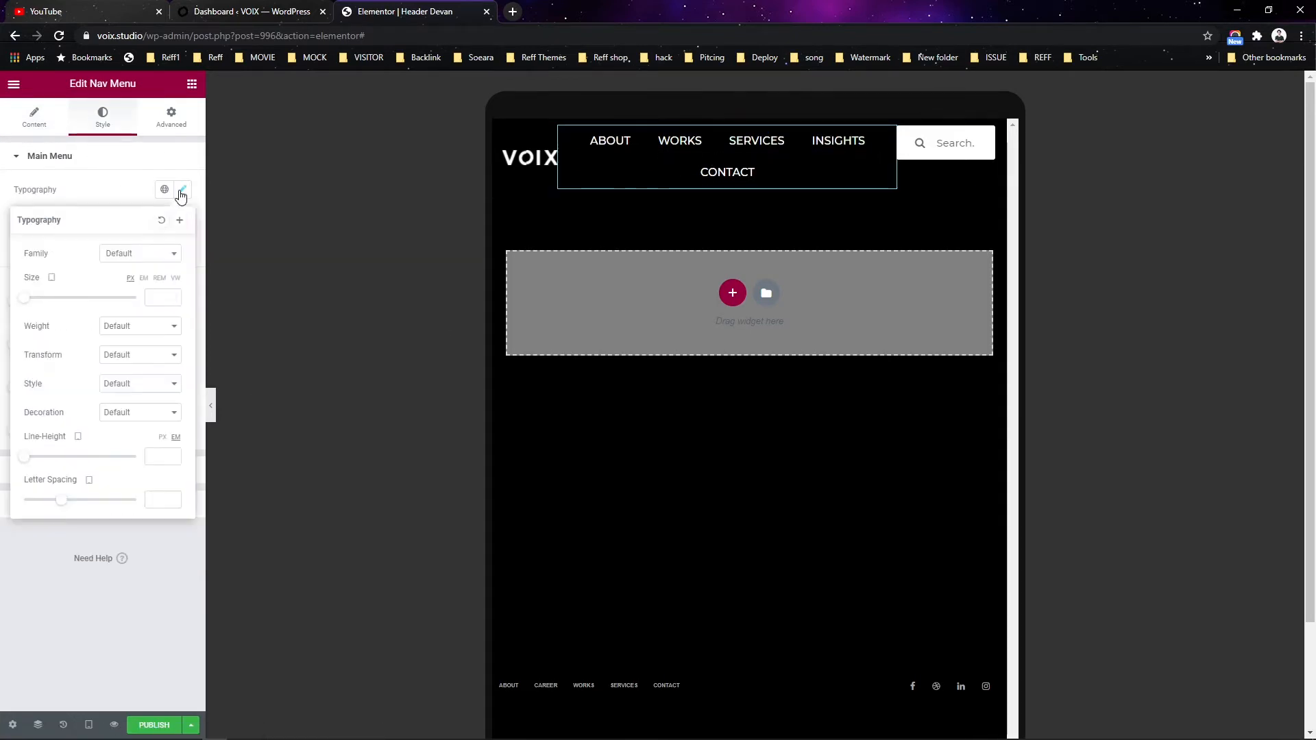
{"action": "left_click", "coordinate": [149, 300]}
{"action": "type", "text": "12"}
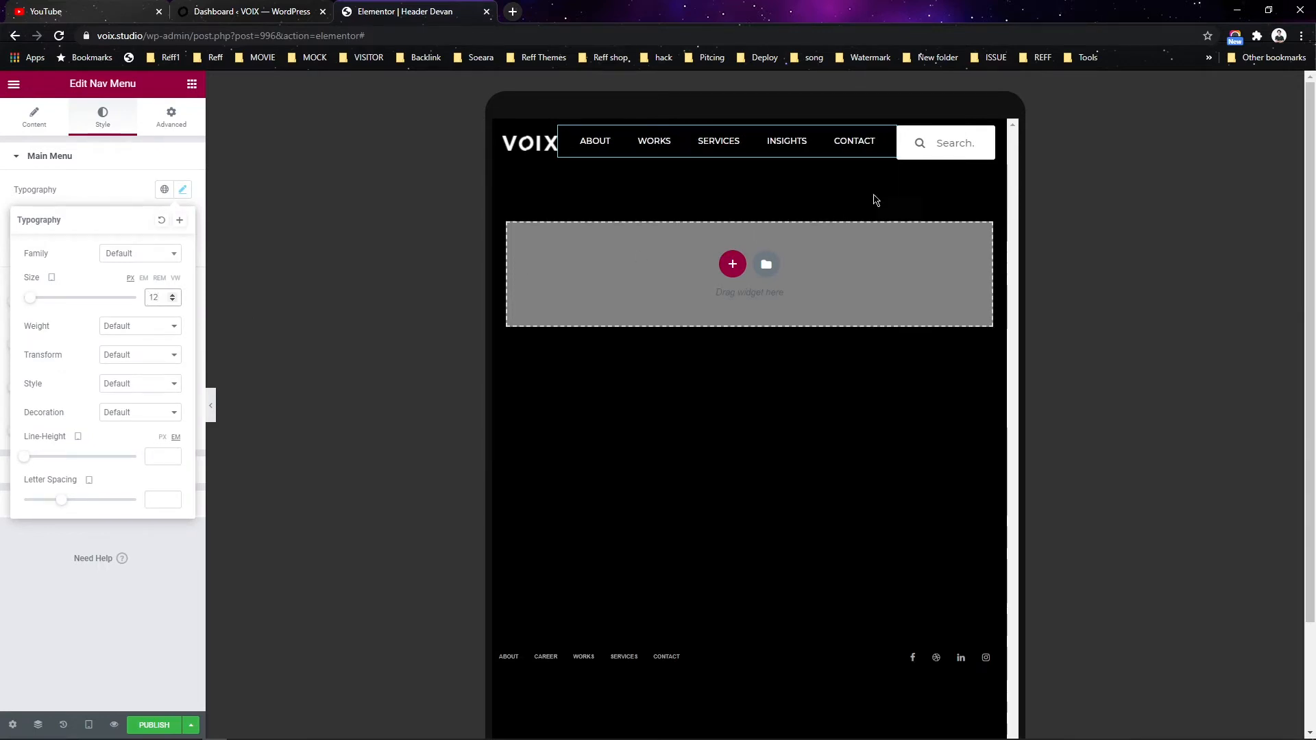
- Reduce the Search Form widget's size to 11, checking the result in the desktop view
{"action": "left_click", "coordinate": [917, 147]}
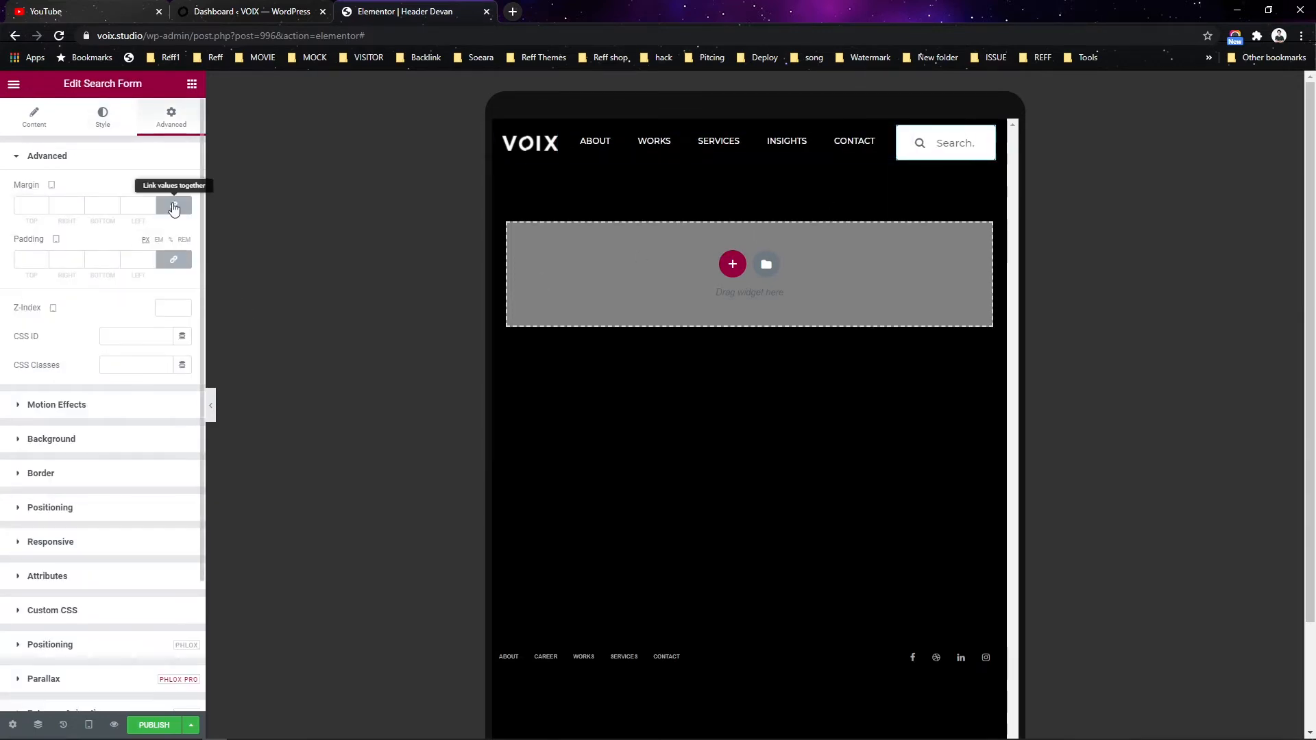
{"action": "left_click", "coordinate": [108, 136]}
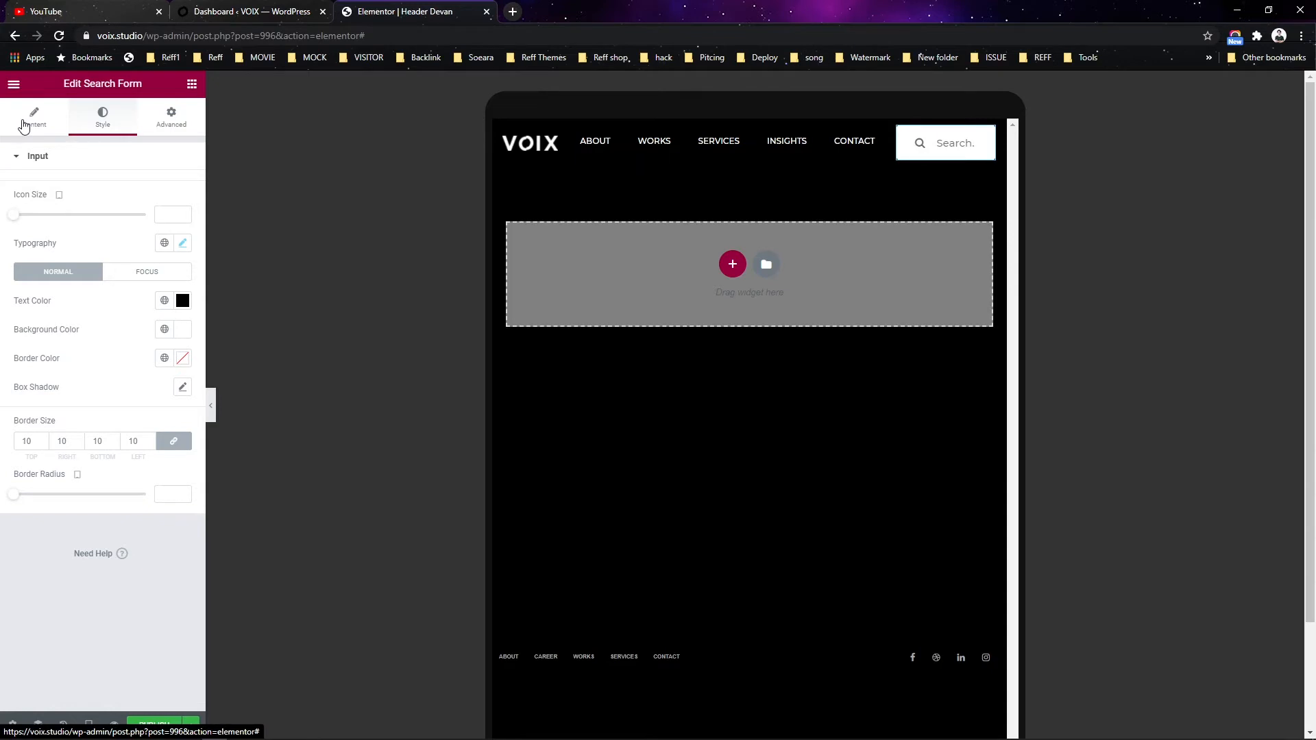
{"action": "left_click", "coordinate": [25, 123]}
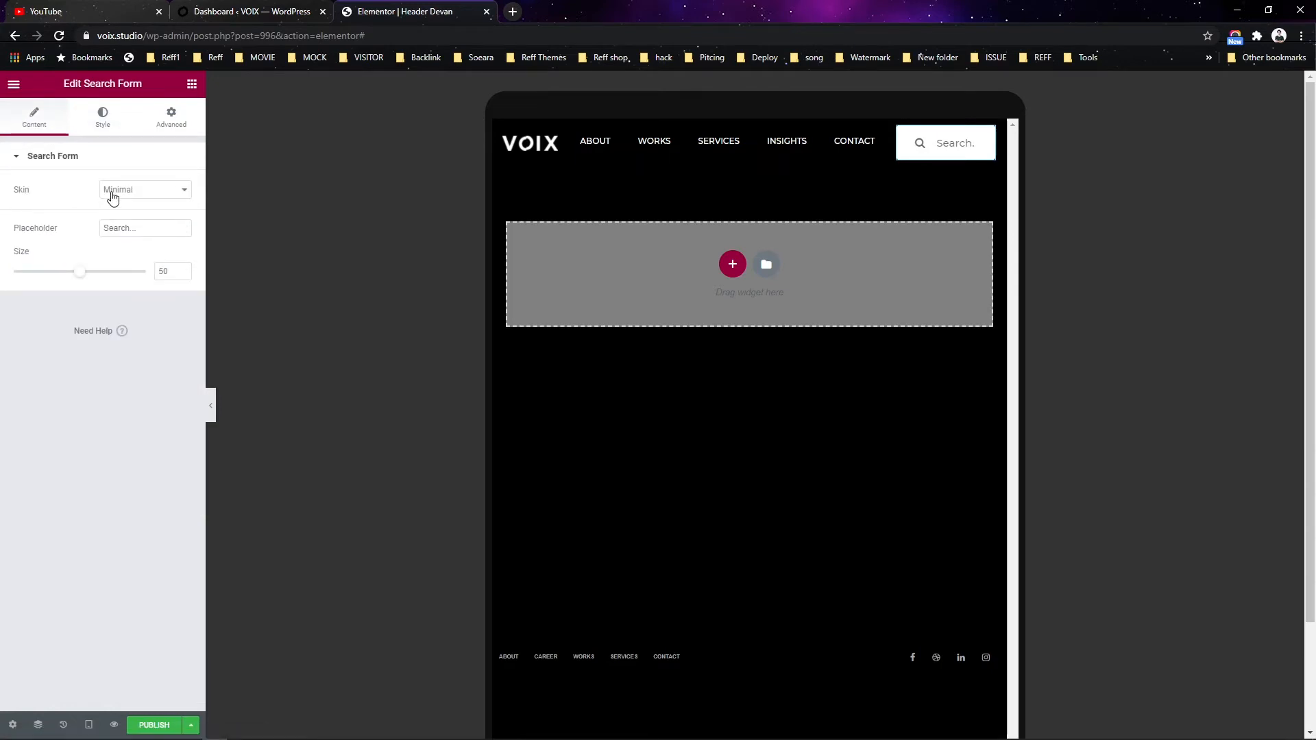
{"action": "left_click_drag", "start_coordinate": [82, 275], "coordinate": [21, 288]}
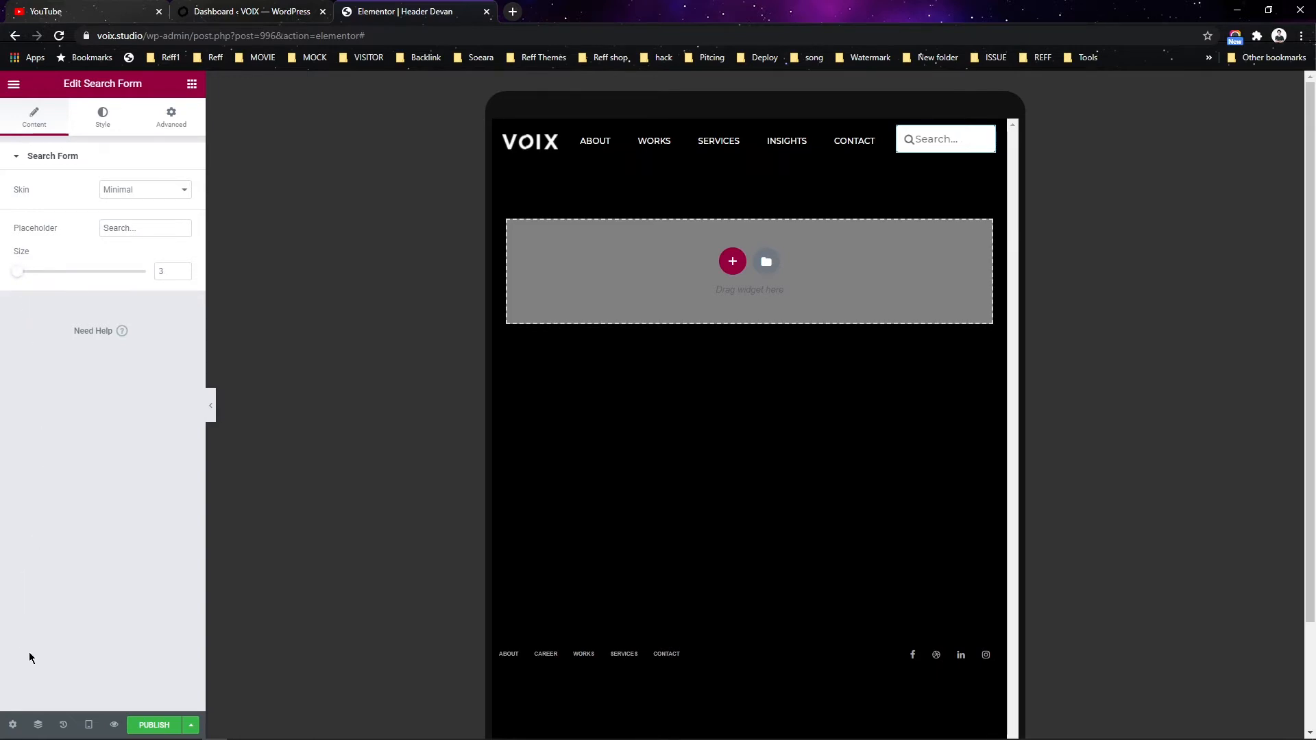
{"action": "left_click", "coordinate": [89, 724]}
{"action": "left_click", "coordinate": [69, 634]}
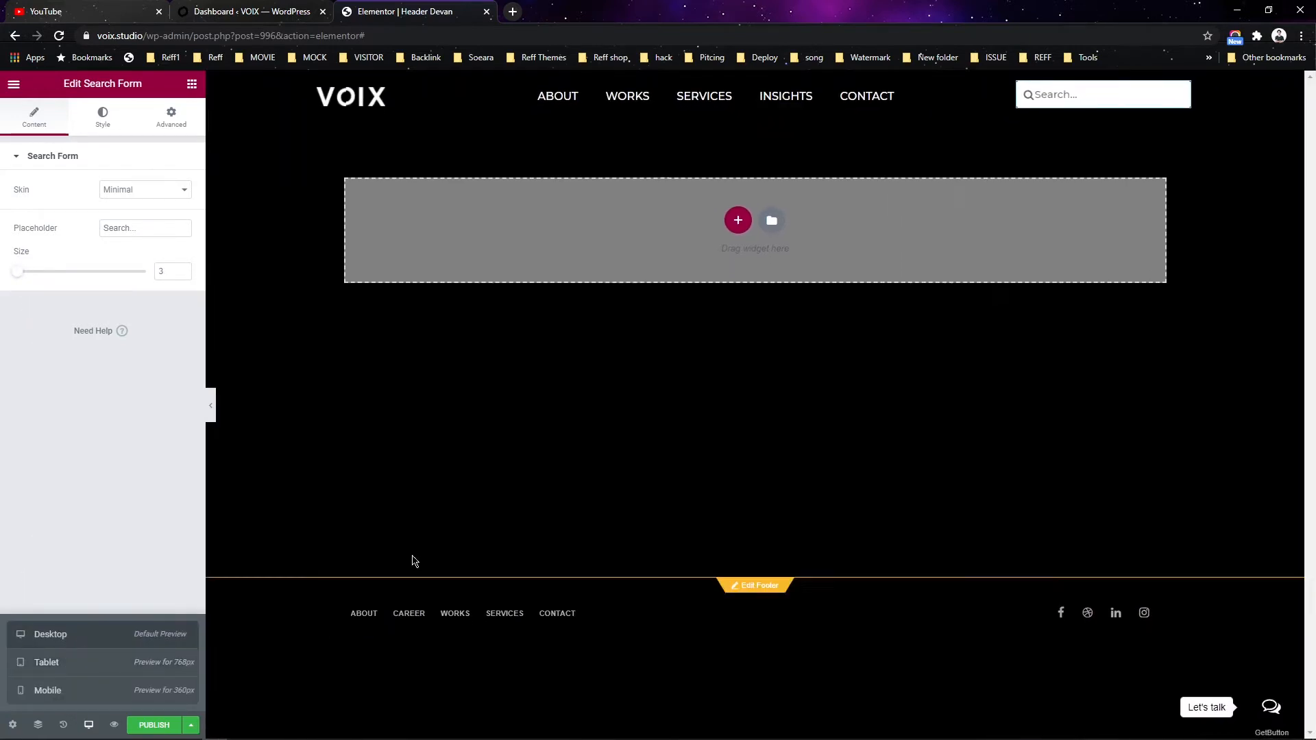
{"action": "mouse_move", "coordinate": [1084, 100]}
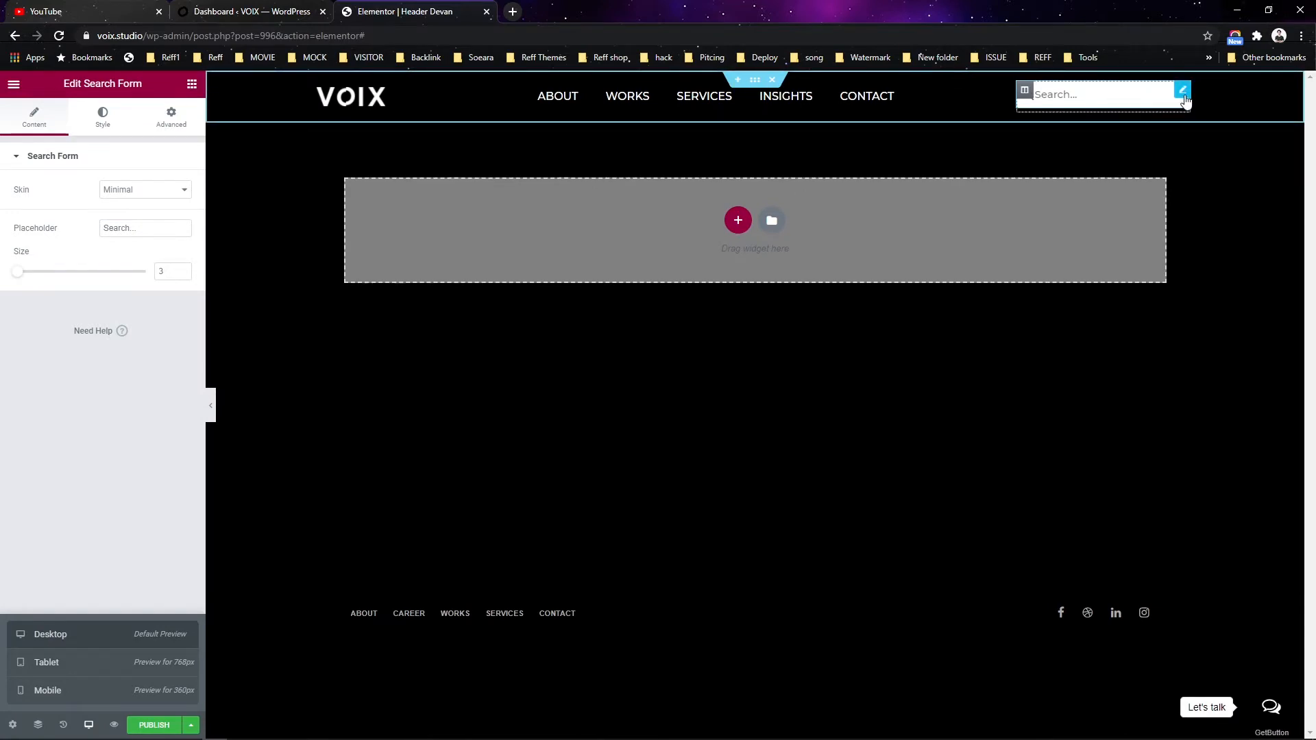
{"action": "left_click_drag", "start_coordinate": [18, 278], "coordinate": [26, 274]}
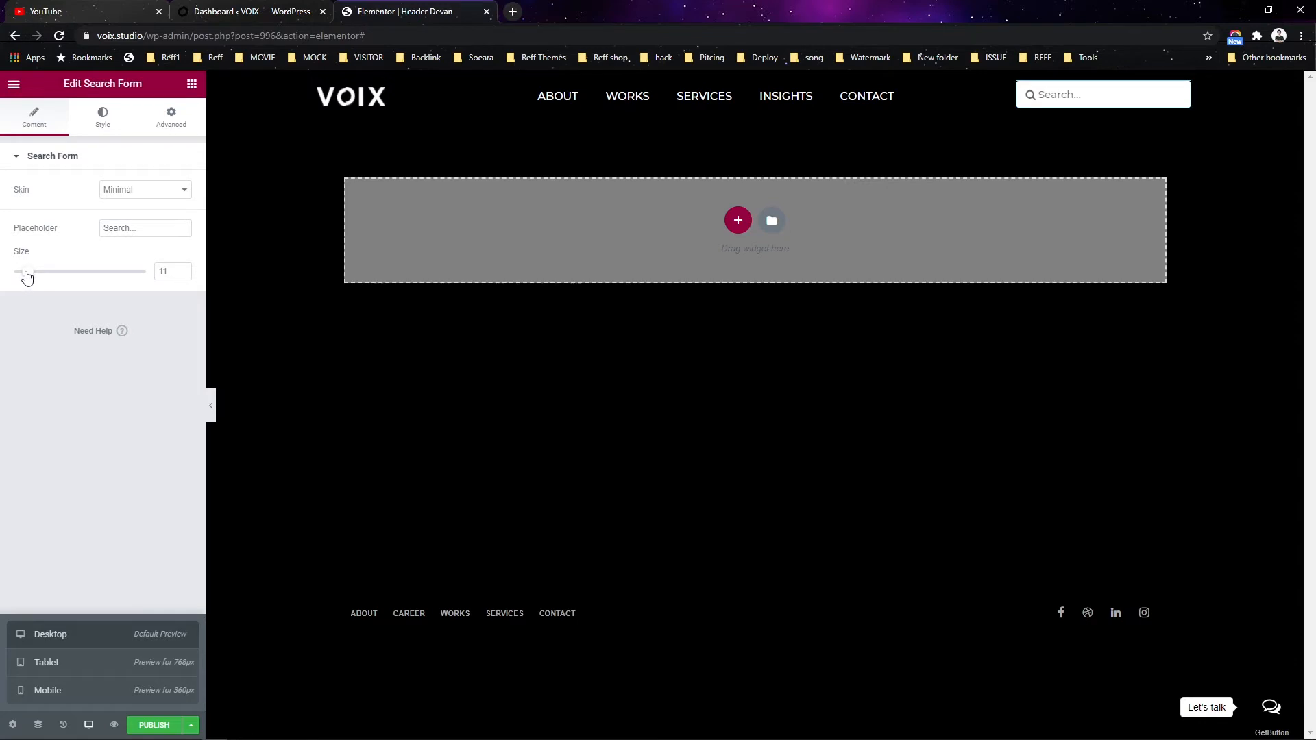
- Return to the tablet view and review the Nav Menu's mobile dropdown breakpoint options and its column
{"action": "left_click", "coordinate": [88, 725]}
{"action": "left_click", "coordinate": [87, 662]}
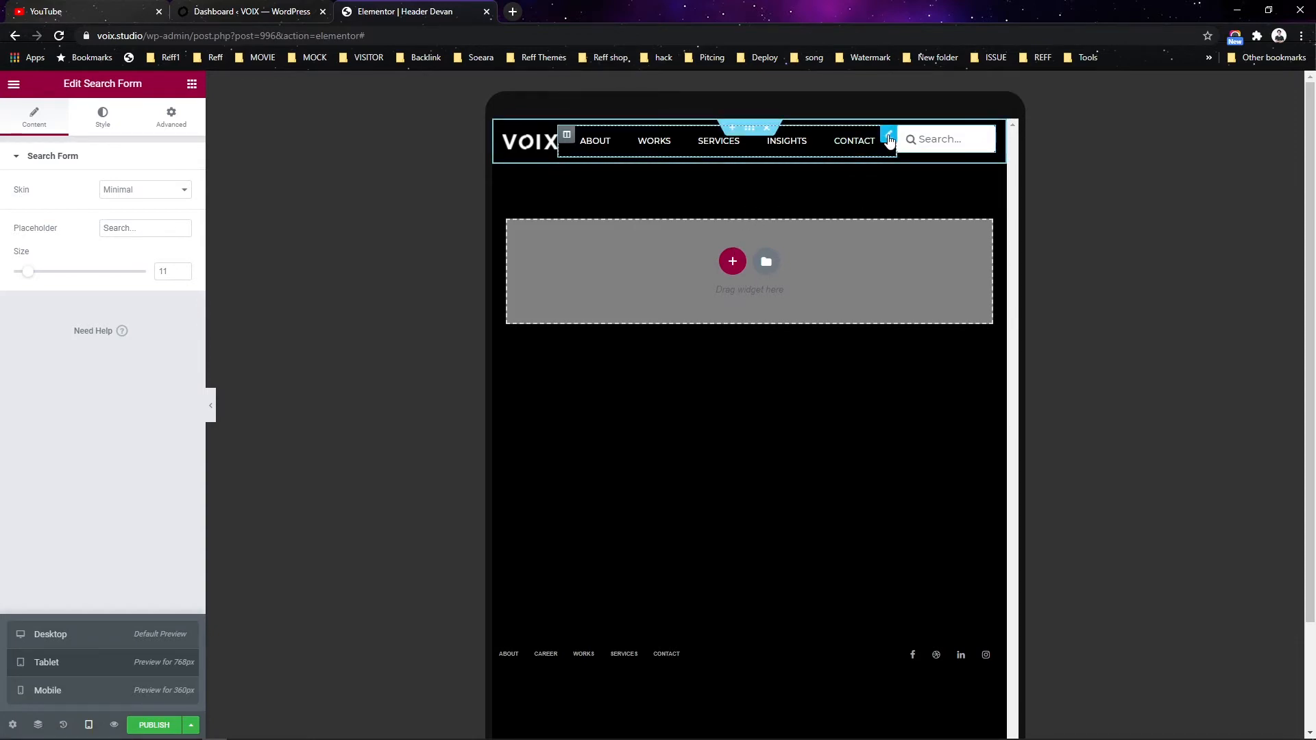
{"action": "left_click", "coordinate": [889, 140]}
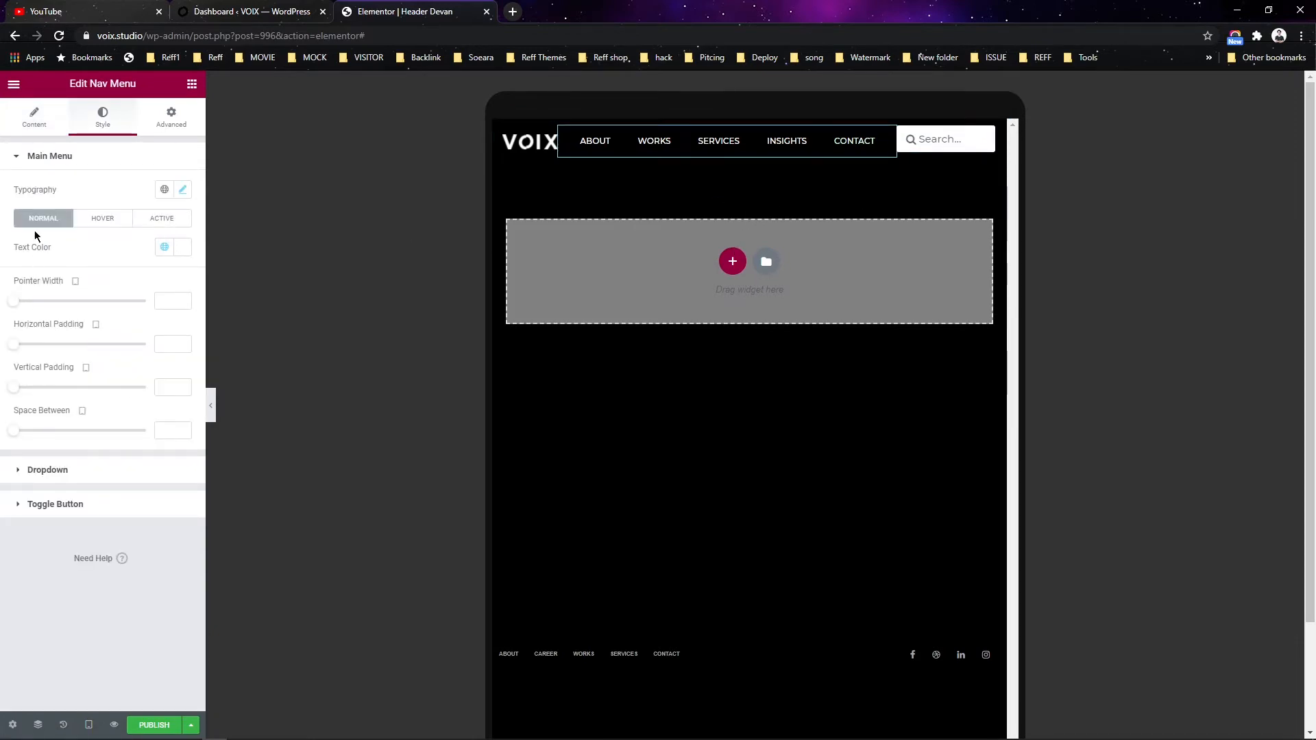
{"action": "left_click", "coordinate": [34, 116]}
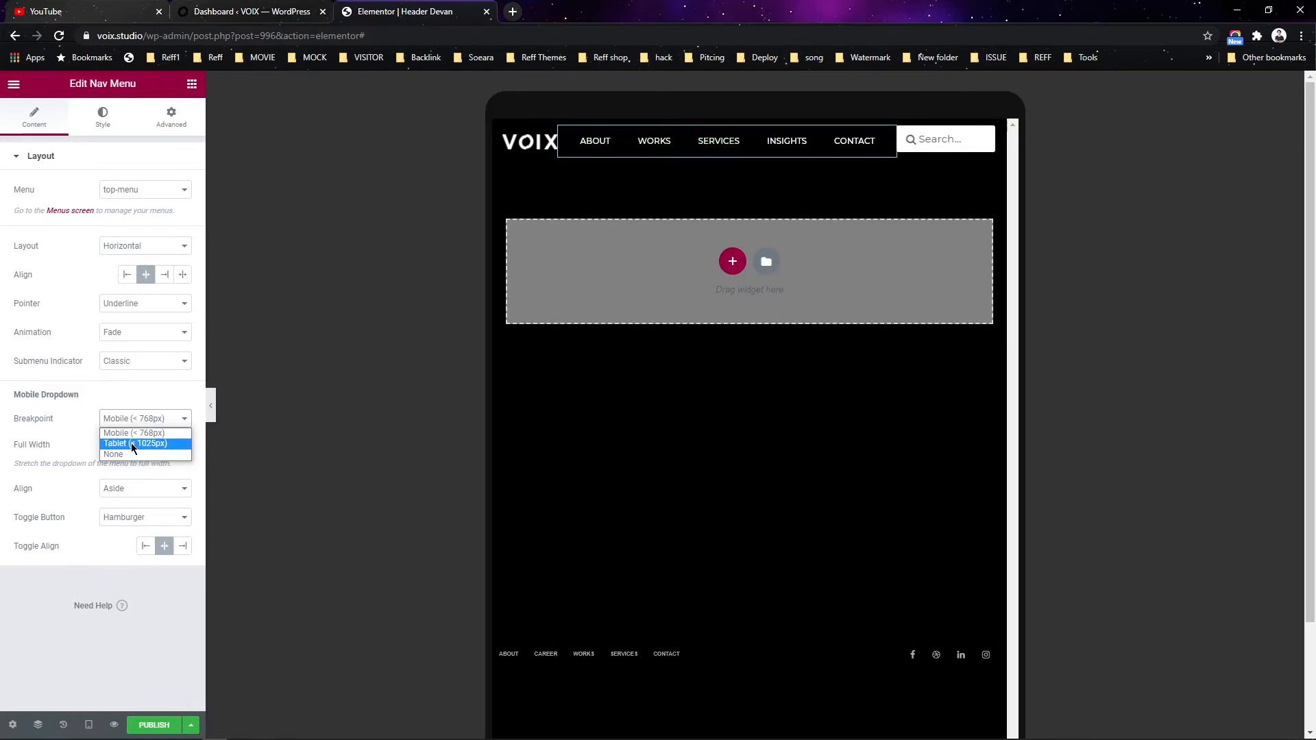
{"action": "left_click", "coordinate": [137, 398]}
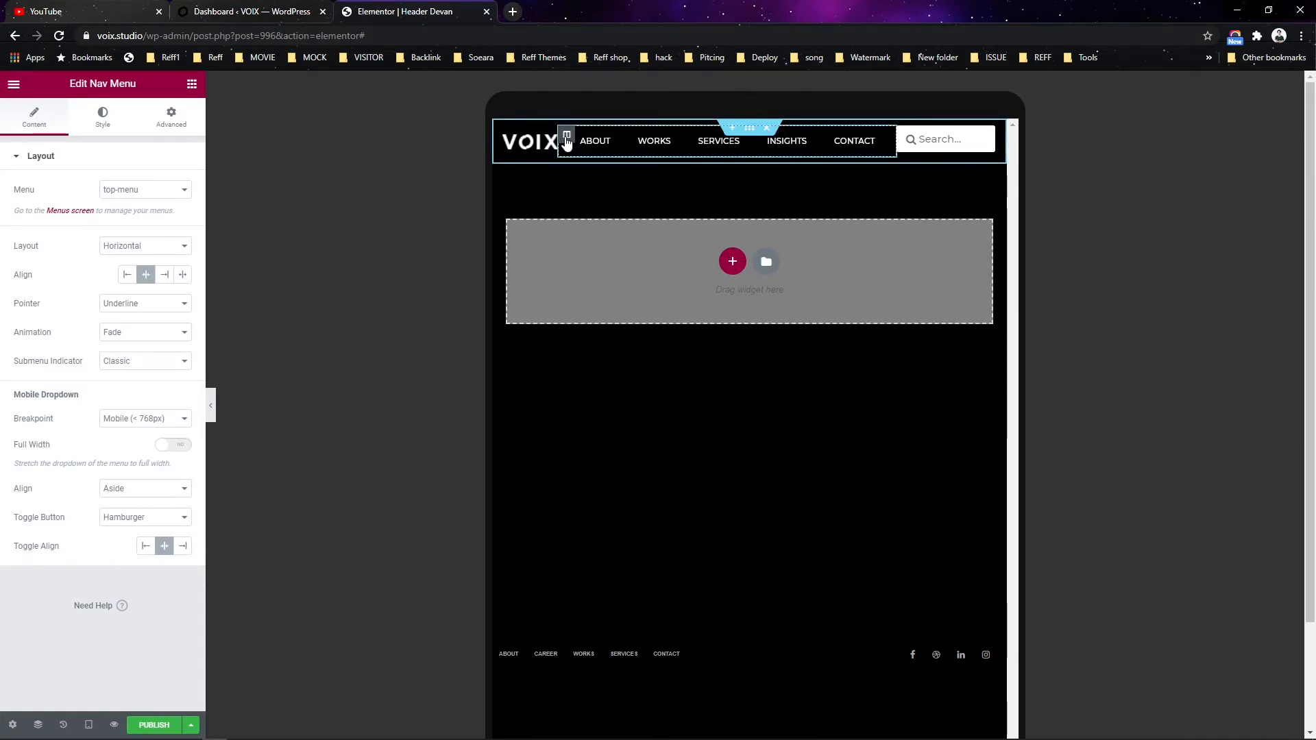
{"action": "left_click", "coordinate": [566, 136]}
{"action": "left_click", "coordinate": [652, 484]}
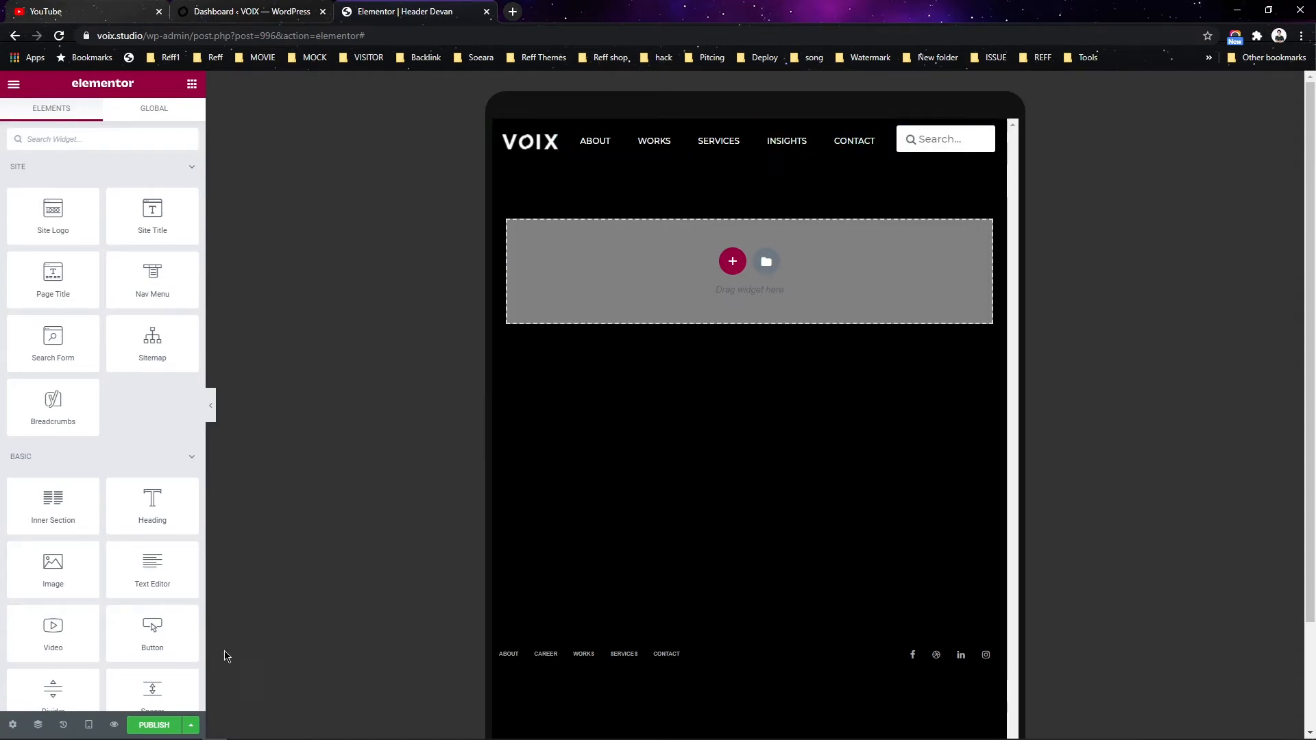
- In the mobile view, set the site logo column's width to 20%
{"action": "left_click", "coordinate": [89, 724]}
{"action": "left_click", "coordinate": [92, 692]}
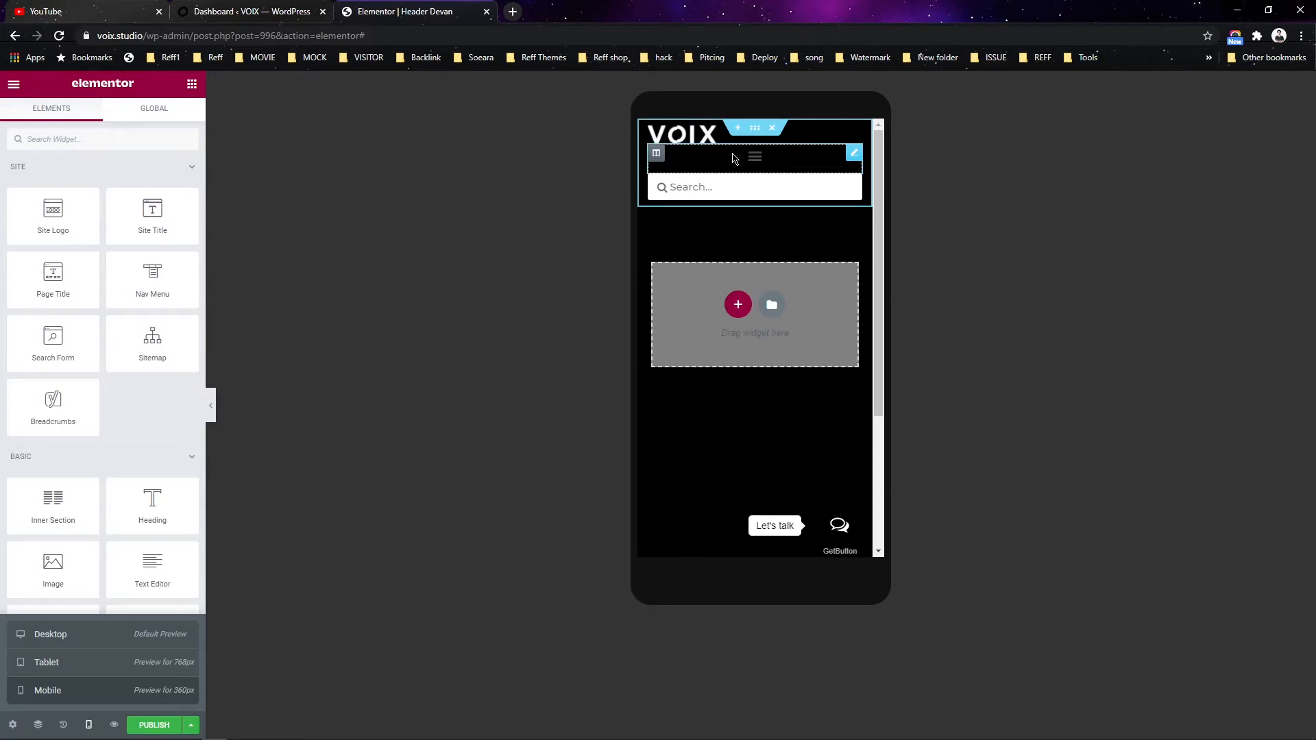
{"action": "left_click", "coordinate": [658, 136]}
{"action": "left_click", "coordinate": [171, 189]}
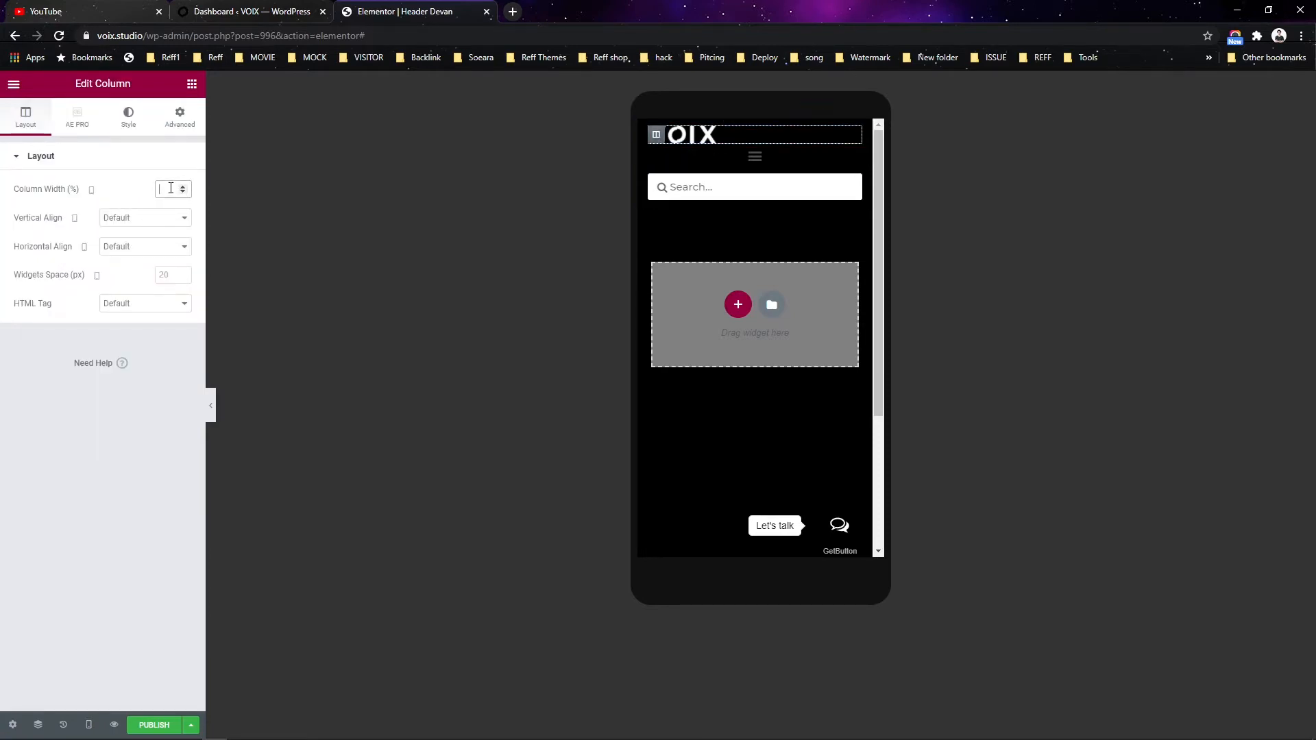
{"action": "type", "text": "20"}
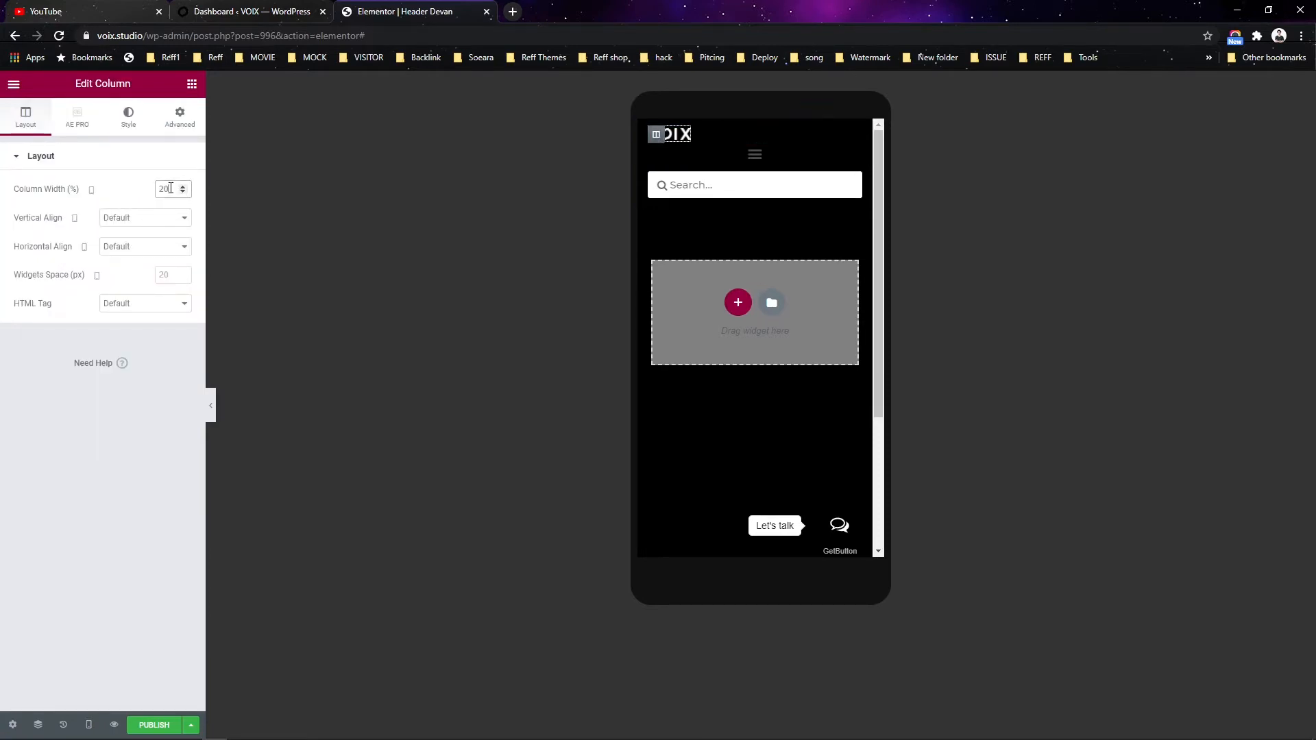
- Unlink the navigation menu column's mobile margin and padding, setting every side to 0
{"action": "left_click", "coordinate": [662, 155]}
{"action": "left_click", "coordinate": [174, 205]}
{"action": "left_click", "coordinate": [173, 260]}
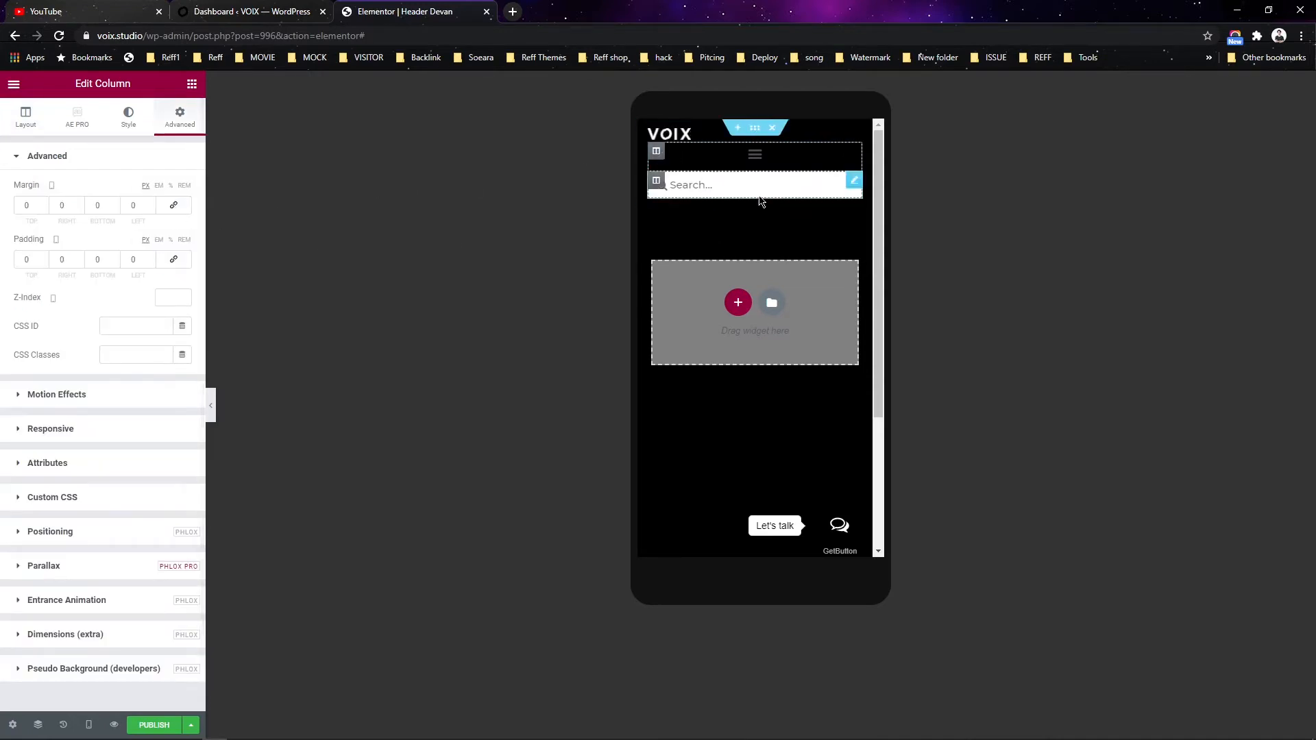
- Set the Nav Menu's normal main menu text color to #FFFFFF and collapse the expanded mobile menu
{"action": "left_click", "coordinate": [763, 160]}
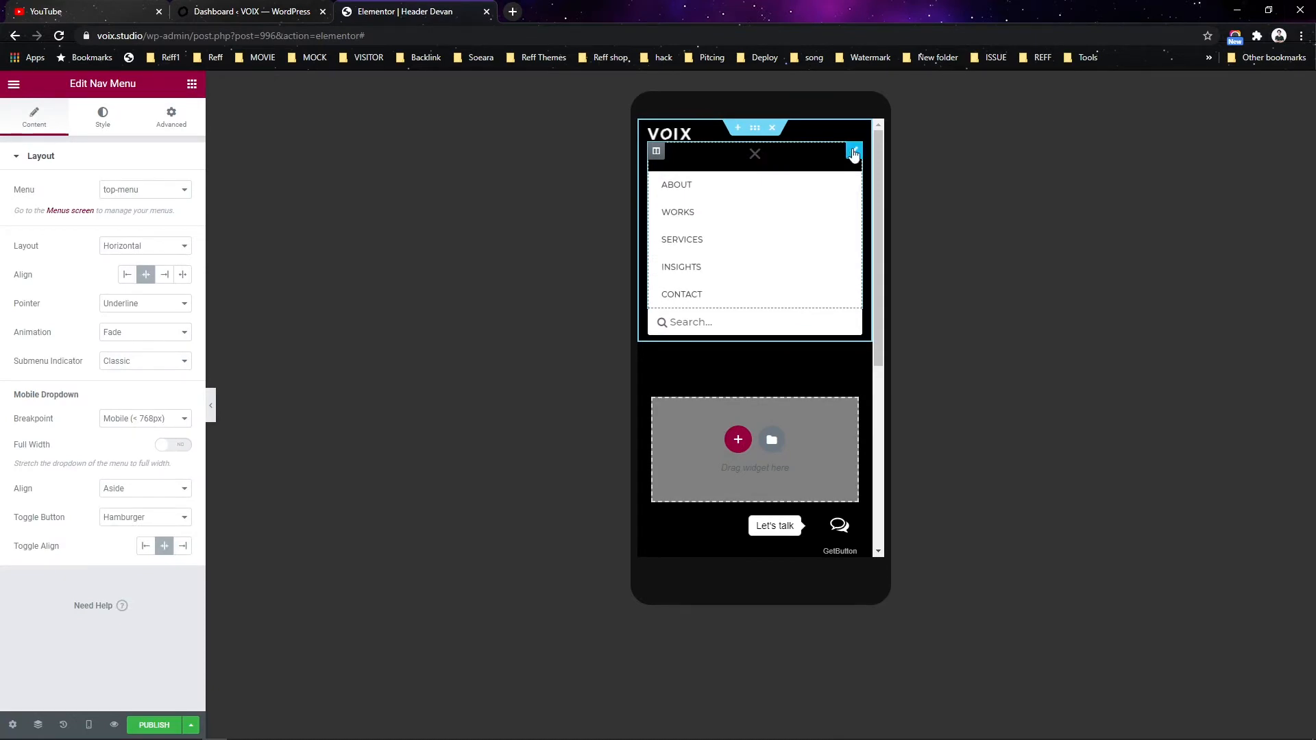
{"action": "left_click", "coordinate": [98, 129]}
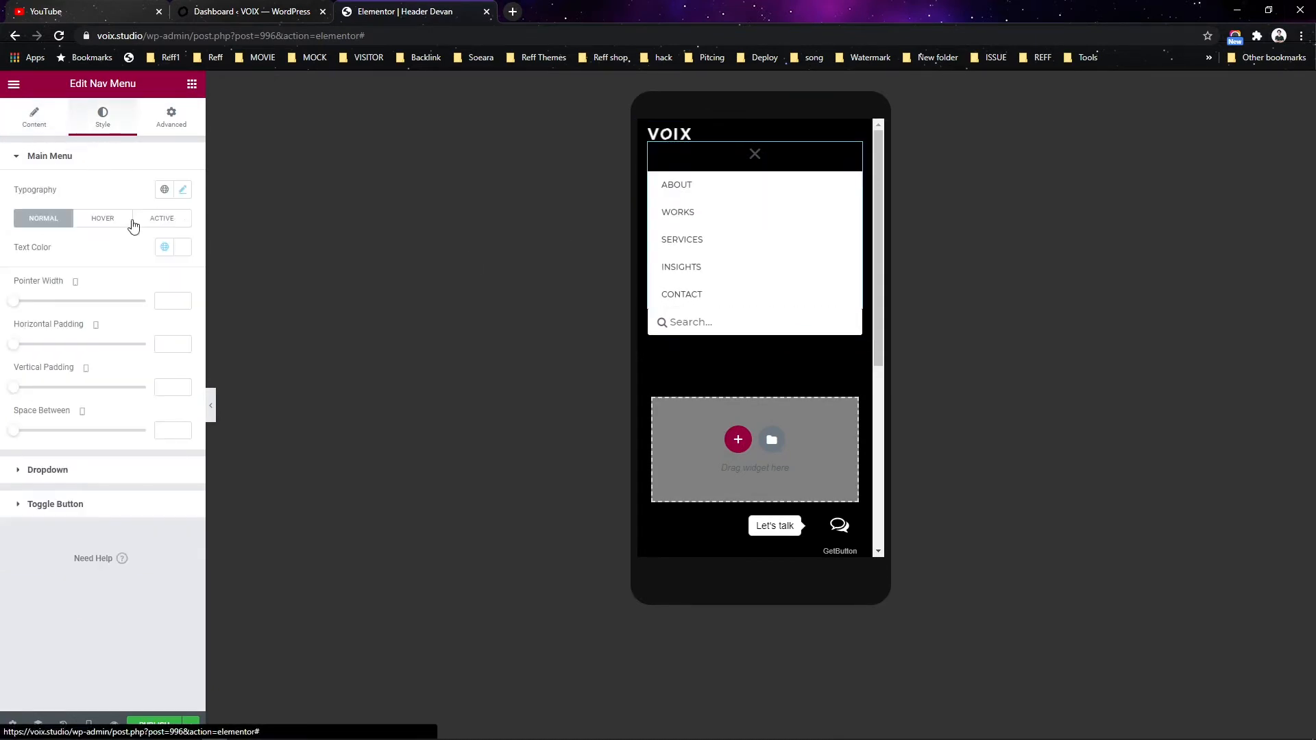
{"action": "left_click", "coordinate": [180, 251]}
{"action": "key", "text": "ctrl+c"}
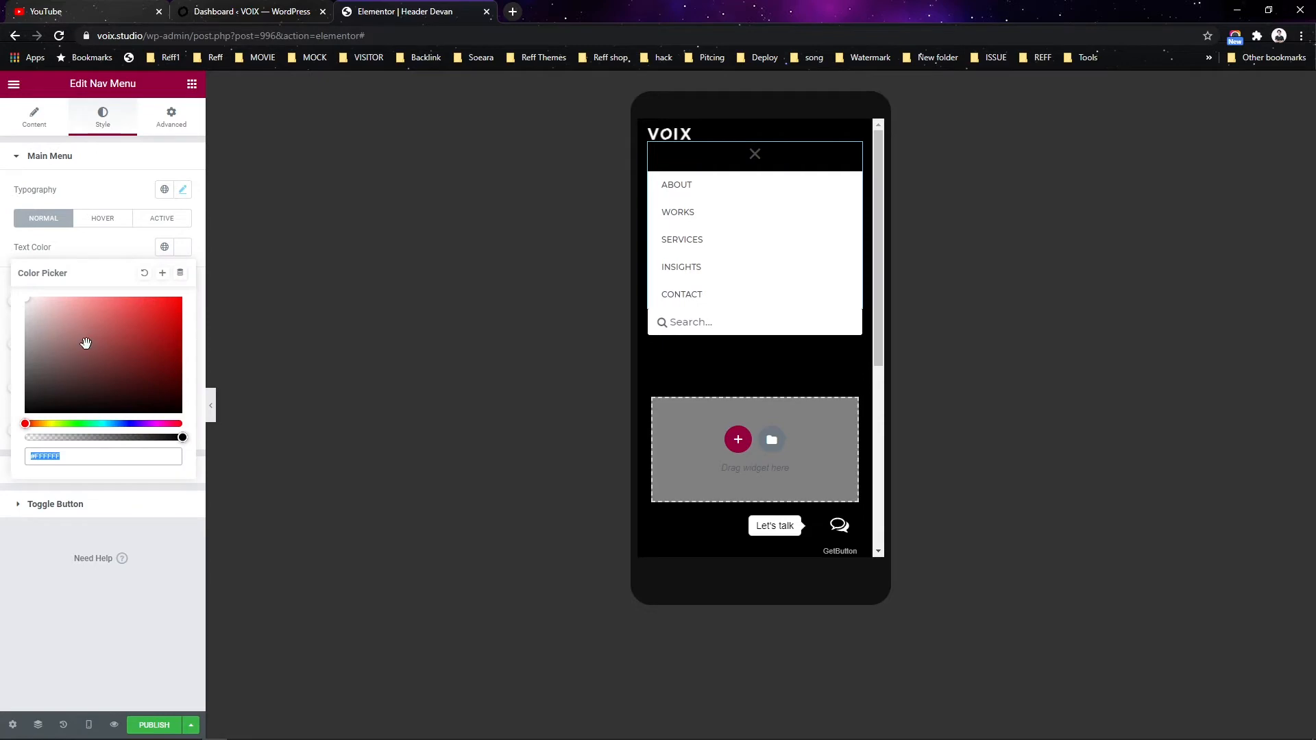
{"action": "left_click_drag", "start_coordinate": [63, 347], "coordinate": [1, 296]}
{"action": "left_click", "coordinate": [233, 315]}
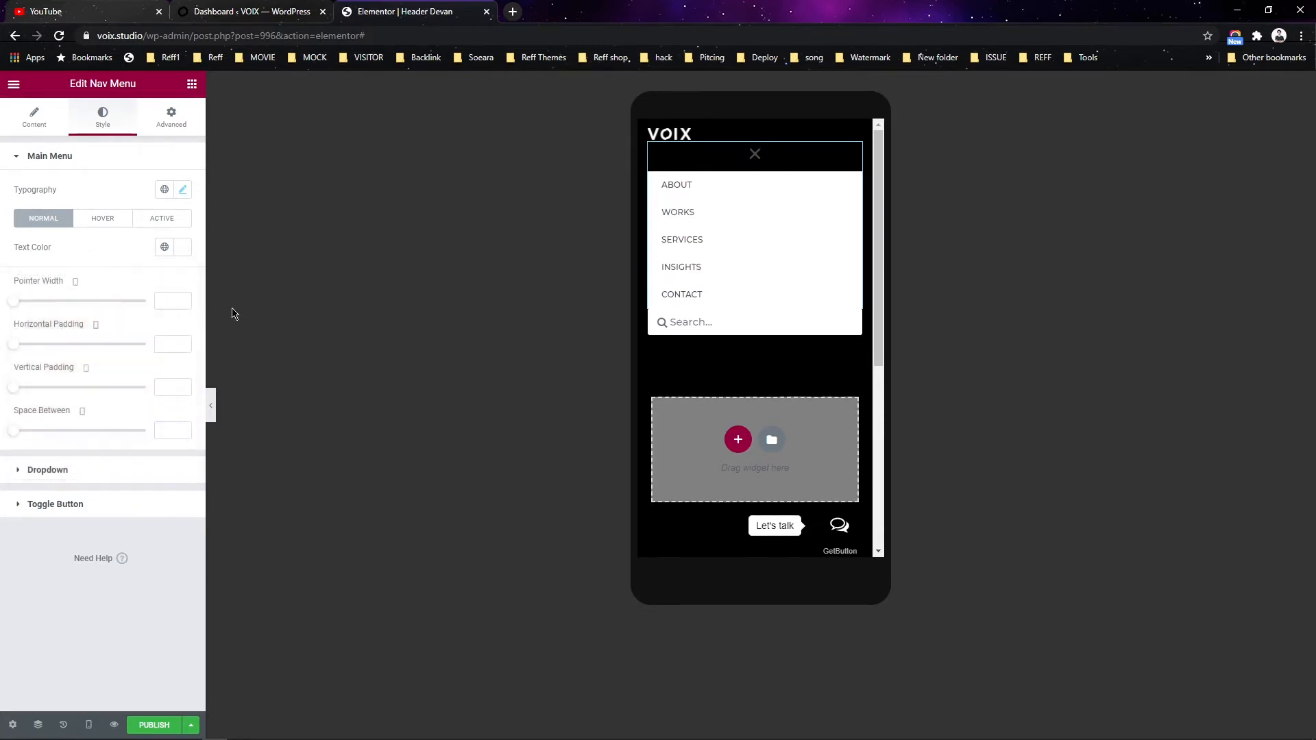
{"action": "left_click", "coordinate": [755, 156]}
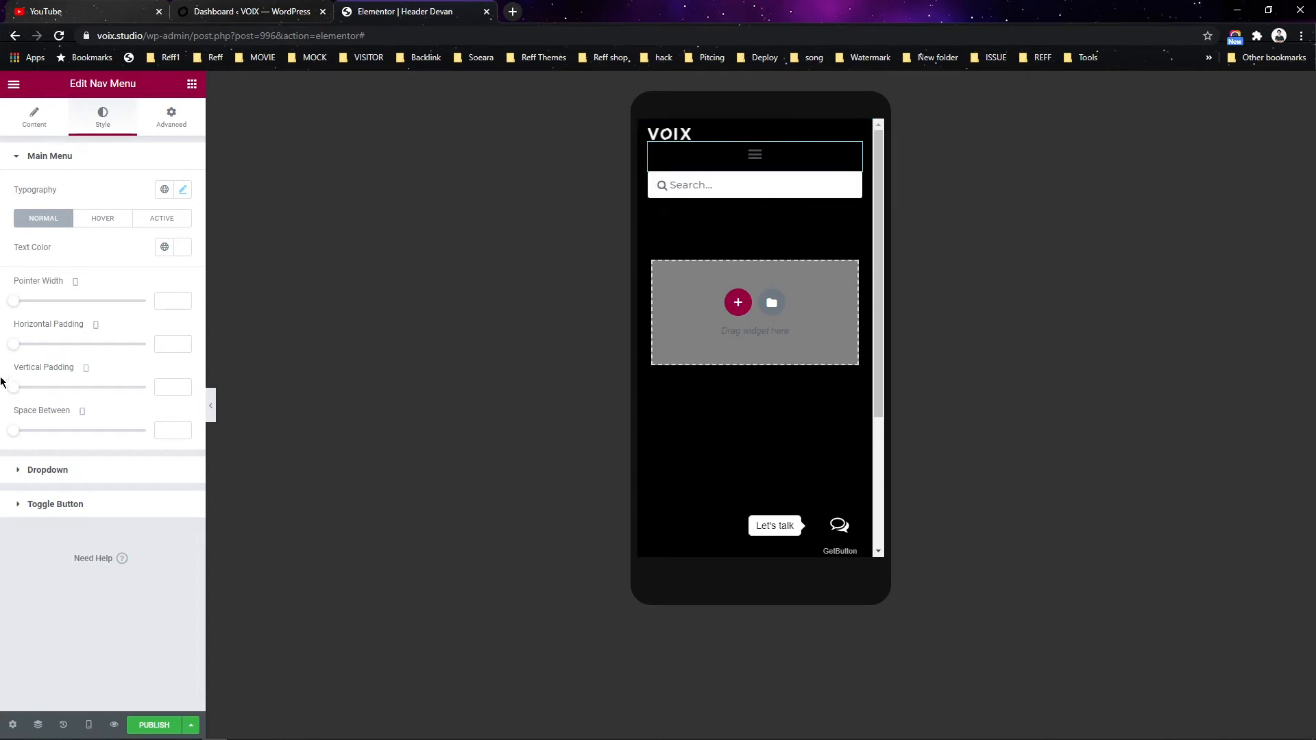
- Review the Nav Menu's dropdown style options and set its toggle button's normal color to #FFFFFF
{"action": "left_click", "coordinate": [13, 472]}
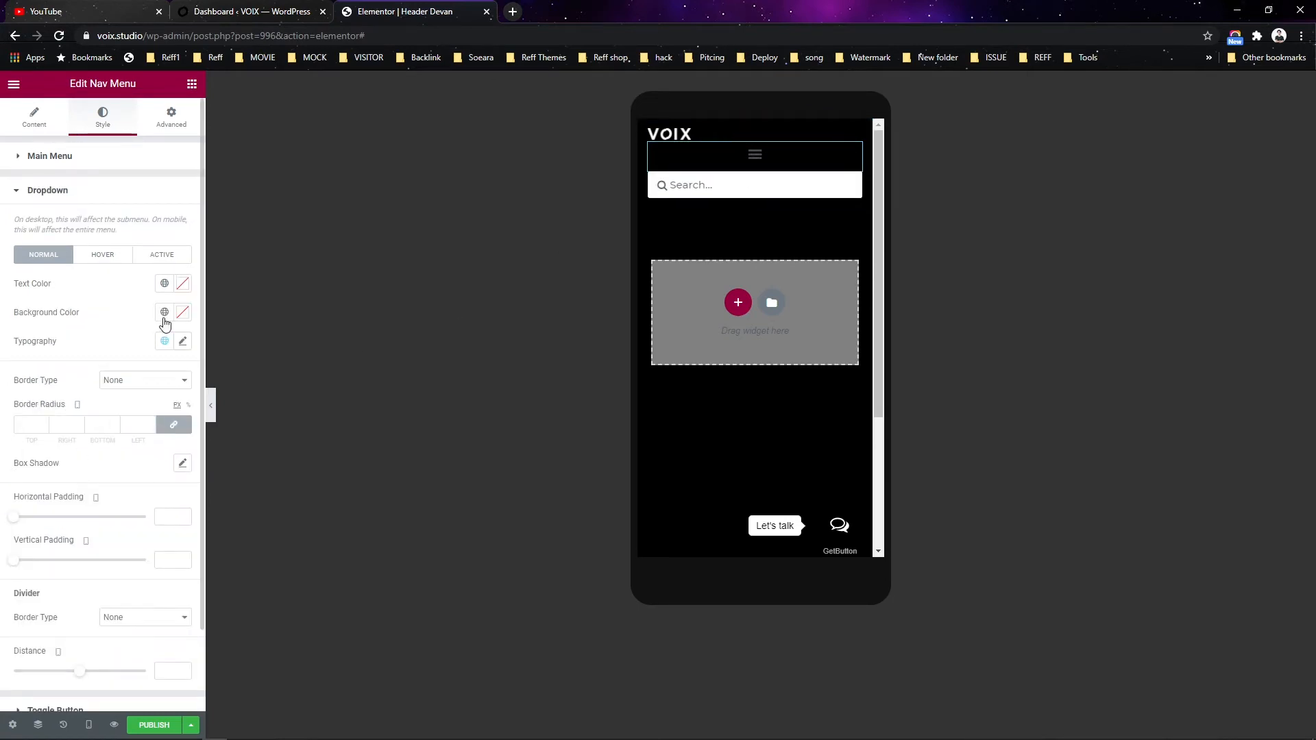
{"action": "left_click", "coordinate": [179, 291]}
{"action": "left_click", "coordinate": [179, 290]}
{"action": "scroll", "coordinate": [76, 520], "scroll_direction": "down", "scroll_amount": 1}
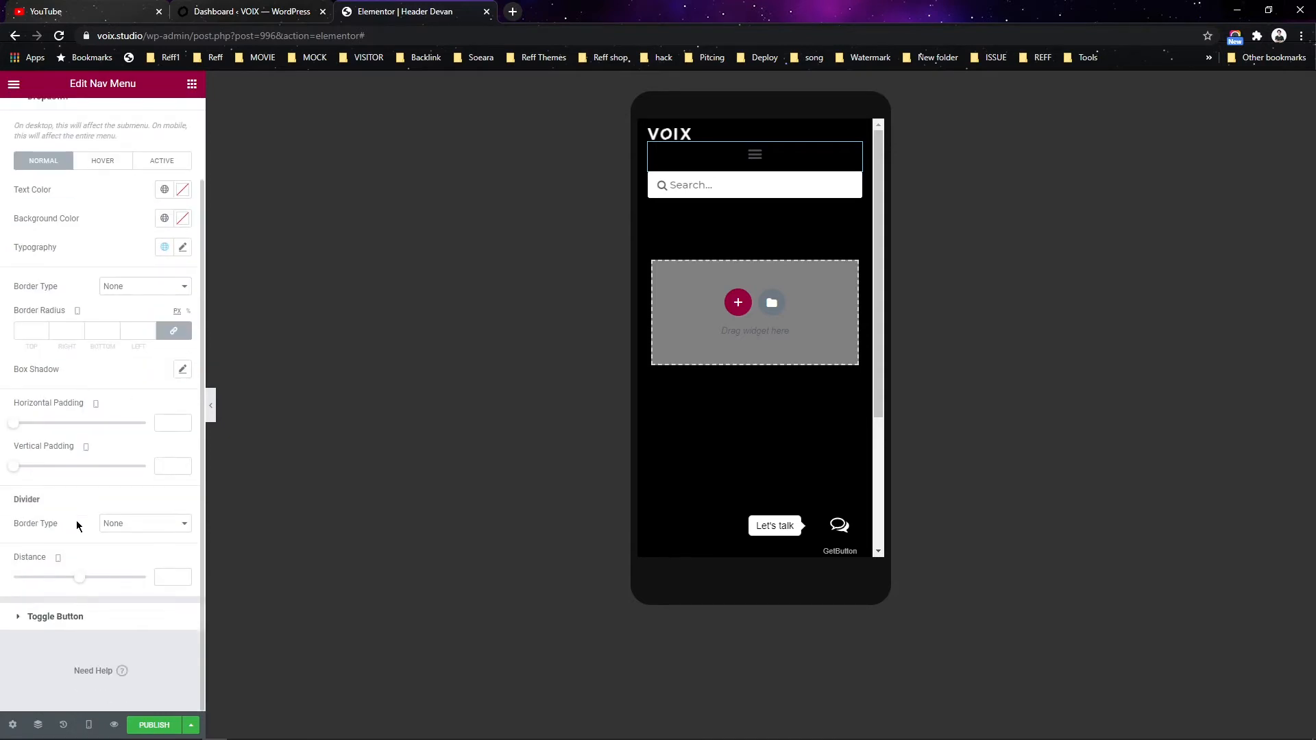
{"action": "scroll", "coordinate": [100, 479], "scroll_direction": "up", "scroll_amount": 1}
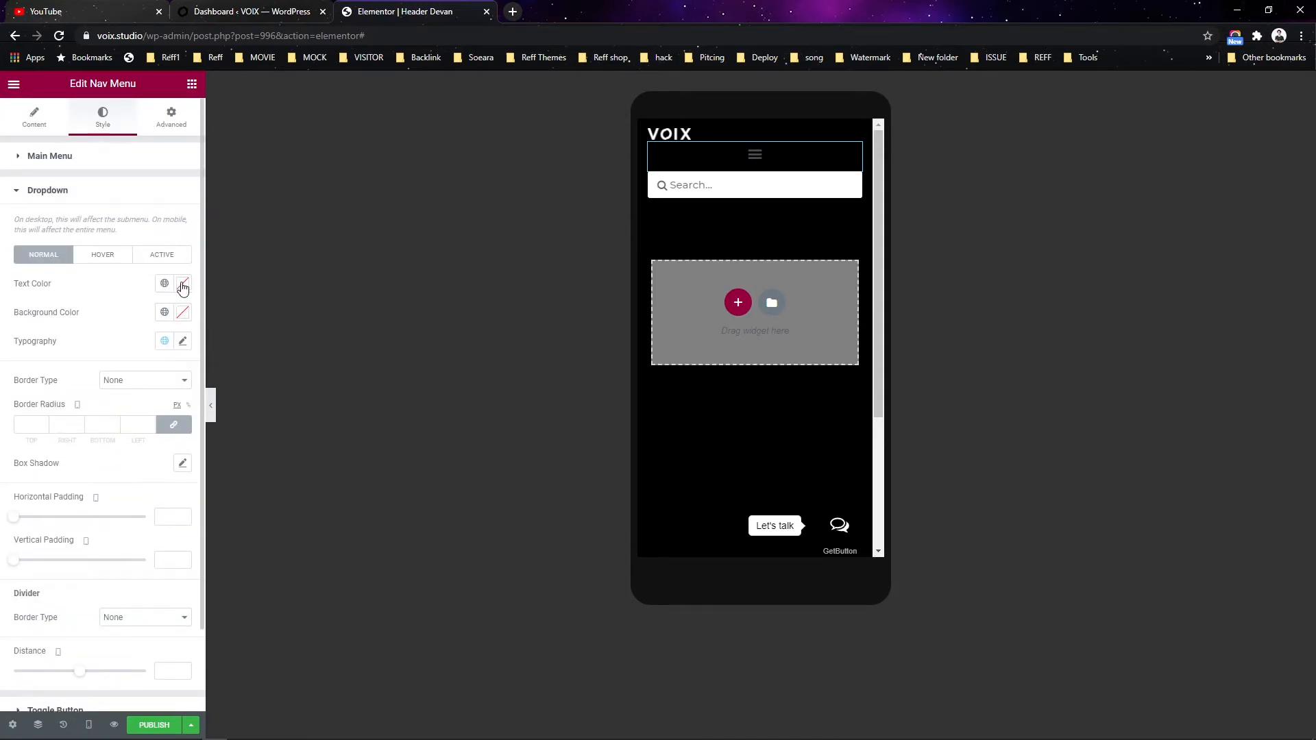
{"action": "scroll", "coordinate": [118, 318], "scroll_direction": "down", "scroll_amount": 1}
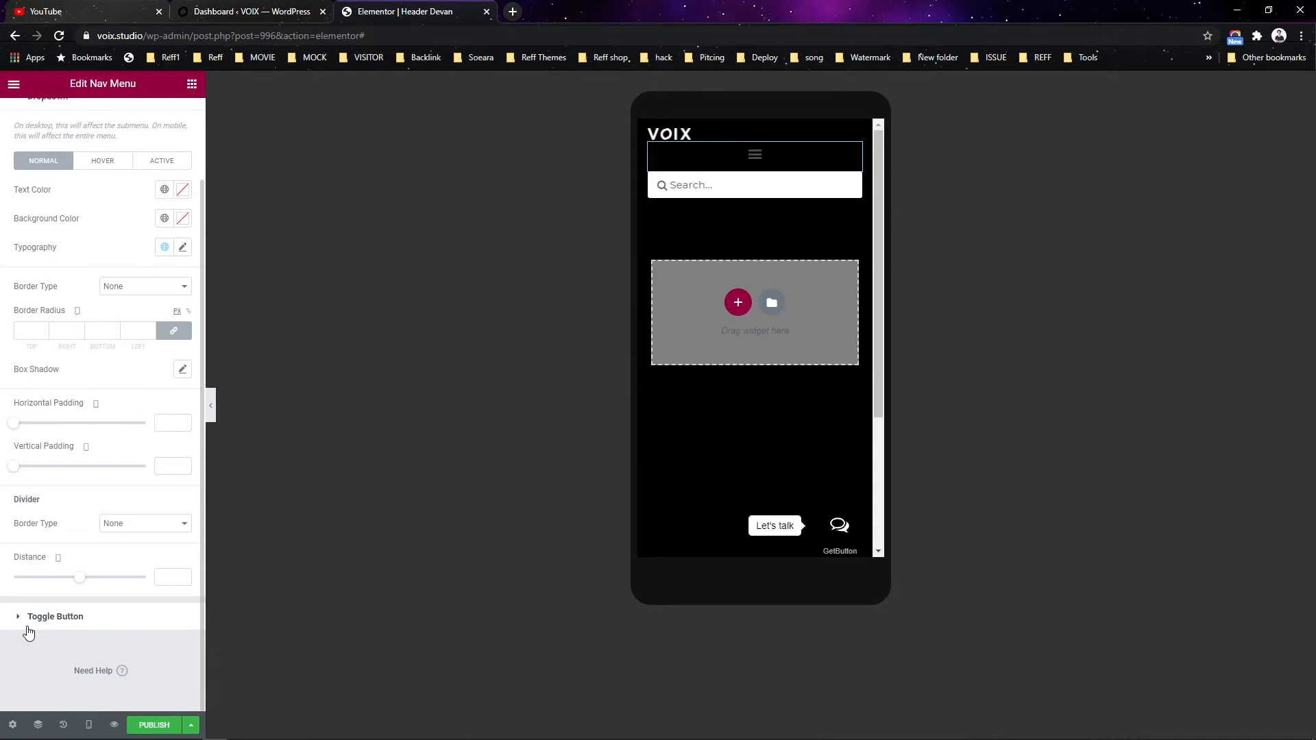
{"action": "left_click", "coordinate": [28, 624]}
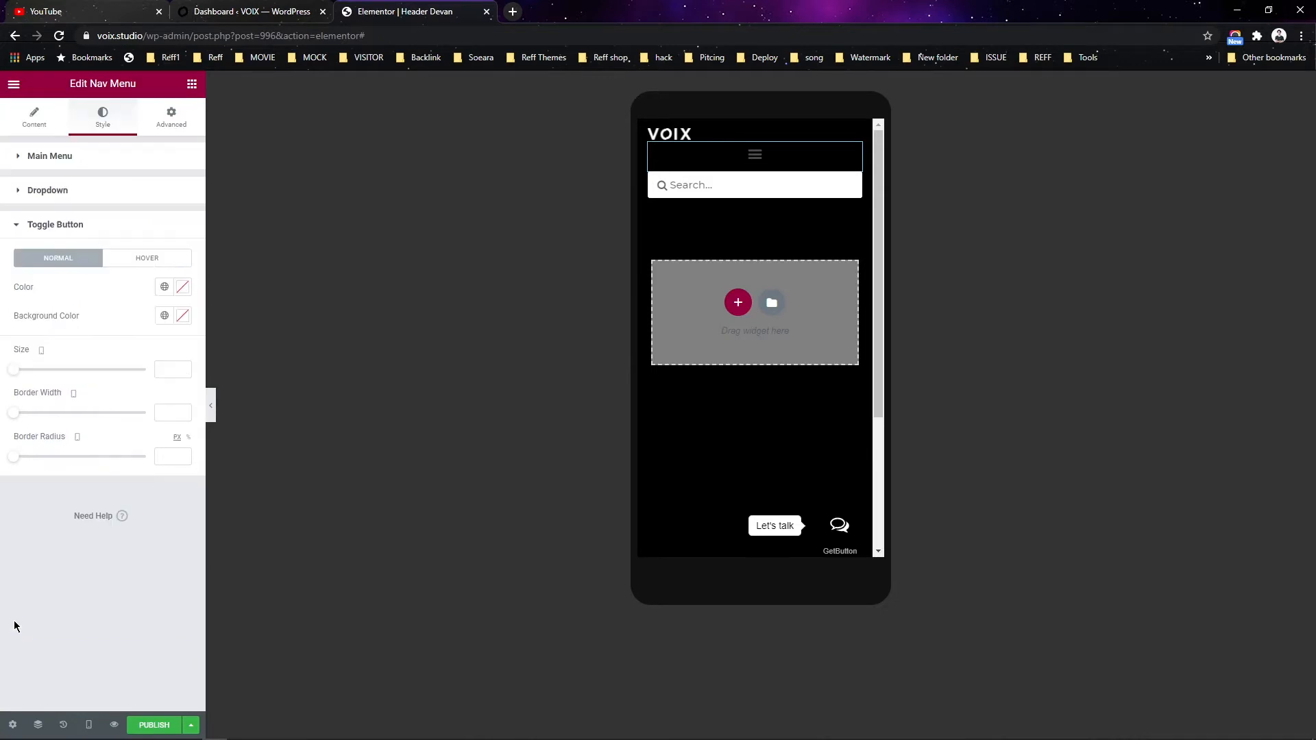
{"action": "left_click", "coordinate": [182, 288]}
{"action": "key", "text": "ctrl+v"}
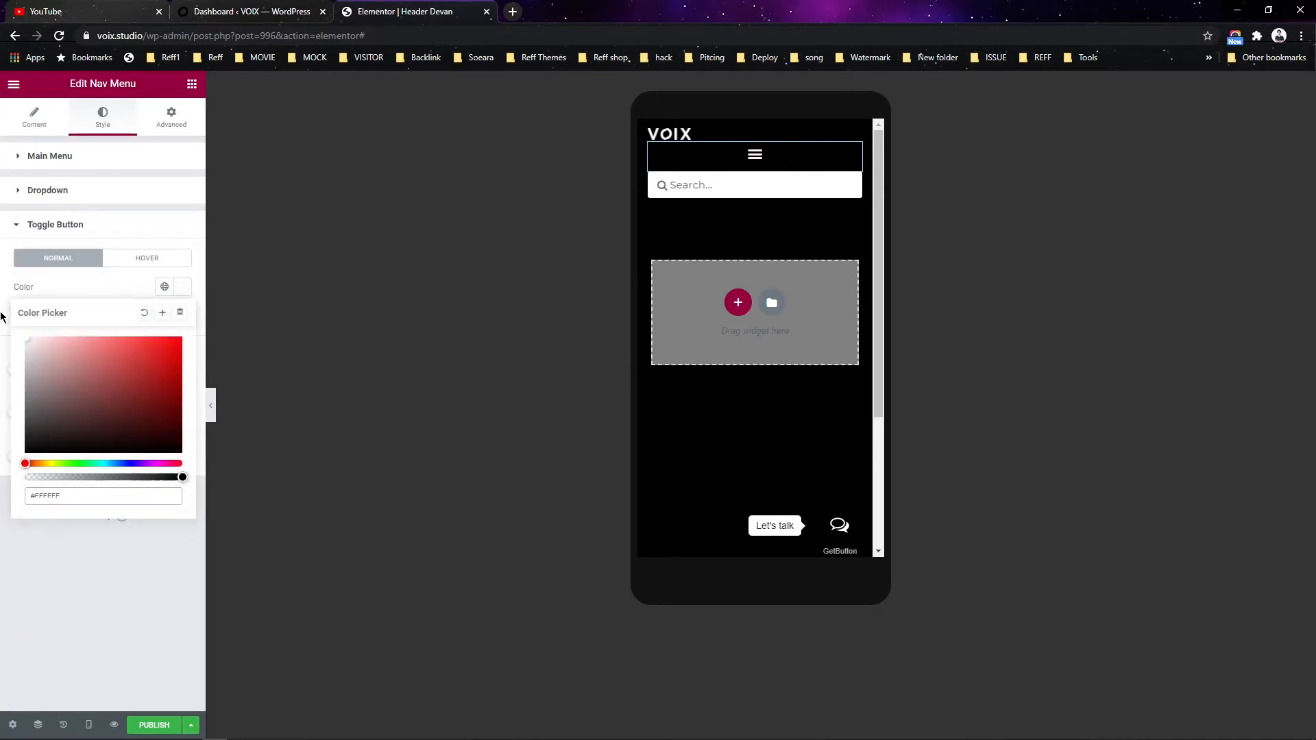
{"action": "left_click", "coordinate": [2, 317]}
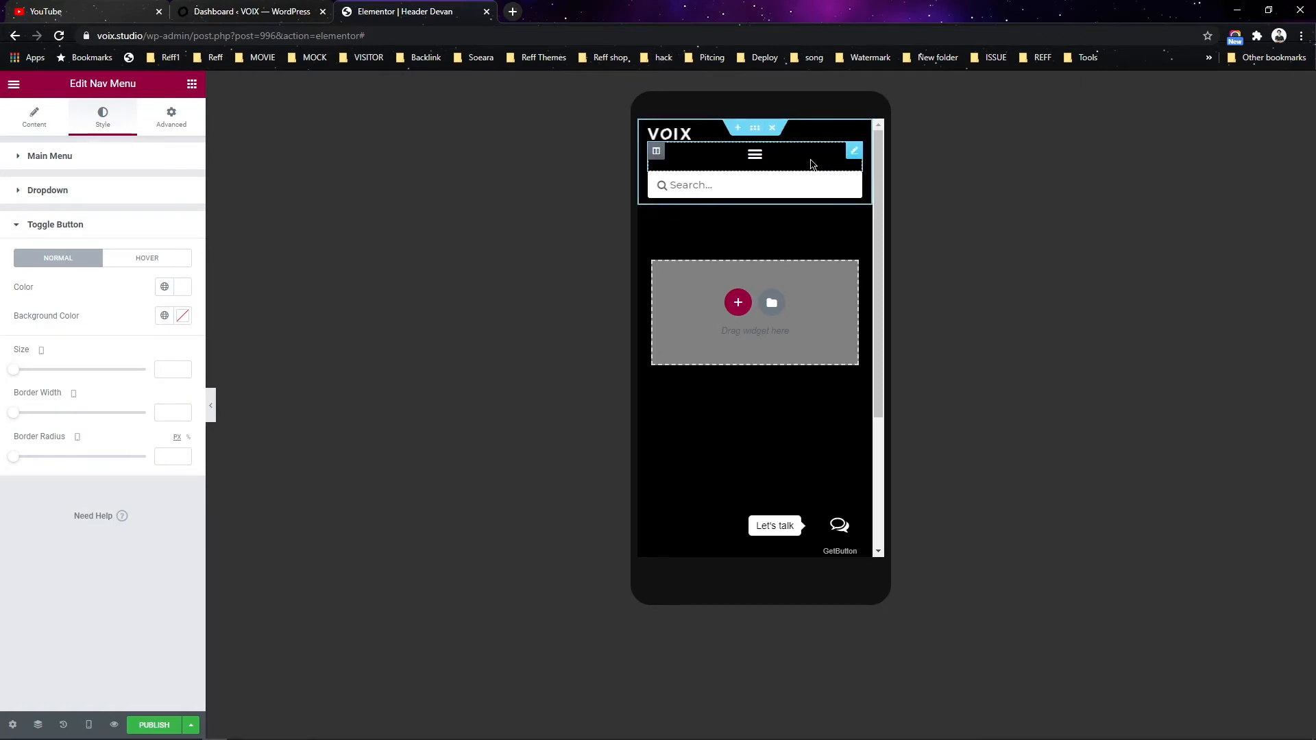
- Set the navigation menu column's mobile width to 10%
{"action": "left_click", "coordinate": [659, 156]}
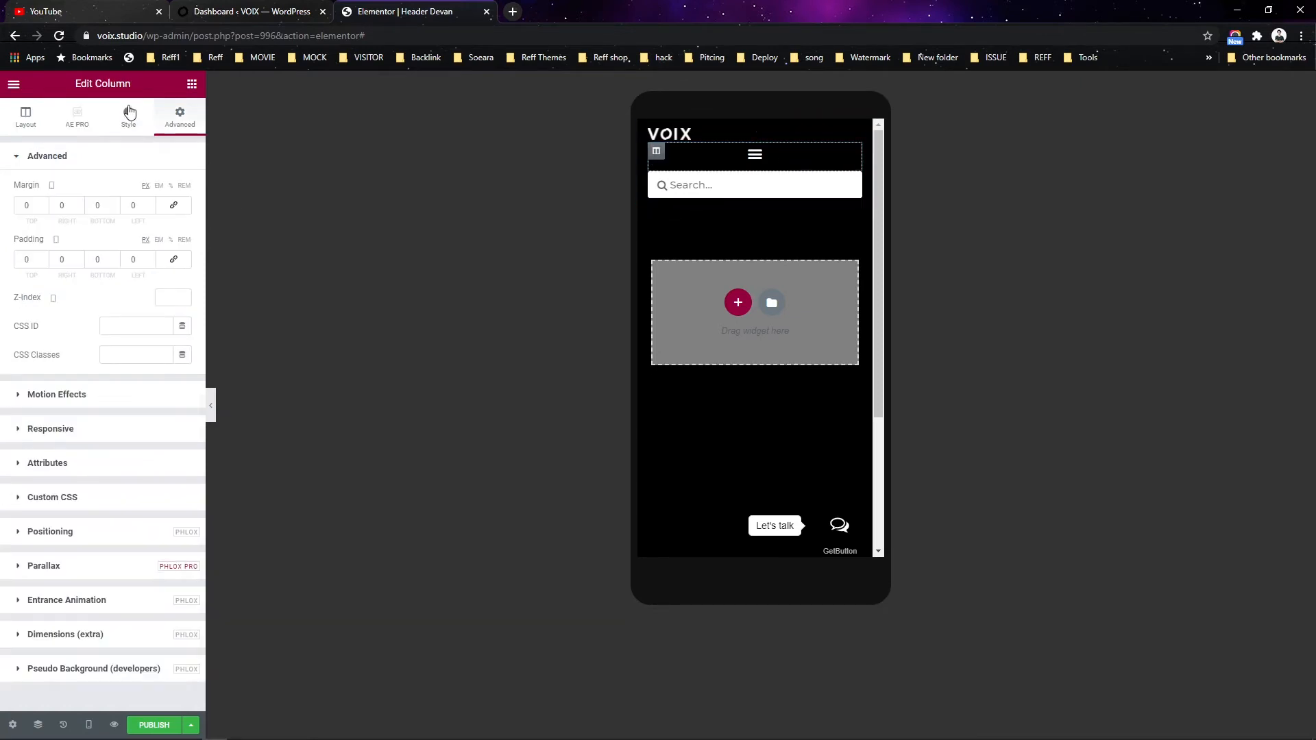
{"action": "left_click", "coordinate": [14, 129]}
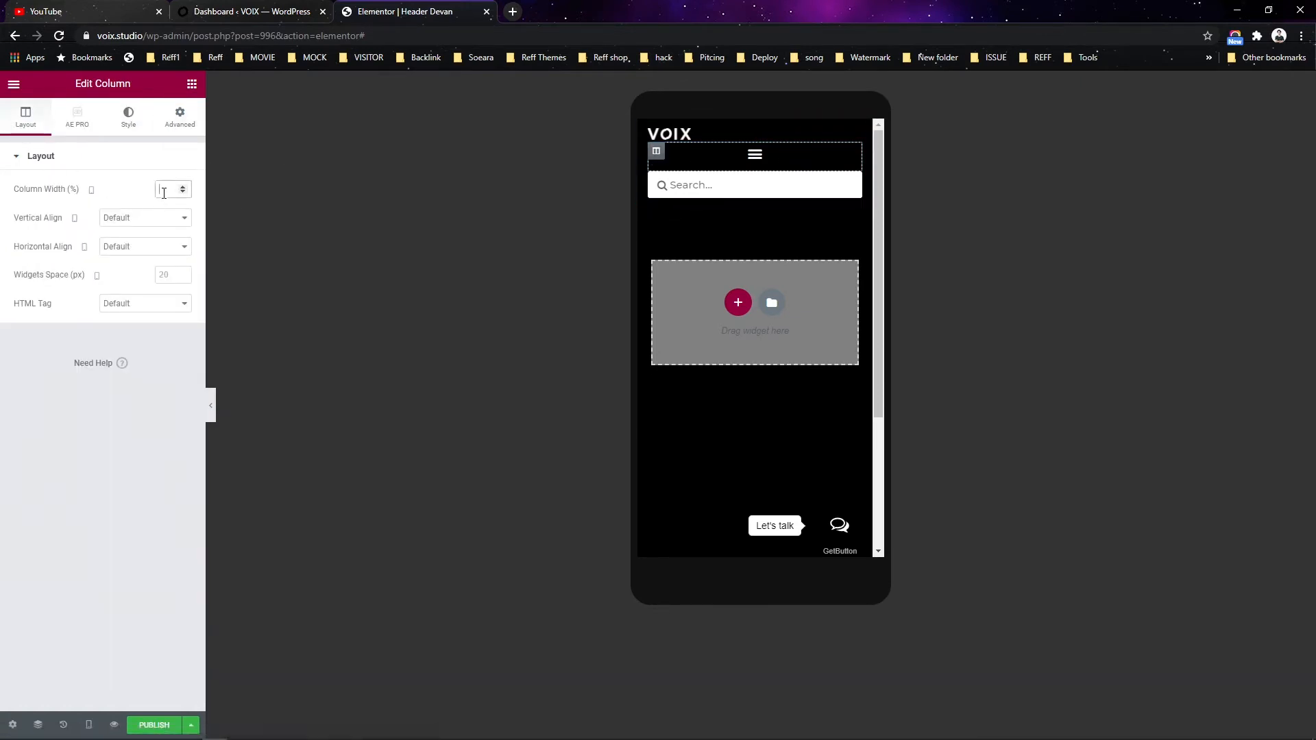
{"action": "type", "text": "20"}
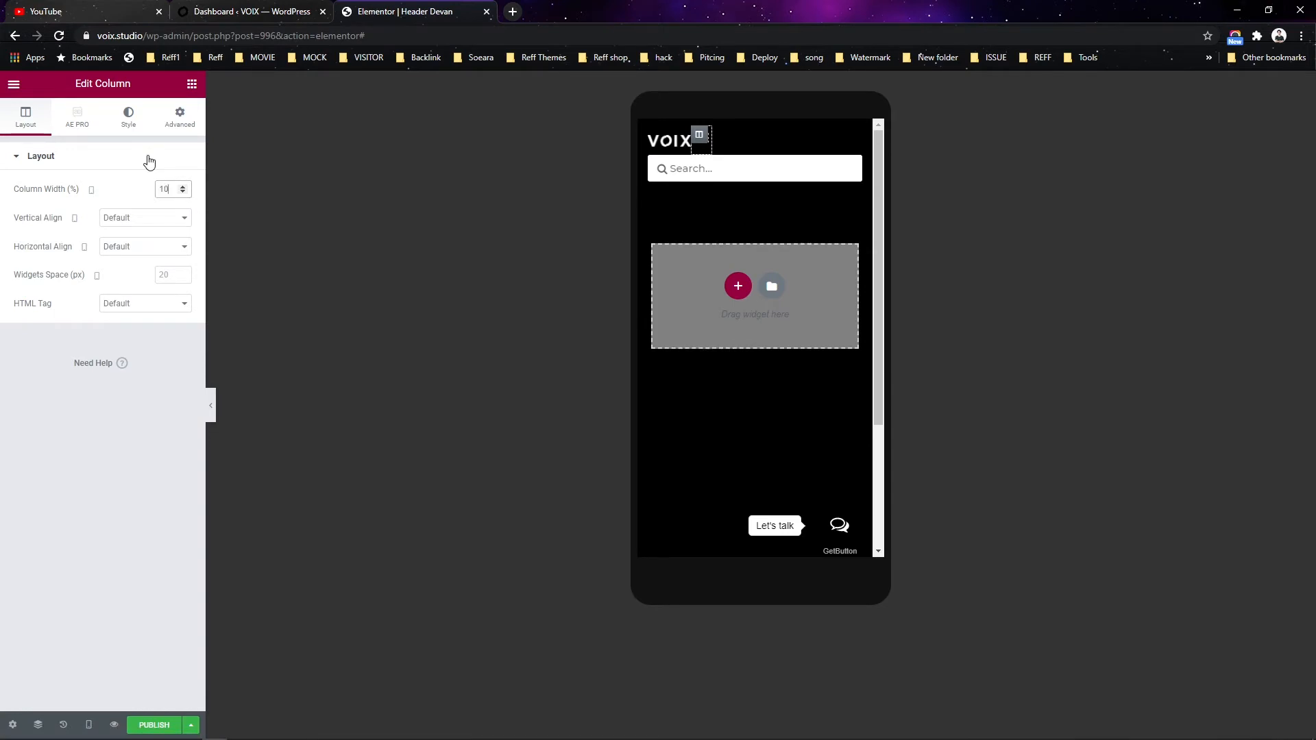
- Set the search form column's mobile width to 38% so it sits on the same row as the logo and menu
{"action": "left_click", "coordinate": [657, 164]}
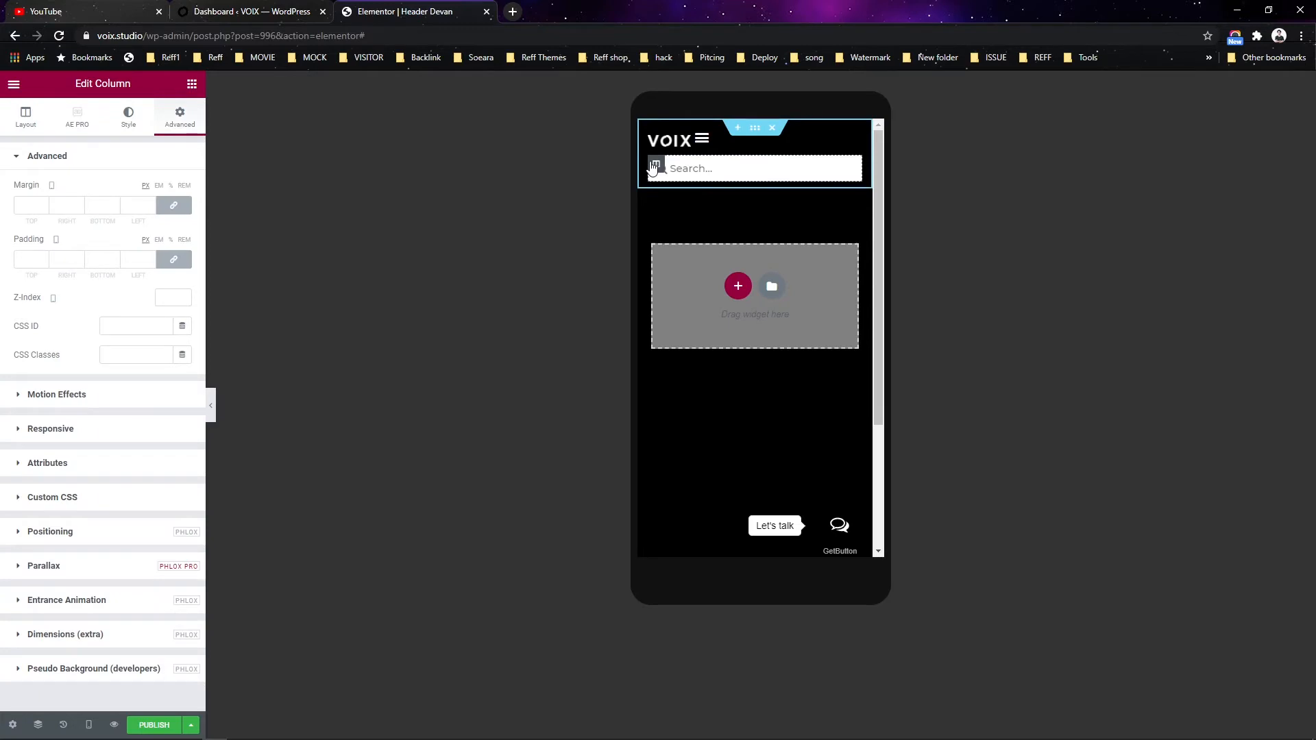
{"action": "left_click", "coordinate": [26, 117]}
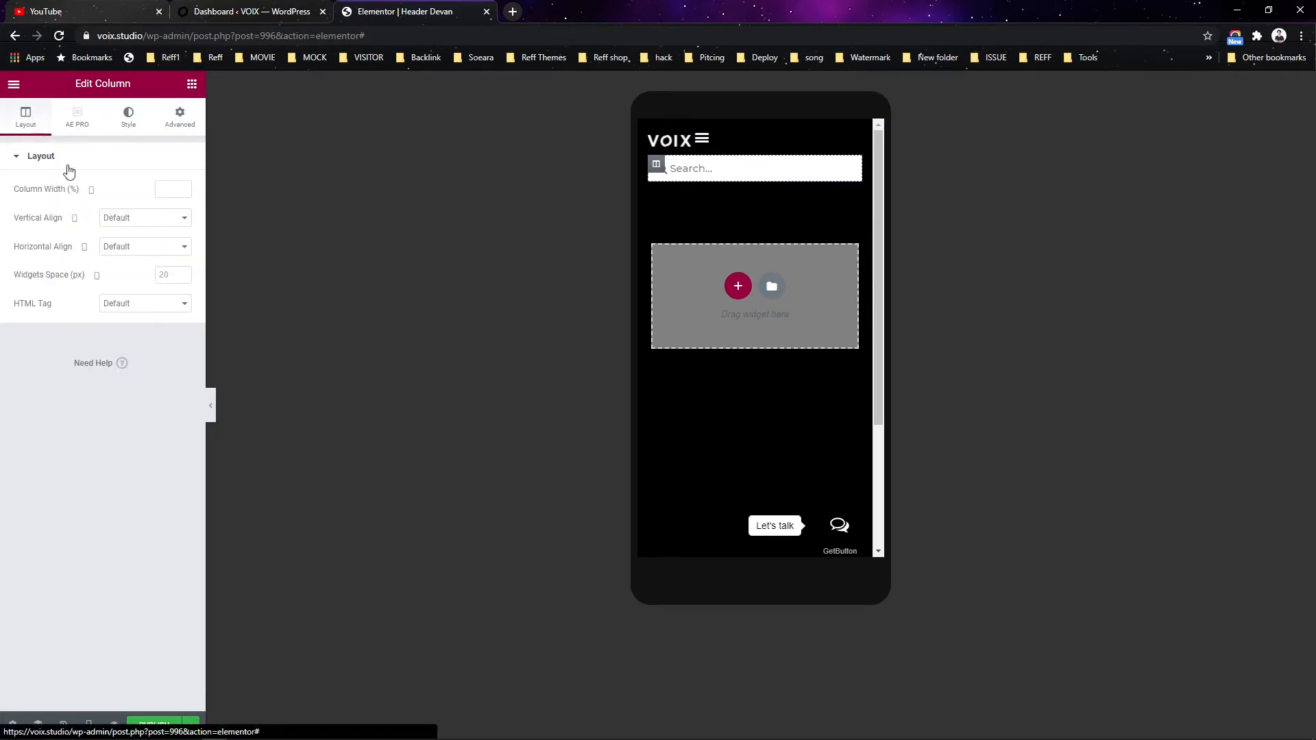
{"action": "left_click", "coordinate": [166, 163]}
{"action": "left_click", "coordinate": [159, 159]}
{"action": "left_click", "coordinate": [167, 192]}
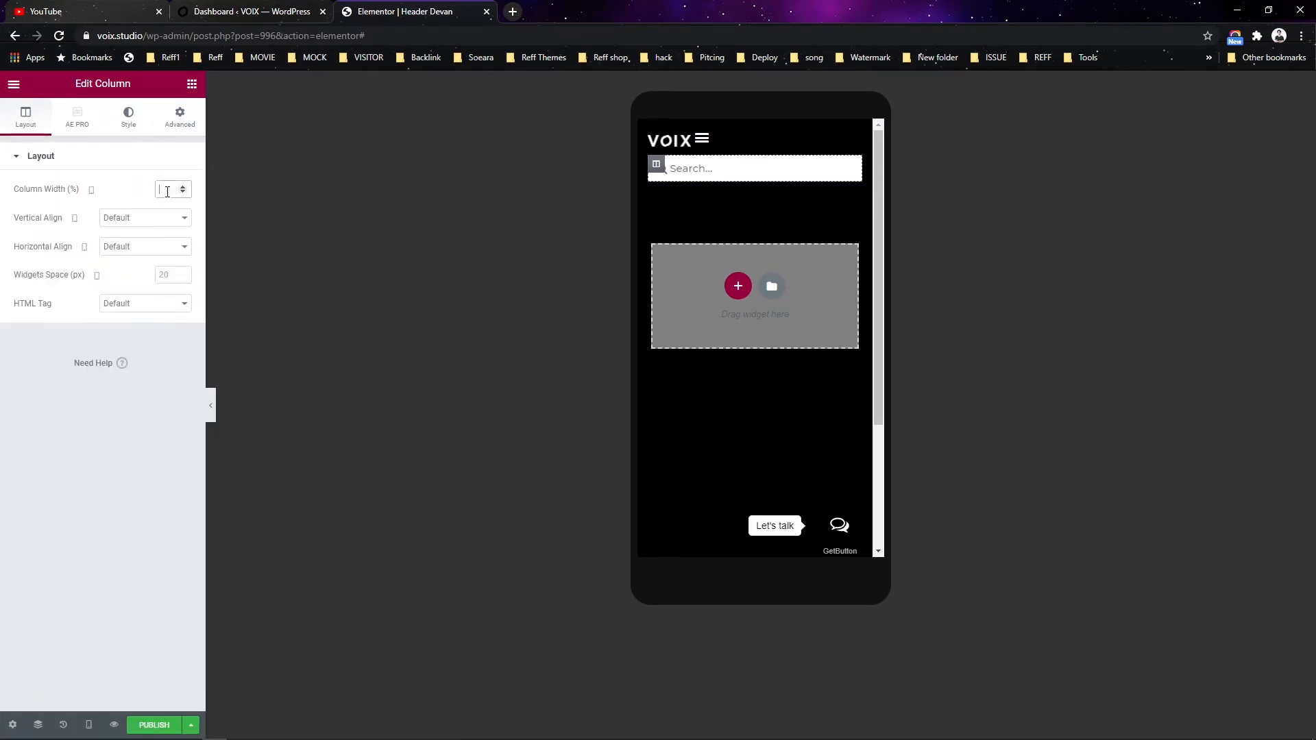
{"action": "type", "text": "20"}
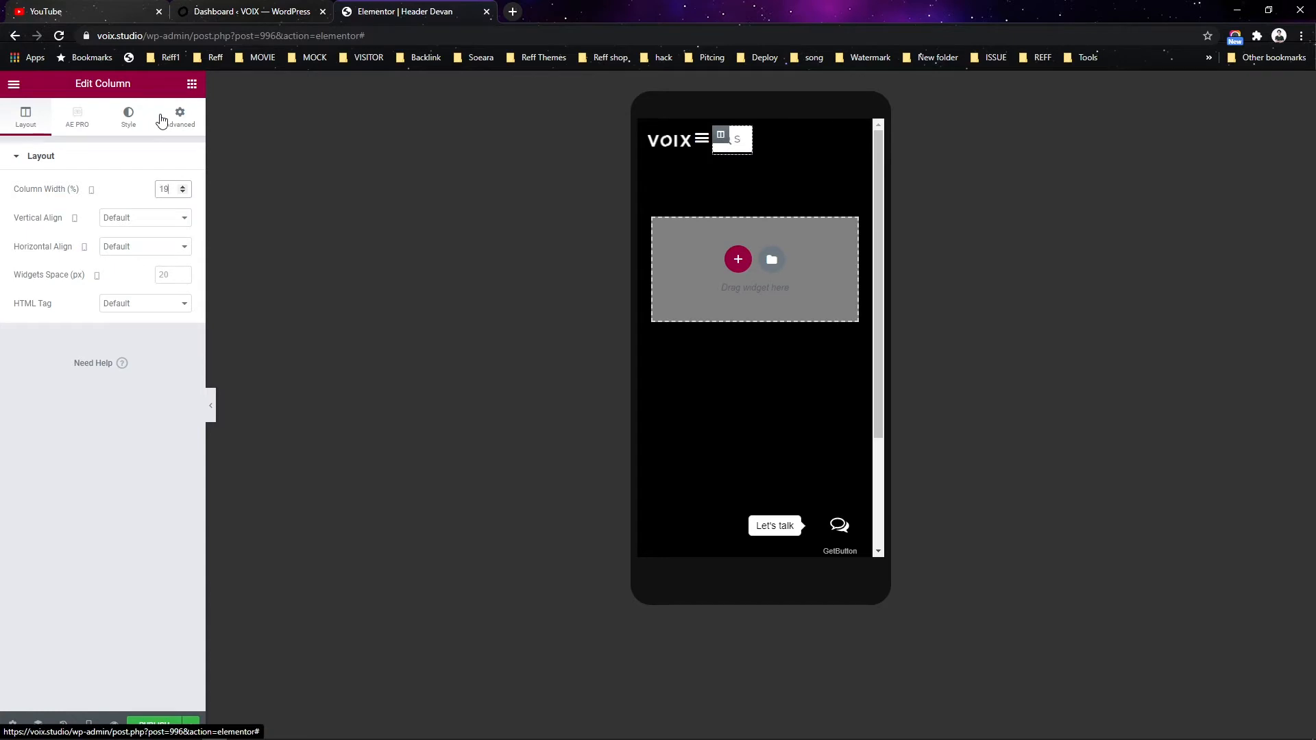
{"action": "key", "text": "BackSpace"}
{"action": "key", "text": "BackSpace"}
{"action": "type", "text": "35"}
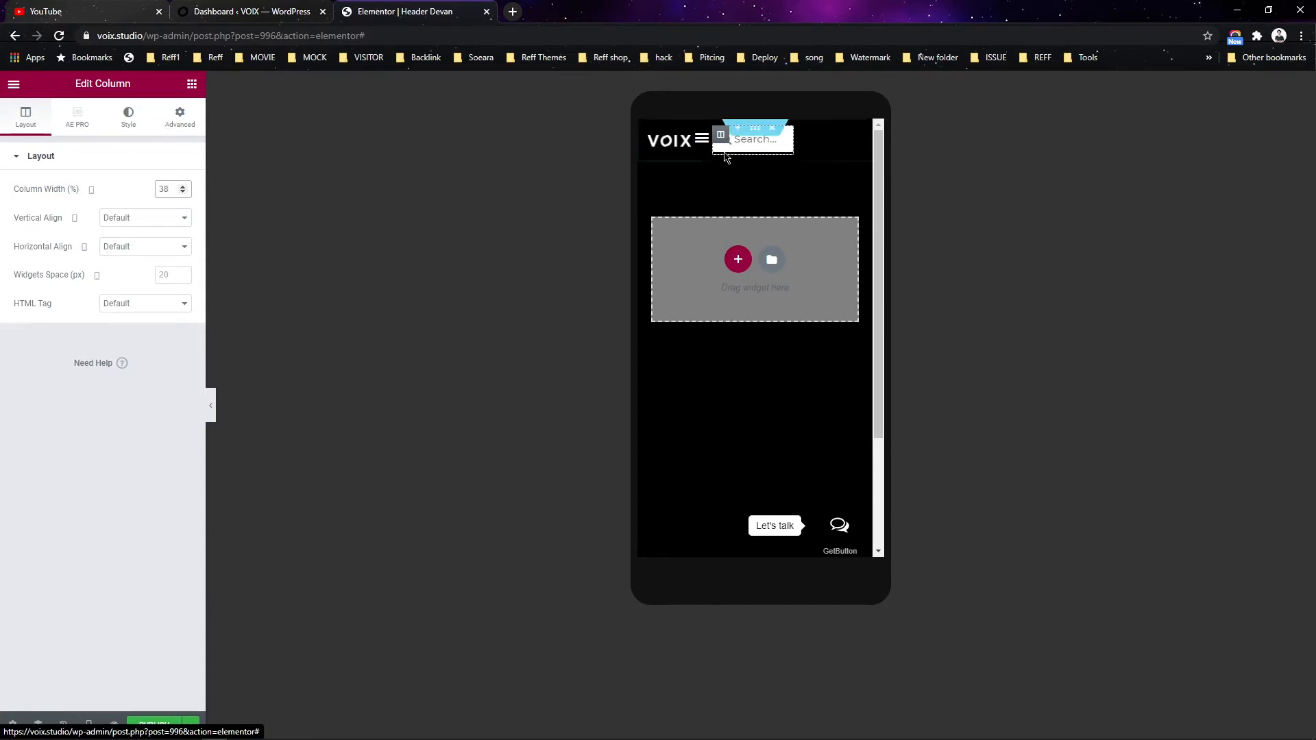
- Adjust the site logo column's mobile width to 52% so the three columns fill the row
{"action": "left_click", "coordinate": [656, 136]}
{"action": "left_click", "coordinate": [168, 185]}
{"action": "key", "text": "Up"}
{"action": "key", "text": "Up"}
{"action": "key", "text": "Up"}
{"action": "key", "text": "Up"}
{"action": "key", "text": "Up"}
{"action": "key", "text": "Up"}
{"action": "key", "text": "Up"}
{"action": "key", "text": "Up"}
{"action": "key", "text": "Up"}
{"action": "key", "text": "Up"}
{"action": "key", "text": "Up"}
{"action": "key", "text": "Up"}
{"action": "key", "text": "Up"}
{"action": "key", "text": "Up"}
{"action": "key", "text": "Up"}
{"action": "key", "text": "Up"}
{"action": "key", "text": "Up"}
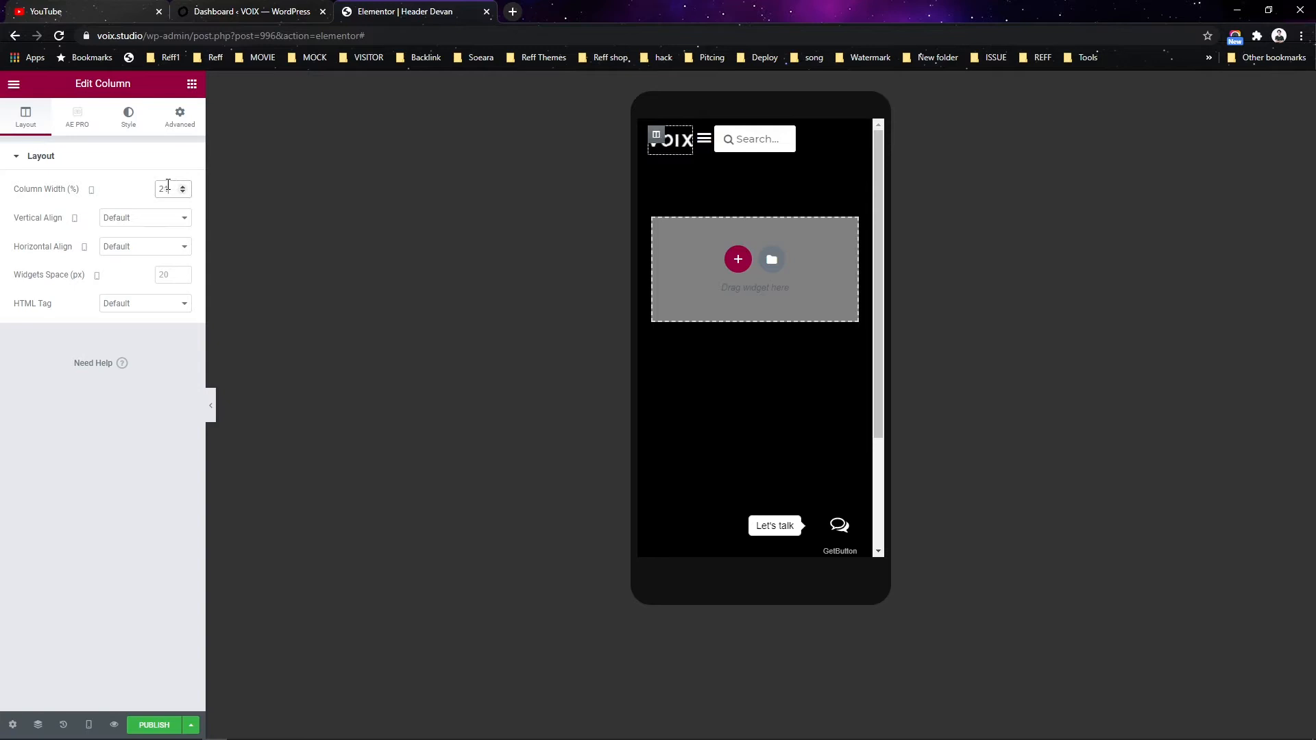
{"action": "key", "text": "Down"}
{"action": "key", "text": "Down"}
{"action": "key", "text": "Down"}
{"action": "key", "text": "Down"}
{"action": "key", "text": "Down"}
{"action": "key", "text": "Down"}
{"action": "key", "text": "Down"}
{"action": "key", "text": "Down"}
{"action": "key", "text": "Down"}
{"action": "key", "text": "Down"}
{"action": "key", "text": "Down"}
{"action": "key", "text": "Down"}
{"action": "key", "text": "Down"}
{"action": "key", "text": "Down"}
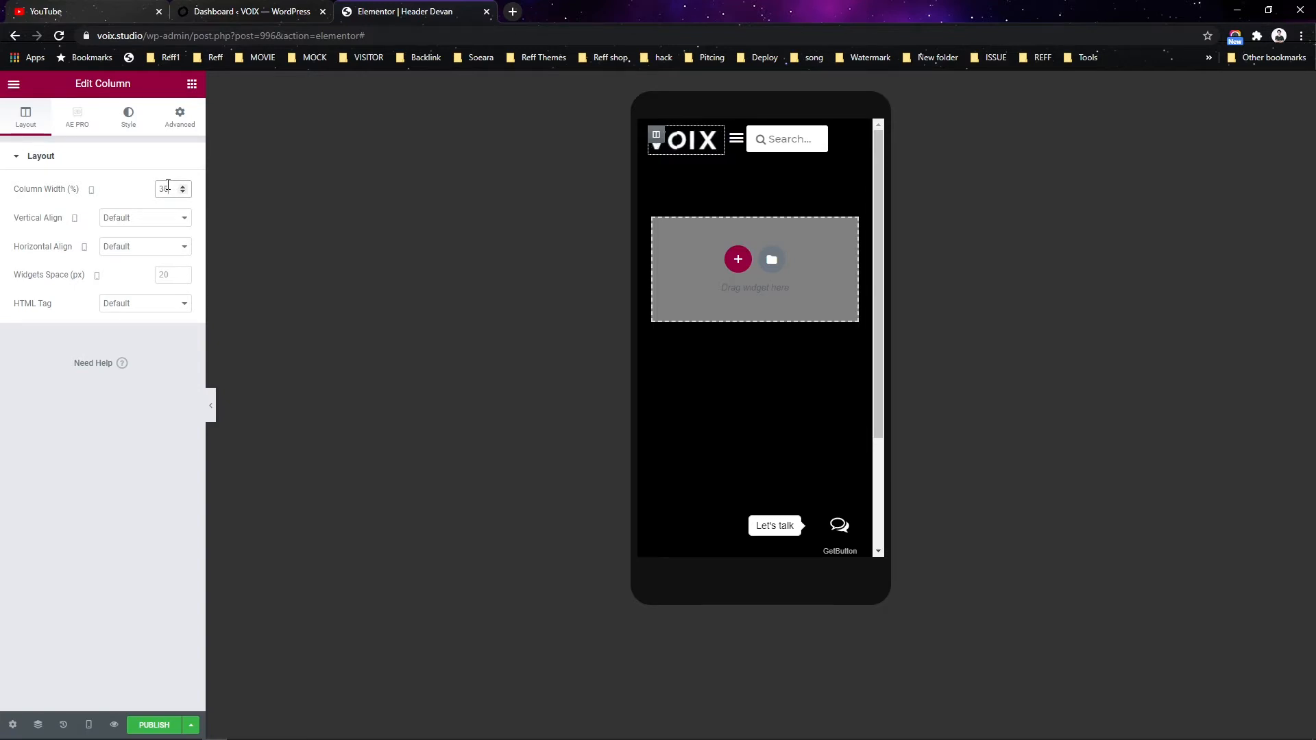
{"action": "key", "text": "Up"}
{"action": "key", "text": "Up"}
{"action": "key", "text": "Up"}
{"action": "key", "text": "Up"}
{"action": "key", "text": "Up"}
{"action": "key", "text": "Up"}
{"action": "key", "text": "Up"}
{"action": "key", "text": "Up"}
{"action": "key", "text": "Up"}
{"action": "key", "text": "Up"}
{"action": "key", "text": "Up"}
{"action": "key", "text": "Up"}
{"action": "key", "text": "Up"}
{"action": "key", "text": "Up"}
{"action": "key", "text": "Up"}
{"action": "key", "text": "Up"}
{"action": "key", "text": "Up"}
{"action": "key", "text": "Up"}
{"action": "key", "text": "Up"}
{"action": "key", "text": "Up"}
{"action": "key", "text": "Up"}
{"action": "key", "text": "Up"}
{"action": "key", "text": "Up"}
{"action": "key", "text": "Up"}
{"action": "key", "text": "Up"}
{"action": "key", "text": "Up"}
{"action": "key", "text": "Up"}
{"action": "key", "text": "Up"}
{"action": "key", "text": "Up"}
{"action": "key", "text": "Up"}
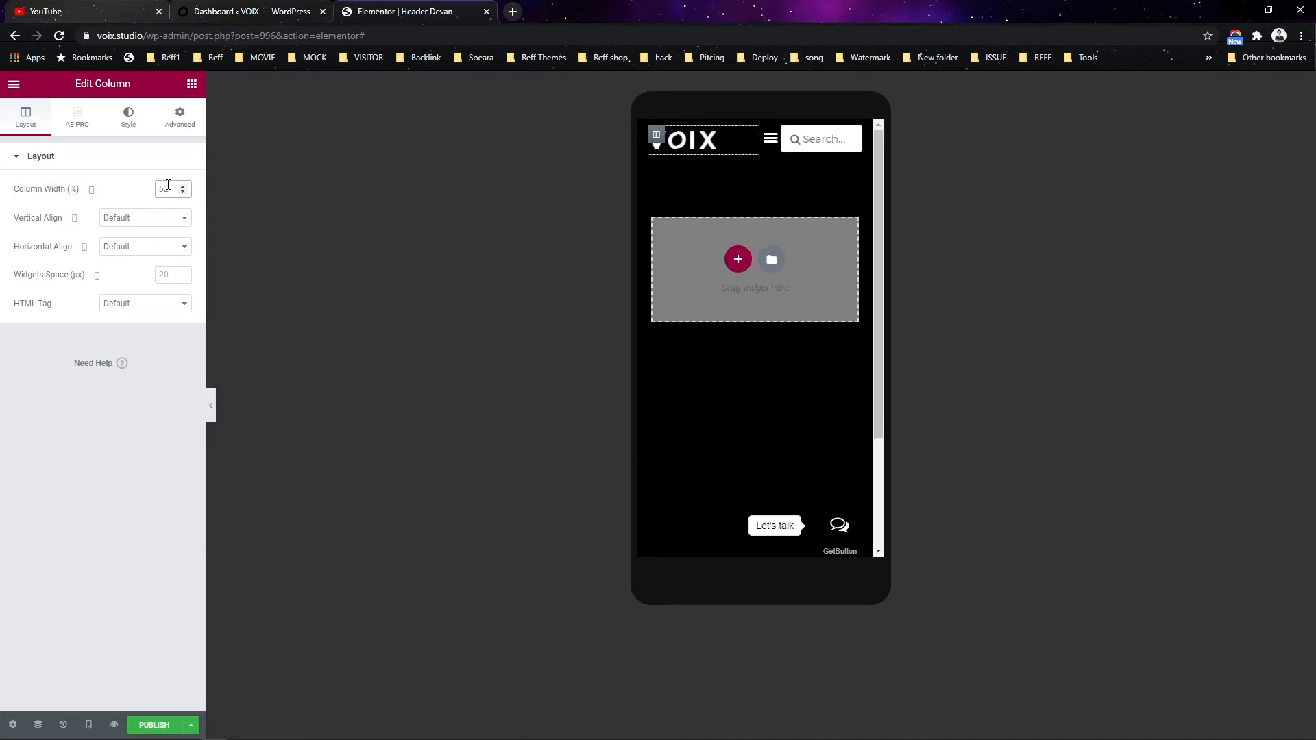
- Set the Site Logo image's mobile width to 37%
{"action": "left_click", "coordinate": [655, 145]}
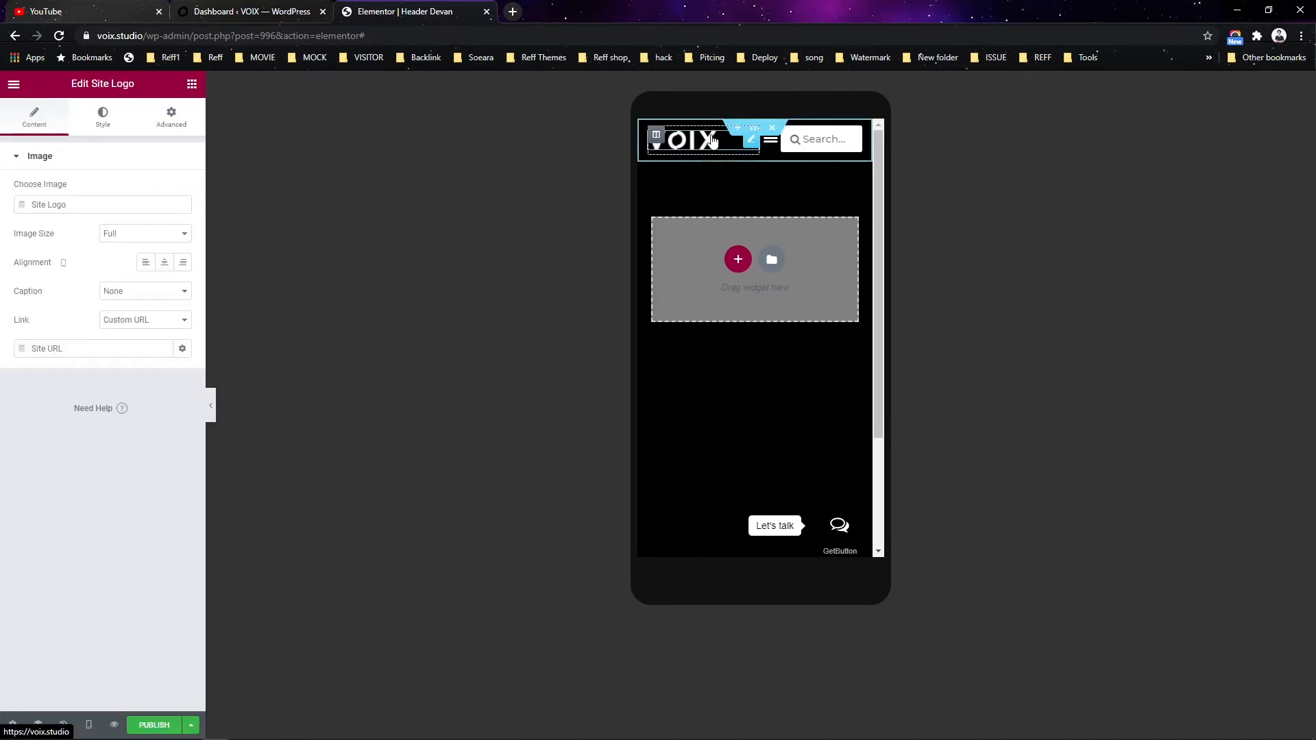
{"action": "left_click", "coordinate": [103, 118]}
{"action": "left_click_drag", "start_coordinate": [13, 206], "coordinate": [63, 210]}
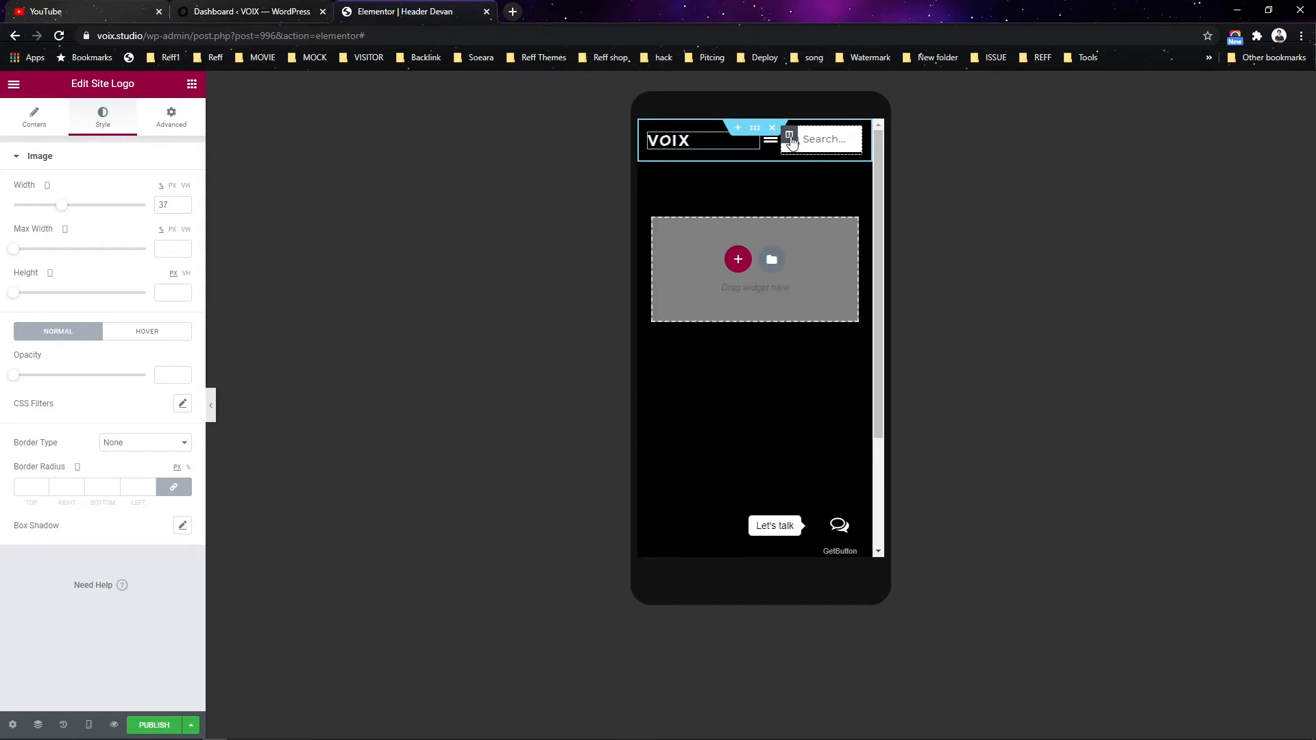
- Set the search form column's mobile width to 32% and the site logo column's to 58%
{"action": "left_click", "coordinate": [791, 139]}
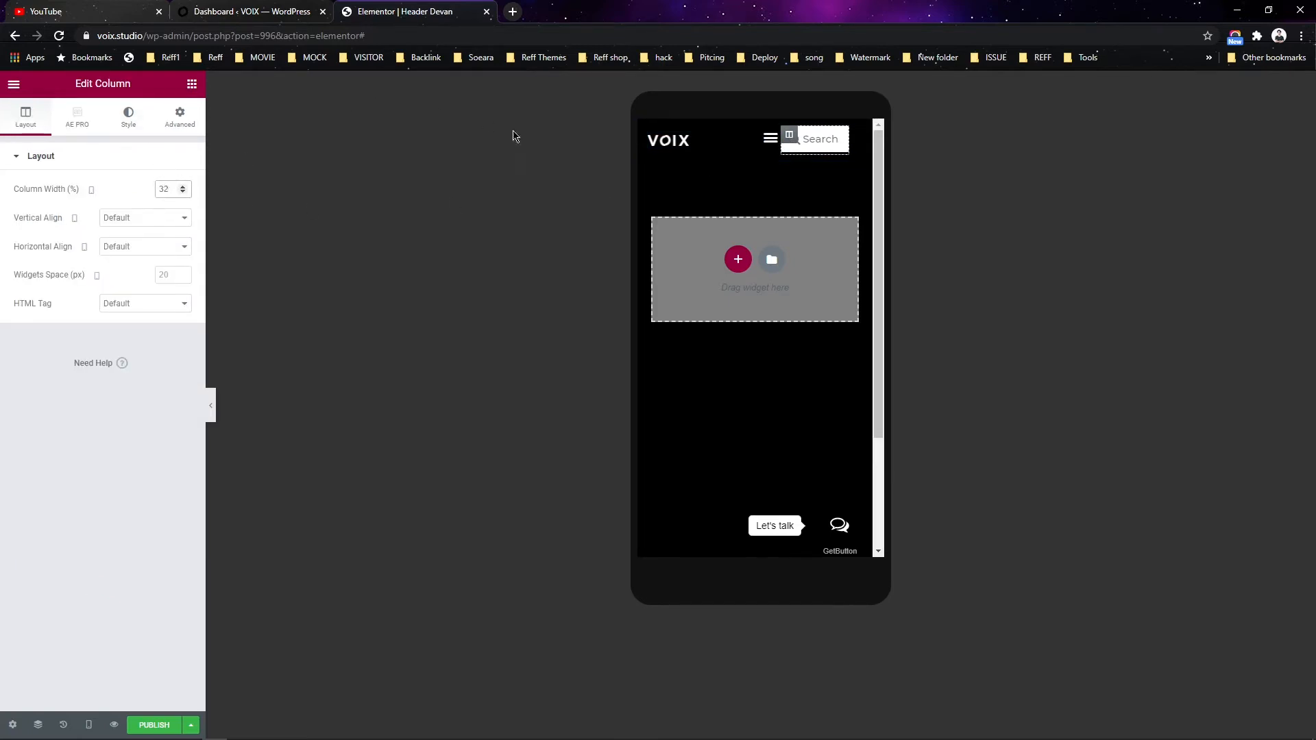
{"action": "left_click", "coordinate": [656, 136]}
{"action": "left_click", "coordinate": [172, 190]}
{"action": "key", "text": "Up"}
{"action": "key", "text": "Up"}
{"action": "key", "text": "Up"}
{"action": "key", "text": "Up"}
{"action": "key", "text": "Up"}
{"action": "key", "text": "Up"}
{"action": "key", "text": "Up"}
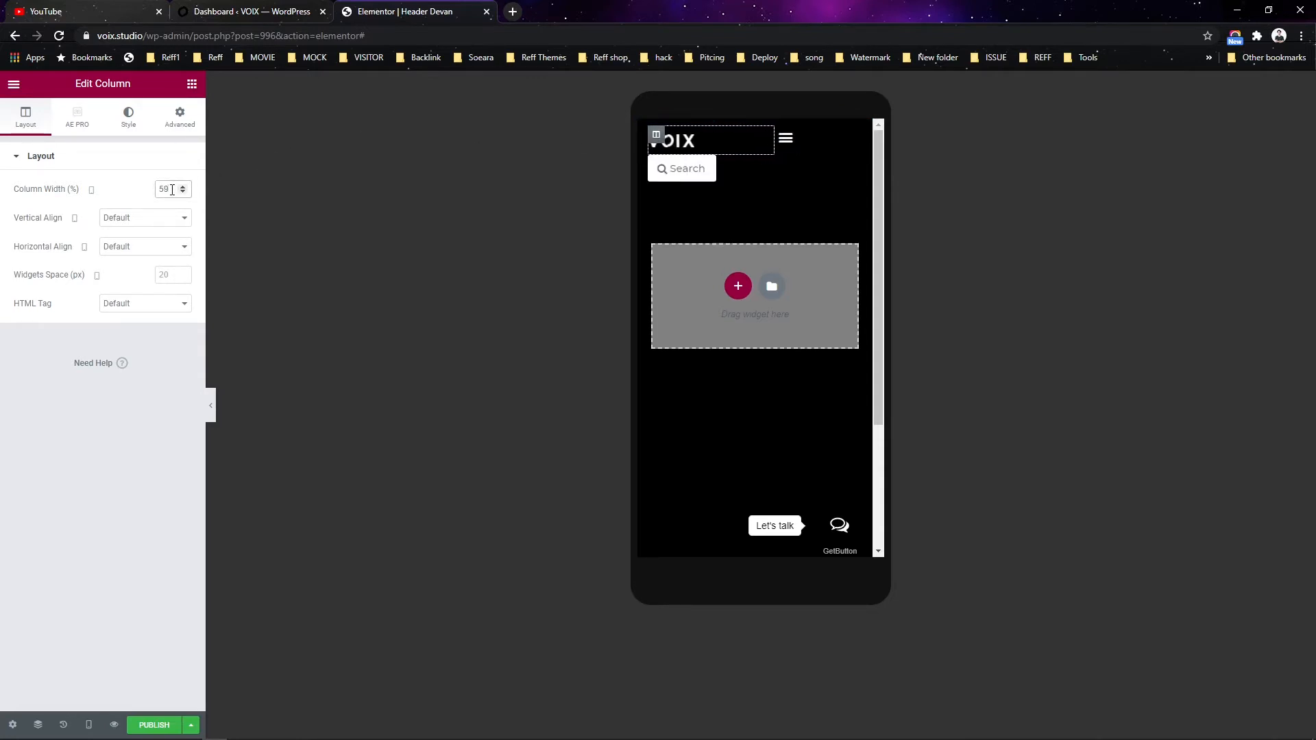
{"action": "key", "text": "Down"}
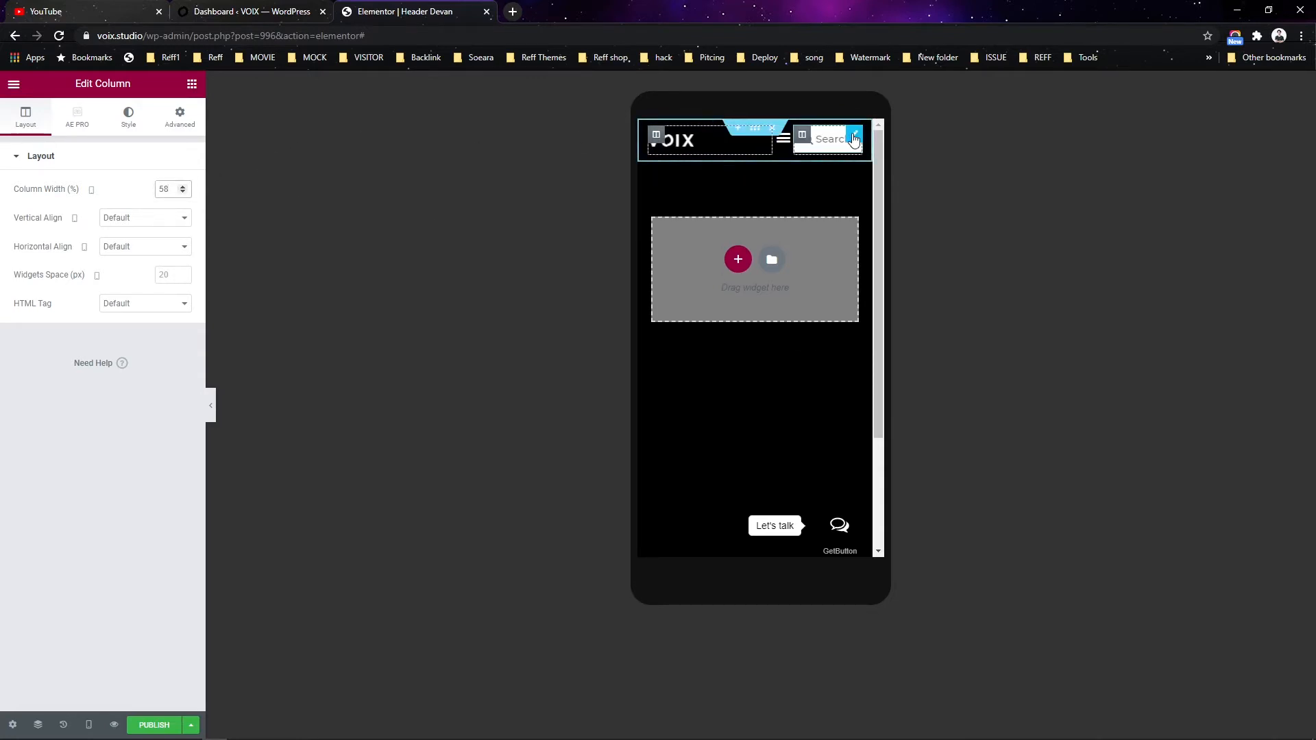
- Set the search form's size to 0 and its icon size to 12
{"action": "left_click", "coordinate": [829, 140]}
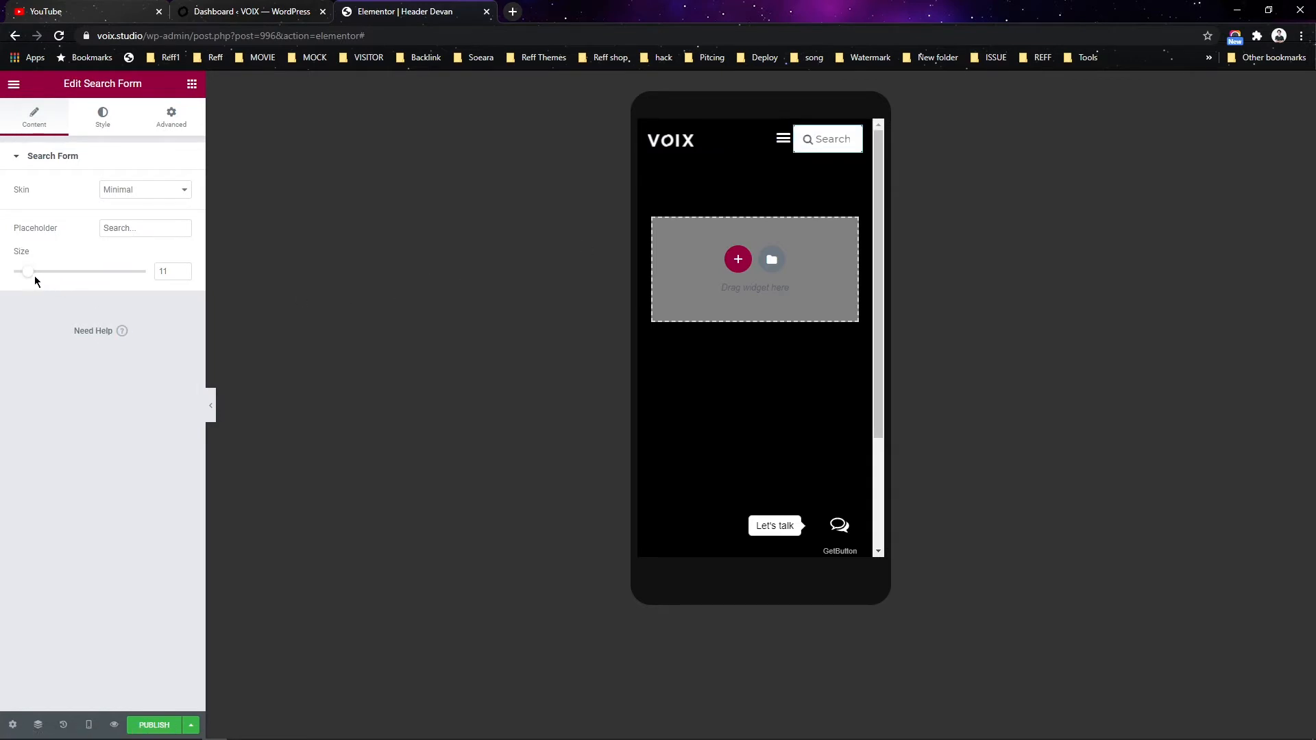
{"action": "left_click_drag", "start_coordinate": [24, 275], "coordinate": [7, 276]}
{"action": "left_click", "coordinate": [99, 111]}
{"action": "left_click_drag", "start_coordinate": [18, 216], "coordinate": [34, 219]}
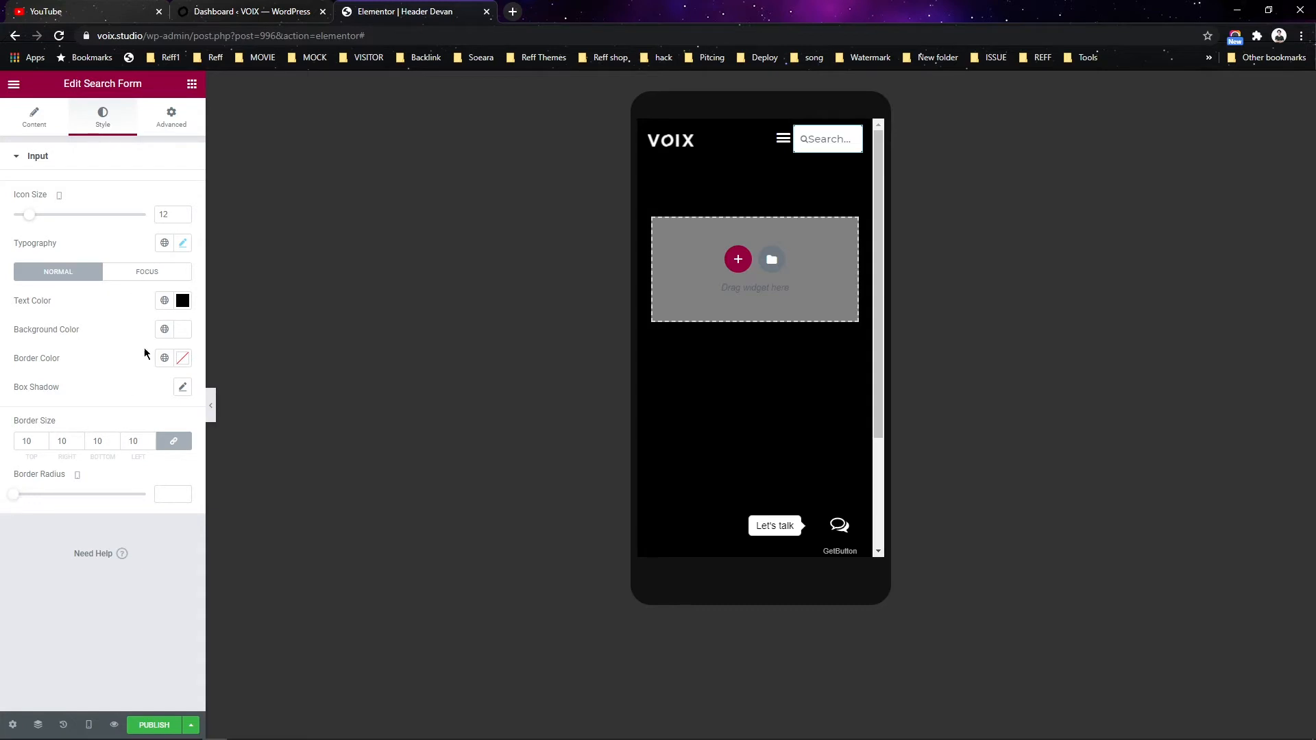
- Unlink the search form's mobile margin and padding, setting every side to 0
{"action": "left_click", "coordinate": [152, 127]}
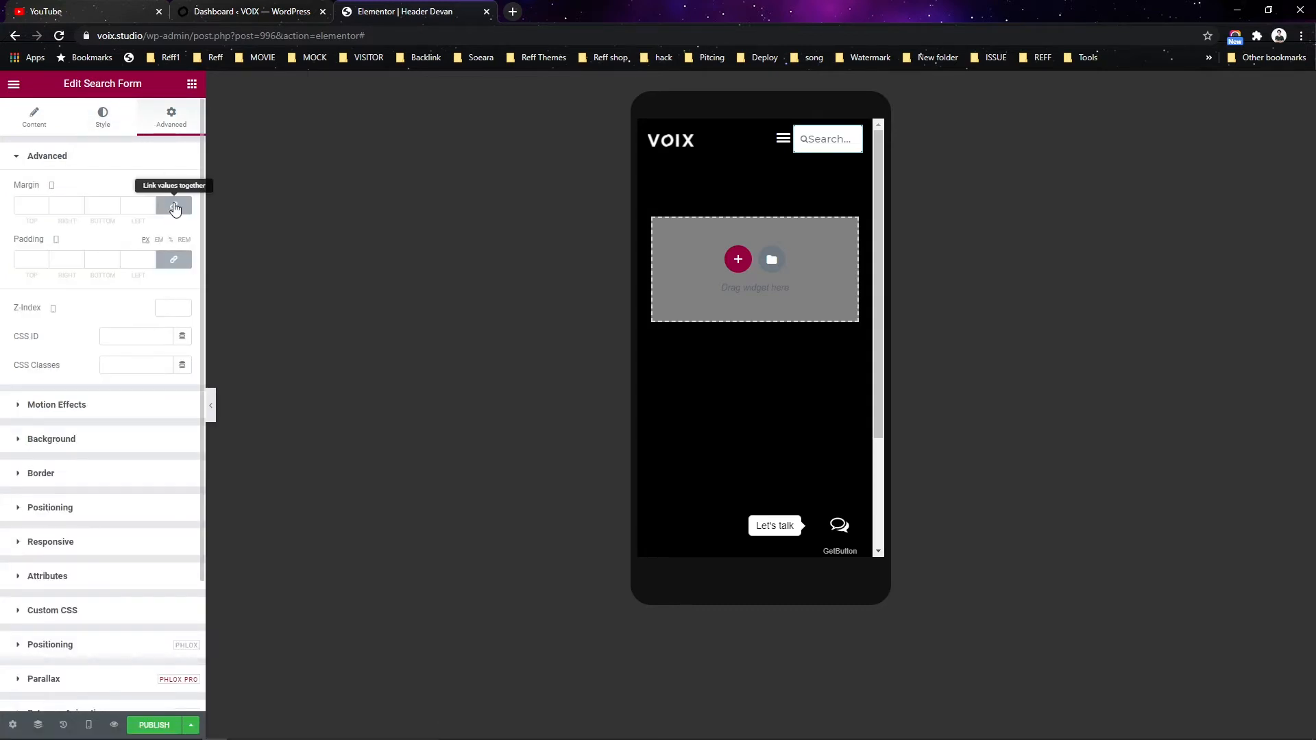
{"action": "left_click", "coordinate": [174, 257]}
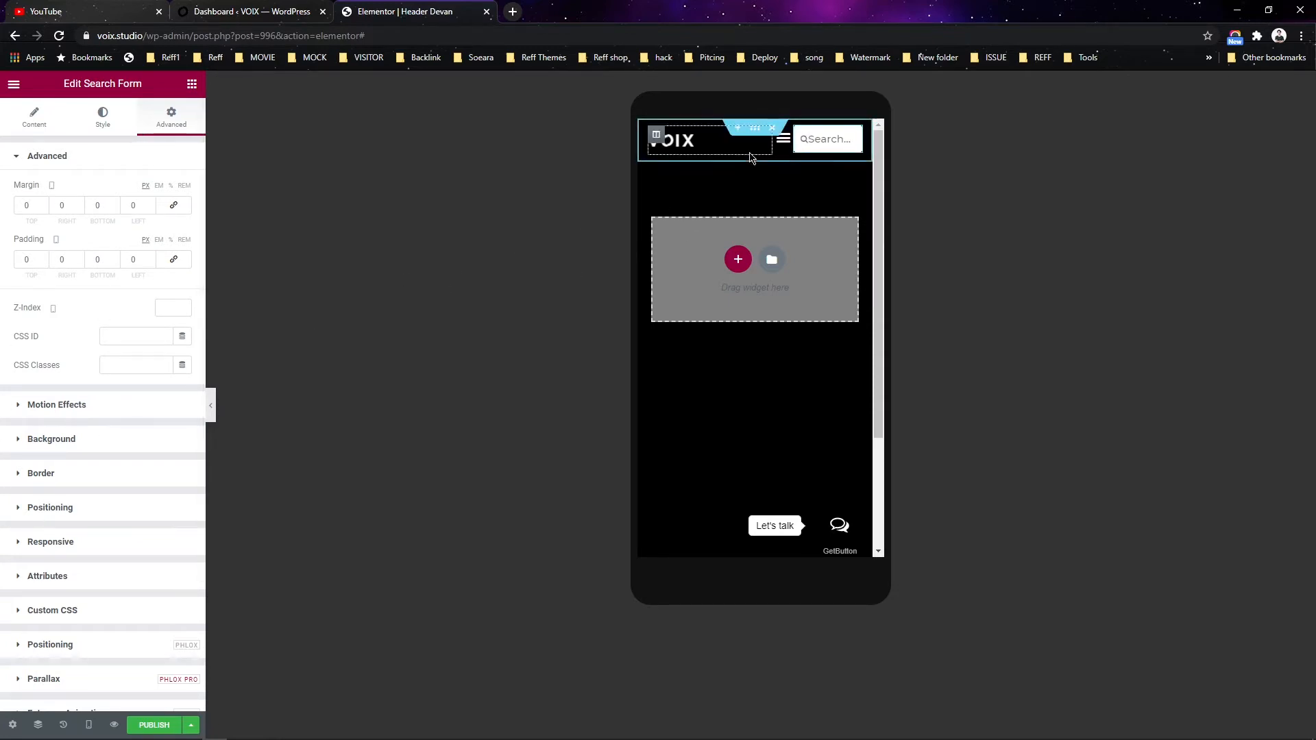
{"action": "left_click", "coordinate": [754, 127]}
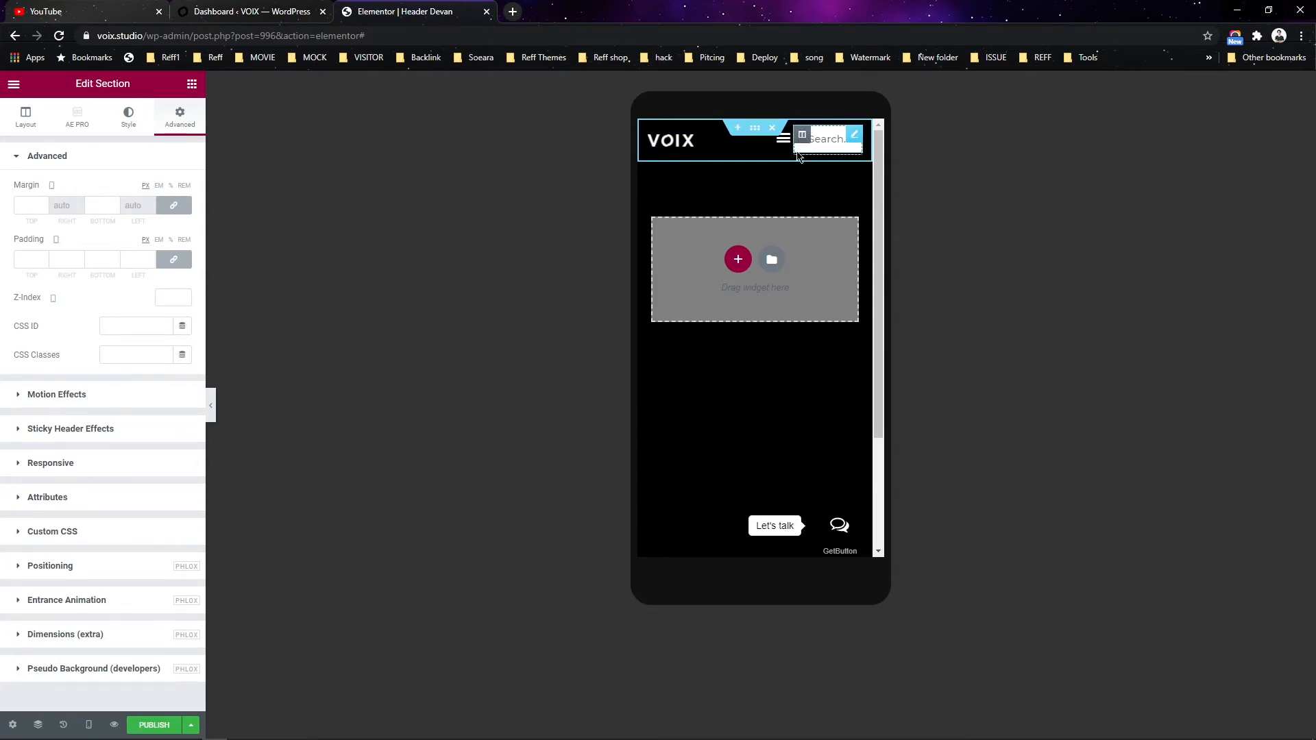
- Switch the search form's skin to Full Screen with its toggle aligned right
{"action": "left_click", "coordinate": [853, 136]}
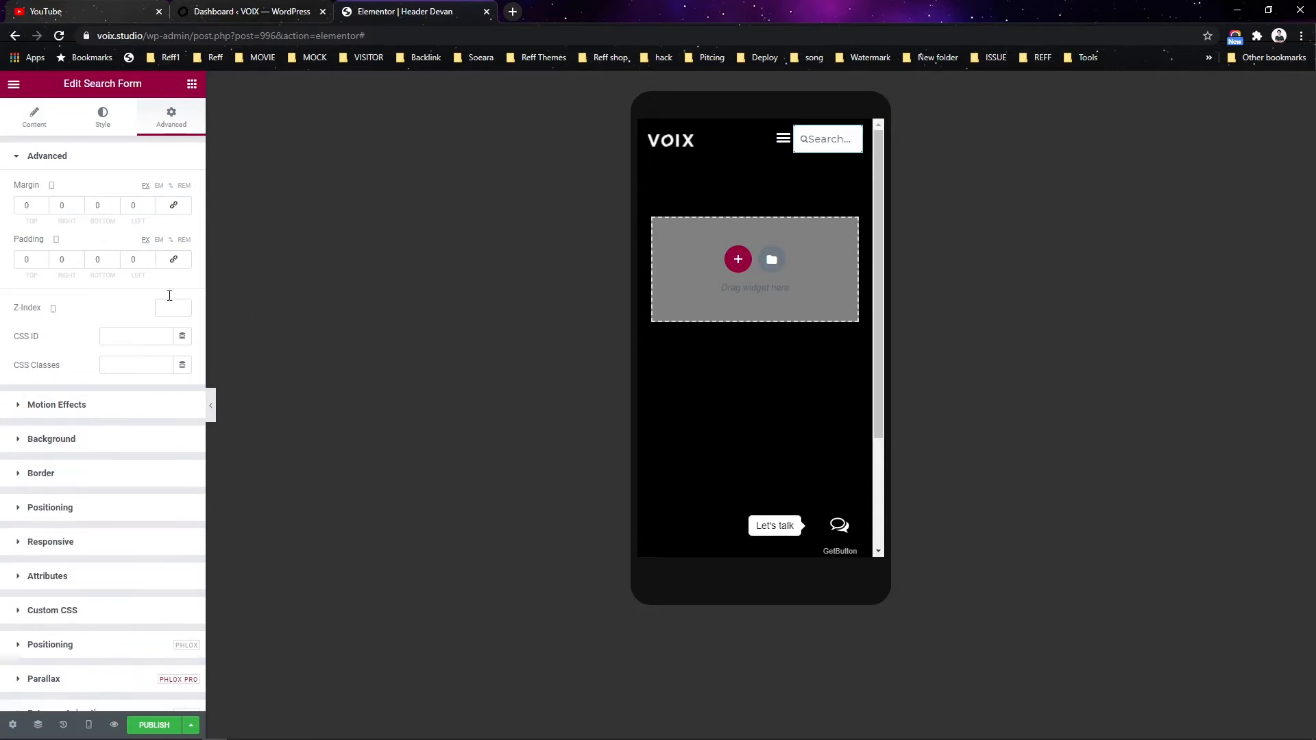
{"action": "left_click", "coordinate": [41, 127]}
{"action": "left_click", "coordinate": [122, 198]}
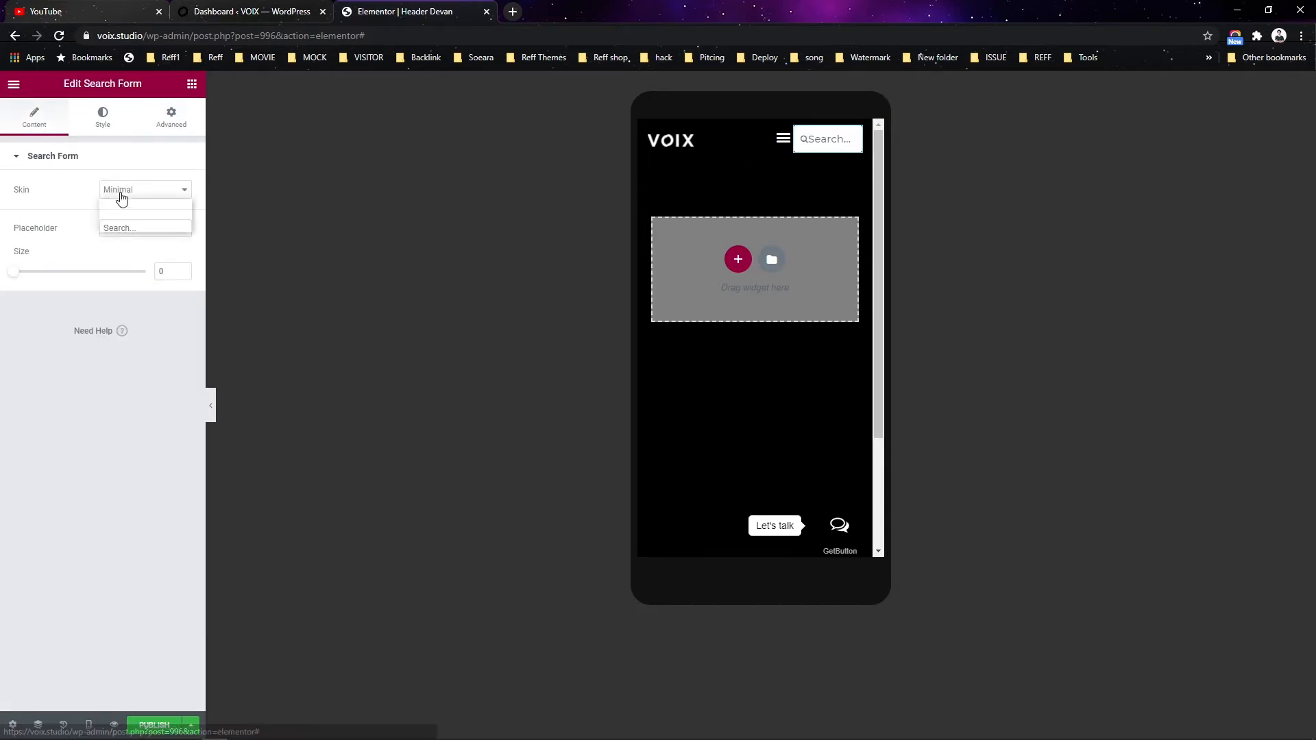
{"action": "left_click", "coordinate": [129, 216]}
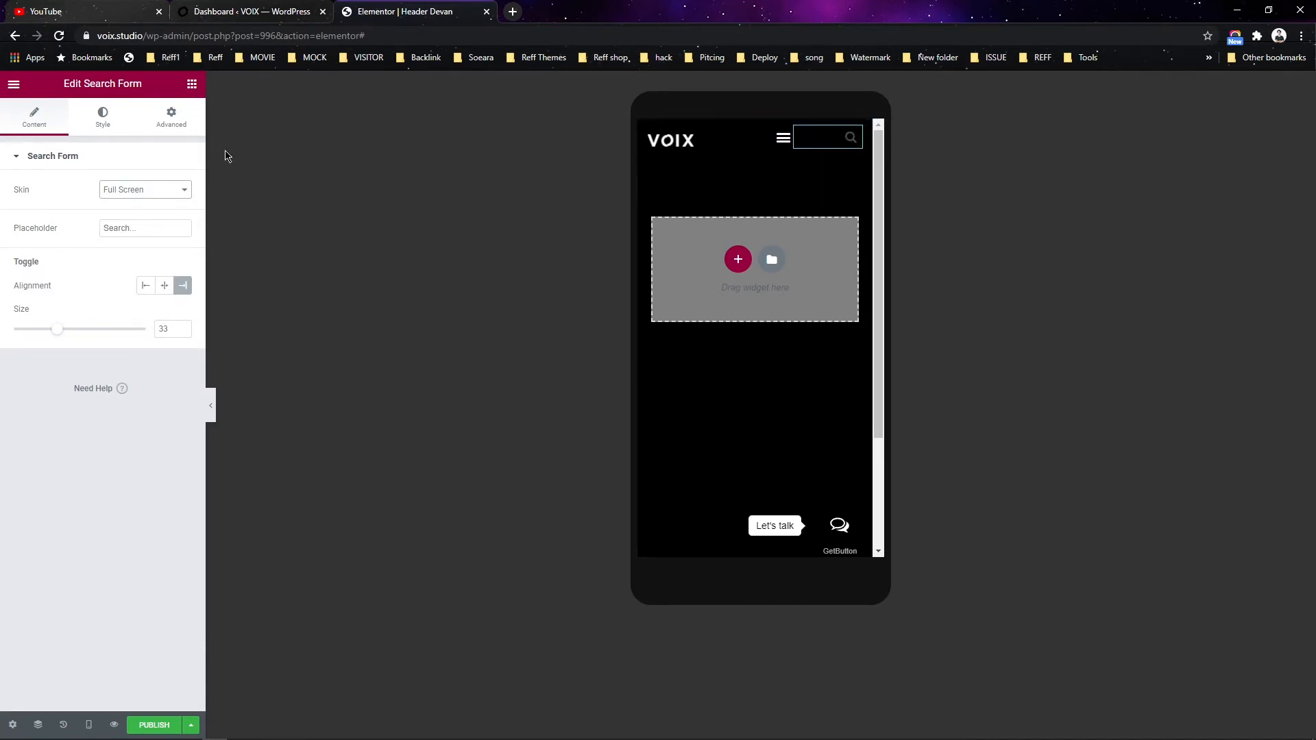
- Set the search form toggle's normal color to #FFFFFF
{"action": "left_click", "coordinate": [103, 118]}
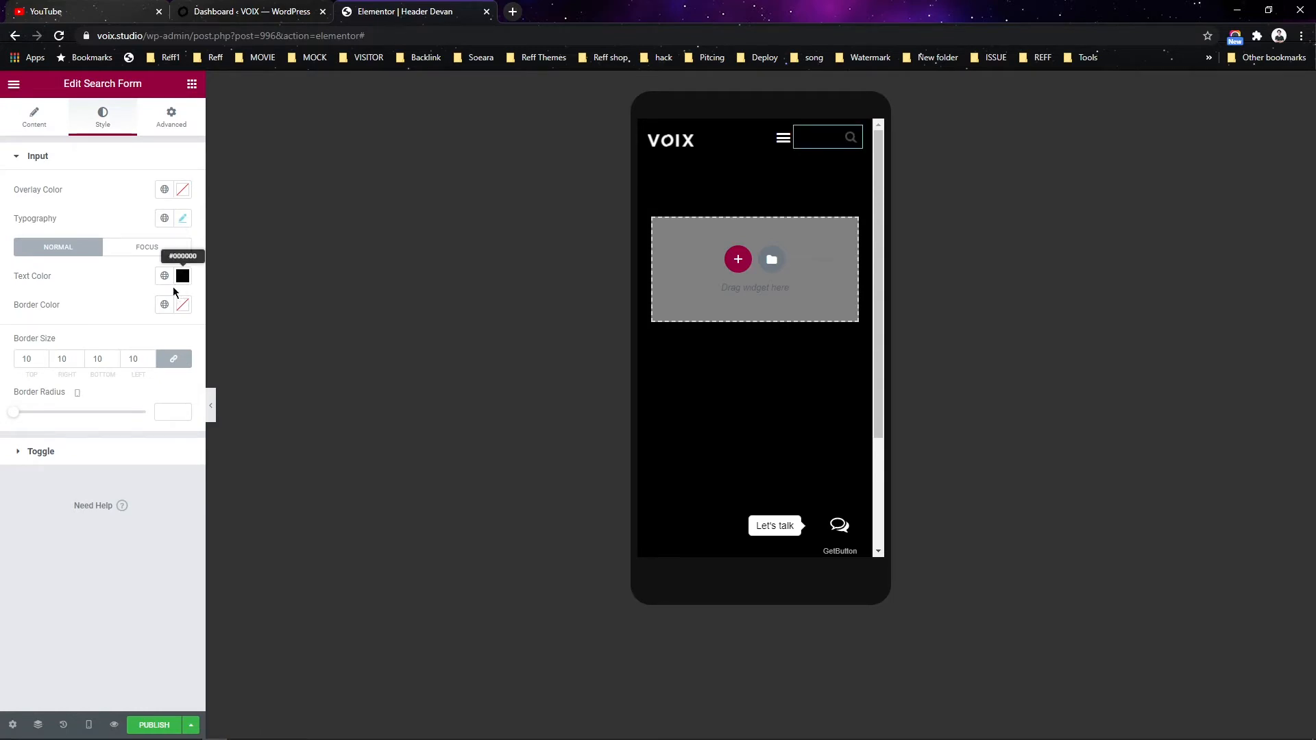
{"action": "left_click", "coordinate": [66, 453]}
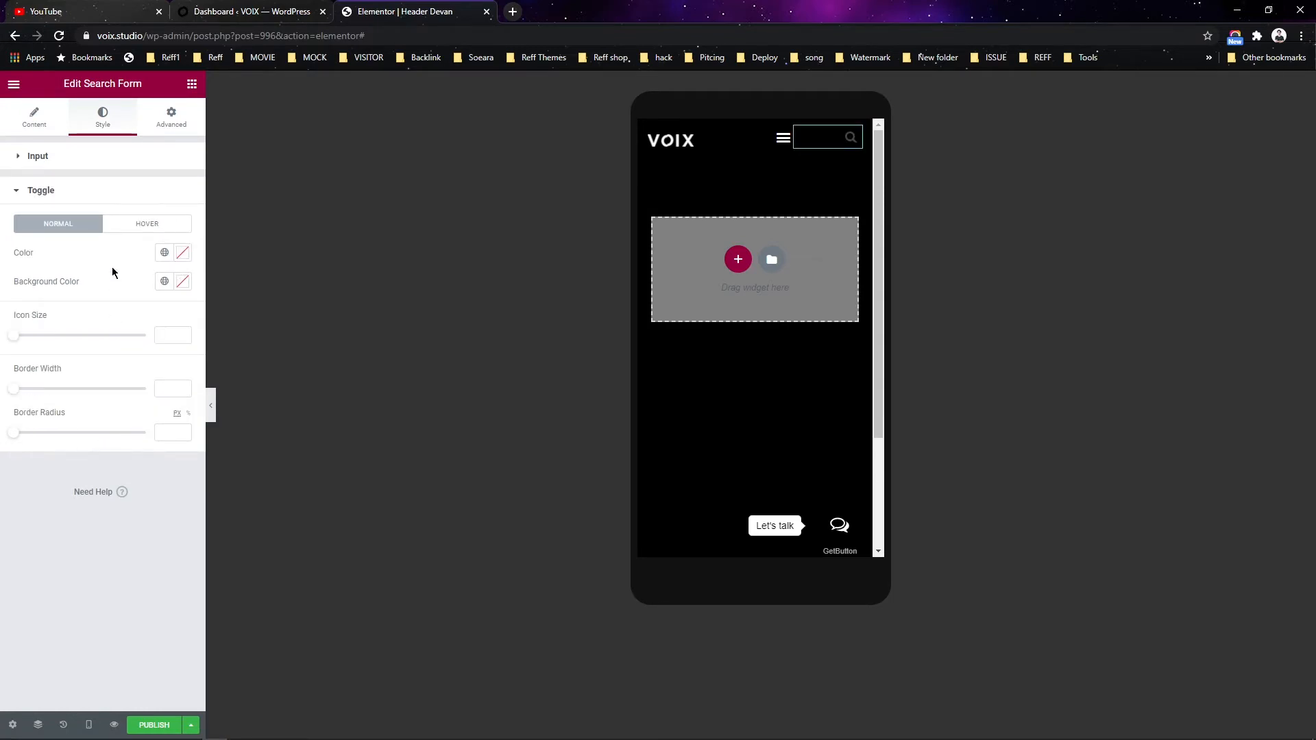
{"action": "left_click", "coordinate": [182, 253]}
{"action": "left_click_drag", "start_coordinate": [117, 345], "coordinate": [1, 295]}
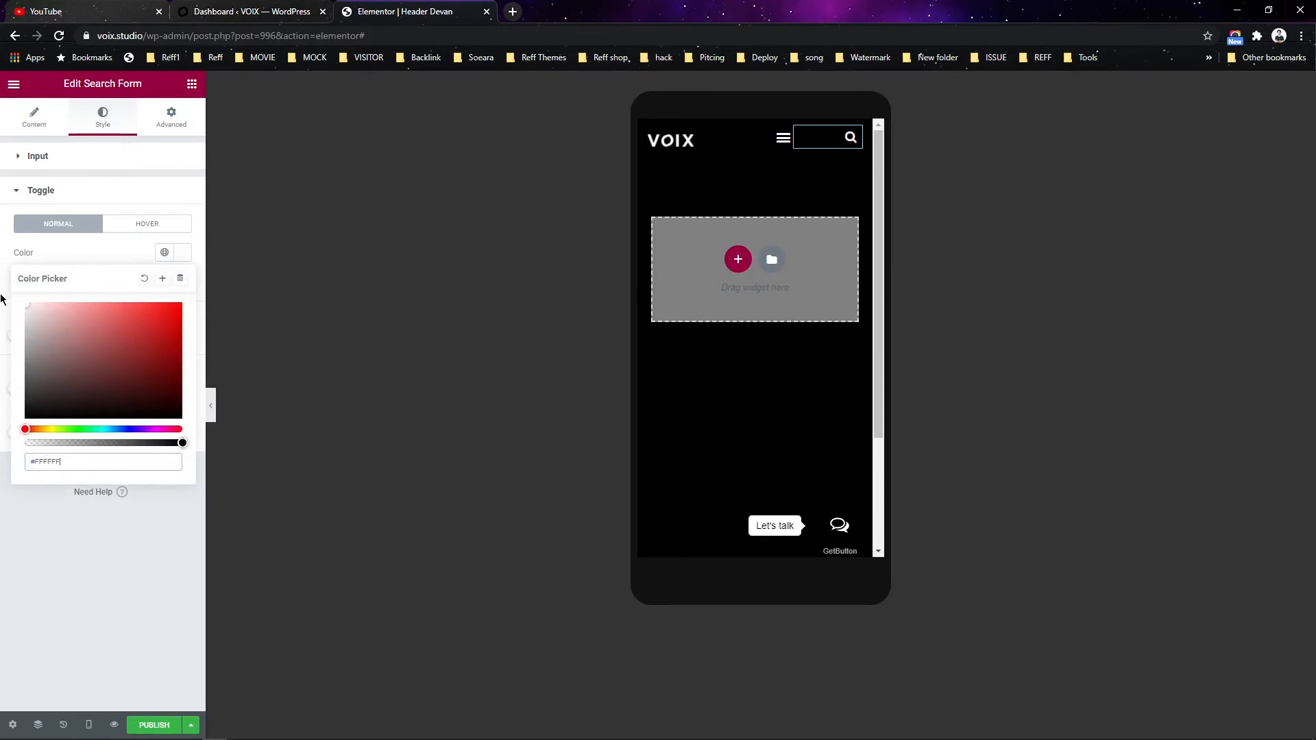
{"action": "left_click", "coordinate": [1, 298]}
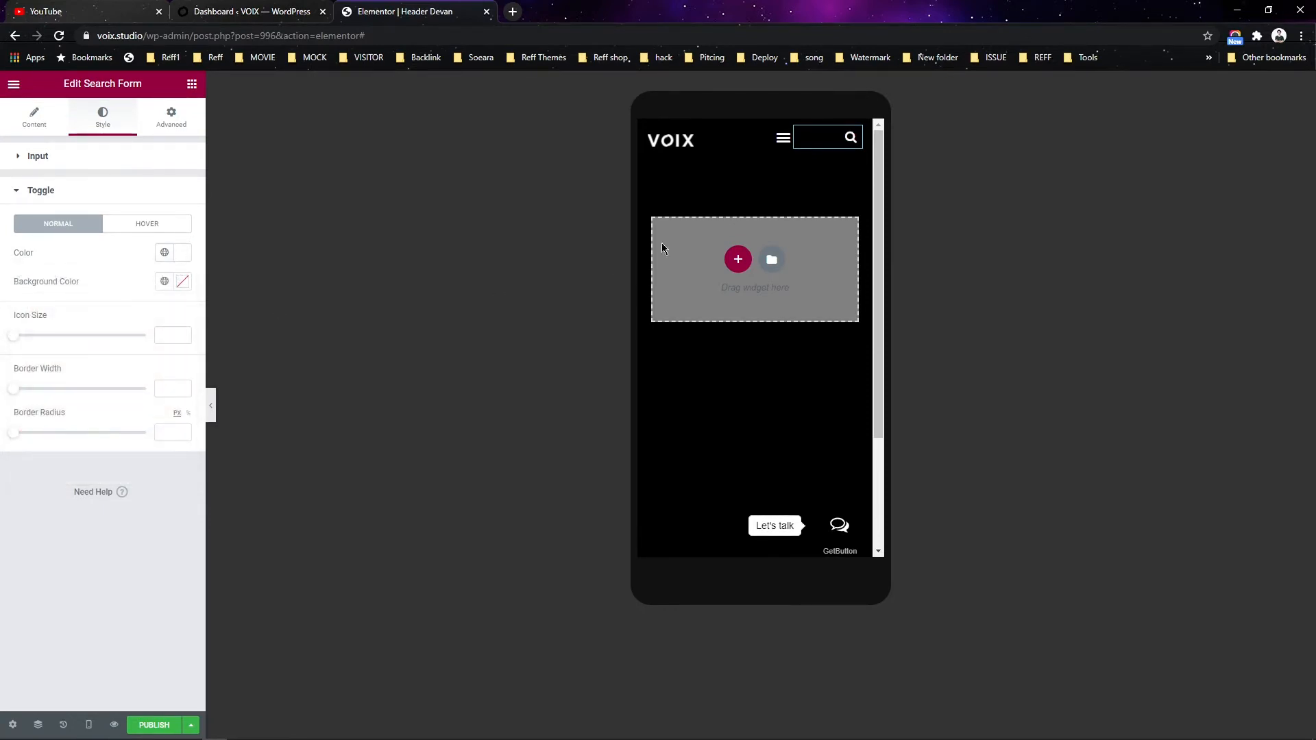
- Try widening the navigation menu column to 17% on mobile, returning its width to 10%
{"action": "left_click", "coordinate": [779, 136]}
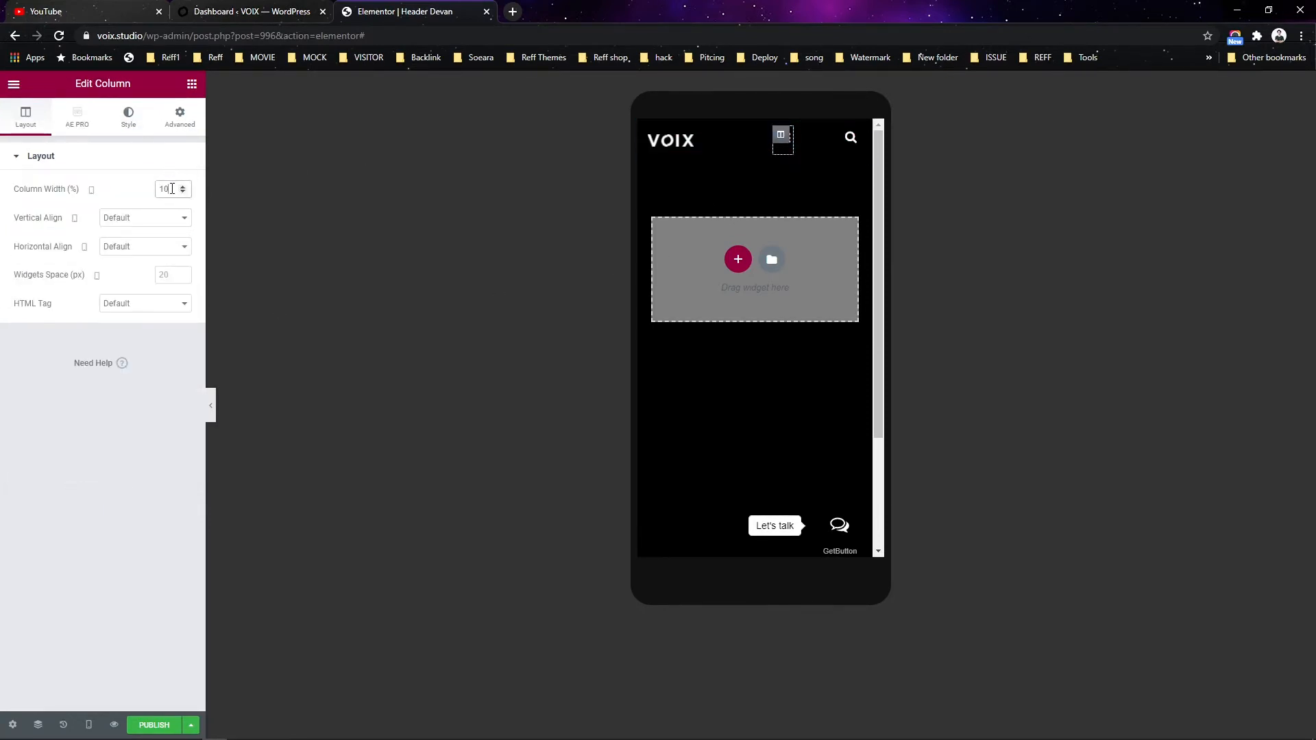
{"action": "key", "text": "Up"}
{"action": "key", "text": "Up"}
{"action": "key", "text": "Up"}
{"action": "key", "text": "Up"}
{"action": "key", "text": "Up"}
{"action": "key", "text": "Up"}
{"action": "key", "text": "Up"}
{"action": "key", "text": "Up"}
{"action": "key", "text": "Up"}
{"action": "key", "text": "Up"}
{"action": "key", "text": "Up"}
{"action": "key", "text": "Up"}
{"action": "key", "text": "Up"}
{"action": "key", "text": "Up"}
{"action": "key", "text": "Up"}
{"action": "key", "text": "Up"}
{"action": "key", "text": "Up"}
{"action": "key", "text": "Up"}
{"action": "key", "text": "Up"}
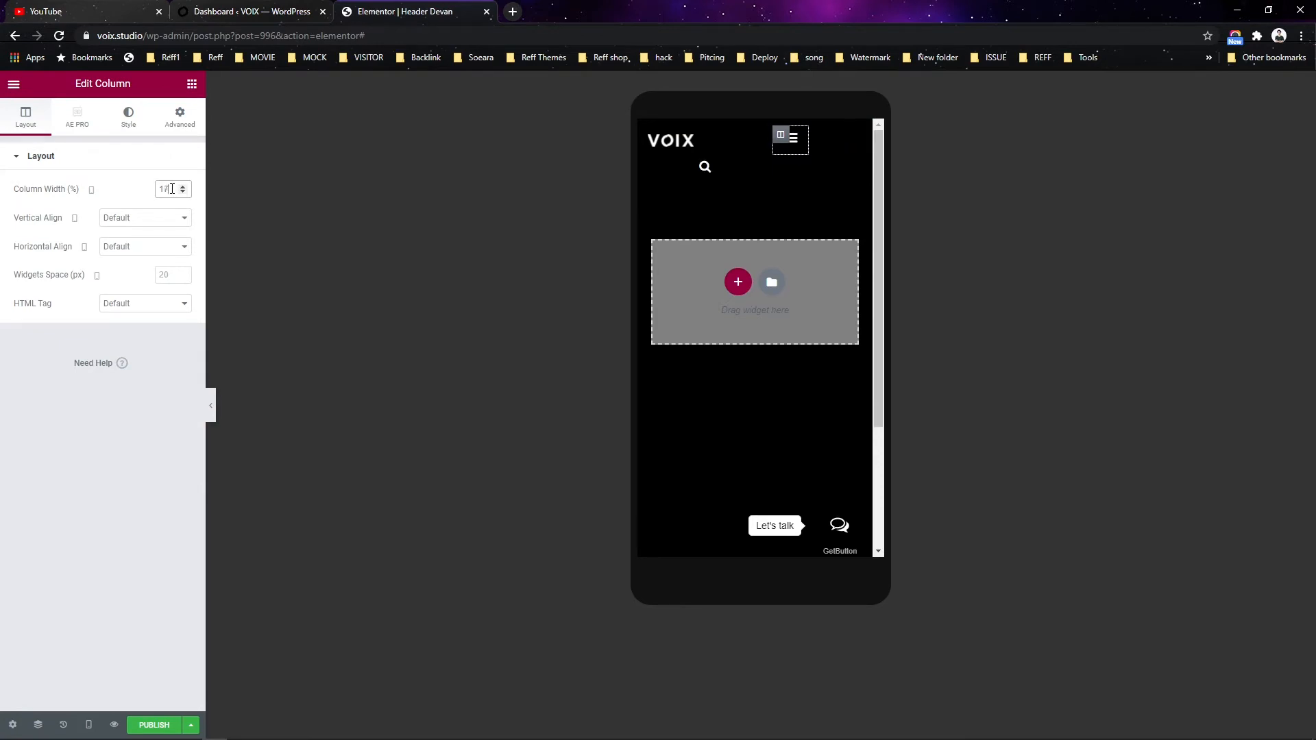
{"action": "key", "text": "Down"}
{"action": "key", "text": "Down"}
{"action": "key", "text": "Down"}
{"action": "key", "text": "Down"}
{"action": "key", "text": "Down"}
{"action": "key", "text": "Down"}
{"action": "key", "text": "Down"}
{"action": "key", "text": "Down"}
{"action": "key", "text": "Down"}
{"action": "key", "text": "Down"}
{"action": "key", "text": "Down"}
{"action": "key", "text": "Down"}
{"action": "key", "text": "Down"}
{"action": "key", "text": "Down"}
{"action": "key", "text": "Down"}
{"action": "key", "text": "Down"}
{"action": "key", "text": "Down"}
{"action": "key", "text": "Down"}
{"action": "key", "text": "Down"}
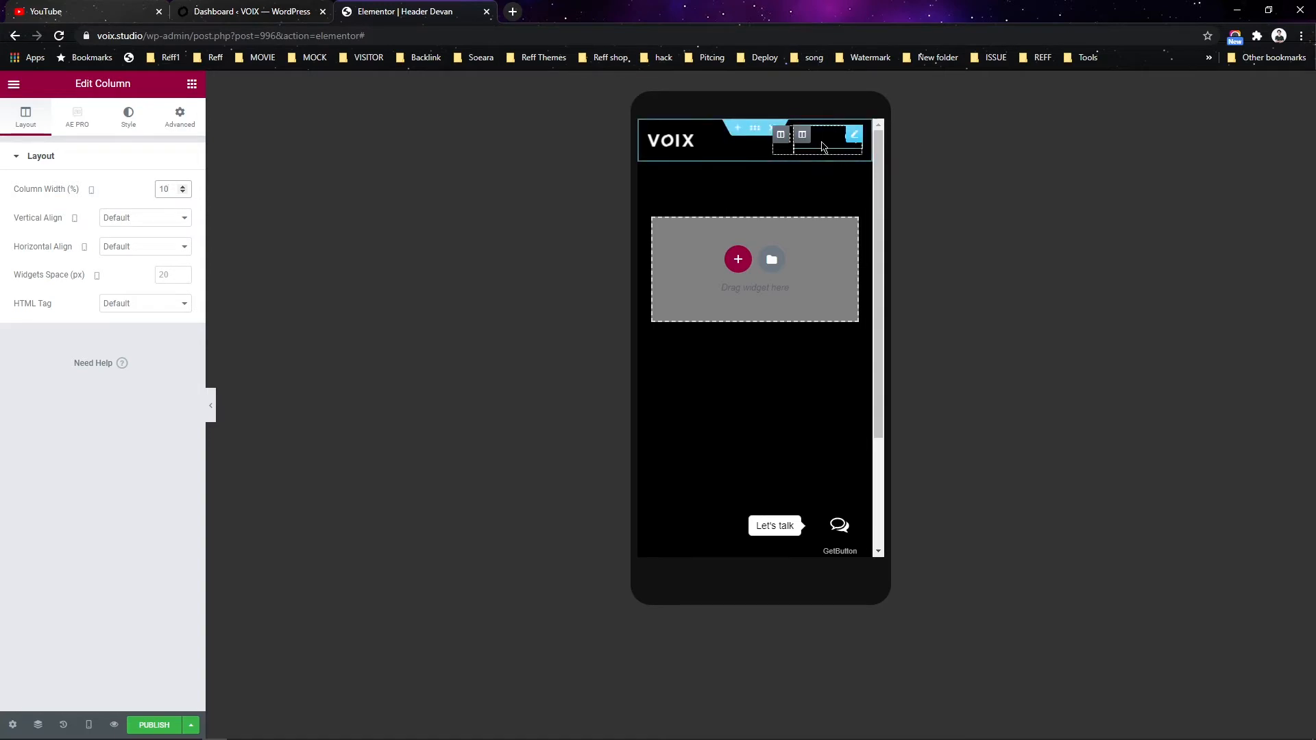
- Set the search form column's mobile width to 9%
{"action": "left_click", "coordinate": [801, 135]}
{"action": "key", "text": "Down"}
{"action": "key", "text": "Down"}
{"action": "key", "text": "Down"}
{"action": "key", "text": "Down"}
{"action": "key", "text": "Down"}
{"action": "key", "text": "Down"}
{"action": "key", "text": "Down"}
{"action": "key", "text": "Down"}
{"action": "key", "text": "Down"}
{"action": "key", "text": "Down"}
{"action": "key", "text": "Down"}
{"action": "key", "text": "Down"}
{"action": "key", "text": "Down"}
{"action": "key", "text": "Down"}
{"action": "key", "text": "Down"}
{"action": "key", "text": "Down"}
{"action": "key", "text": "Down"}
{"action": "key", "text": "Down"}
{"action": "key", "text": "Down"}
{"action": "key", "text": "Down"}
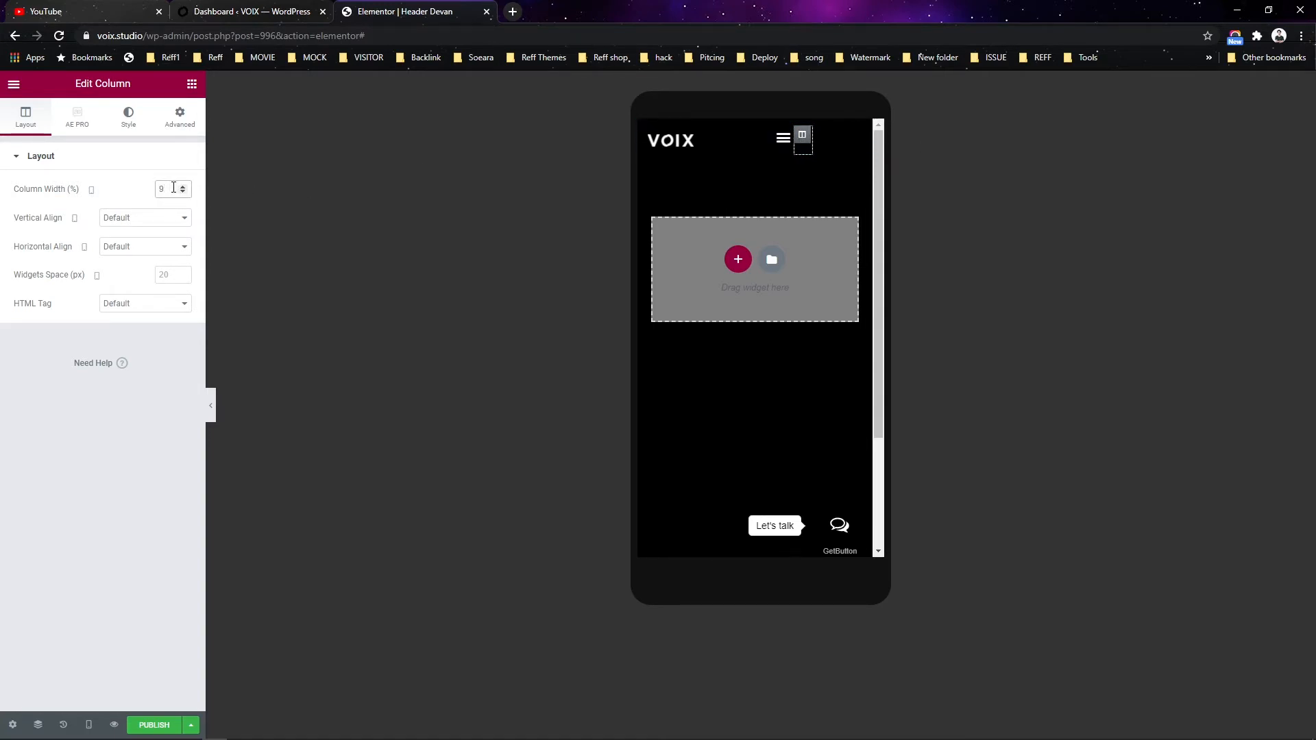
- Widen the logo column to 81% on mobile
{"action": "left_click", "coordinate": [658, 137]}
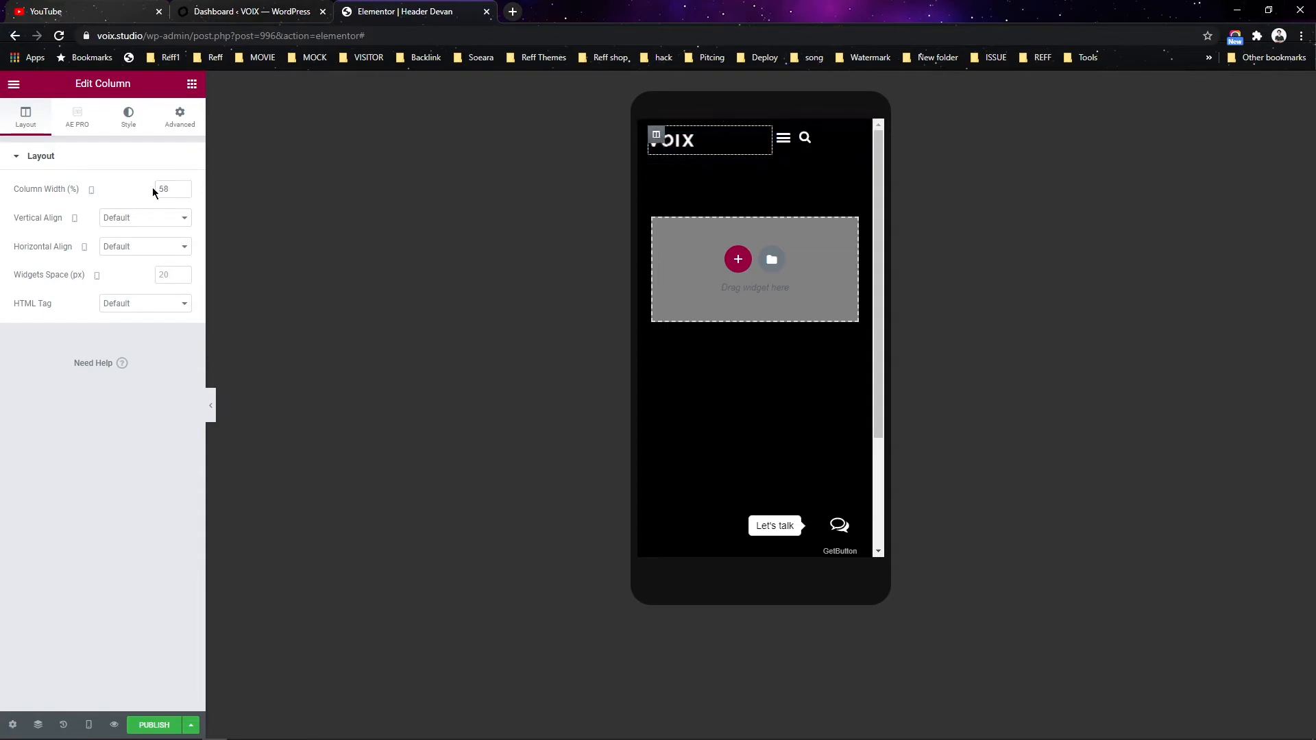
{"action": "key", "text": "Up"}
{"action": "key", "text": "Up"}
{"action": "key", "text": "Up"}
{"action": "key", "text": "Up"}
{"action": "key", "text": "Up"}
{"action": "key", "text": "Up"}
{"action": "key", "text": "Up"}
{"action": "key", "text": "Up"}
{"action": "key", "text": "Up"}
{"action": "key", "text": "Up"}
{"action": "key", "text": "Up"}
{"action": "key", "text": "Up"}
{"action": "key", "text": "Up"}
{"action": "key", "text": "Up"}
{"action": "key", "text": "Up"}
{"action": "key", "text": "Up"}
{"action": "key", "text": "Up"}
{"action": "key", "text": "Up"}
{"action": "key", "text": "Up"}
{"action": "key", "text": "Up"}
{"action": "key", "text": "Up"}
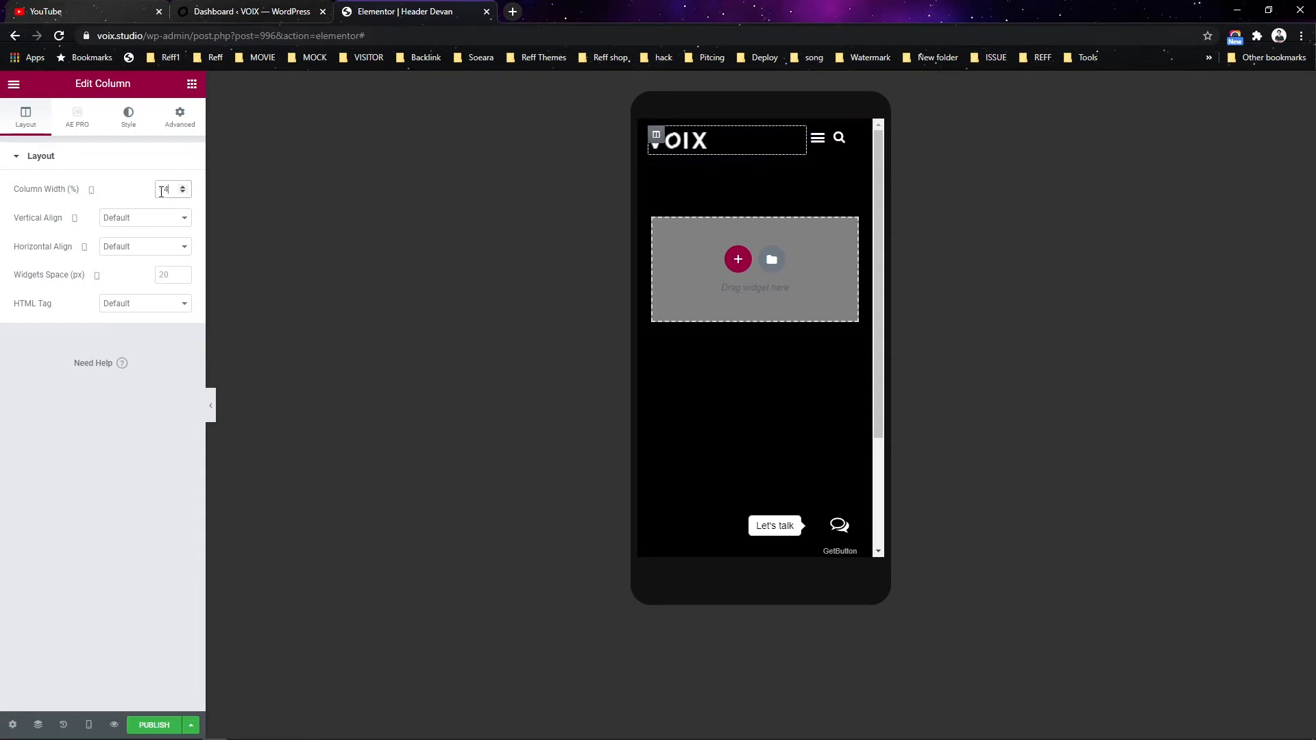
{"action": "key", "text": "Down"}
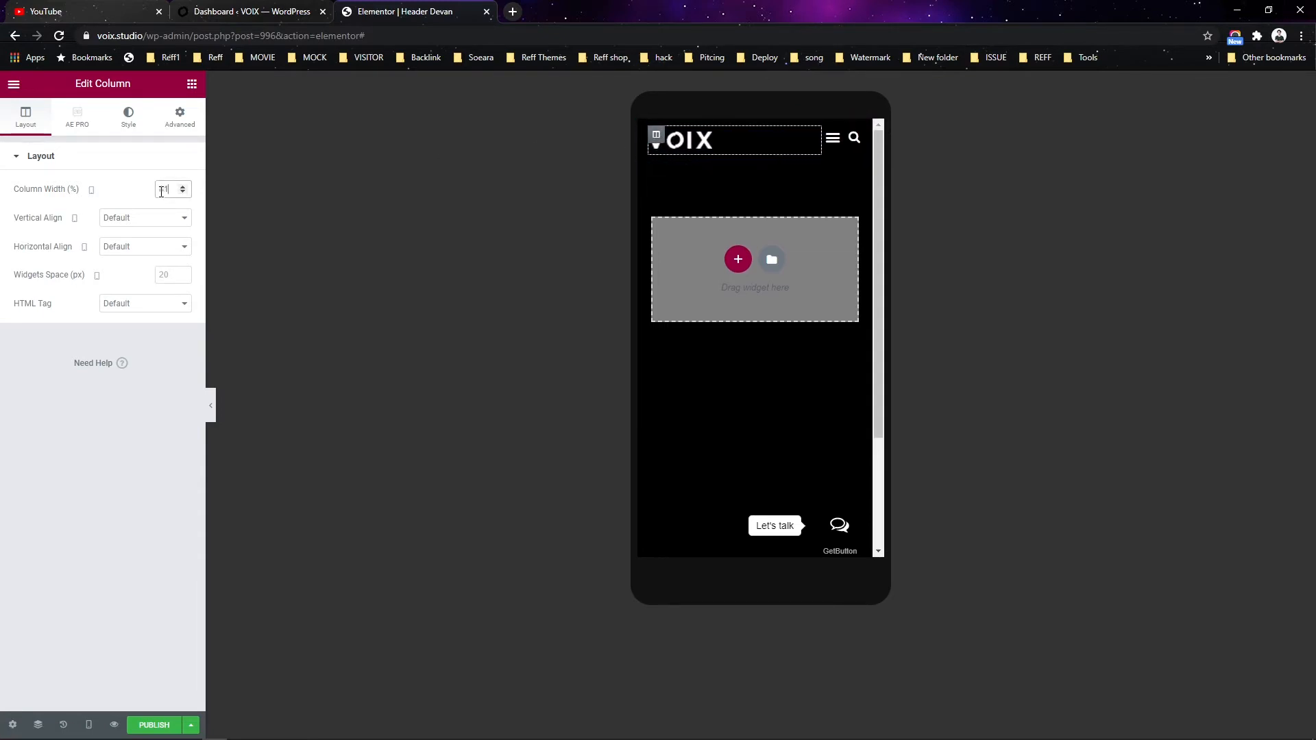
- Set the vertical alignment of the menu, search form and logo columns to Middle on mobile
{"action": "left_click", "coordinate": [832, 139]}
{"action": "left_click", "coordinate": [142, 220]}
{"action": "left_click", "coordinate": [142, 251]}
{"action": "left_click", "coordinate": [851, 136]}
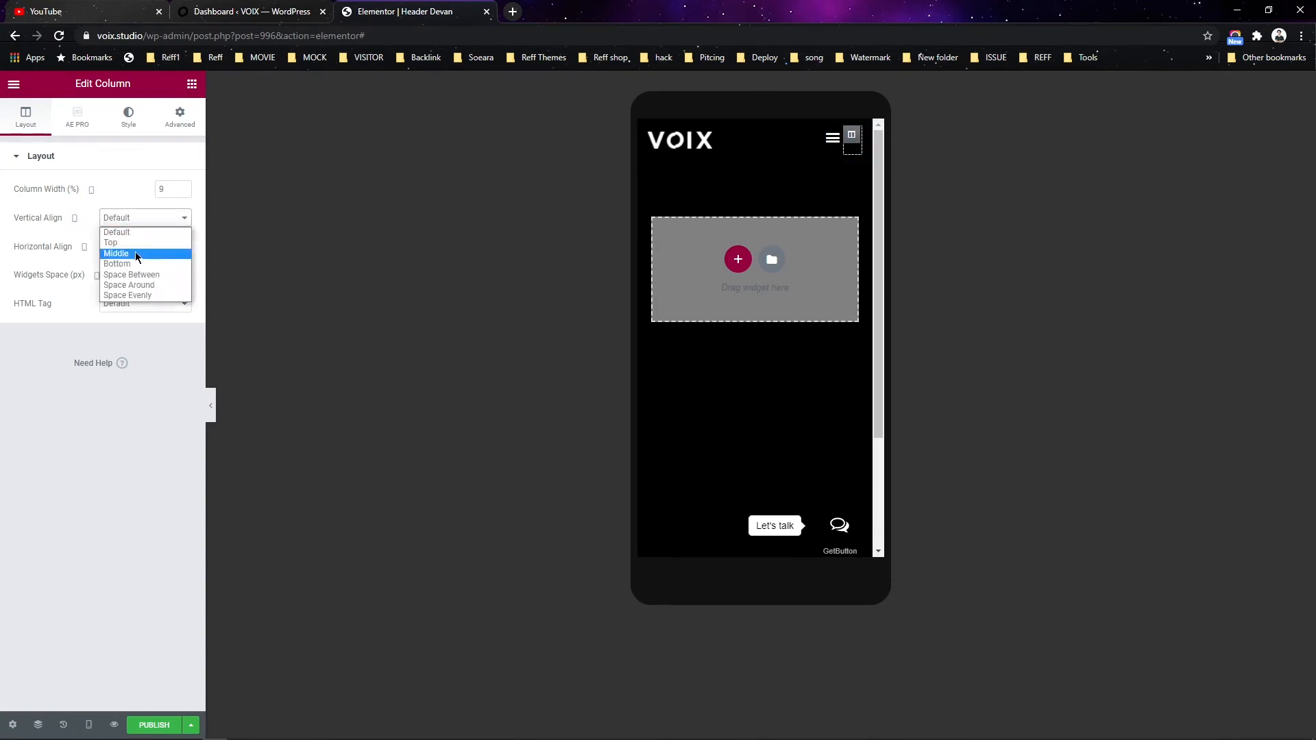
{"action": "left_click", "coordinate": [135, 253]}
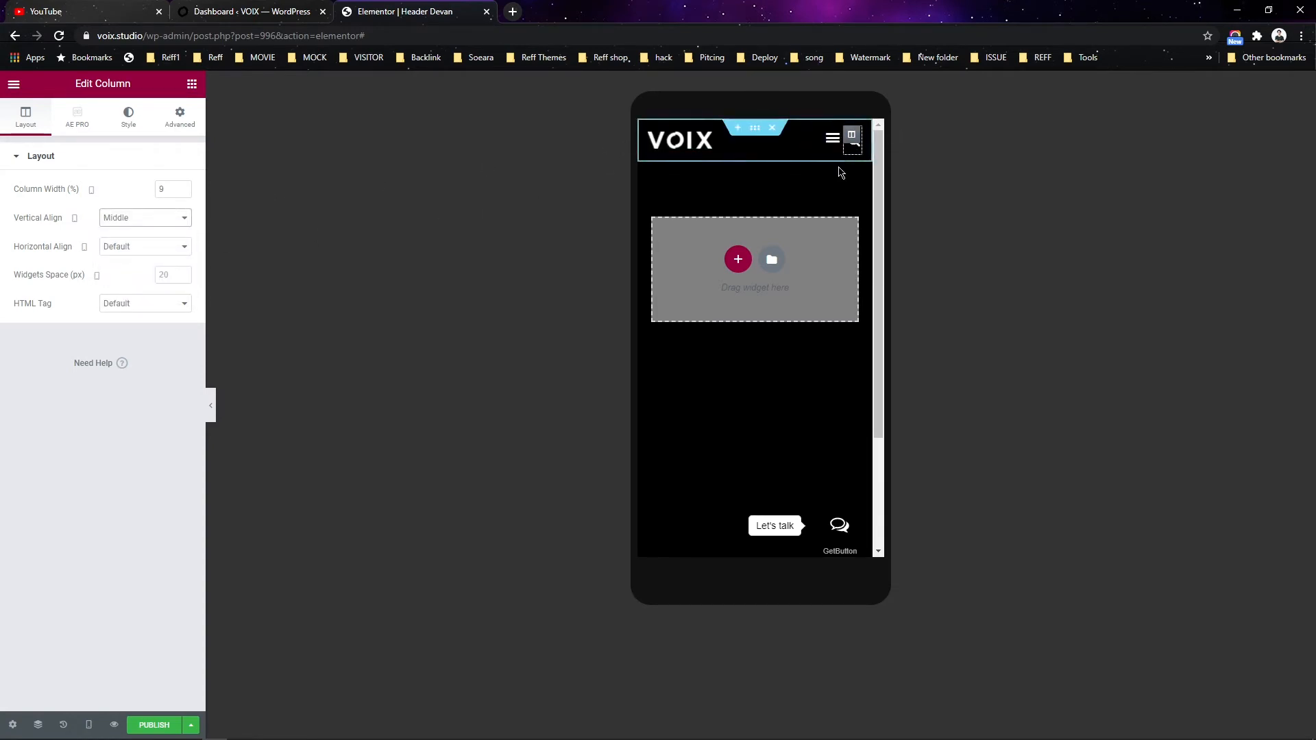
{"action": "left_click", "coordinate": [828, 139]}
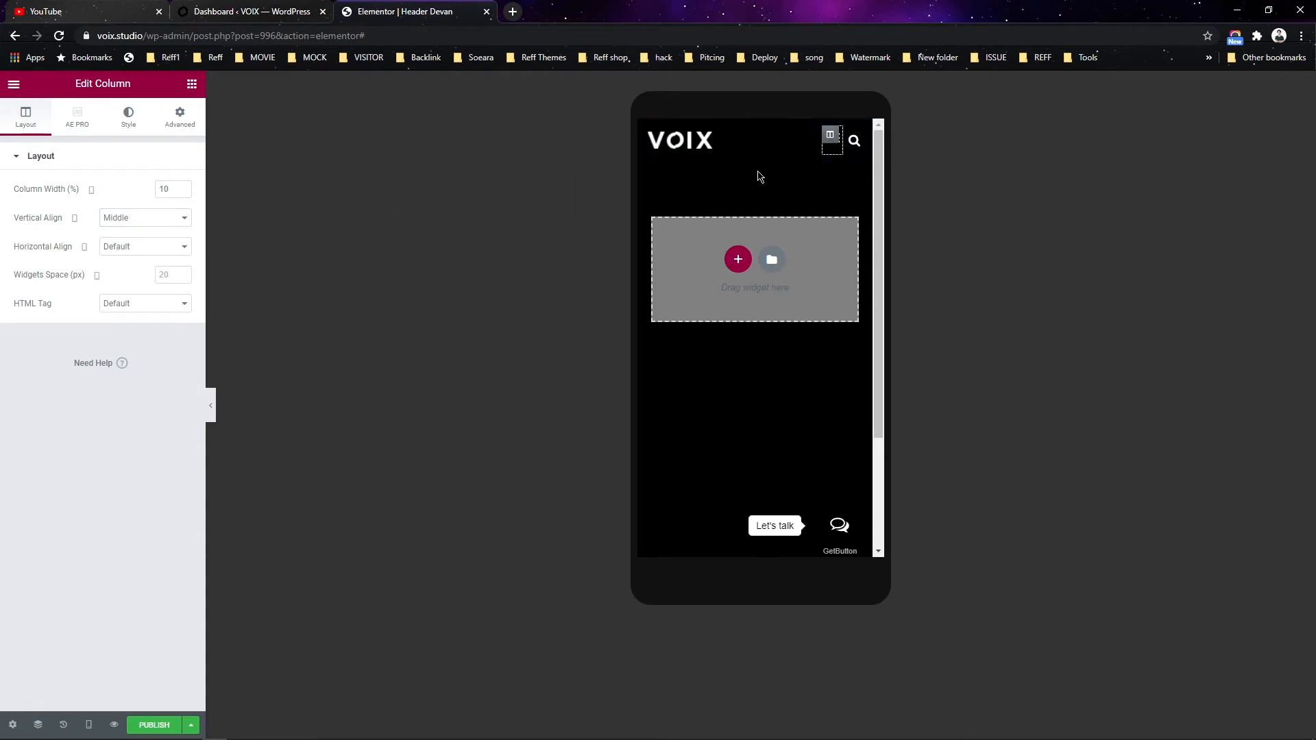
{"action": "left_click", "coordinate": [700, 144]}
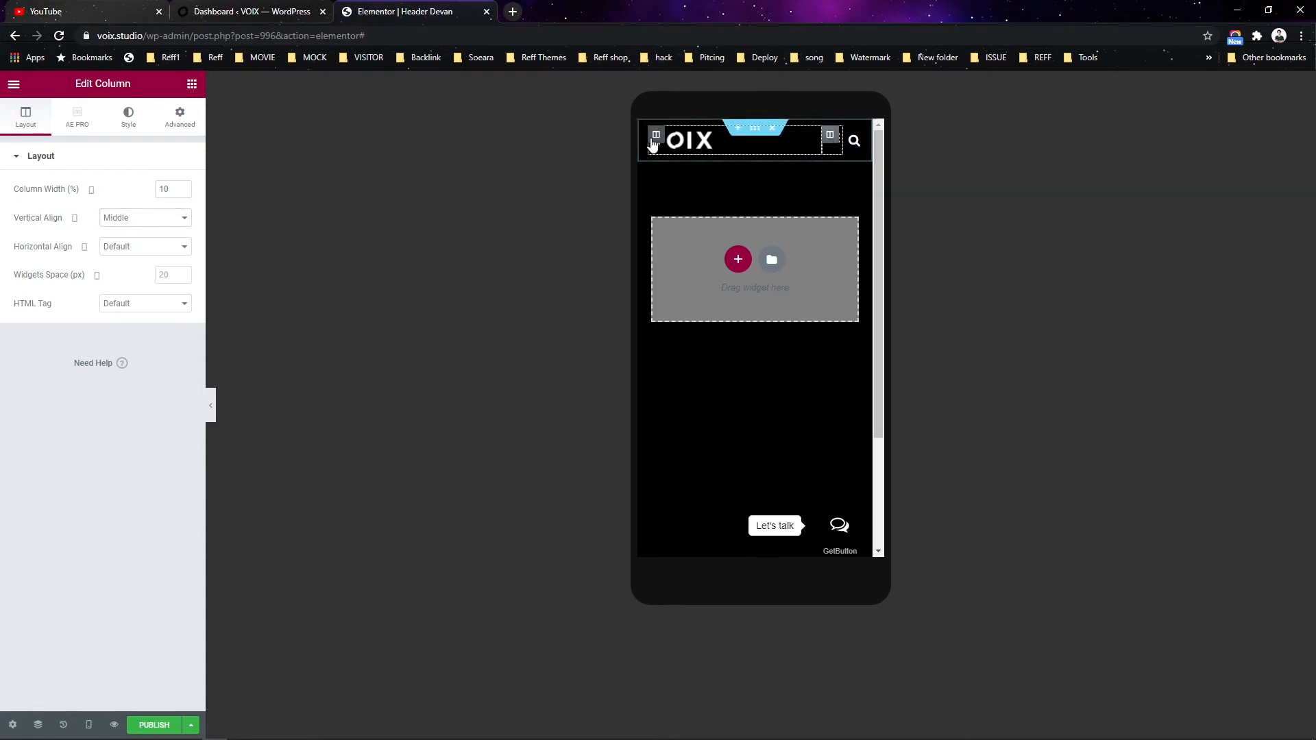
{"action": "left_click", "coordinate": [120, 224]}
{"action": "left_click", "coordinate": [127, 254]}
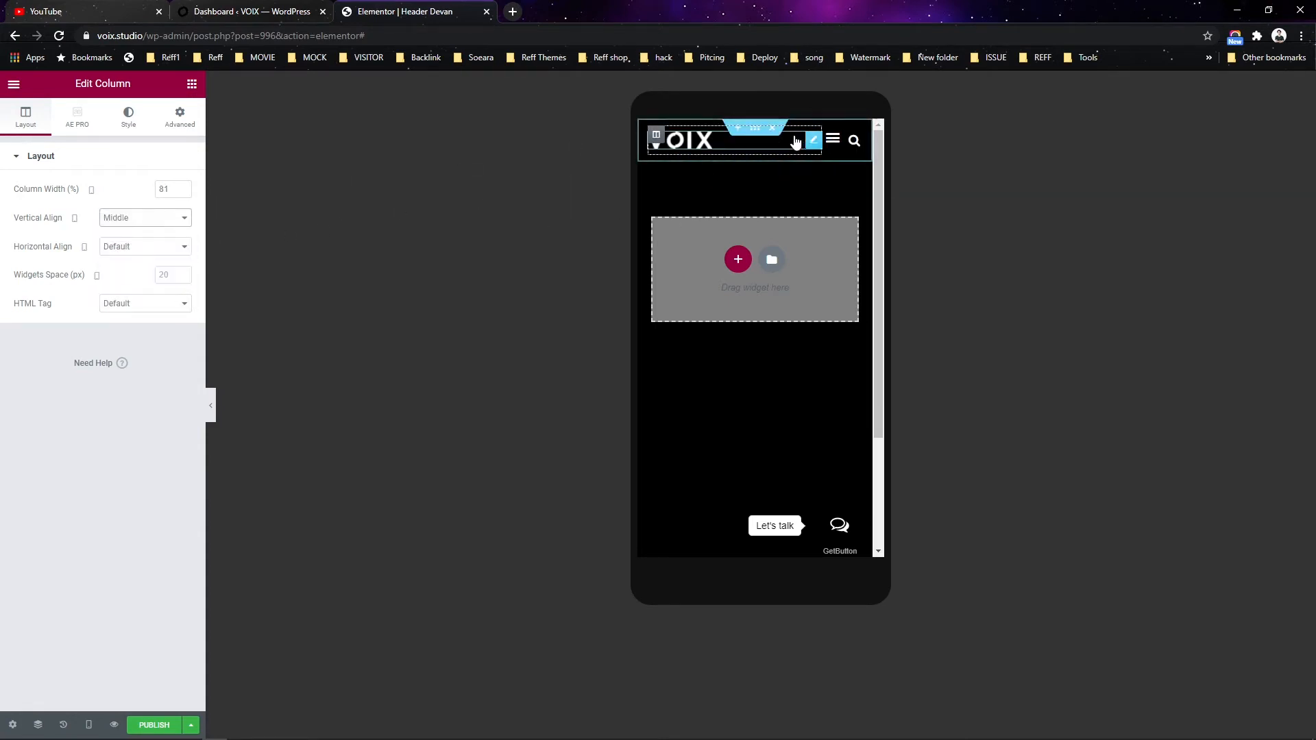
- Unlink the header section's mobile margin and padding, and set padding to 10 top and bottom, 15 right and left
{"action": "left_click", "coordinate": [755, 128]}
{"action": "left_click", "coordinate": [174, 205]}
{"action": "left_click", "coordinate": [174, 259]}
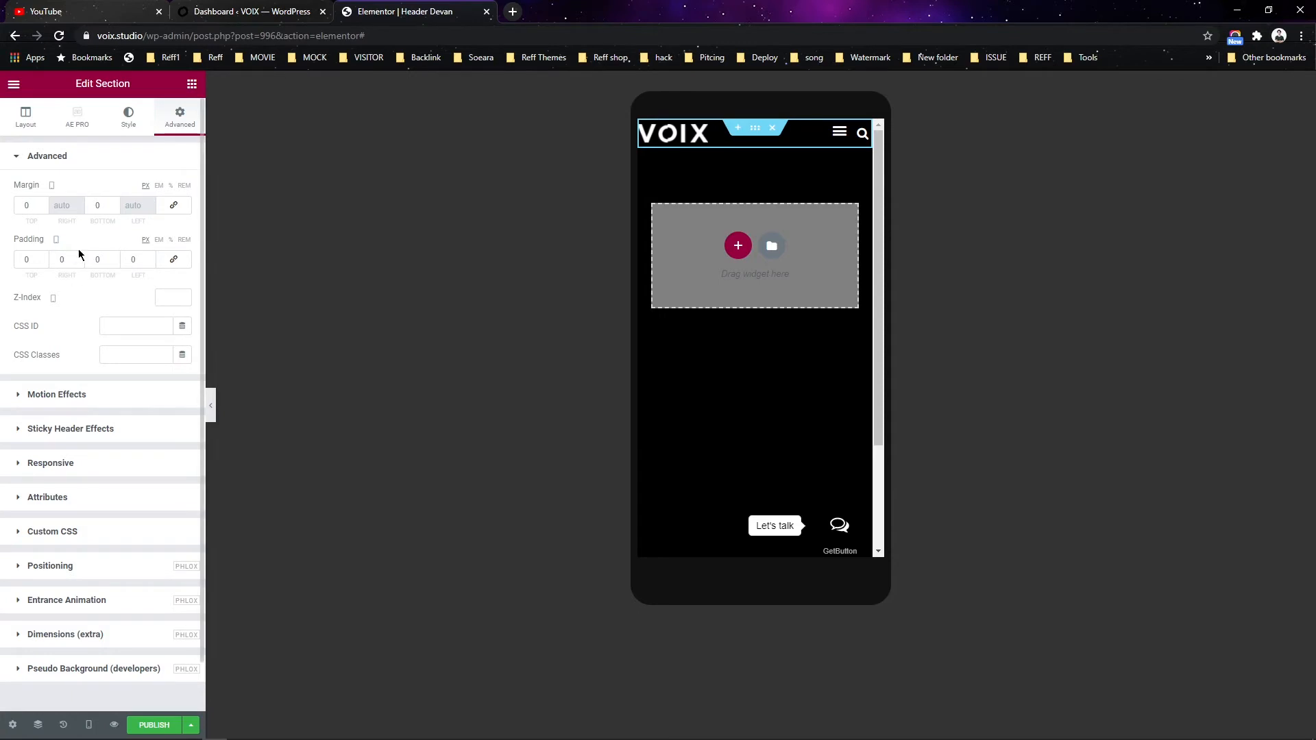
{"action": "left_click", "coordinate": [23, 254]}
{"action": "type", "text": "10"}
{"action": "left_click", "coordinate": [104, 259]}
{"action": "type", "text": "10"}
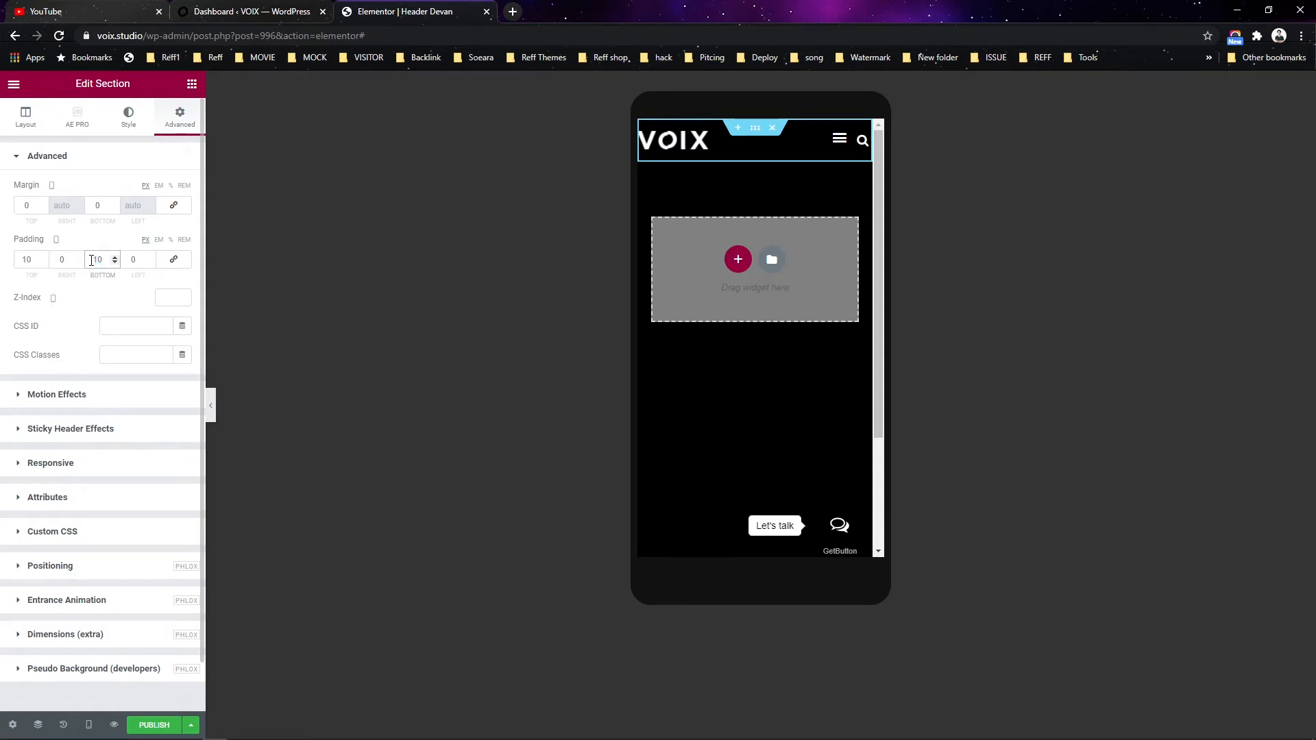
{"action": "left_click", "coordinate": [65, 260]}
{"action": "type", "text": "15"}
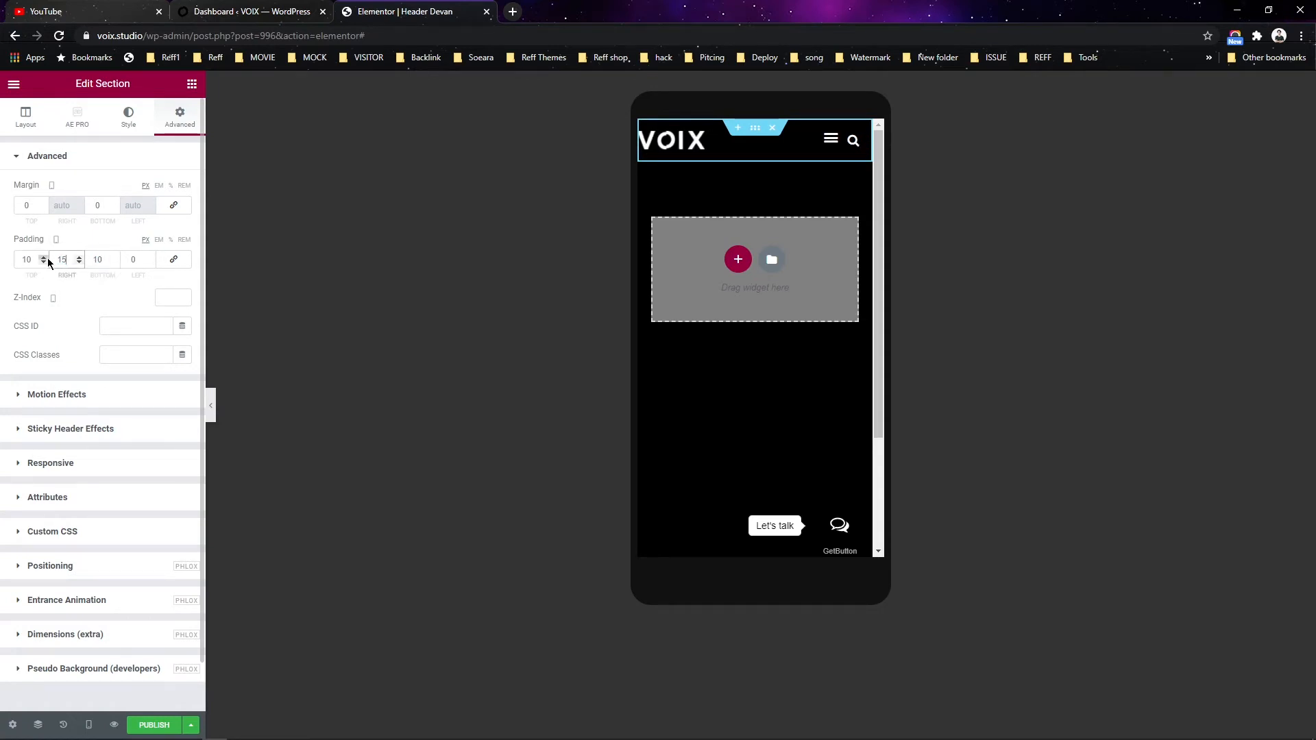
{"action": "left_click", "coordinate": [137, 259]}
{"action": "type", "text": "15"}
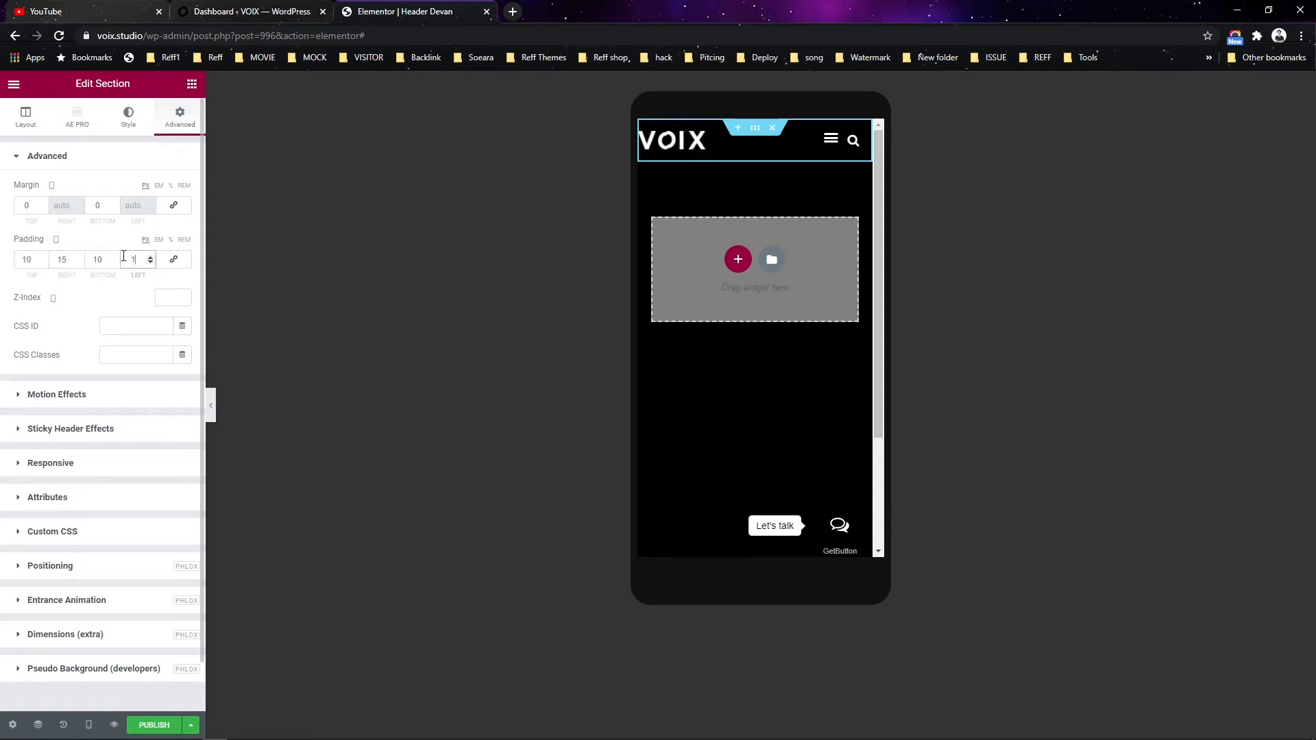
- Try a top margin of -2 on the navigation menu widget, resetting it to 0
{"action": "left_click", "coordinate": [838, 150]}
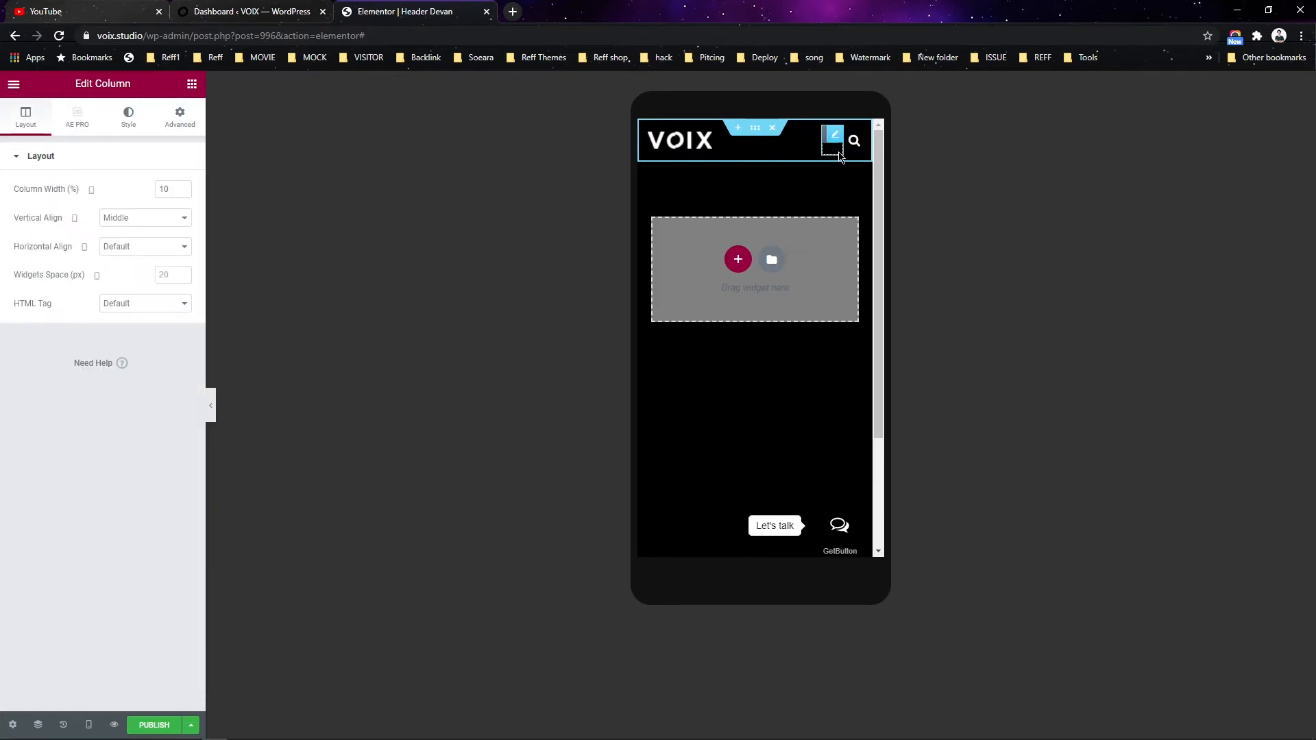
{"action": "left_click", "coordinate": [841, 141]}
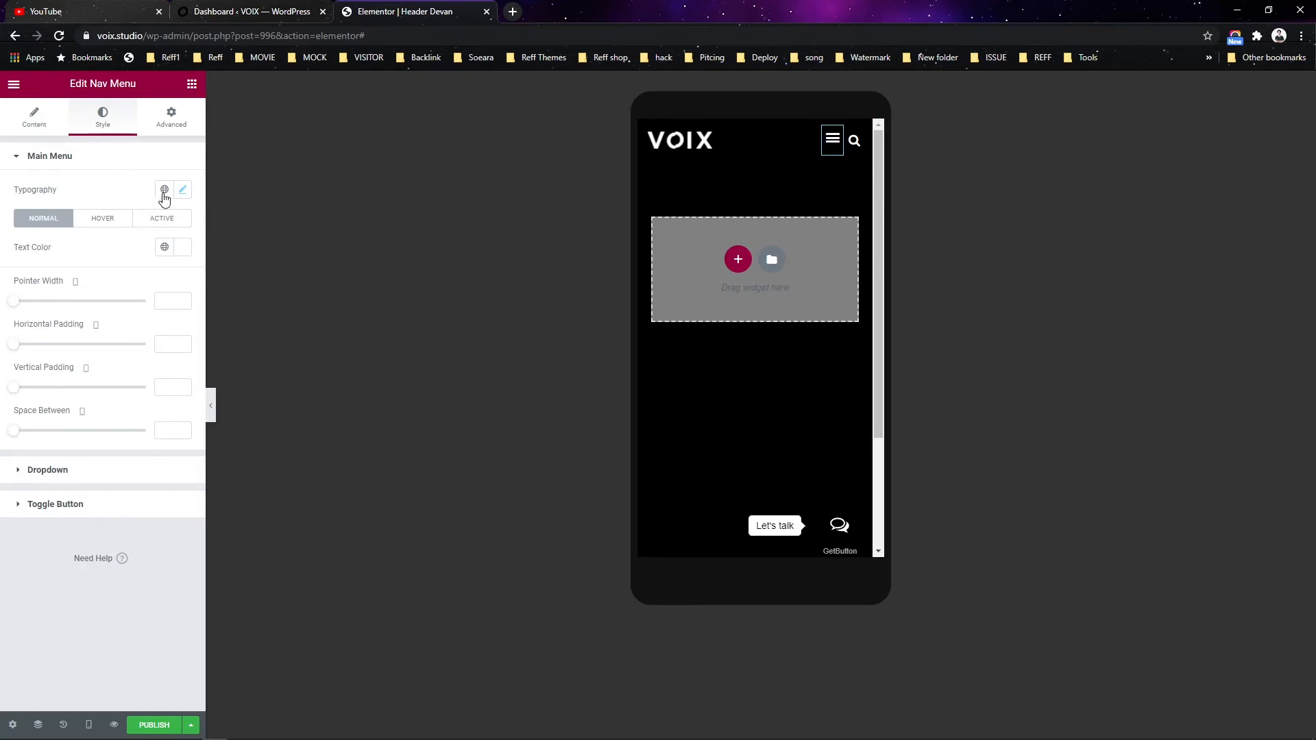
{"action": "left_click", "coordinate": [175, 130]}
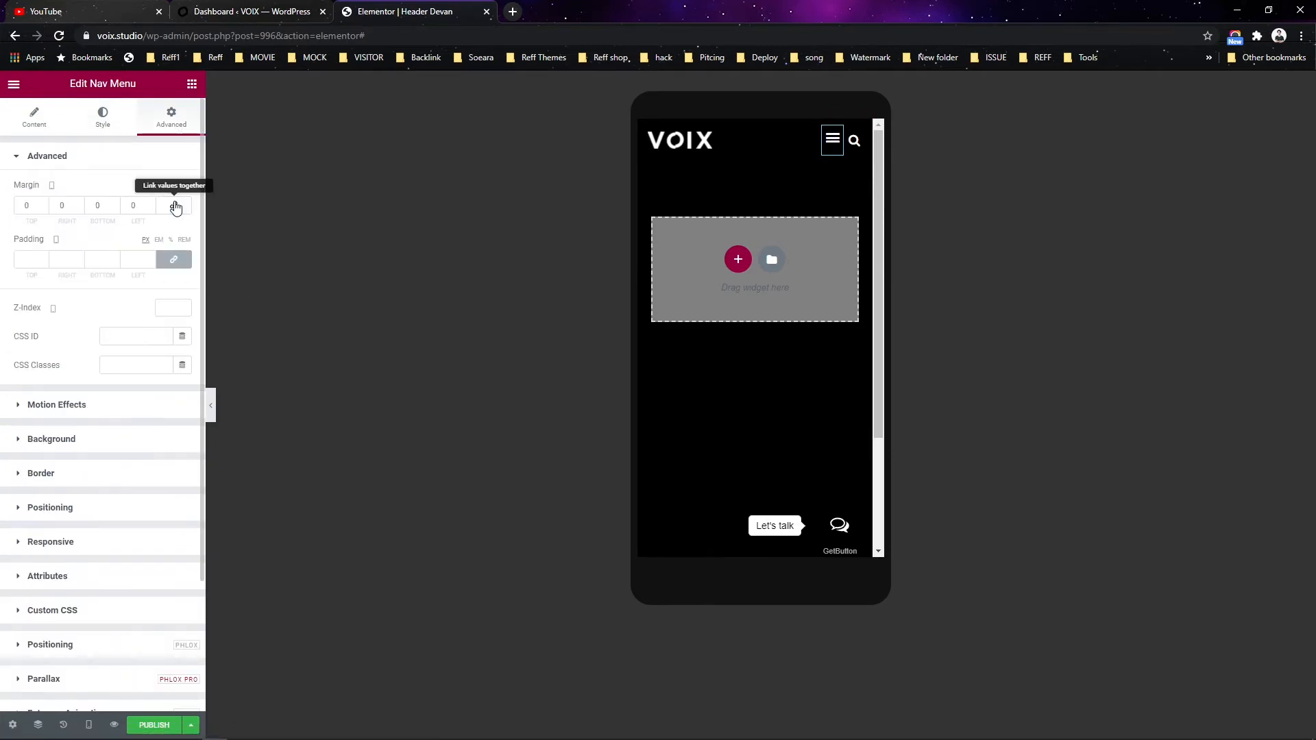
{"action": "left_click", "coordinate": [21, 207]}
{"action": "type", "text": "1"}
{"action": "key", "text": "Down"}
{"action": "key", "text": "Down"}
{"action": "key", "text": "Down"}
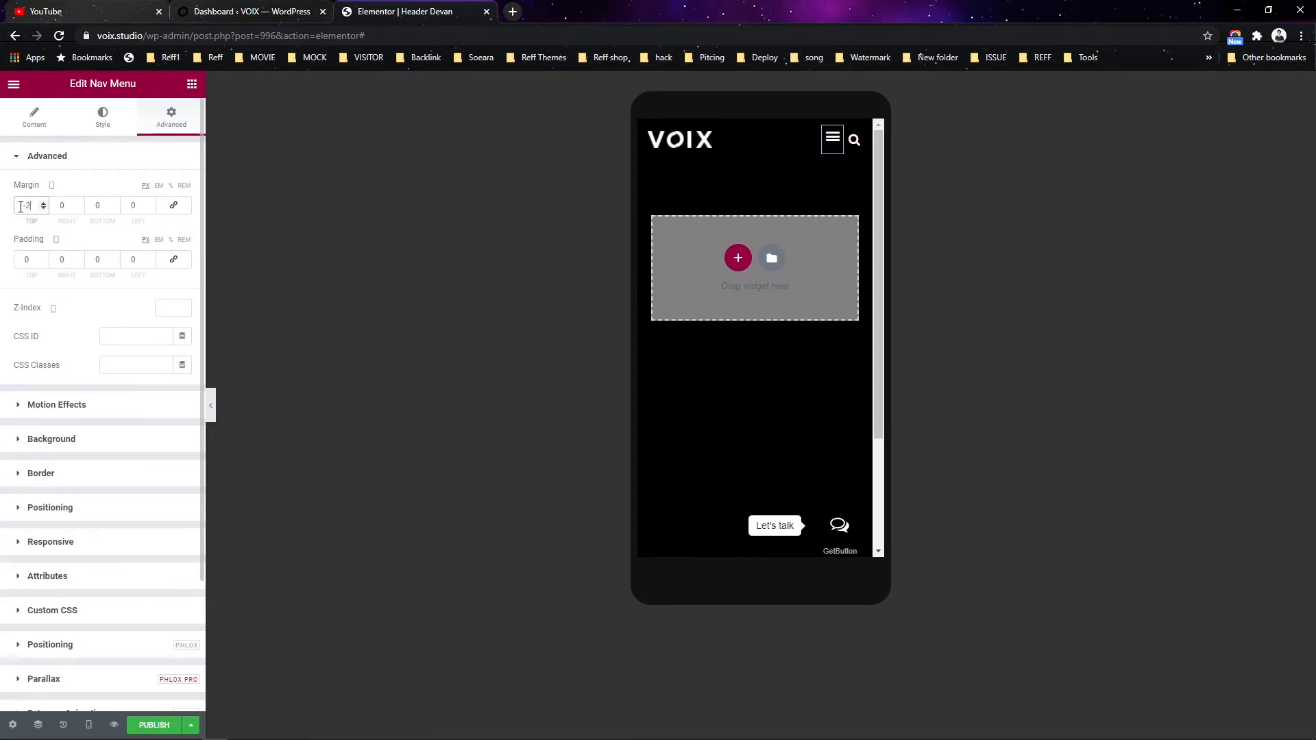
{"action": "key", "text": "Up"}
{"action": "key", "text": "Up"}
{"action": "key", "text": "Up"}
{"action": "key", "text": "BackSpace"}
- Set the navigation menu widget's mobile bottom margin to -8
{"action": "left_click", "coordinate": [92, 207]}
{"action": "type", "text": "1"}
{"action": "key", "text": "Down"}
{"action": "key", "text": "Down"}
{"action": "key", "text": "Down"}
{"action": "key", "text": "Down"}
{"action": "key", "text": "Down"}
{"action": "key", "text": "Down"}
{"action": "key", "text": "Down"}
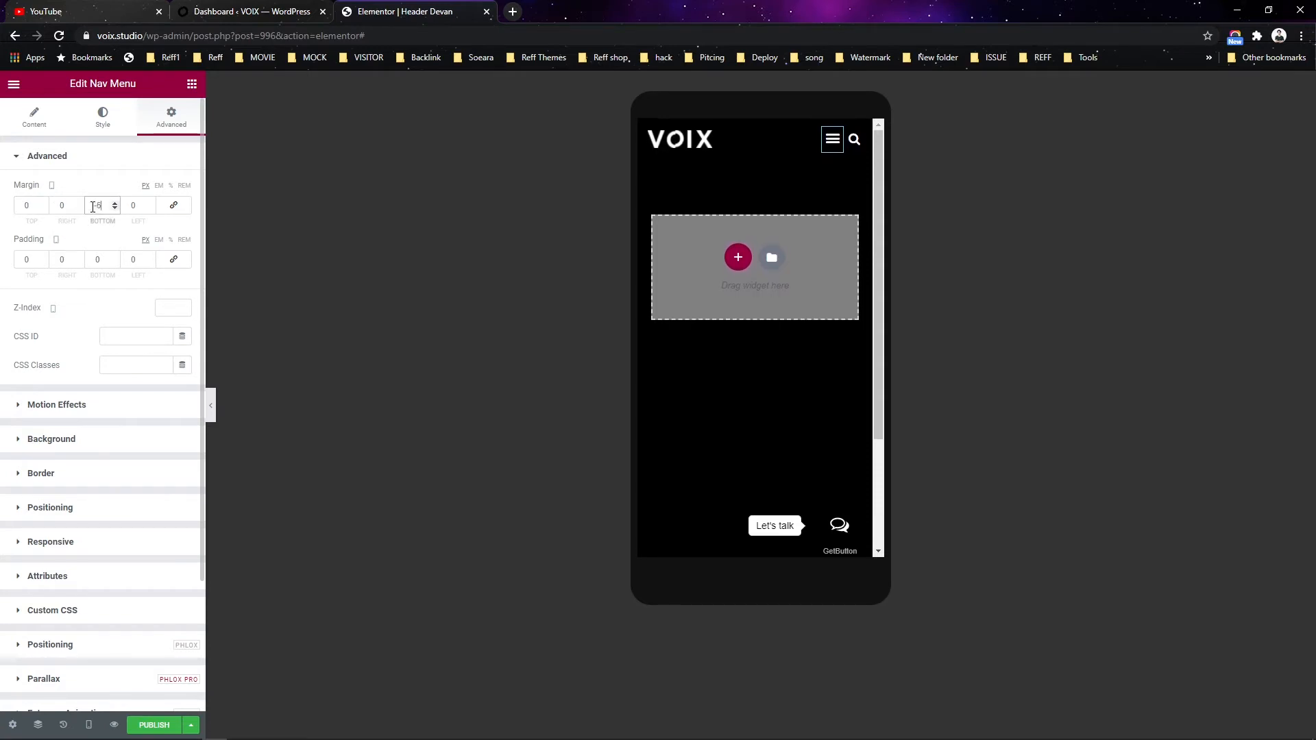
{"action": "key", "text": "Down"}
{"action": "key", "text": "Down"}
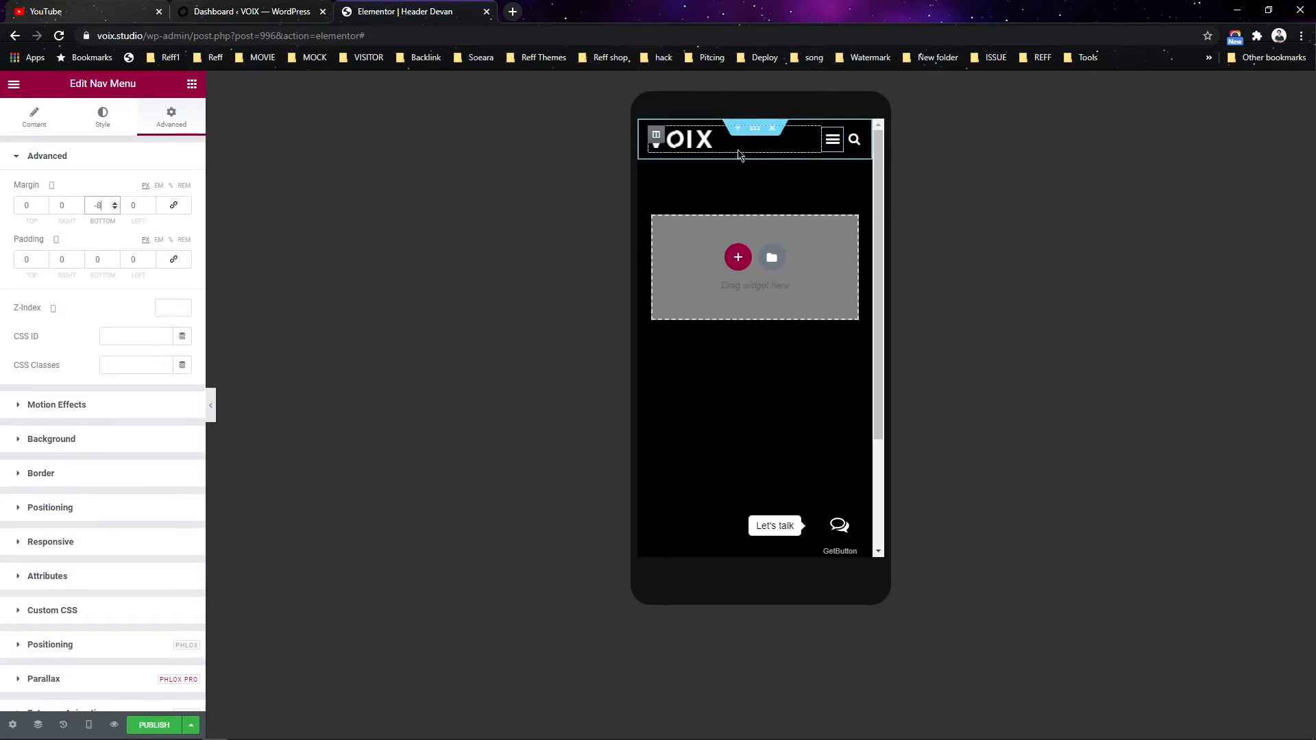
- Start publishing the header template and add an Include display condition for Entire Site
{"action": "left_click", "coordinate": [144, 726]}
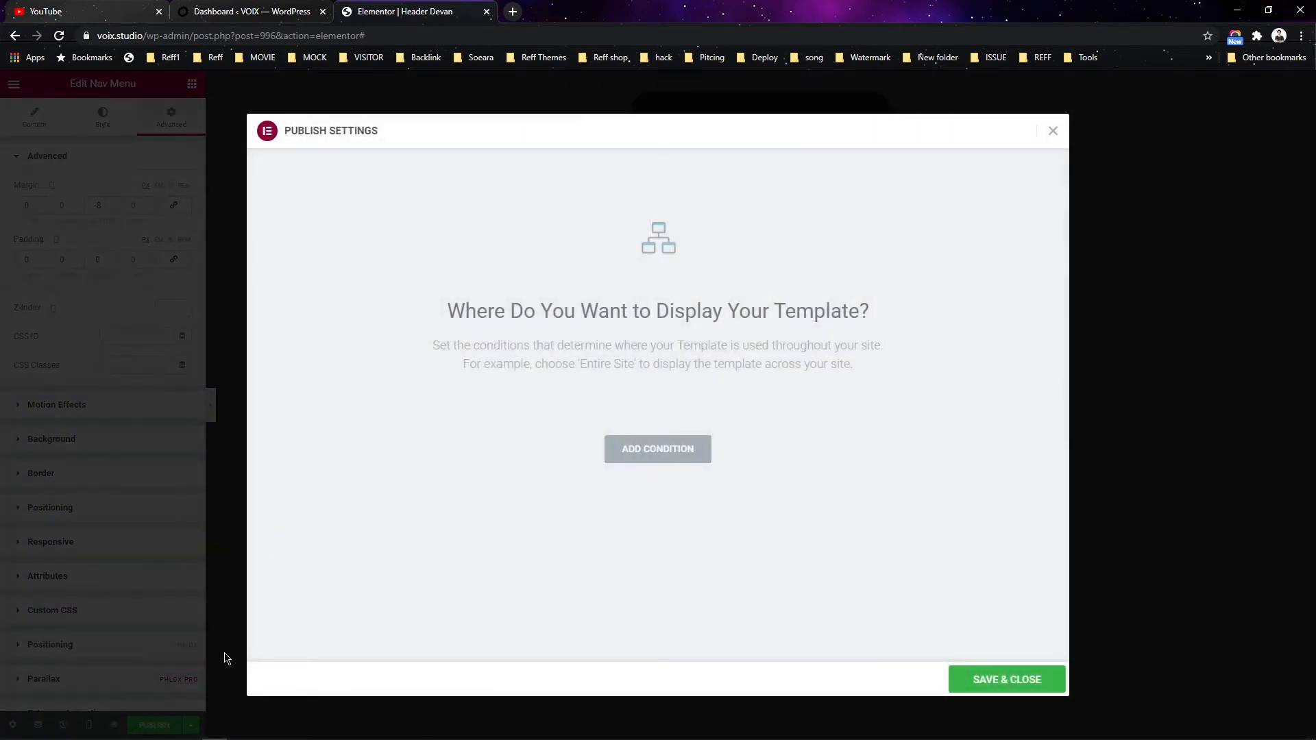
{"action": "left_click", "coordinate": [651, 461]}
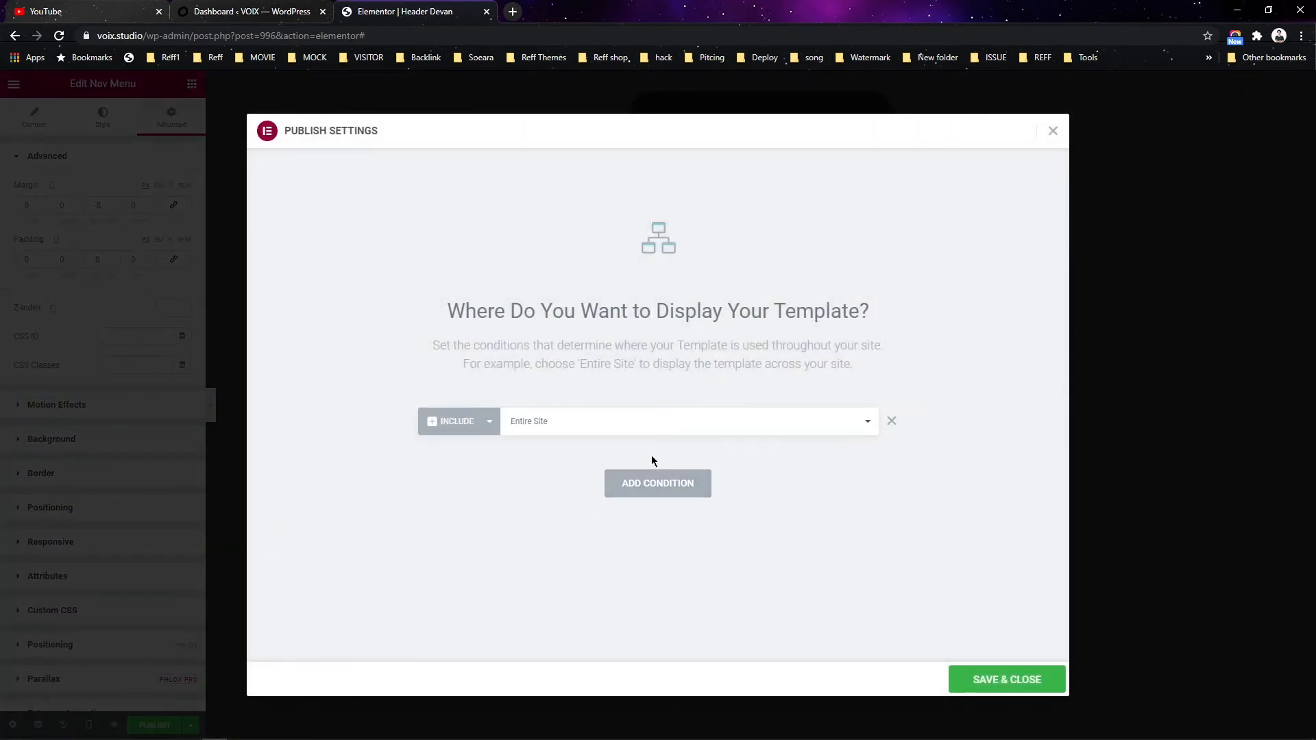
{"action": "left_click", "coordinate": [645, 423]}
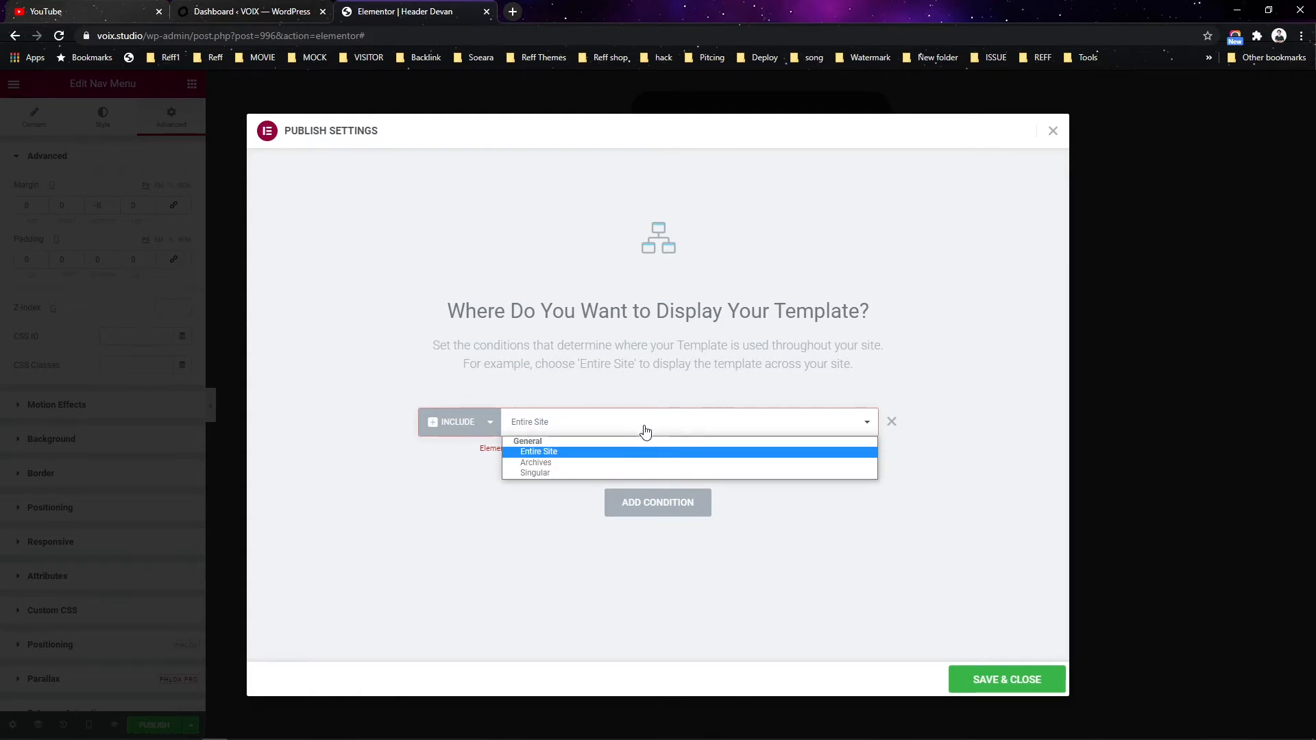
{"action": "left_click", "coordinate": [651, 371]}
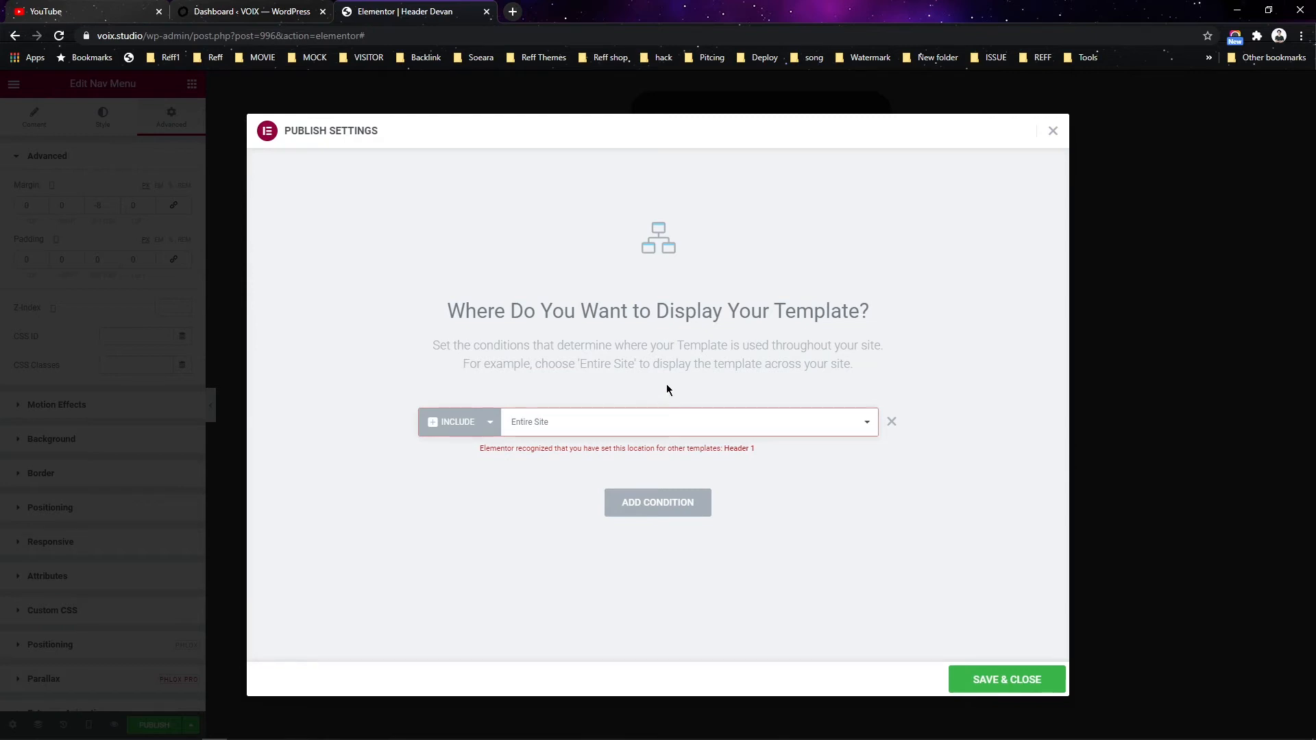
- Change the display condition to Singular with Pages as its target, and check the choices for specific pages
{"action": "left_click", "coordinate": [683, 427]}
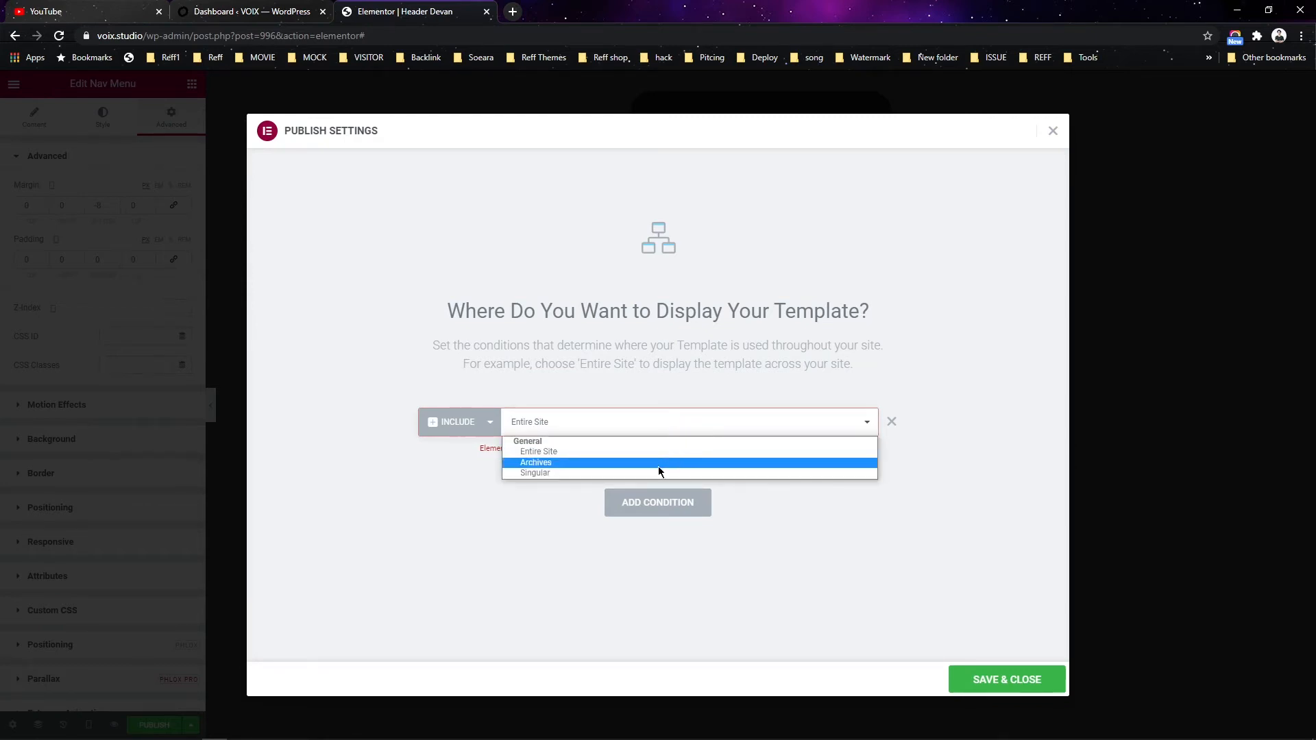
{"action": "left_click", "coordinate": [658, 471]}
{"action": "left_click", "coordinate": [690, 422]}
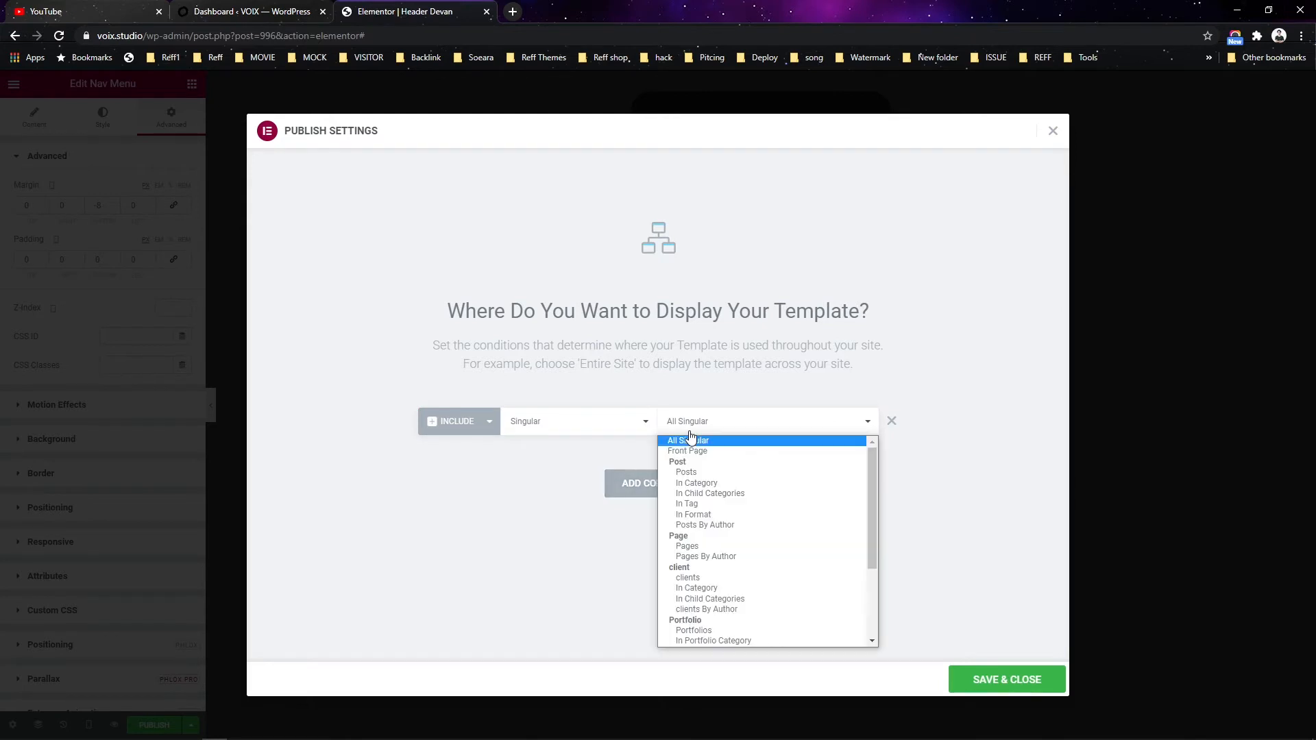
{"action": "left_click", "coordinate": [725, 546]}
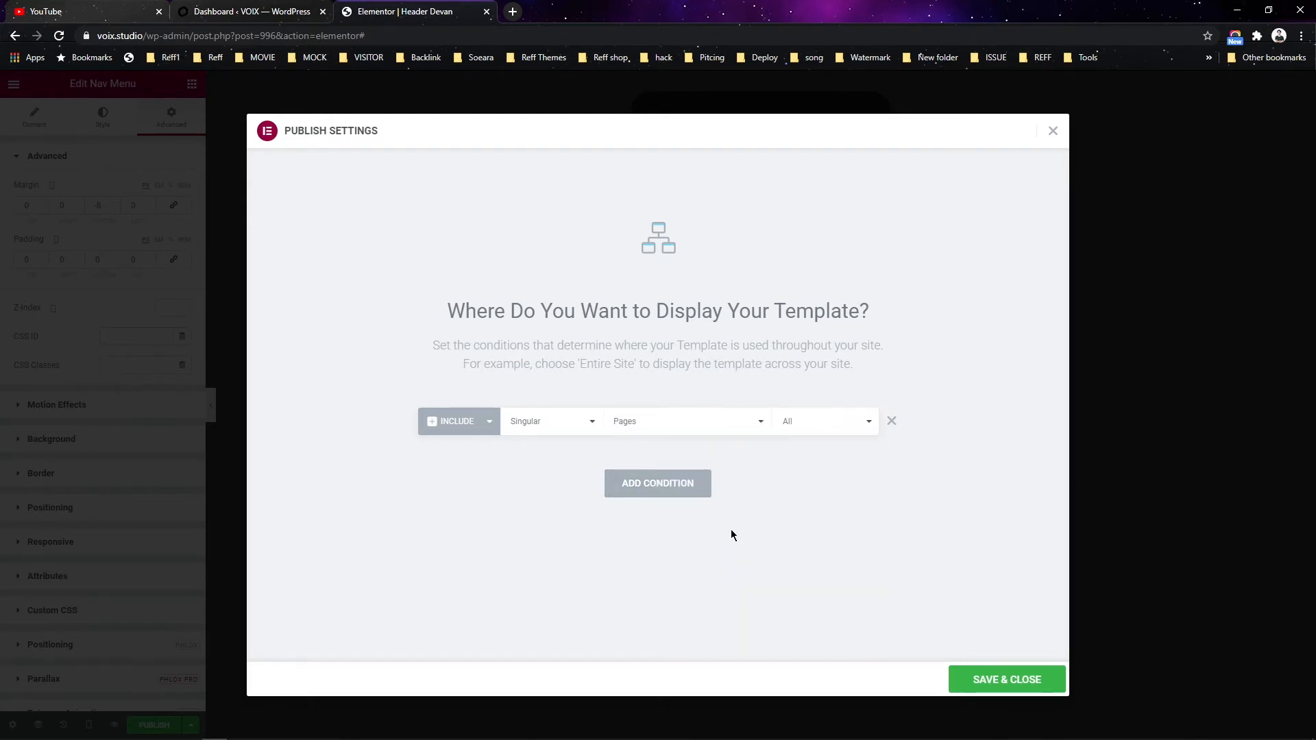
{"action": "left_click", "coordinate": [785, 430]}
{"action": "left_click", "coordinate": [789, 394]}
- Switch to the WordPress dashboard and start a new page, titling it with the first name from the header template followed by "Page"
{"action": "left_click", "coordinate": [288, 11]}
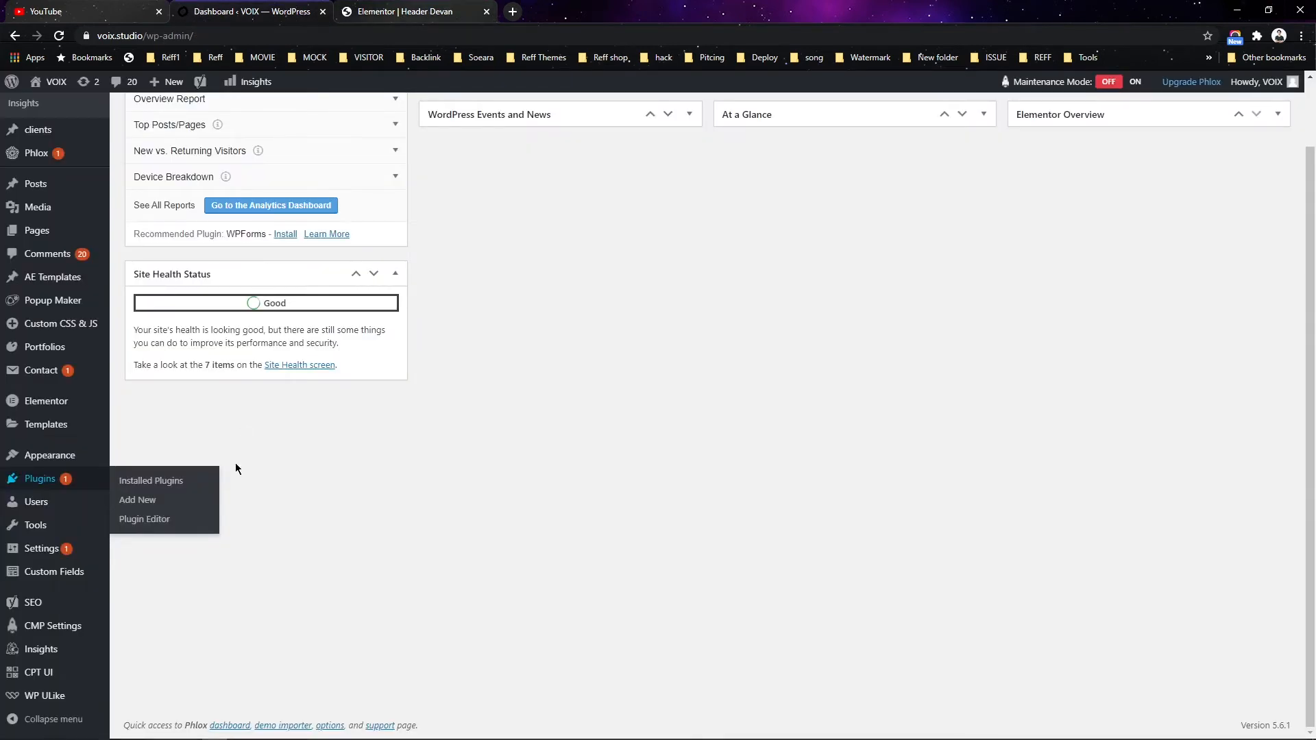
{"action": "scroll", "coordinate": [142, 316], "scroll_direction": "up", "scroll_amount": 1}
{"action": "mouse_move", "coordinate": [81, 301]}
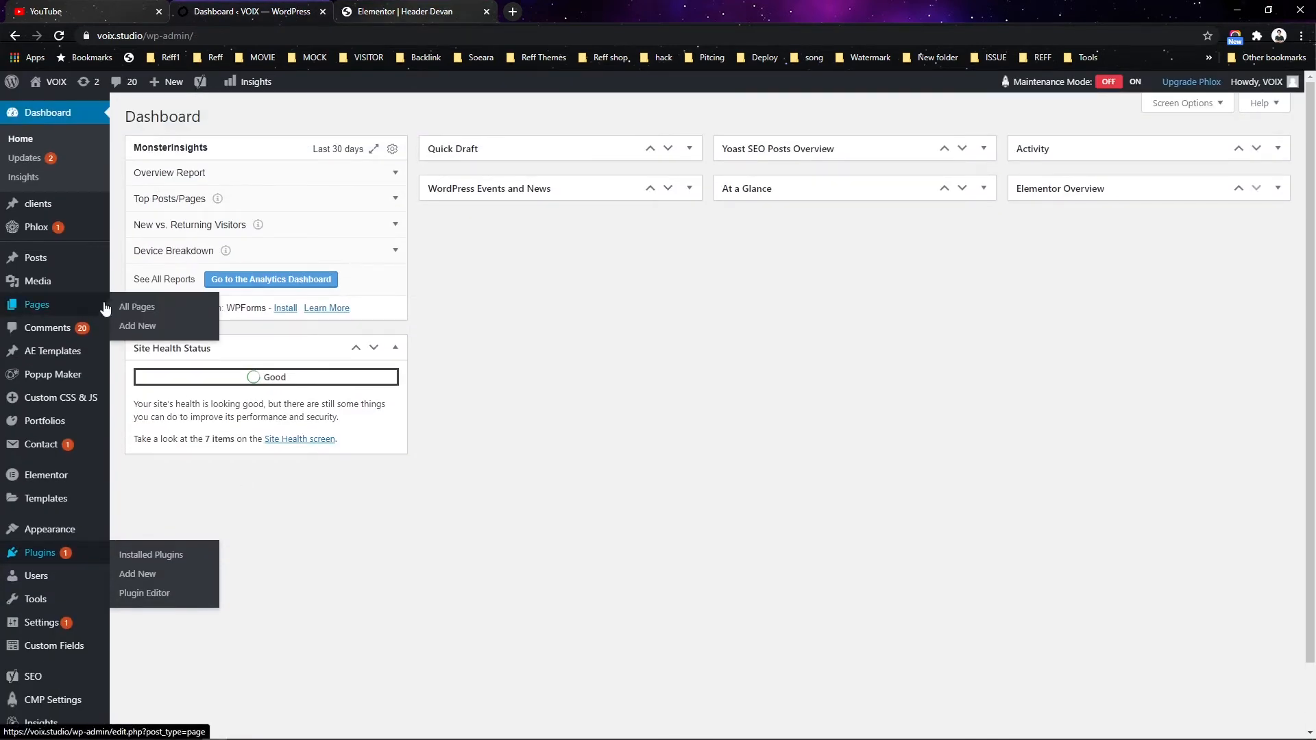
{"action": "left_click", "coordinate": [132, 328]}
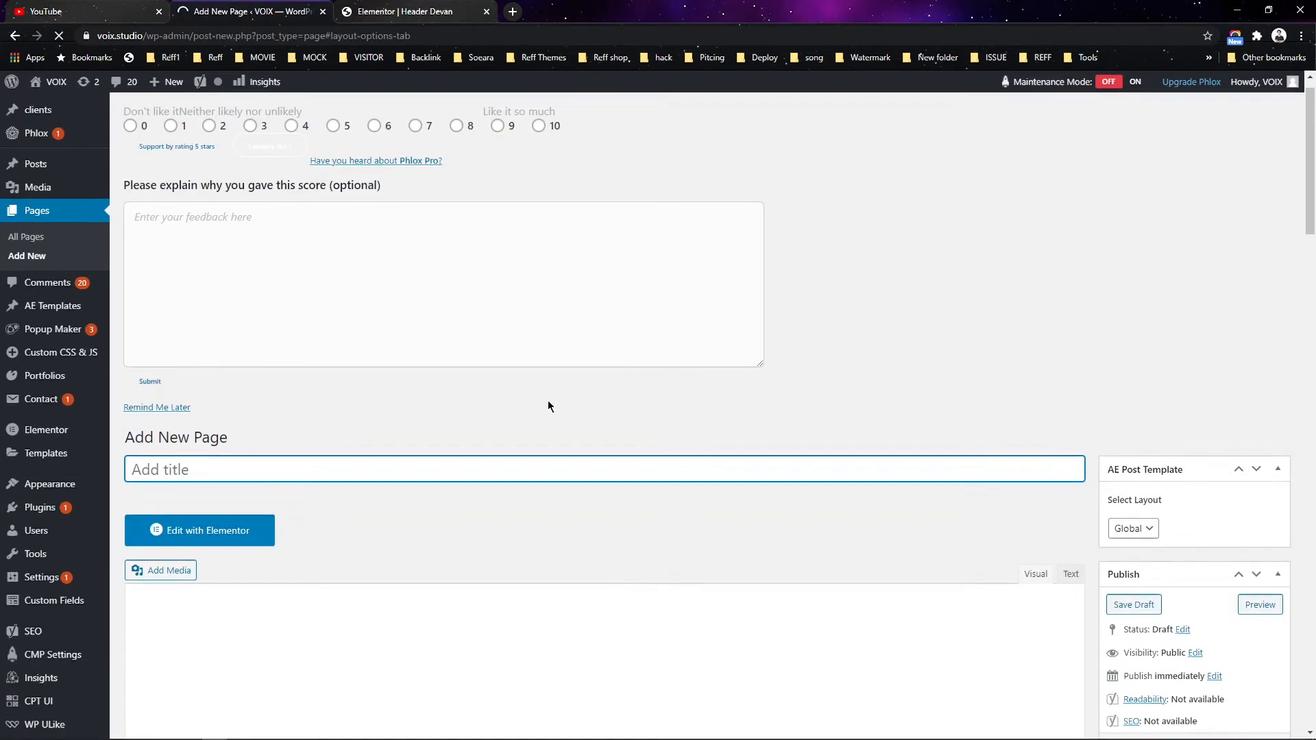
{"action": "scroll", "coordinate": [548, 400], "scroll_direction": "down", "scroll_amount": 3}
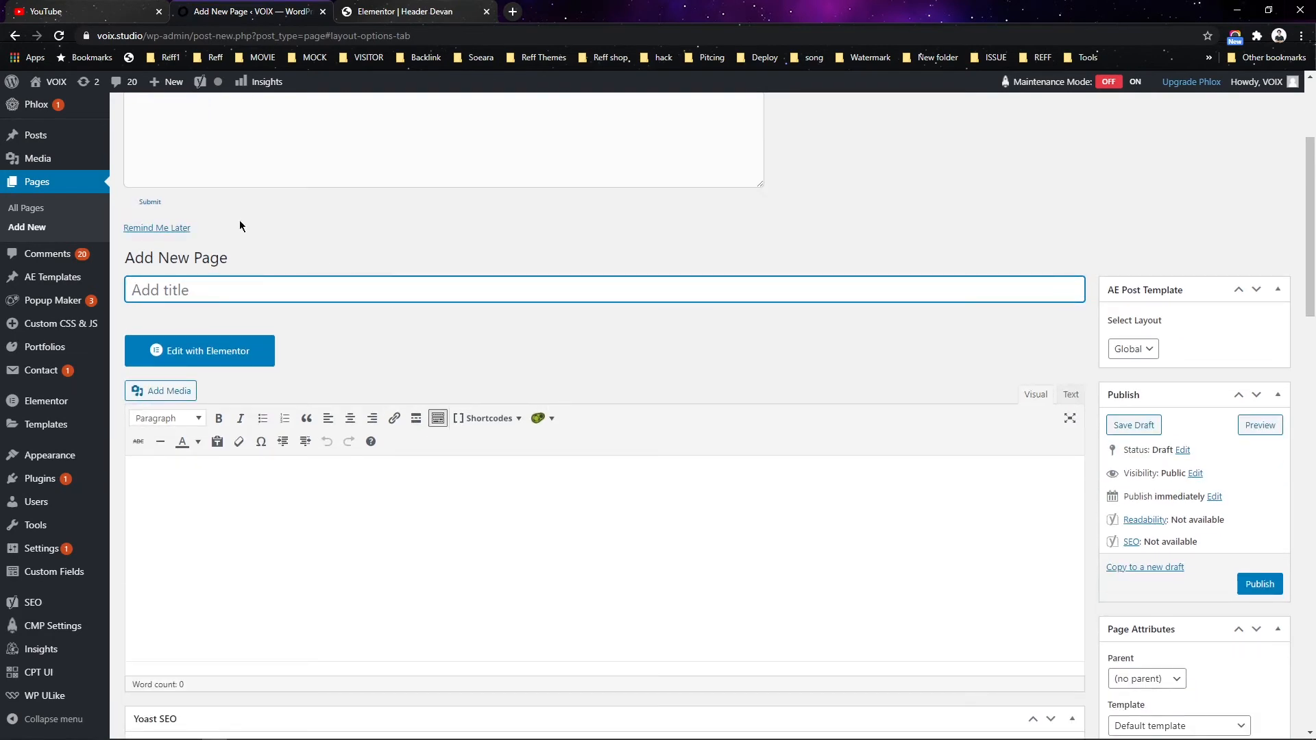
{"action": "left_click", "coordinate": [176, 227]}
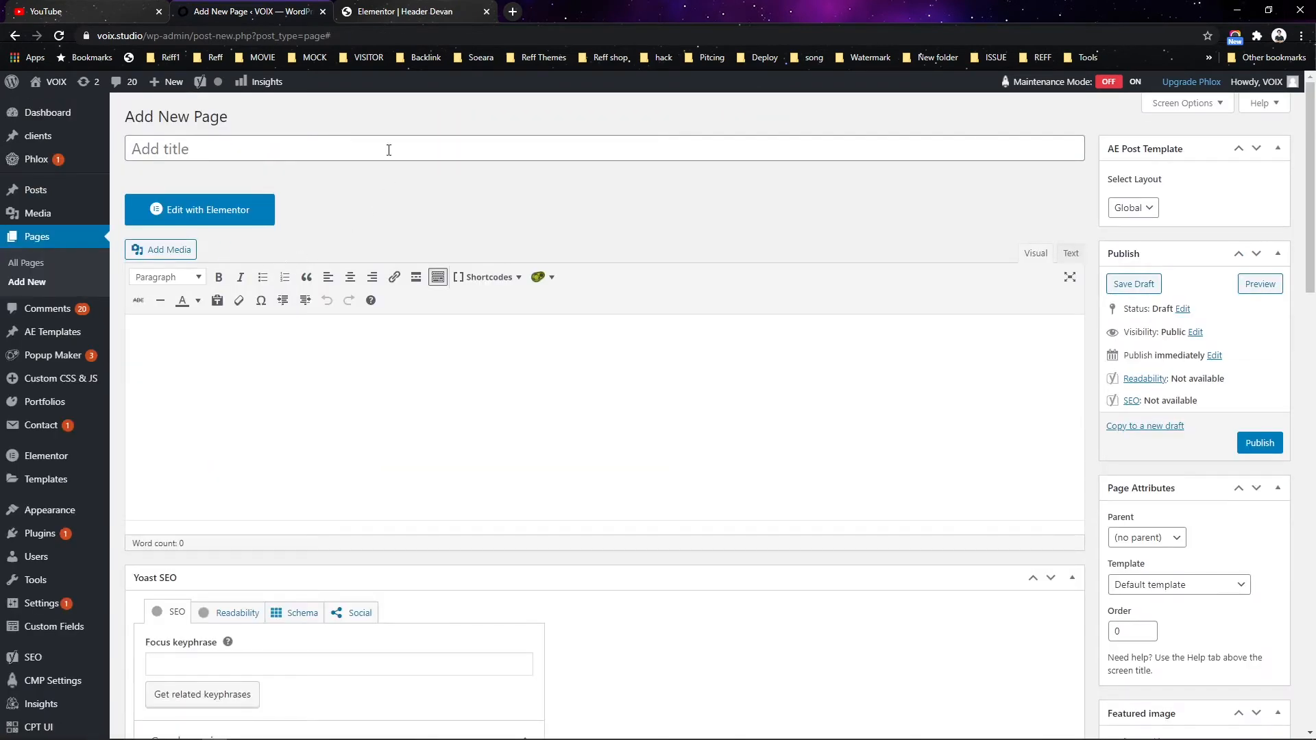
{"action": "type", "text": "Devan Page"}
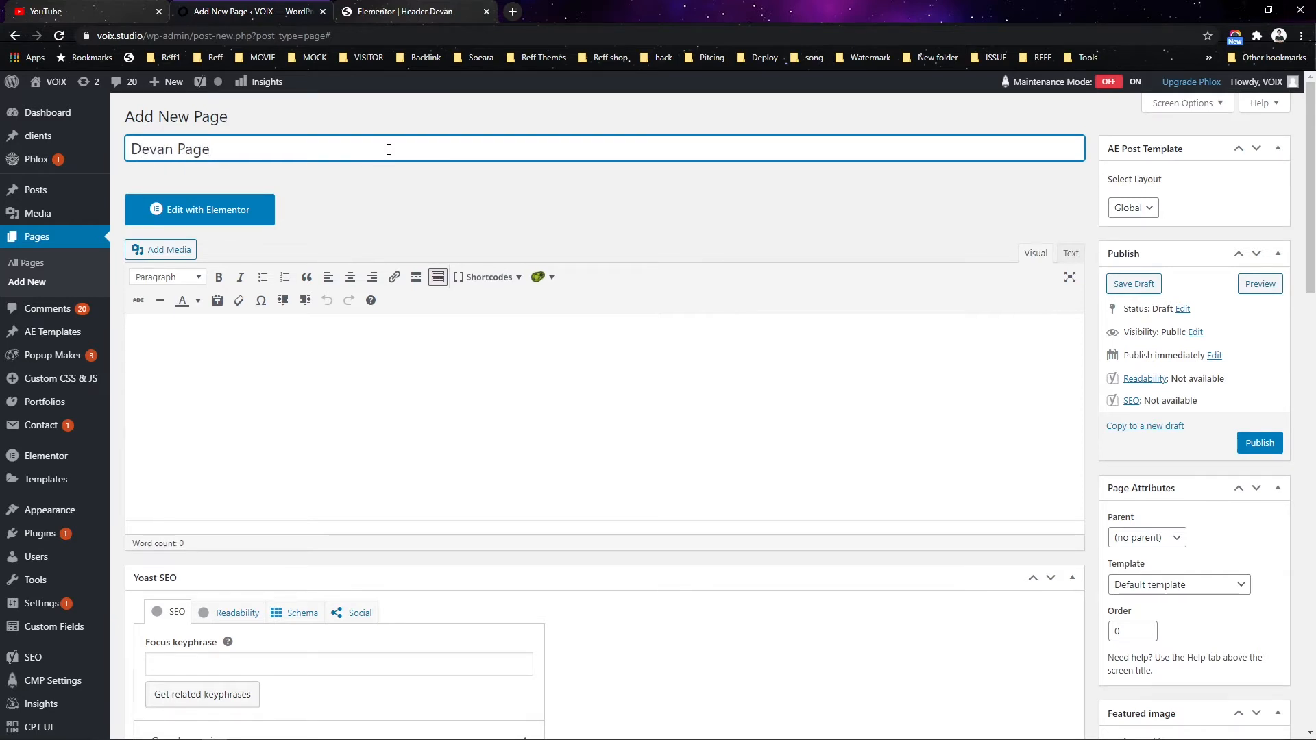
- Complete the page title so the first name is followed by "Pages Responsive", and set the page template to Elementor Full Width
{"action": "type", "text": "s Responsive"}
{"action": "scroll", "coordinate": [927, 205], "scroll_direction": "down", "scroll_amount": 2}
{"action": "left_click", "coordinate": [1170, 450]}
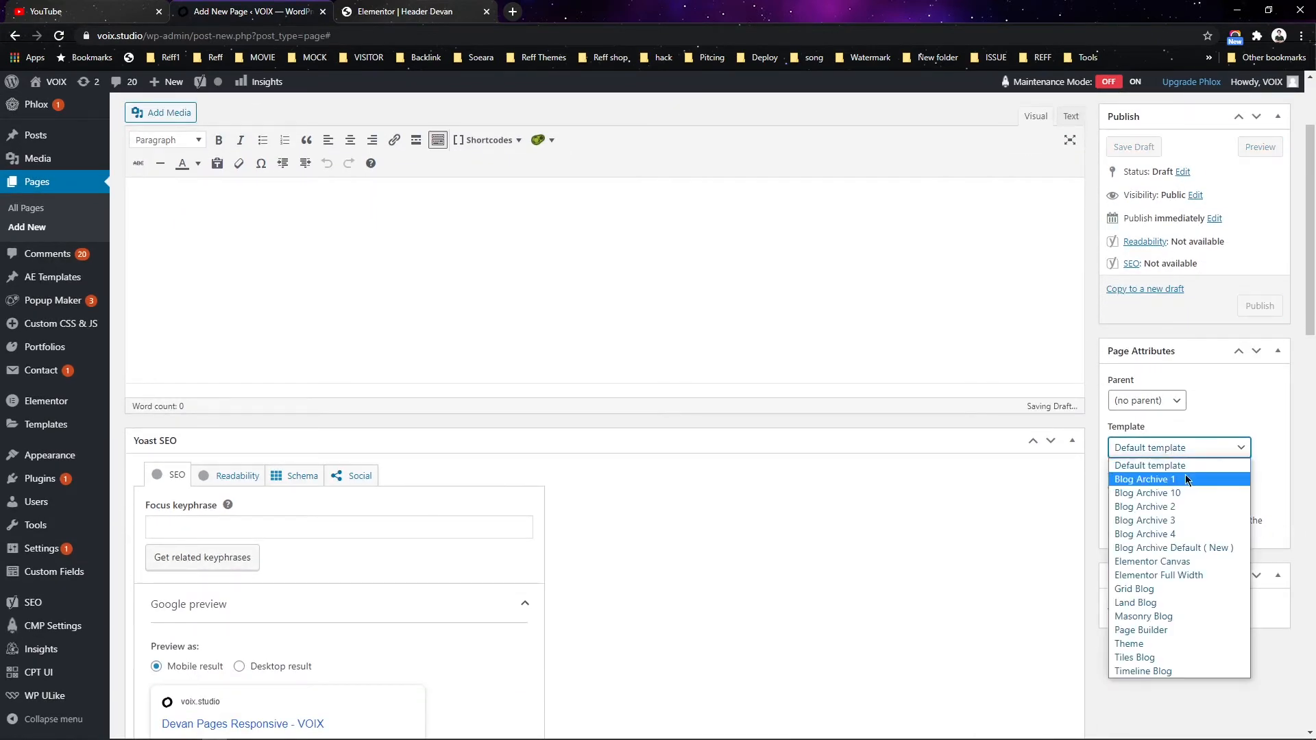
{"action": "left_click", "coordinate": [1169, 579]}
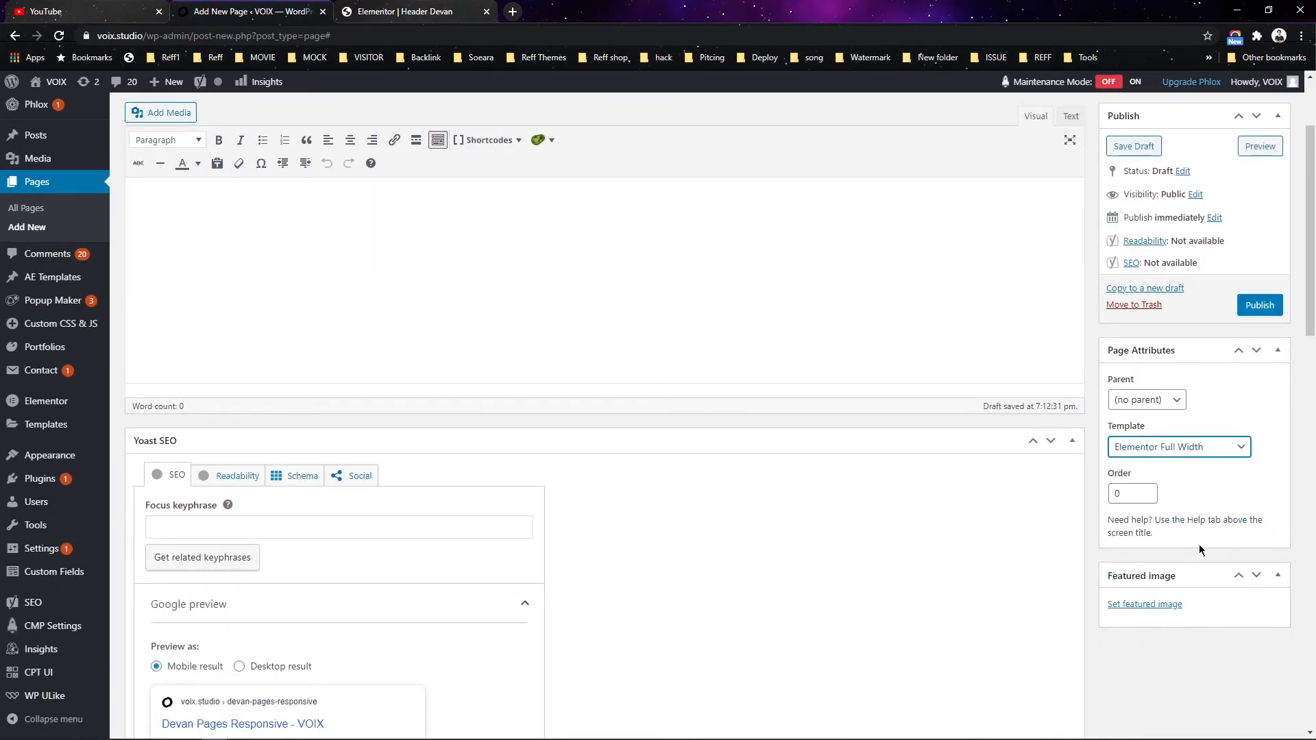
- Collapse the Yoast SEO and Page Options sections and publish the page
{"action": "left_click", "coordinate": [1072, 508]}
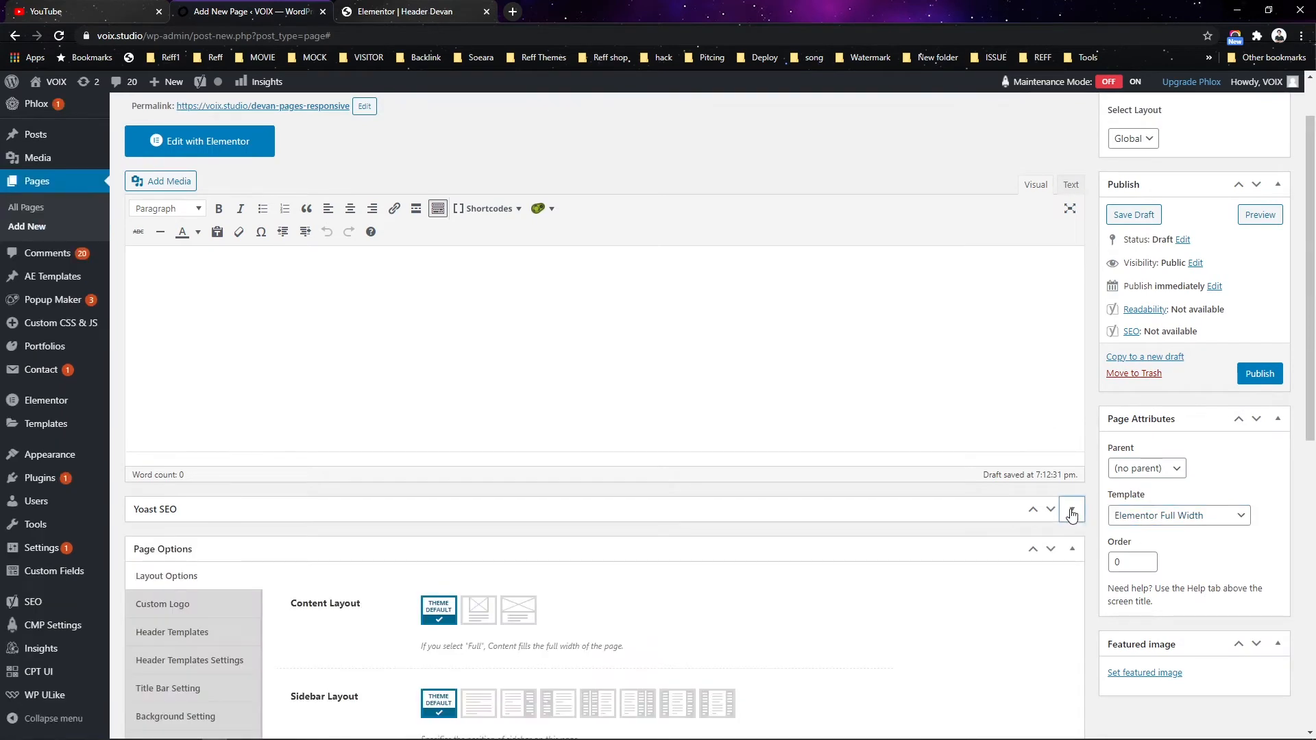
{"action": "left_click", "coordinate": [1074, 549]}
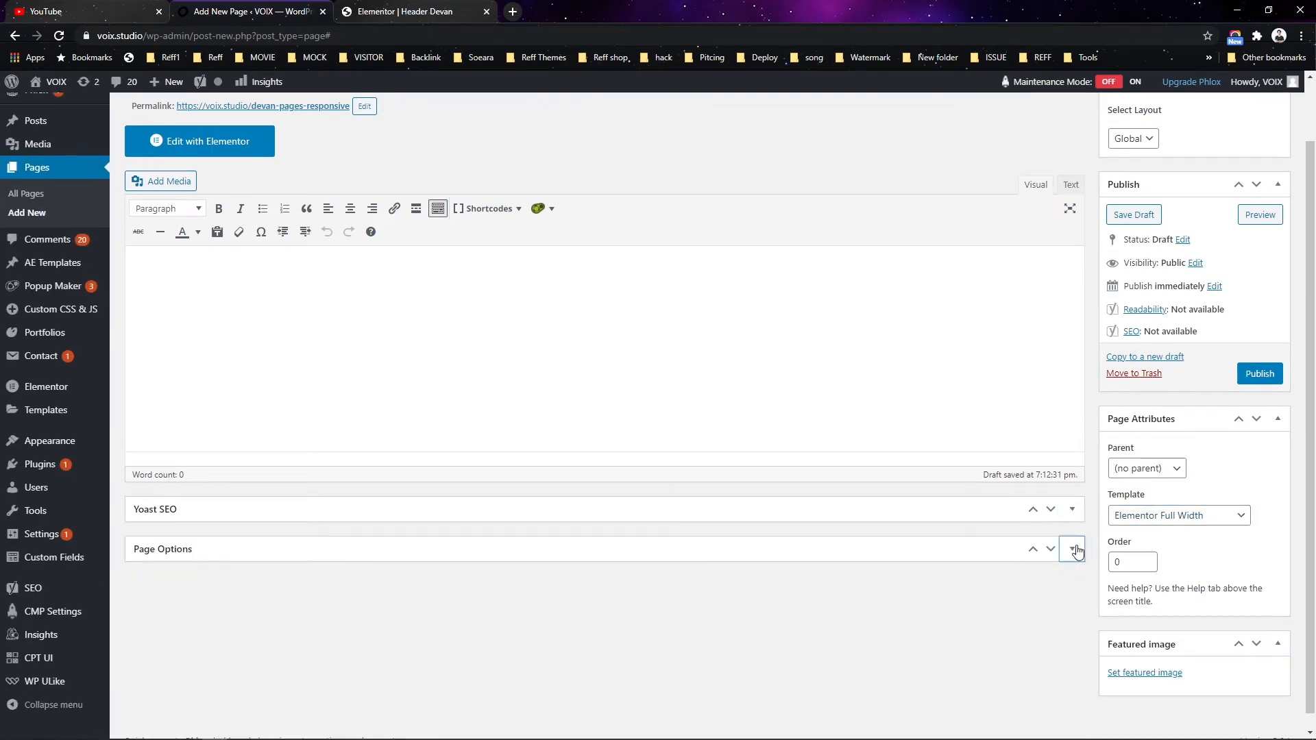
{"action": "left_click", "coordinate": [1265, 379]}
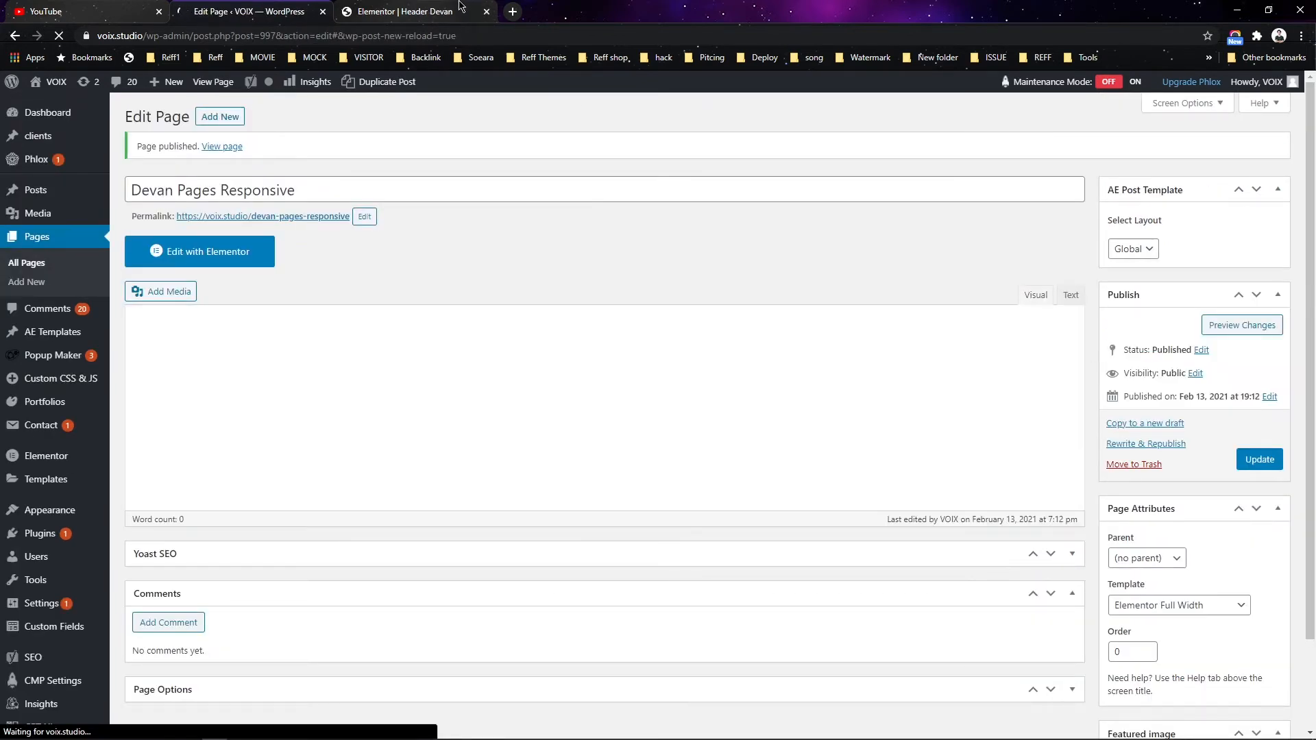
- Return to the header template, remove its display condition, save the publish settings, and reload the editor
{"action": "left_click", "coordinate": [461, 7]}
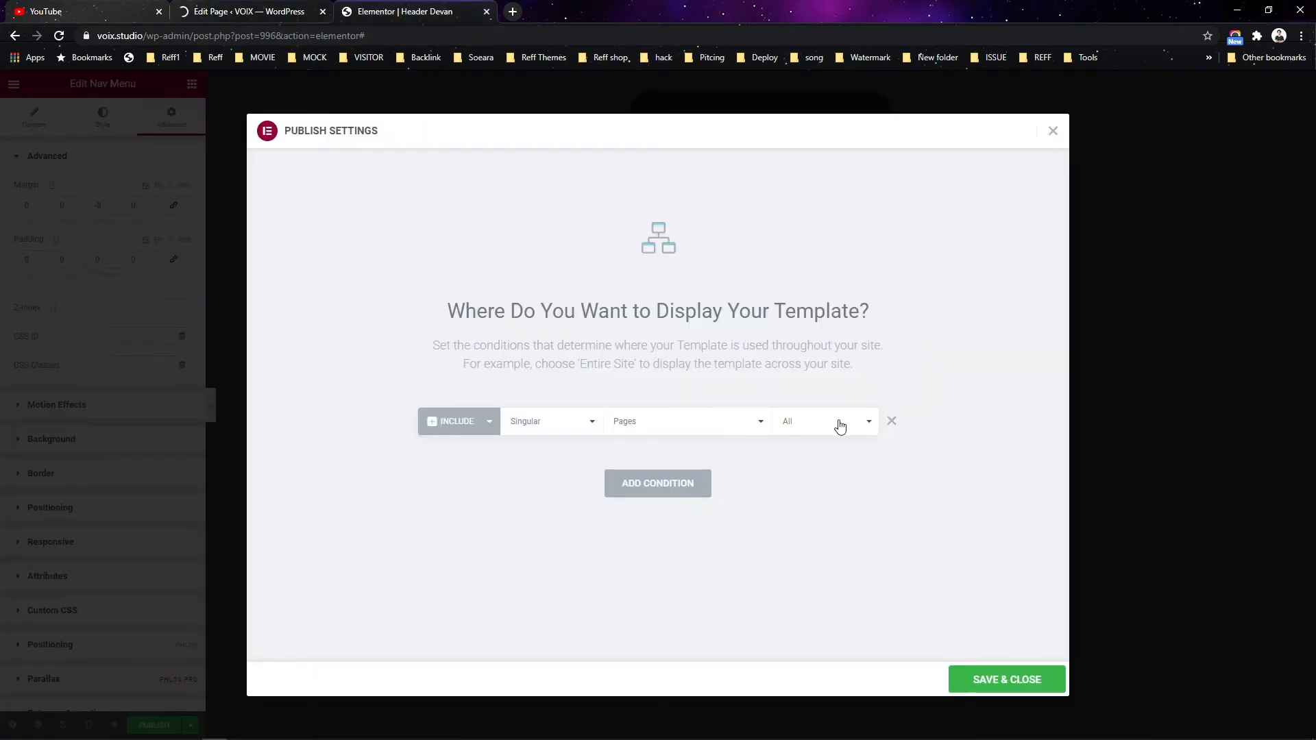
{"action": "left_click", "coordinate": [890, 421]}
{"action": "left_click", "coordinate": [1012, 680]}
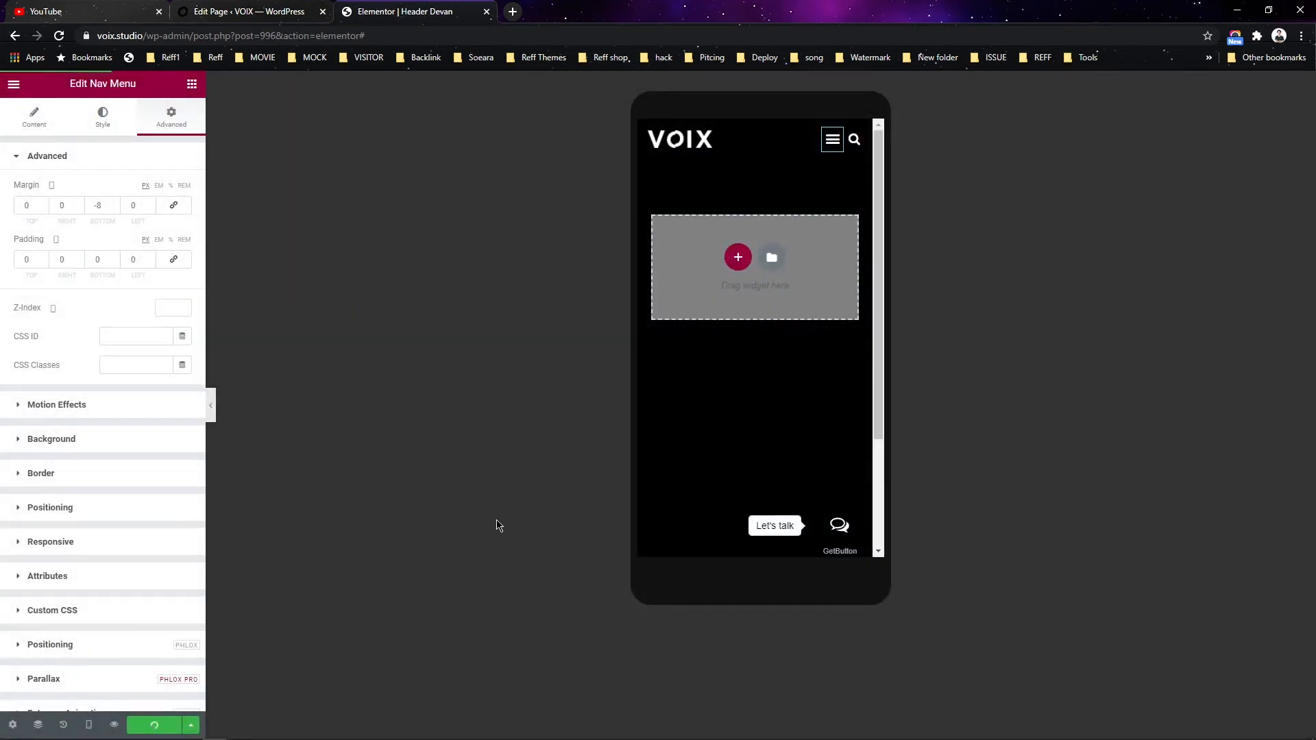
{"action": "left_click", "coordinate": [60, 36]}
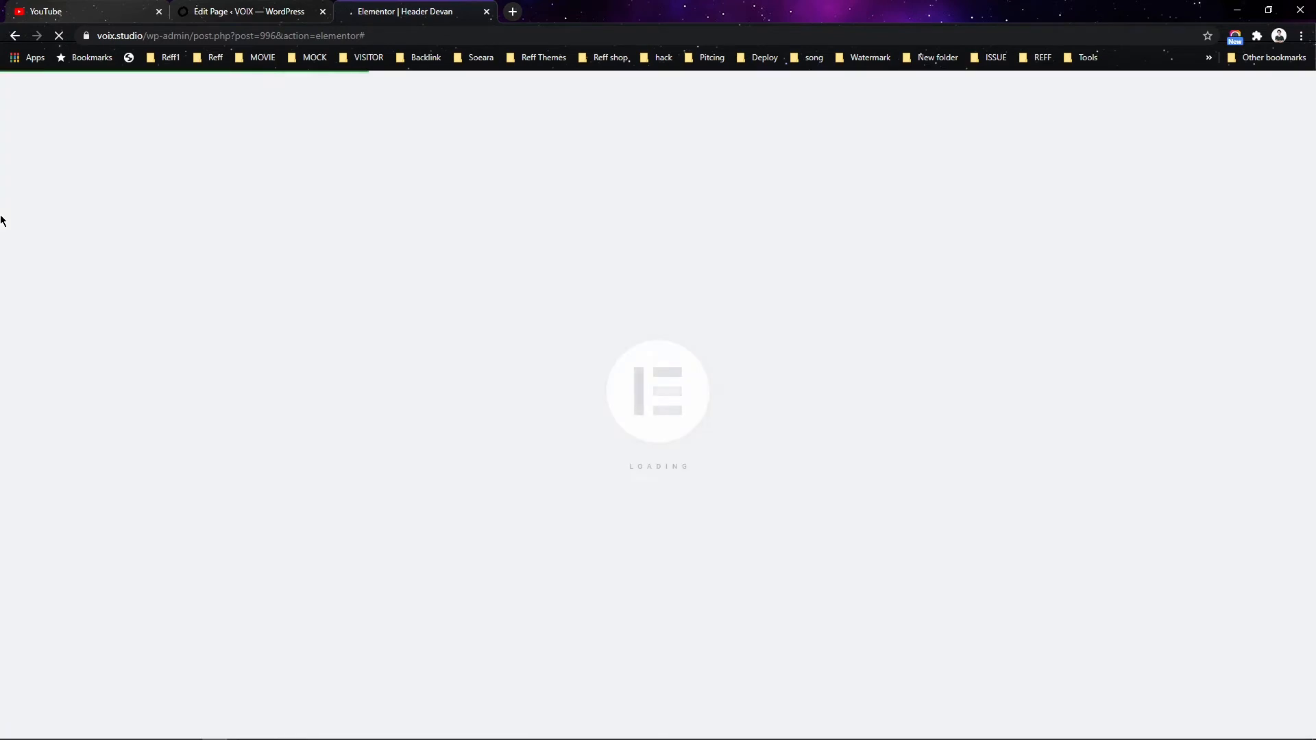
- Open the site's homepage in a new browser tab and examine which header it uses
{"action": "left_click", "coordinate": [231, 11]}
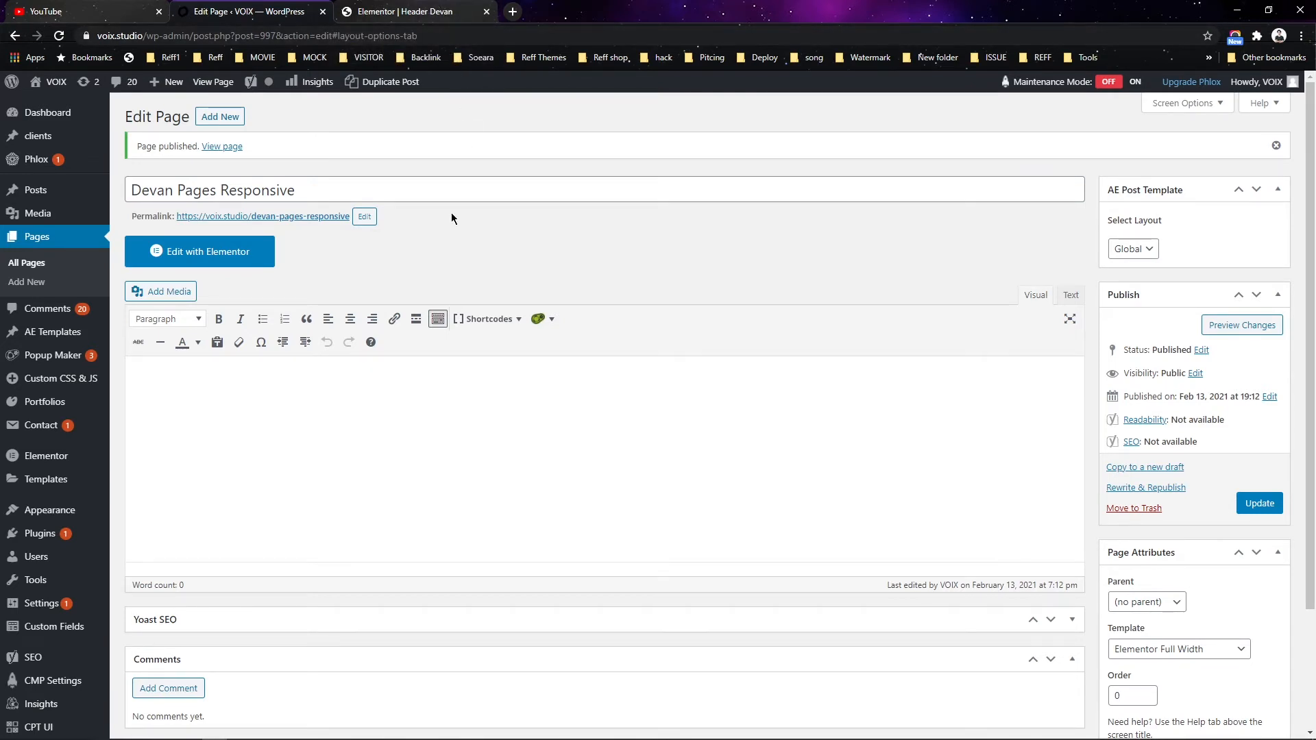
{"action": "left_click", "coordinate": [432, 19]}
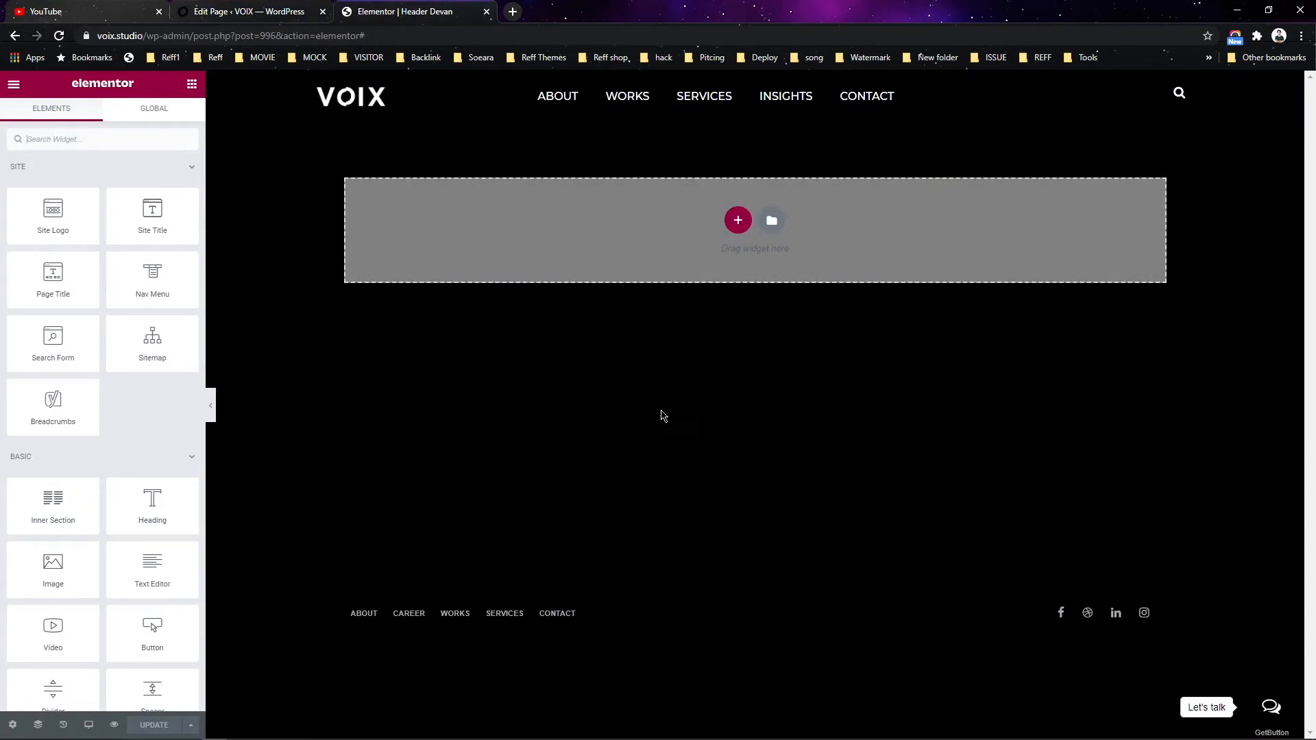
{"action": "left_click", "coordinate": [314, 8]}
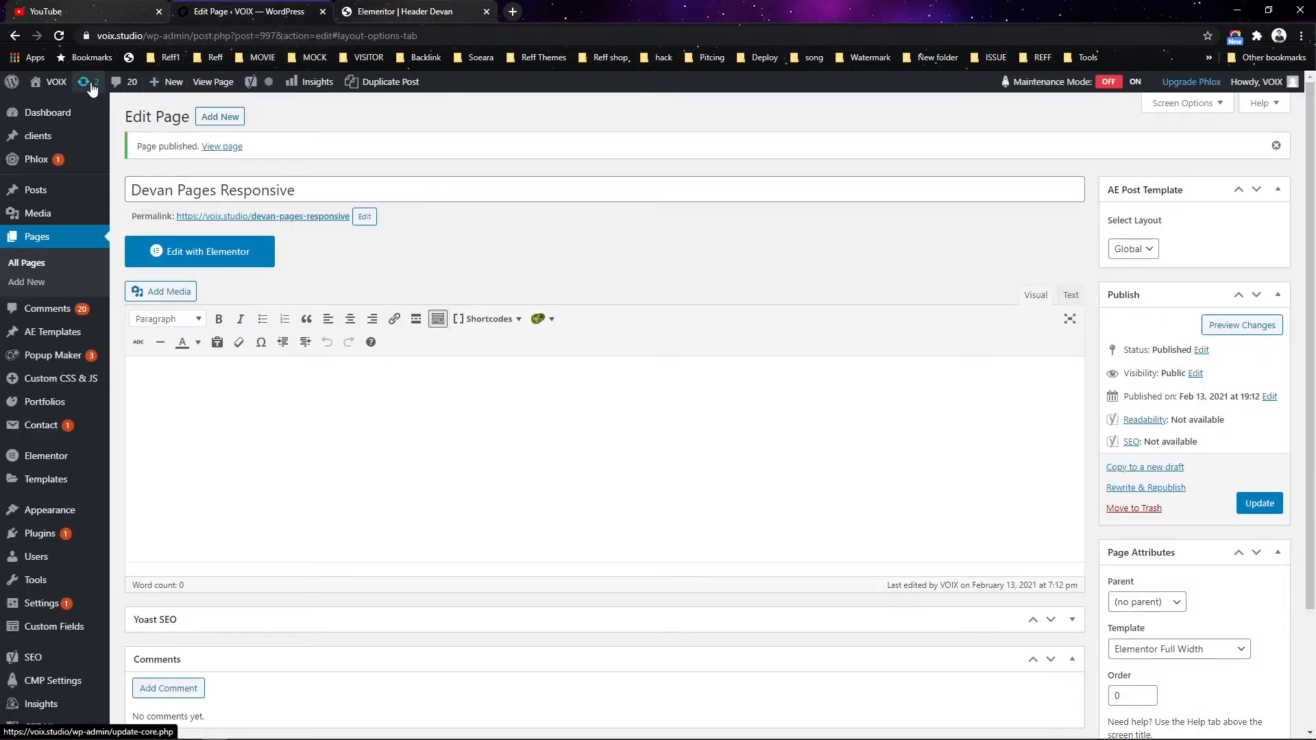
{"action": "middle_click", "coordinate": [55, 107]}
{"action": "left_click", "coordinate": [582, 10]}
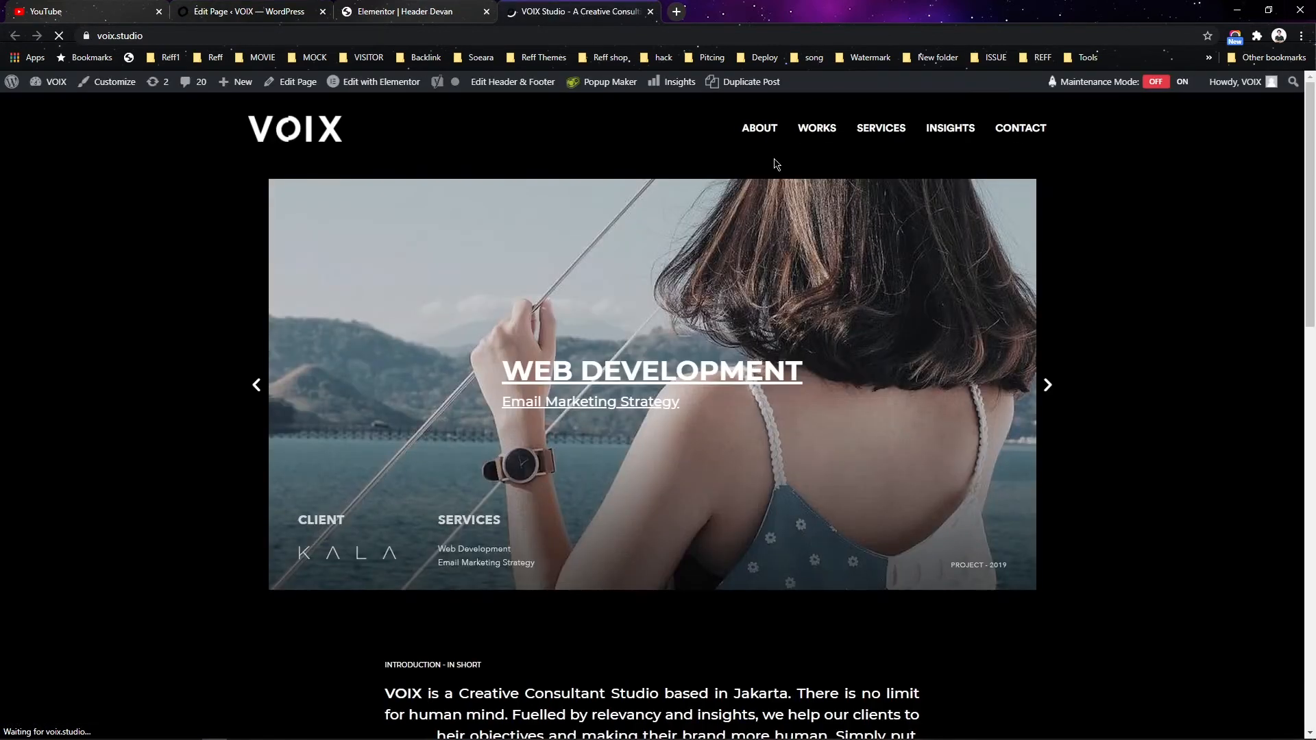
{"action": "scroll", "coordinate": [689, 457], "scroll_direction": "down", "scroll_amount": 3}
{"action": "scroll", "coordinate": [689, 457], "scroll_direction": "up", "scroll_amount": 3}
- Open the header template's display conditions and add an Include condition for Singular with Pages as its target
{"action": "left_click", "coordinate": [436, 5]}
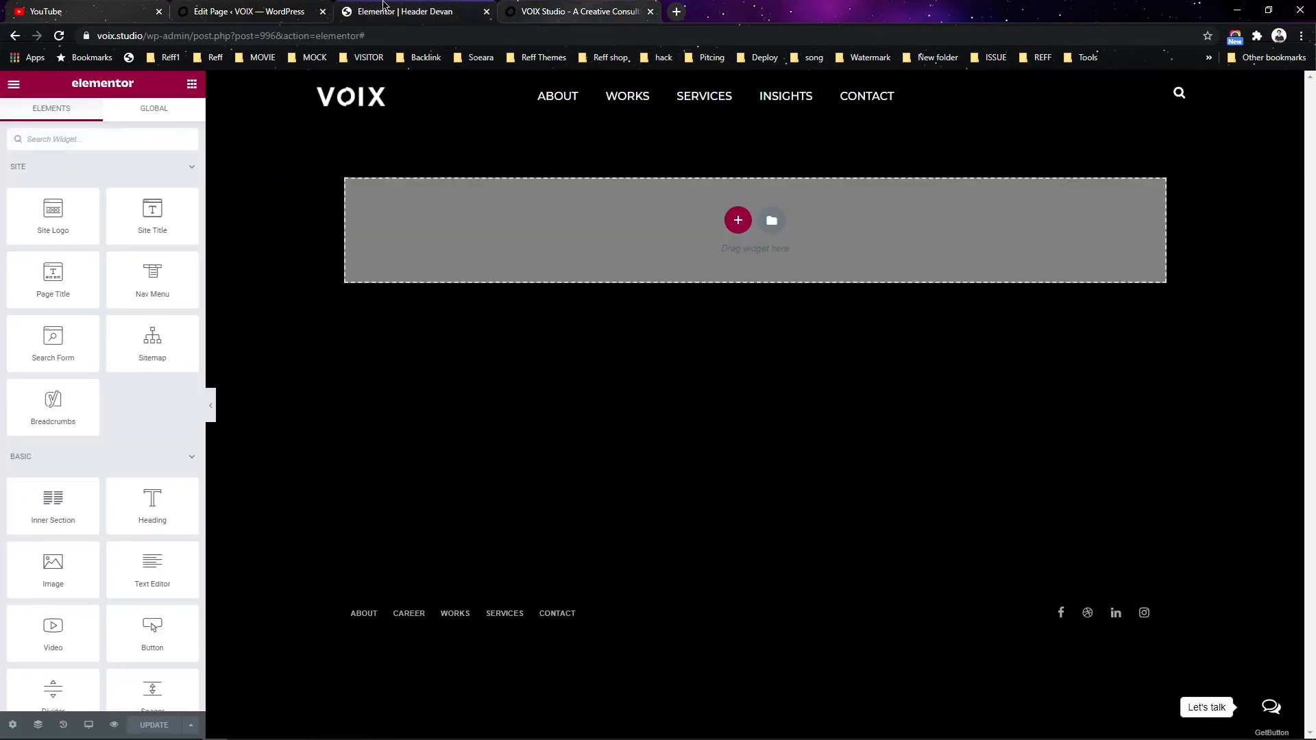
{"action": "left_click", "coordinate": [297, 5]}
{"action": "left_click", "coordinate": [412, 3]}
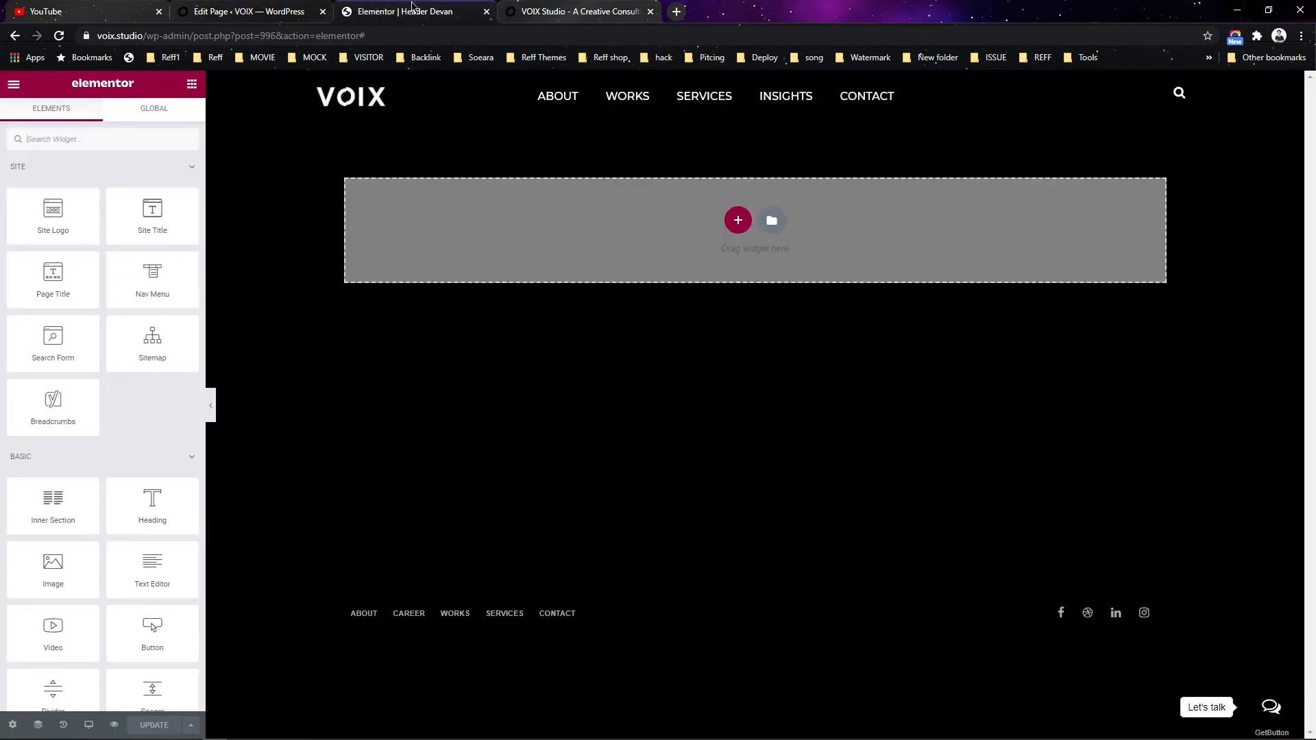
{"action": "left_click", "coordinate": [190, 725]}
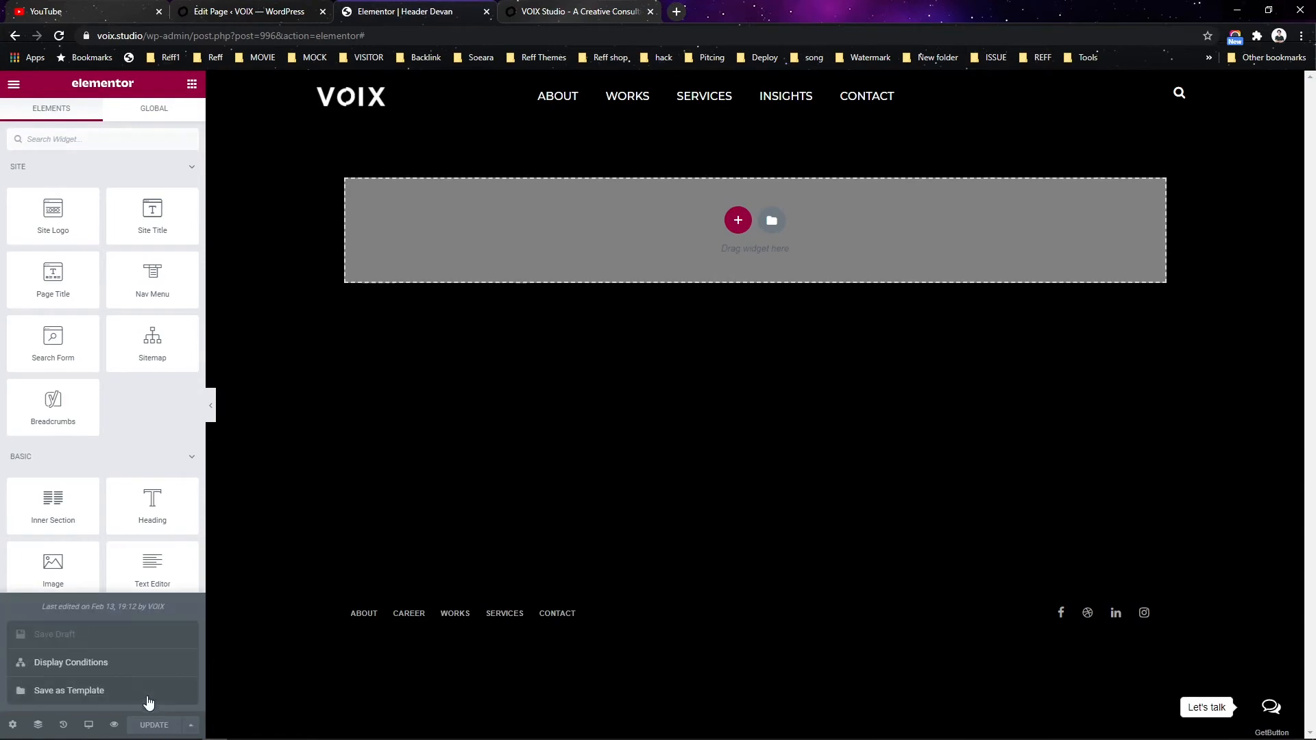
{"action": "left_click", "coordinate": [126, 665]}
{"action": "left_click", "coordinate": [658, 454]}
{"action": "left_click", "coordinate": [661, 431]}
{"action": "left_click", "coordinate": [614, 470]}
{"action": "left_click", "coordinate": [724, 427]}
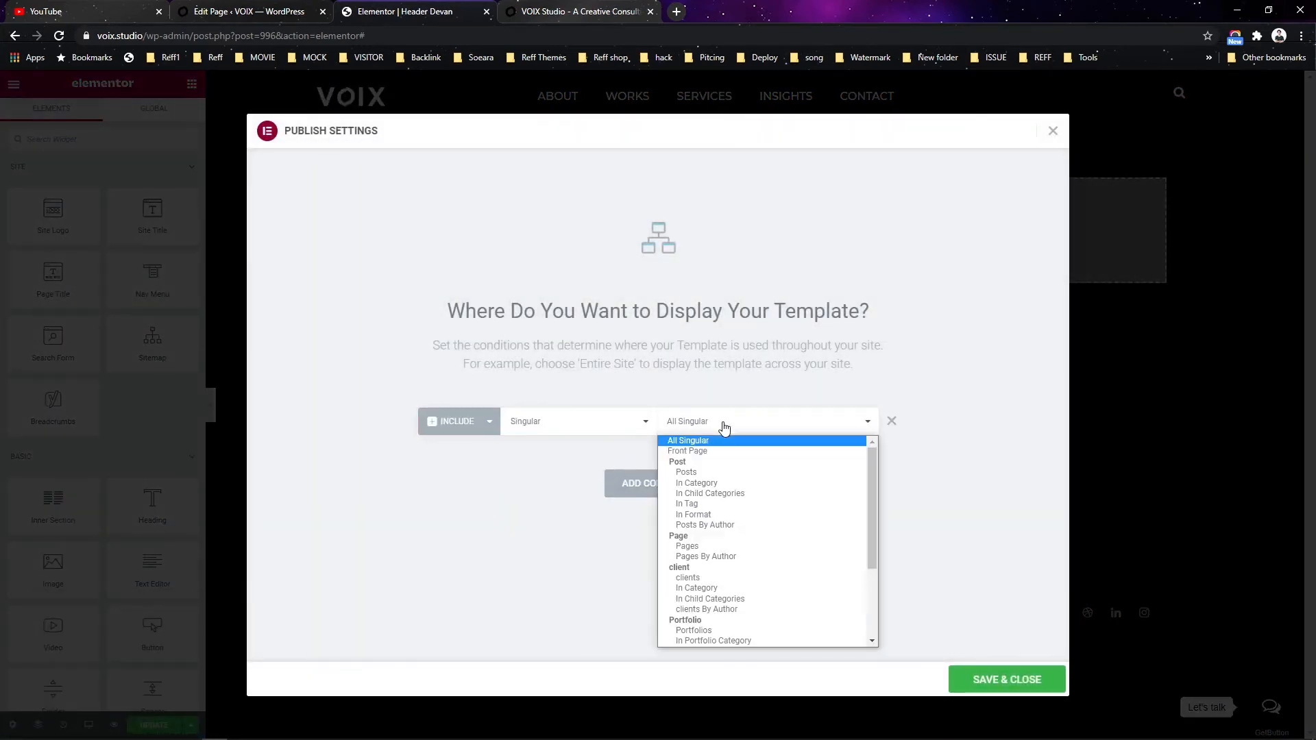
{"action": "left_click", "coordinate": [731, 546]}
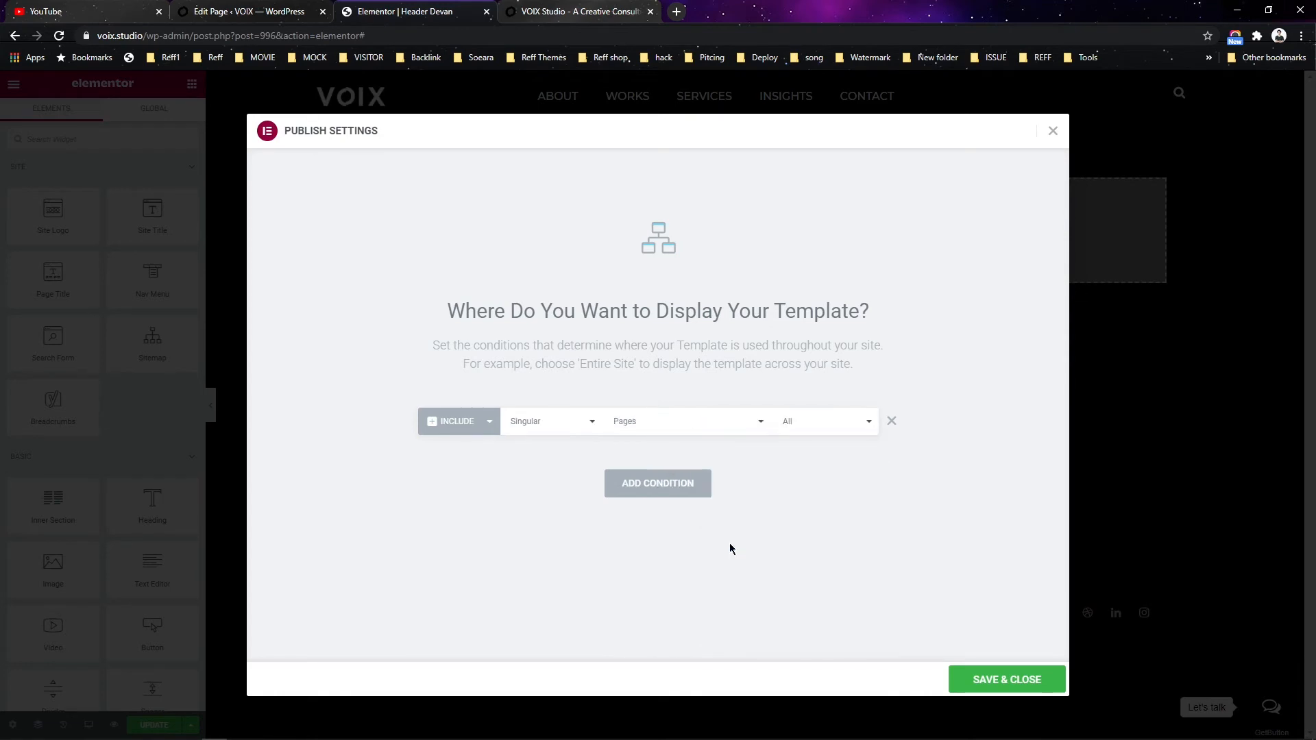
- Limit the Pages condition to the newly published Pages Responsive page and save the publish settings
{"action": "left_click", "coordinate": [795, 436]}
{"action": "type", "text": "devan"}
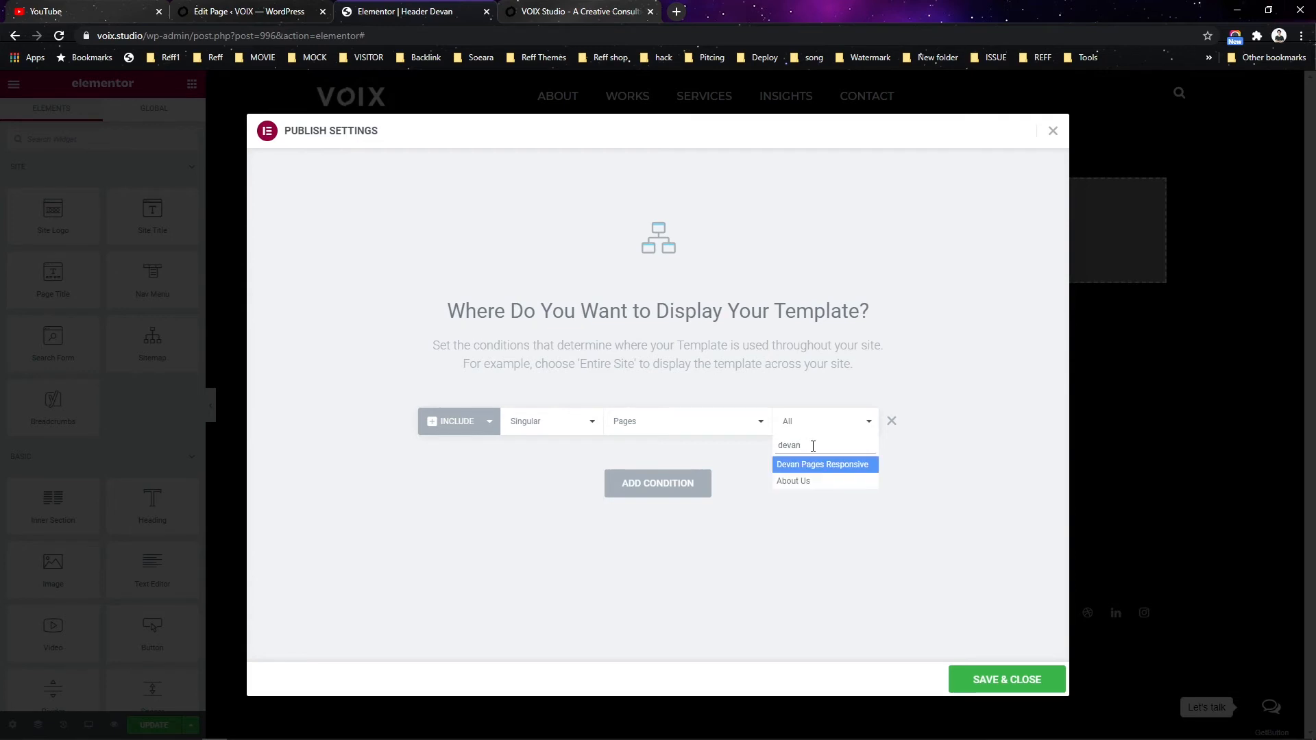
{"action": "left_click", "coordinate": [828, 469]}
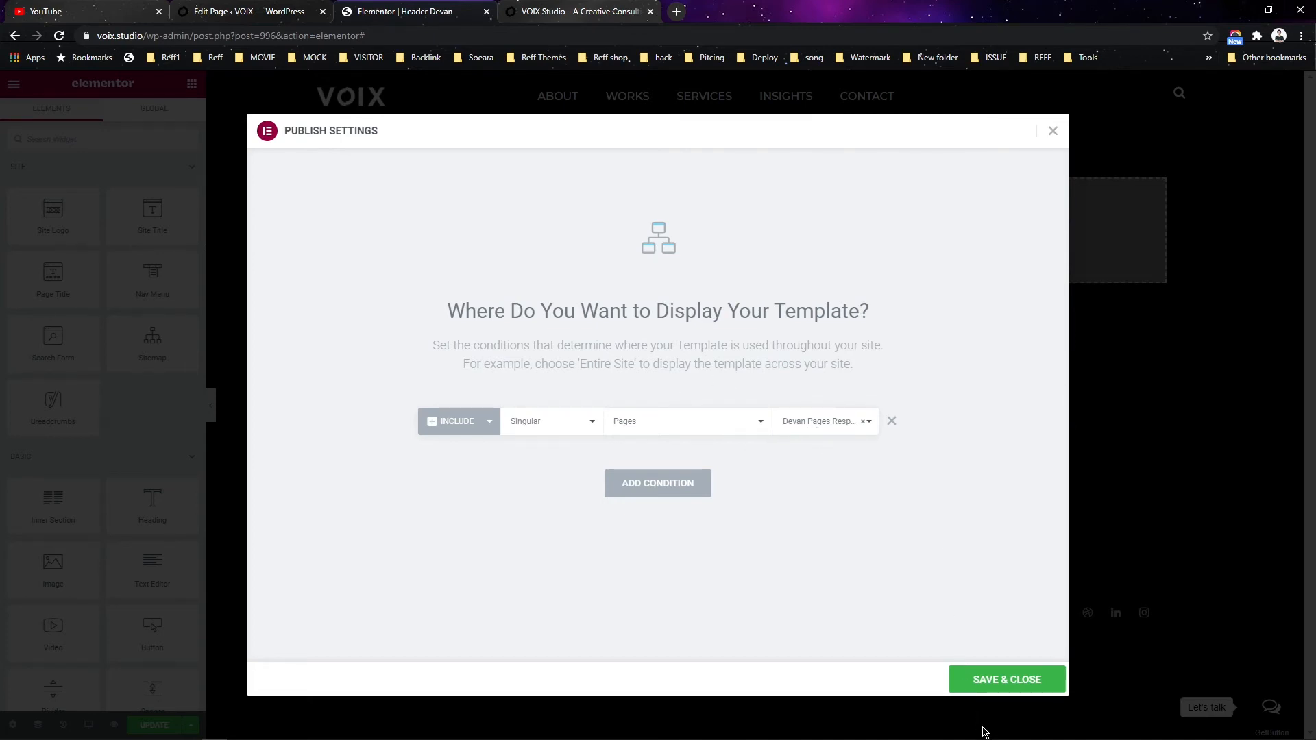
{"action": "left_click", "coordinate": [1002, 682]}
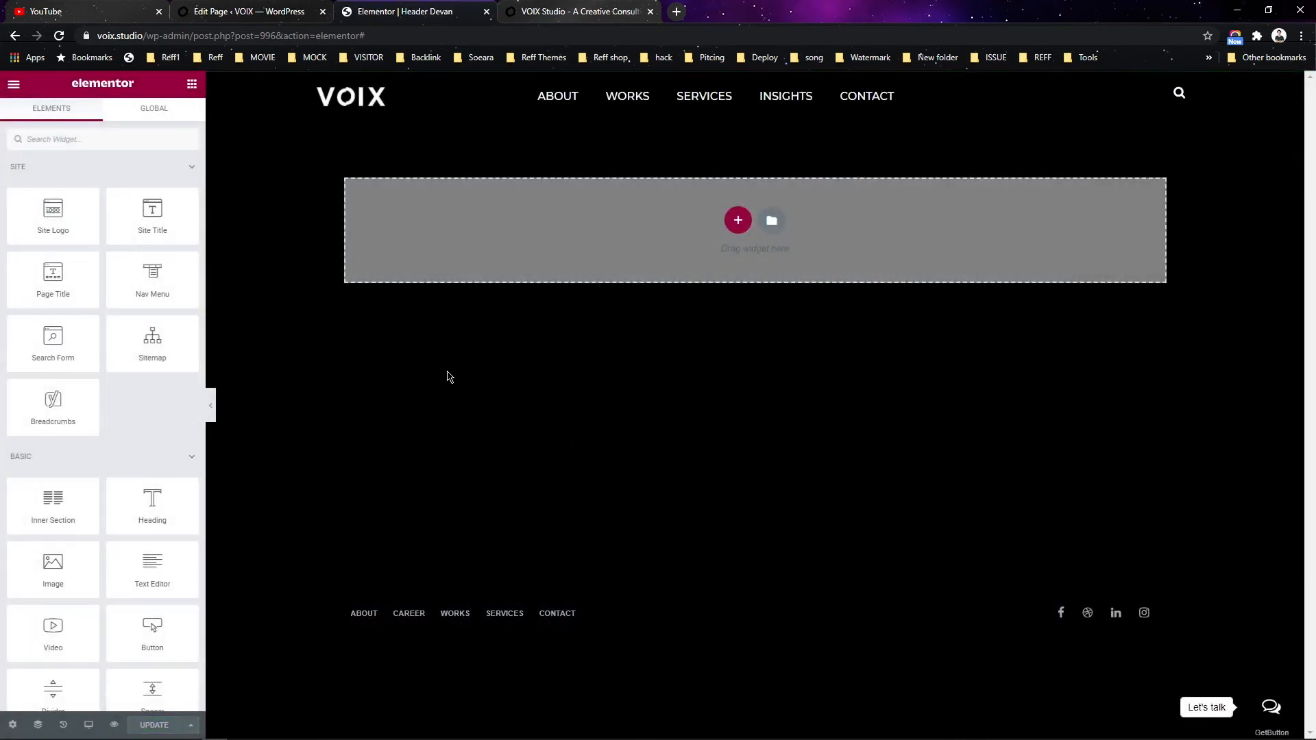
- View the newly published page in a new browser tab and compare its header with the homepage's
{"action": "left_click", "coordinate": [269, 7]}
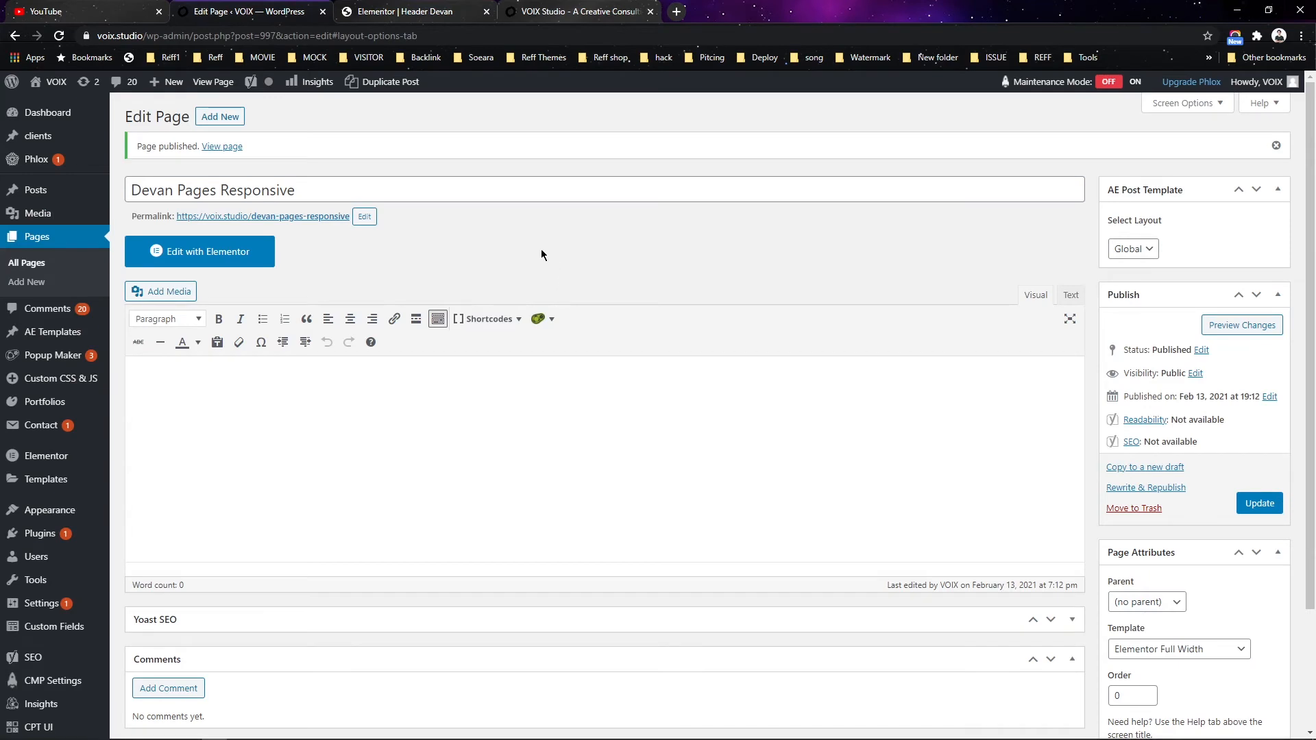
{"action": "middle_click", "coordinate": [222, 146]}
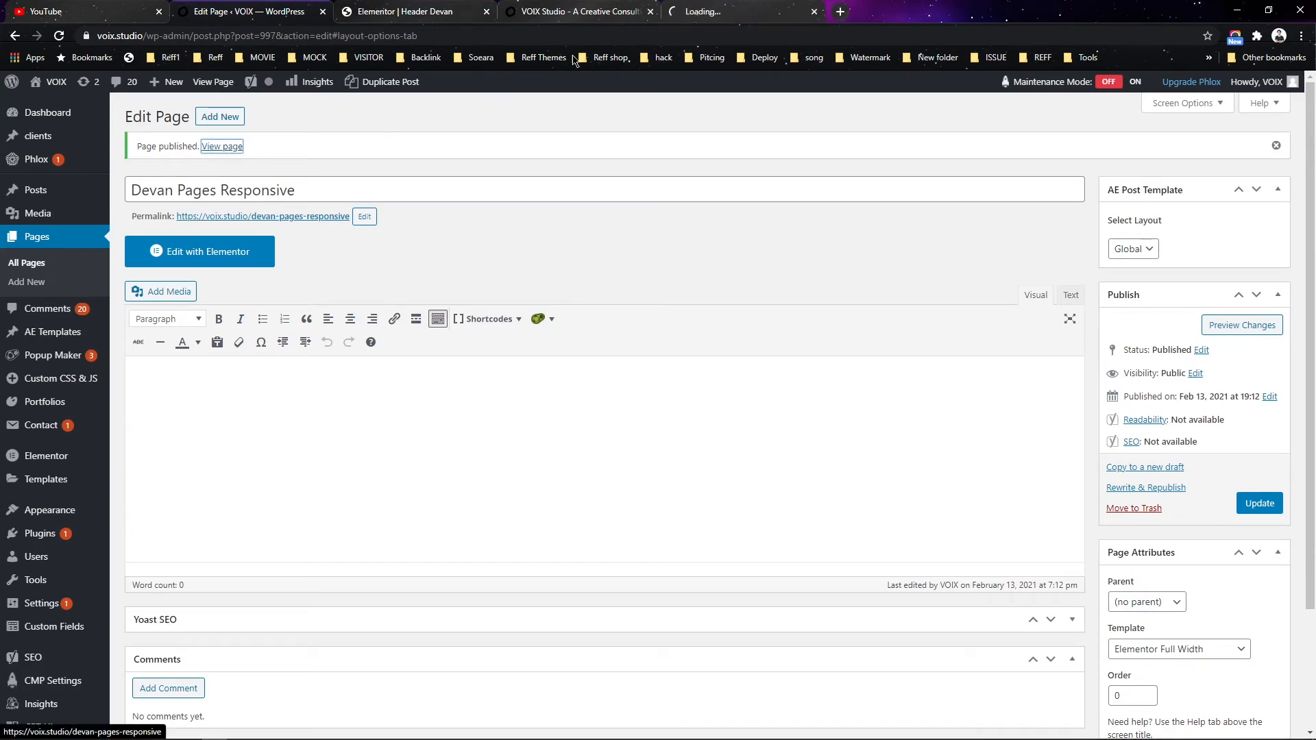
{"action": "left_click", "coordinate": [727, 11]}
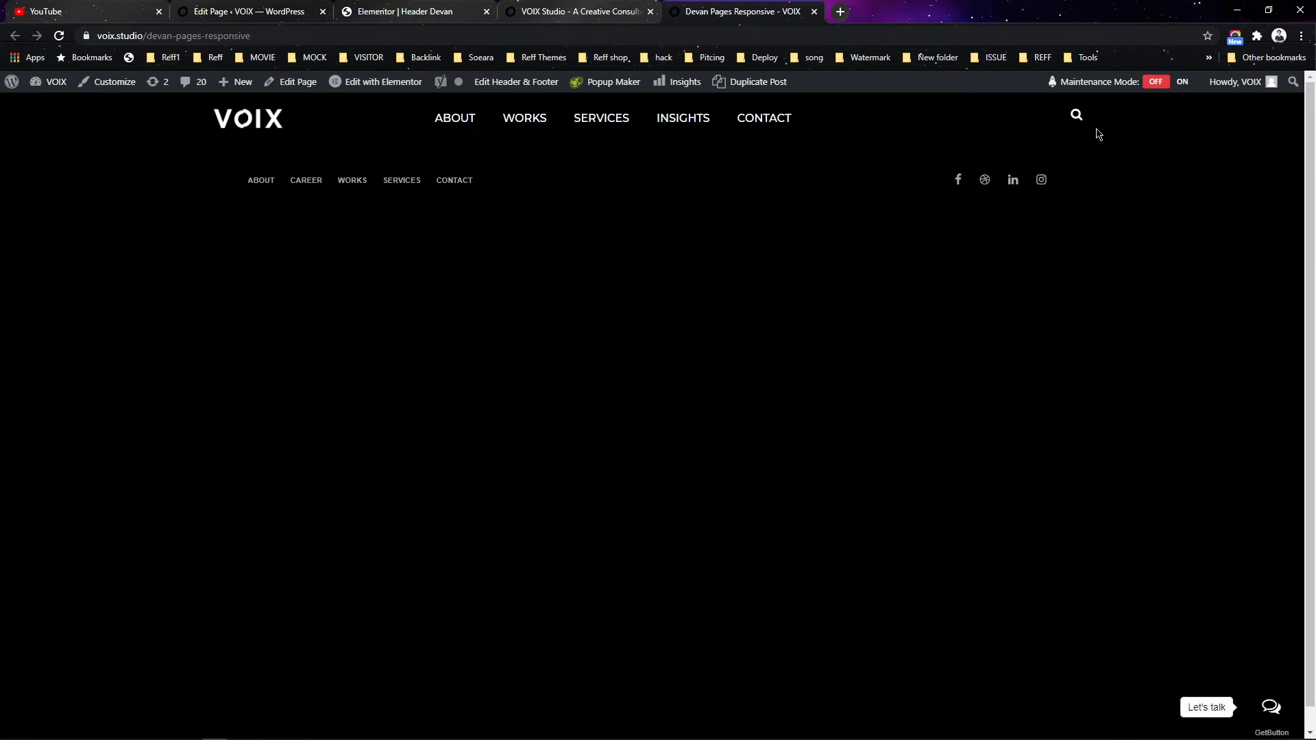
{"action": "left_click", "coordinate": [517, 7]}
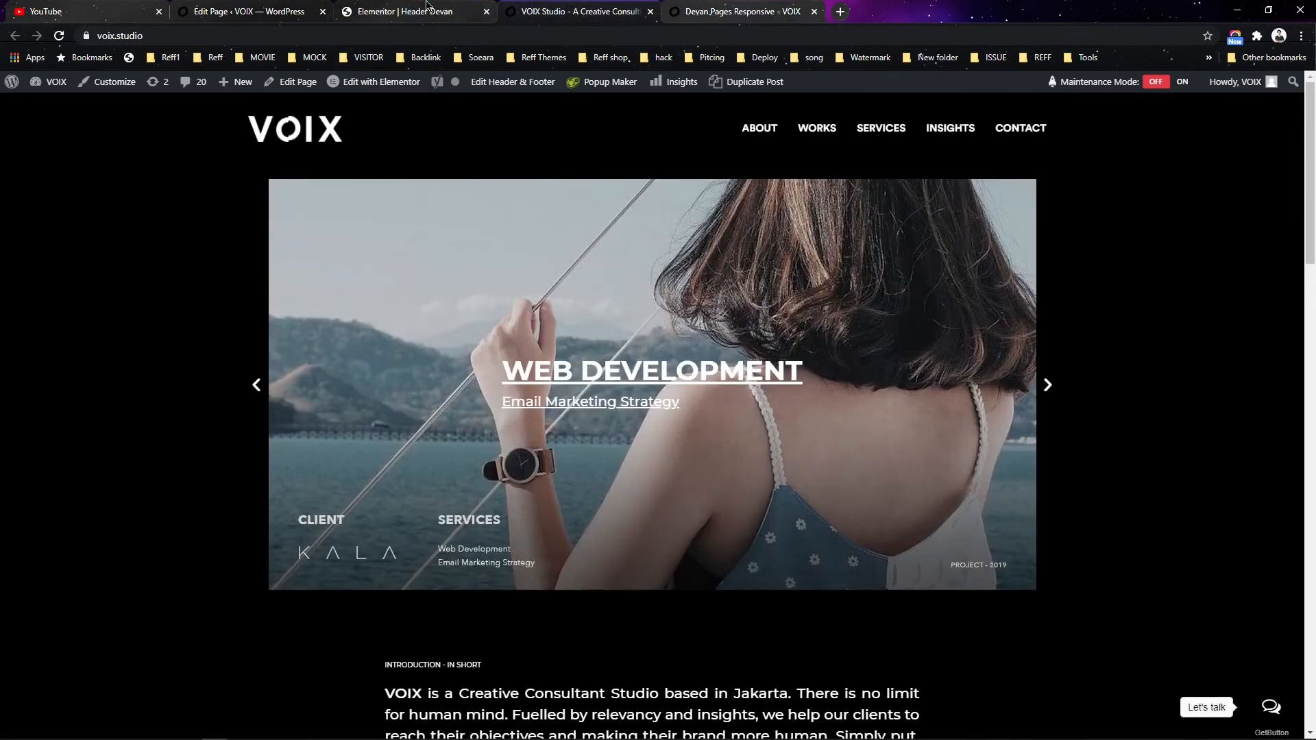
{"action": "left_click", "coordinate": [427, 6]}
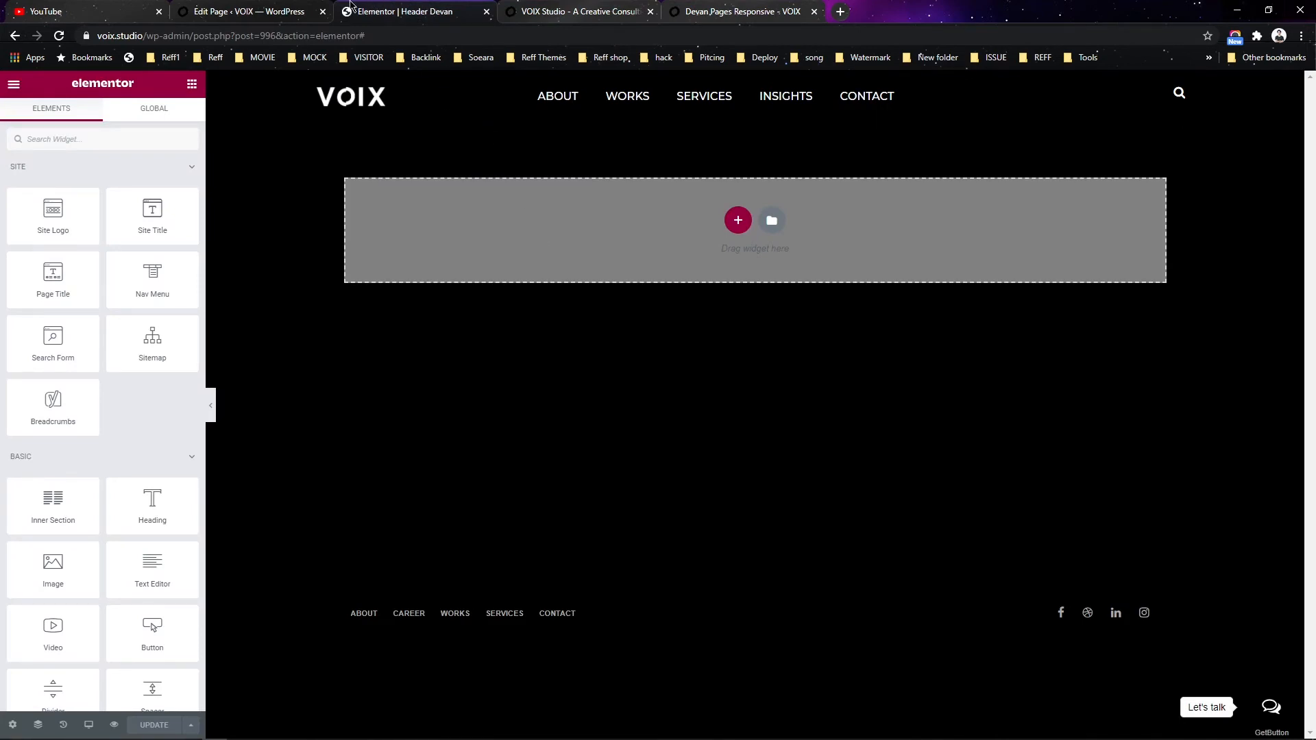
- Open the new page in the Elementor editor and add a section with three equal columns
{"action": "left_click", "coordinate": [282, 6]}
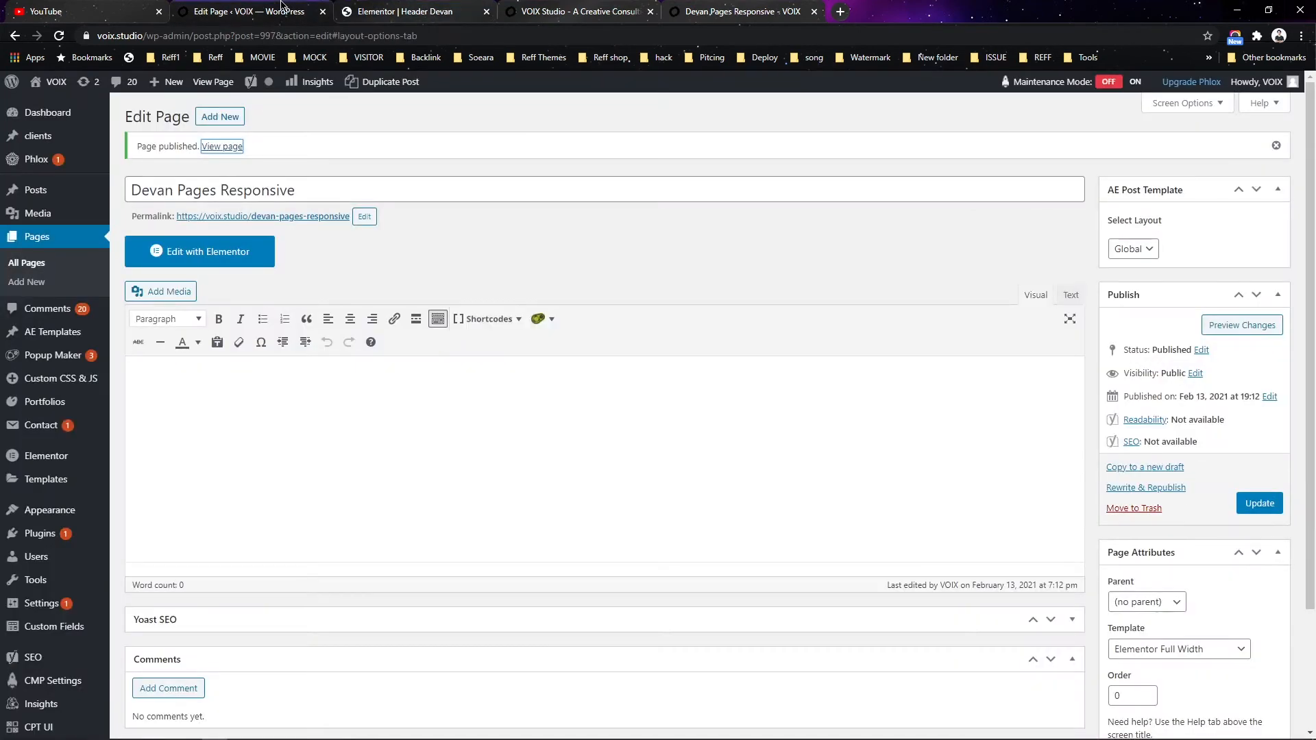
{"action": "left_click", "coordinate": [248, 253]}
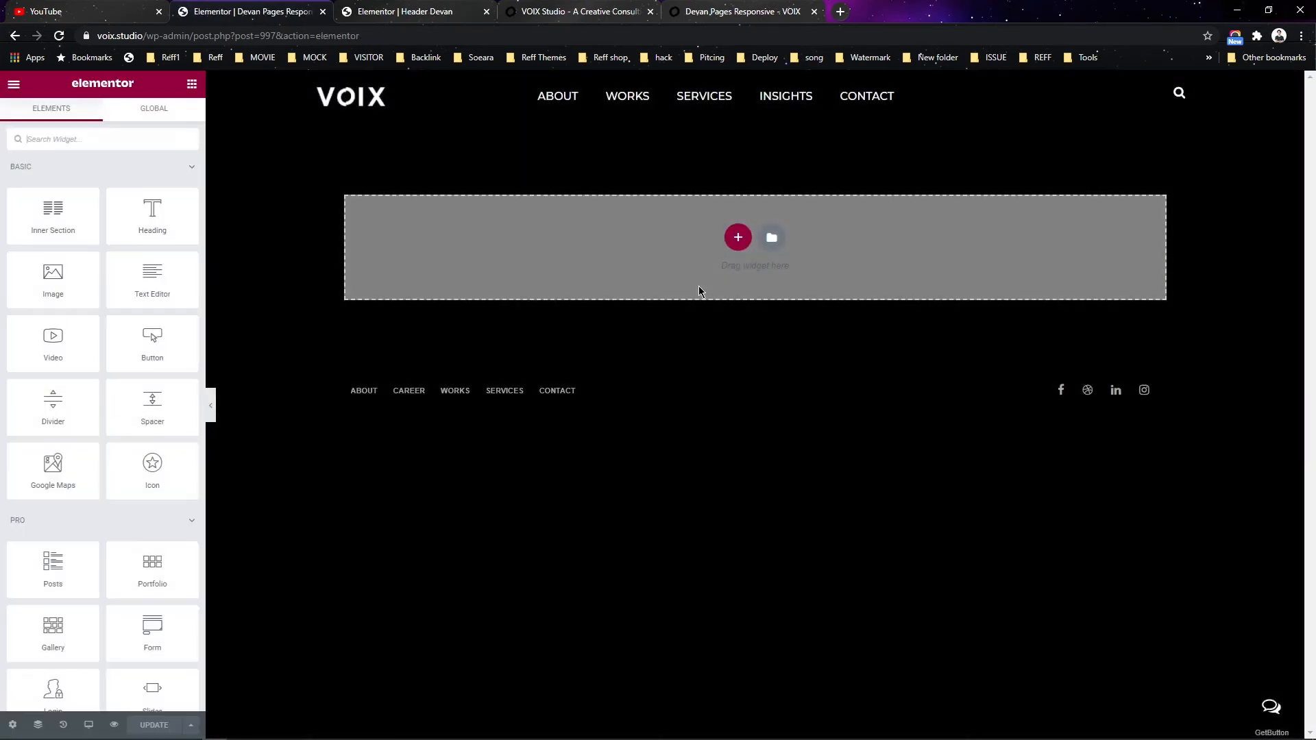
{"action": "left_click", "coordinate": [738, 237]}
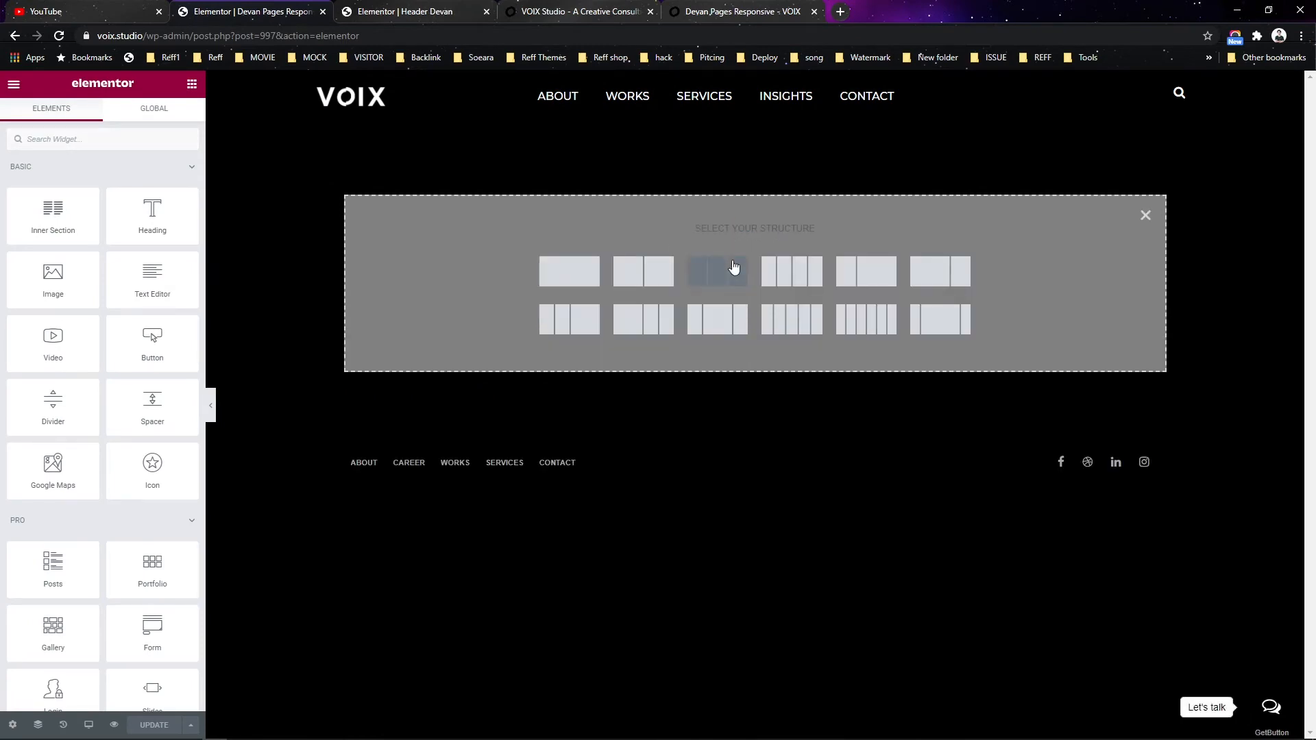
{"action": "left_click", "coordinate": [734, 267]}
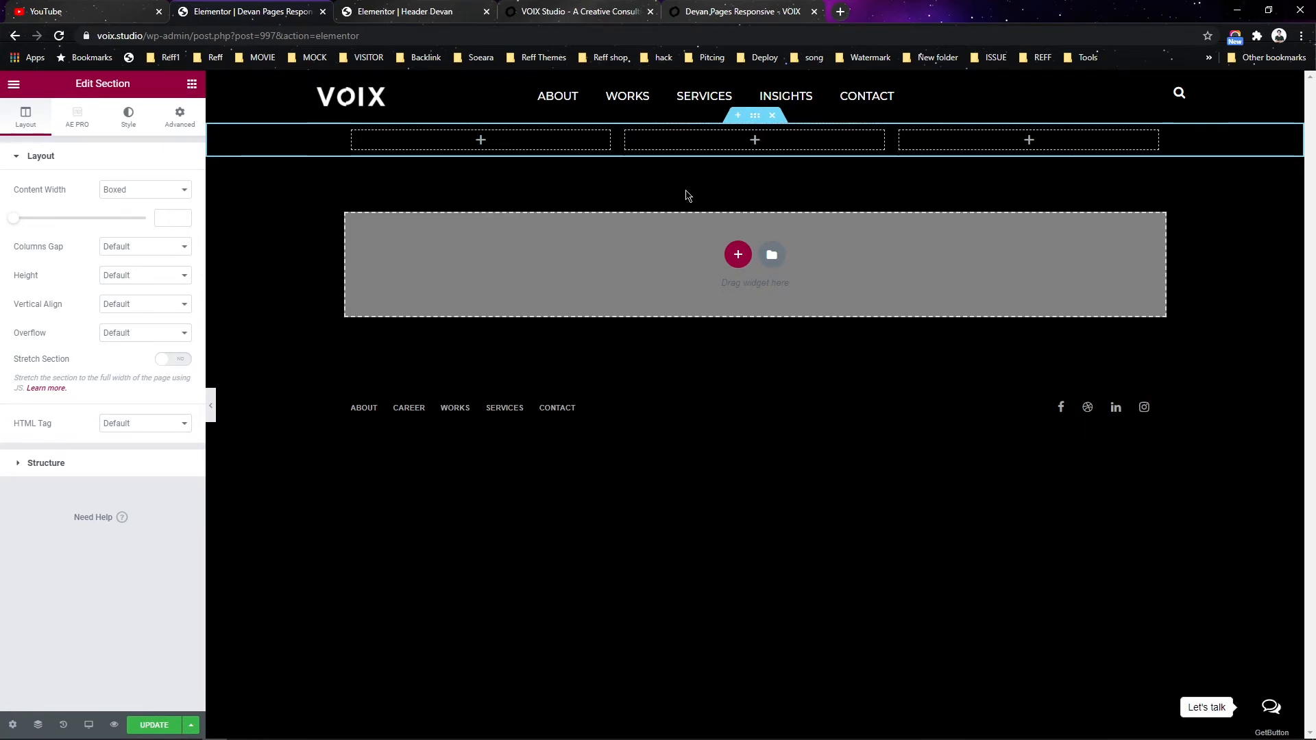
{"action": "key", "text": "alt+Tab"}
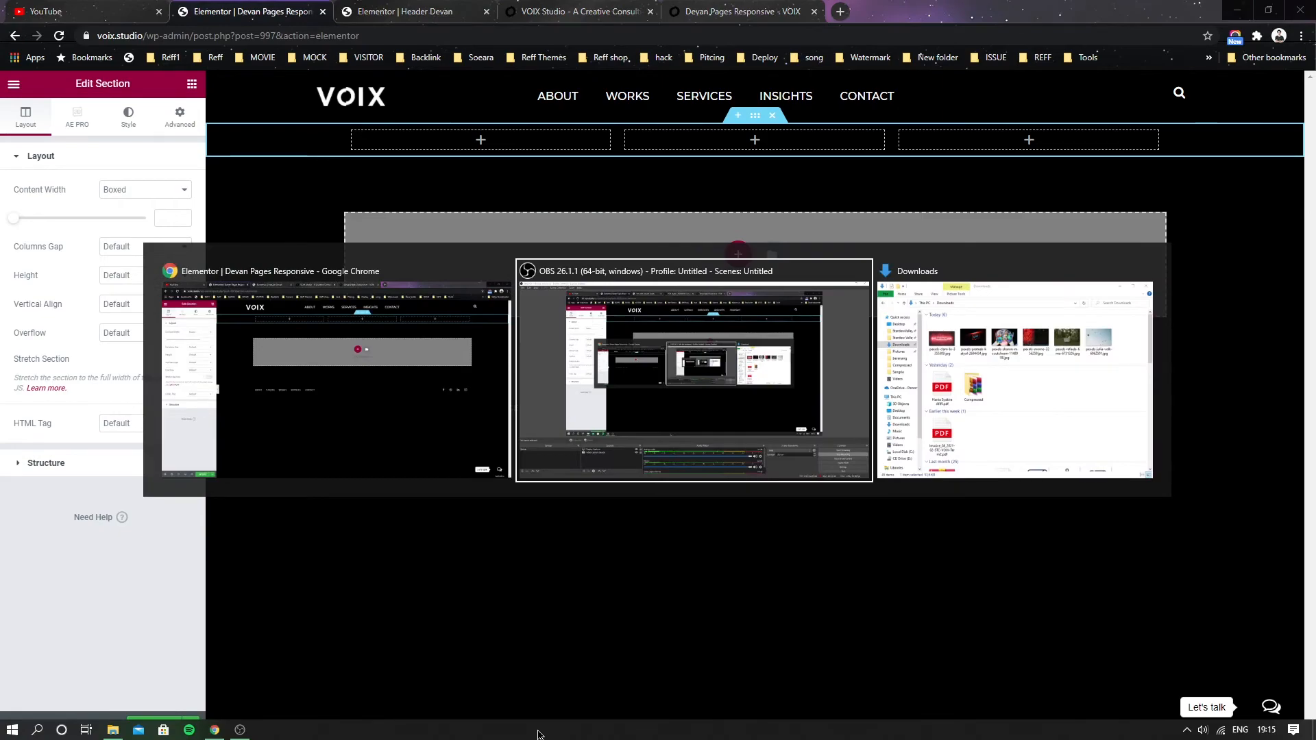
{"action": "key", "text": "alt+Tab"}
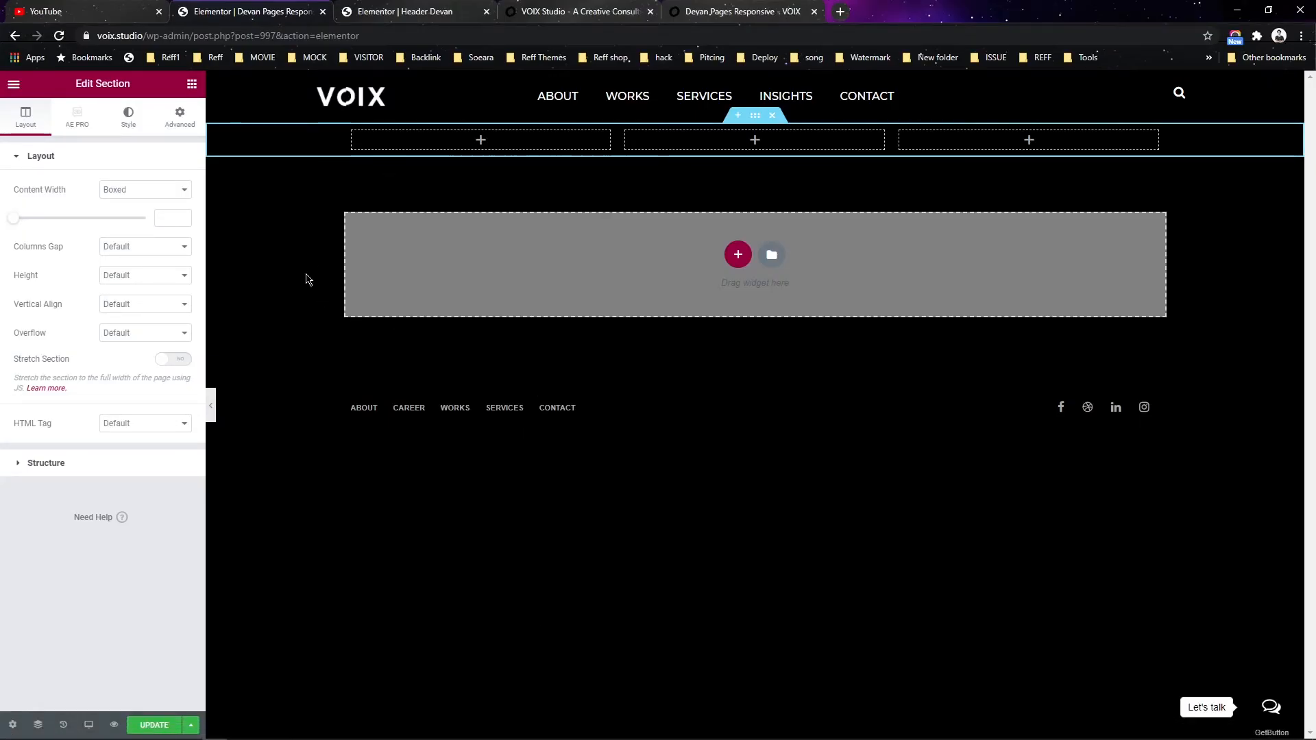
- Unlink the new section's margin and padding values, setting top and bottom margins and all paddings to 0
{"action": "left_click", "coordinate": [179, 115]}
{"action": "left_click", "coordinate": [173, 205]}
{"action": "left_click", "coordinate": [173, 259]}
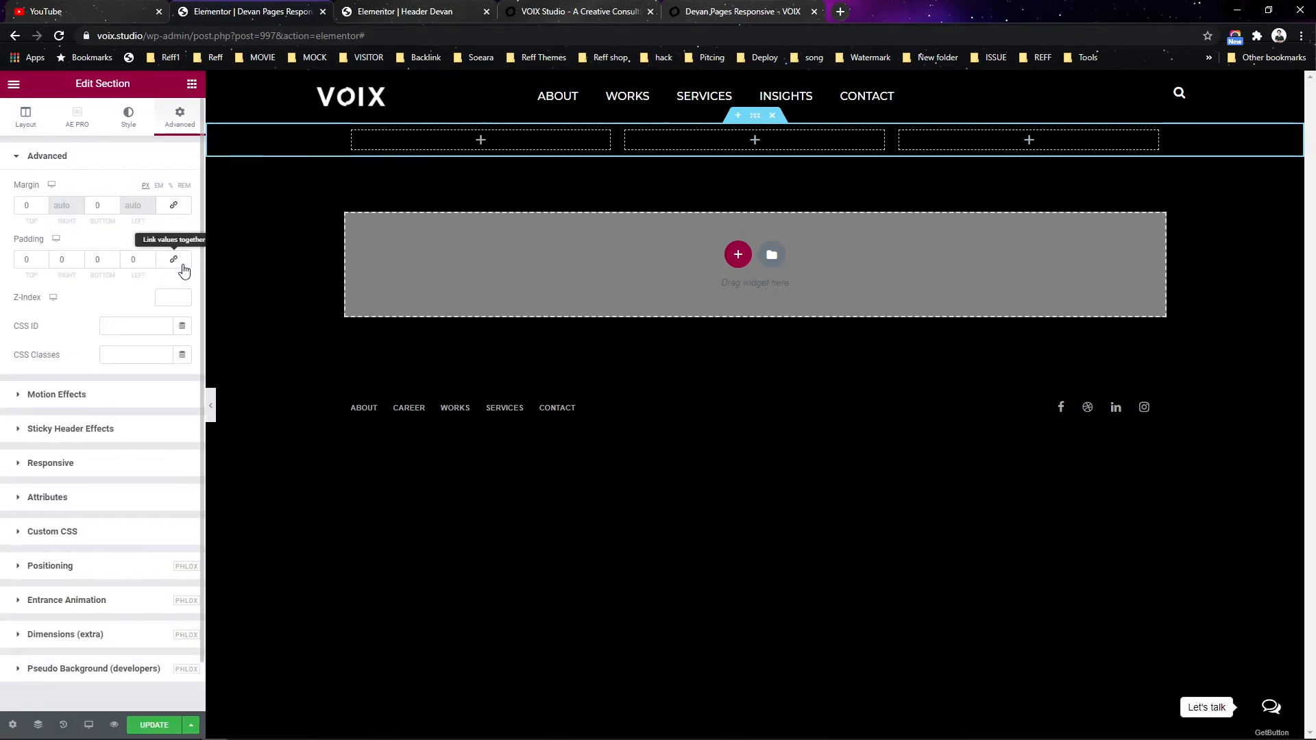
- Unlink the first column's margin and padding values, setting them all to 0
{"action": "left_click", "coordinate": [352, 132]}
{"action": "left_click", "coordinate": [180, 115]}
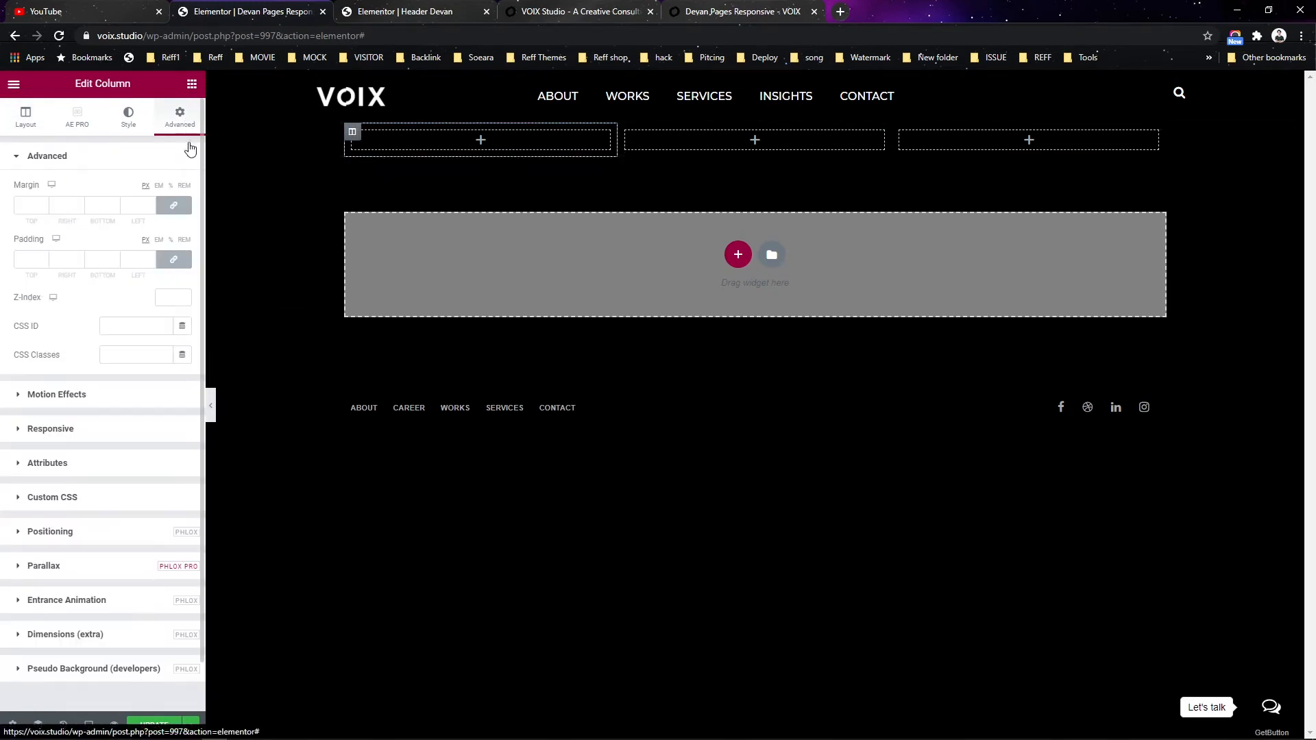
{"action": "left_click", "coordinate": [188, 206]}
{"action": "left_click", "coordinate": [184, 264]}
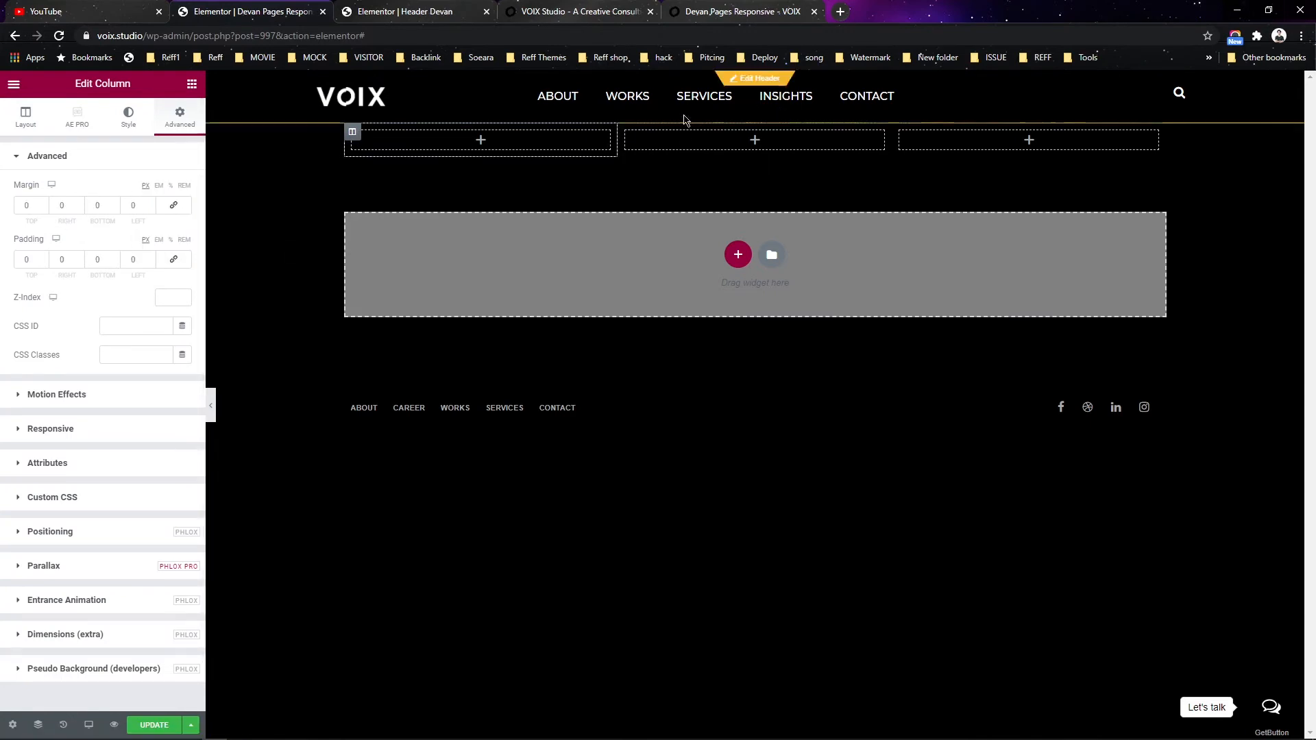
- Unlink the middle column's margin and padding values, setting them all to 0
{"action": "left_click", "coordinate": [627, 137]}
{"action": "left_click", "coordinate": [172, 119]}
{"action": "left_click", "coordinate": [173, 205]}
{"action": "left_click", "coordinate": [173, 259]}
- Unlink the third column's padding values in its advanced settings
{"action": "left_click", "coordinate": [899, 132]}
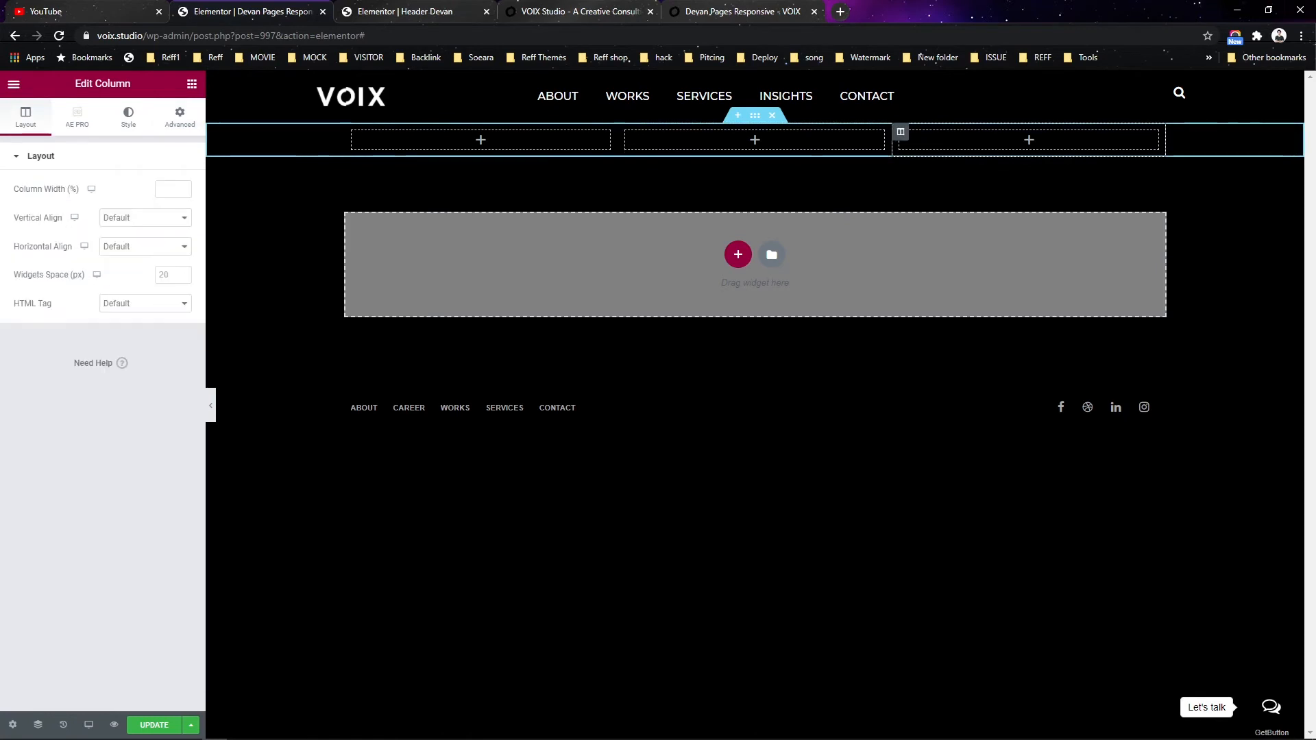
{"action": "left_click", "coordinate": [181, 118]}
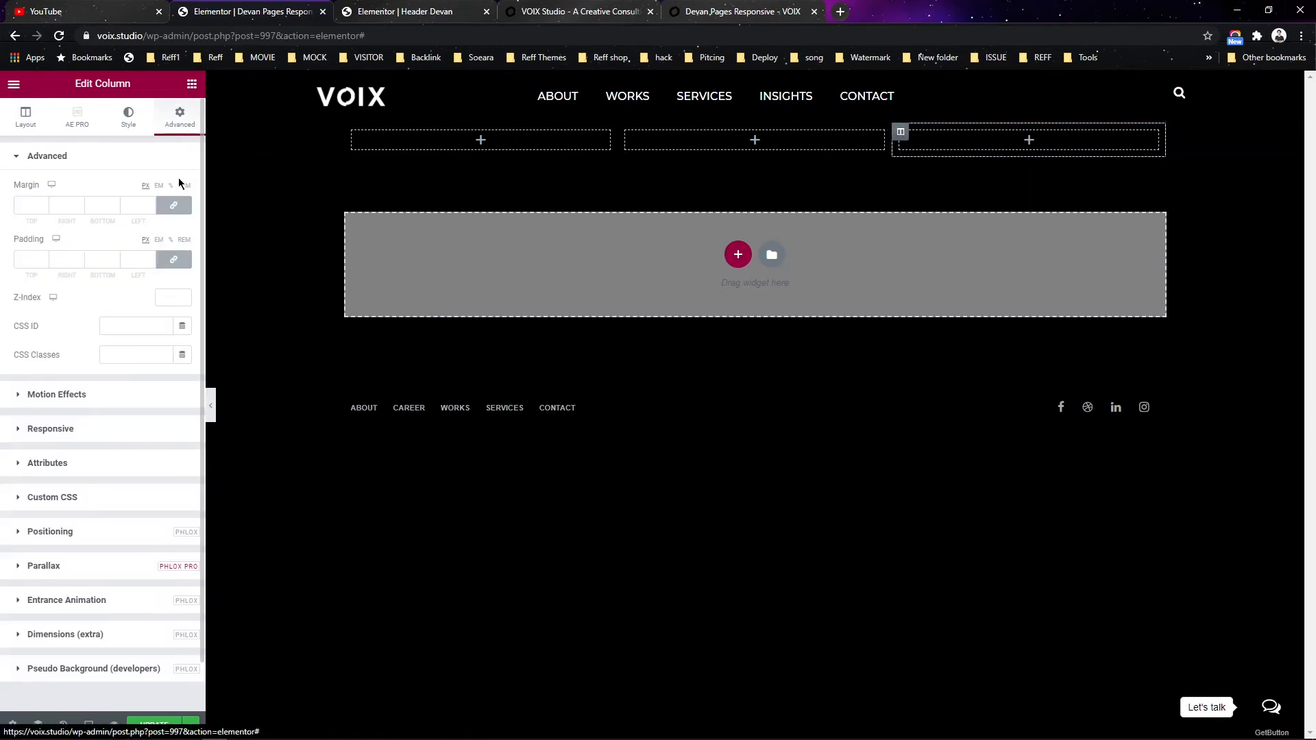
{"action": "left_click", "coordinate": [184, 260]}
- Set the three-column section's top and bottom margins to 50 px
{"action": "left_click", "coordinate": [757, 118]}
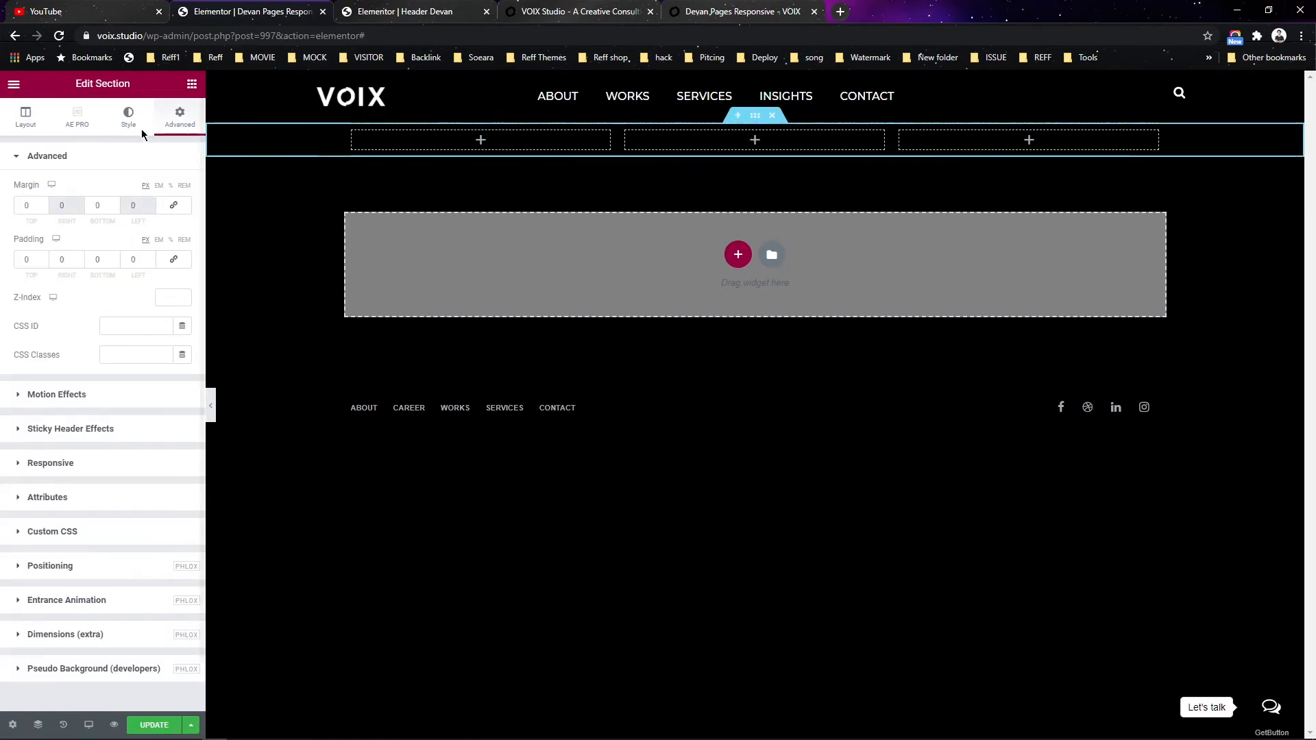
{"action": "left_click", "coordinate": [26, 128]}
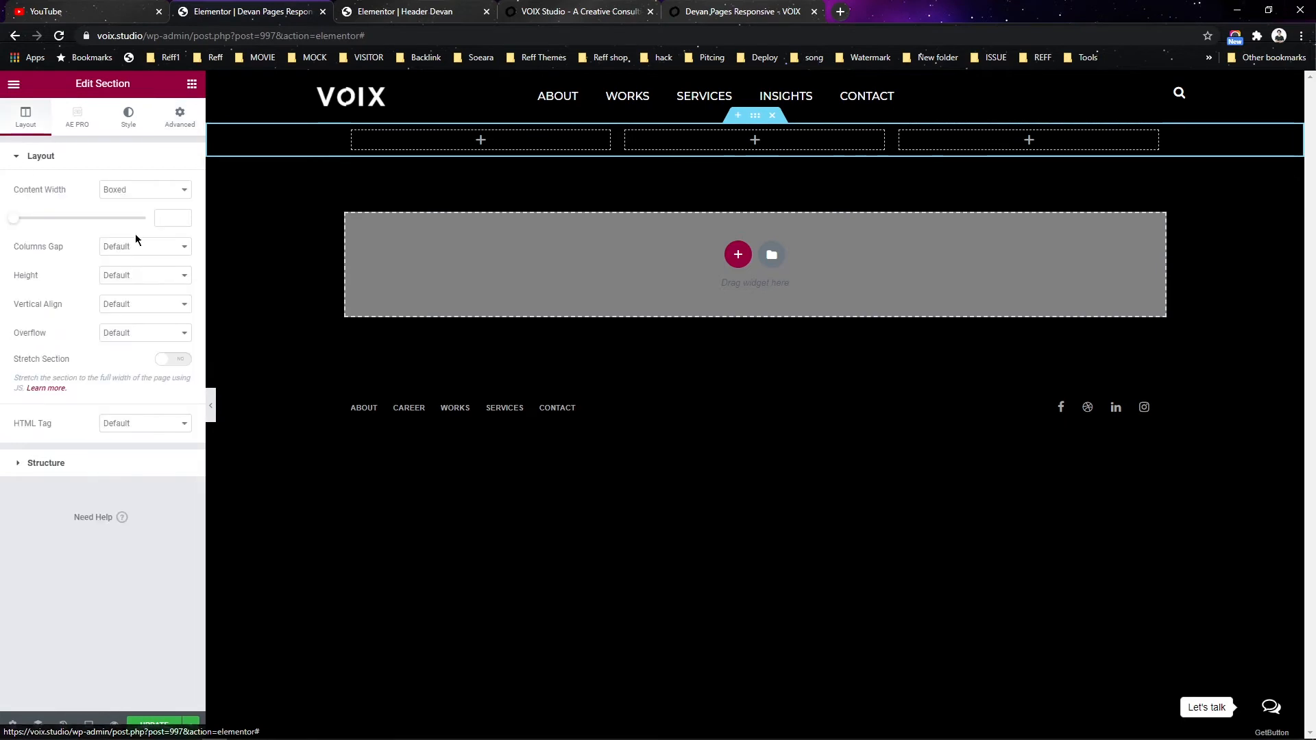
{"action": "left_click", "coordinate": [180, 118]}
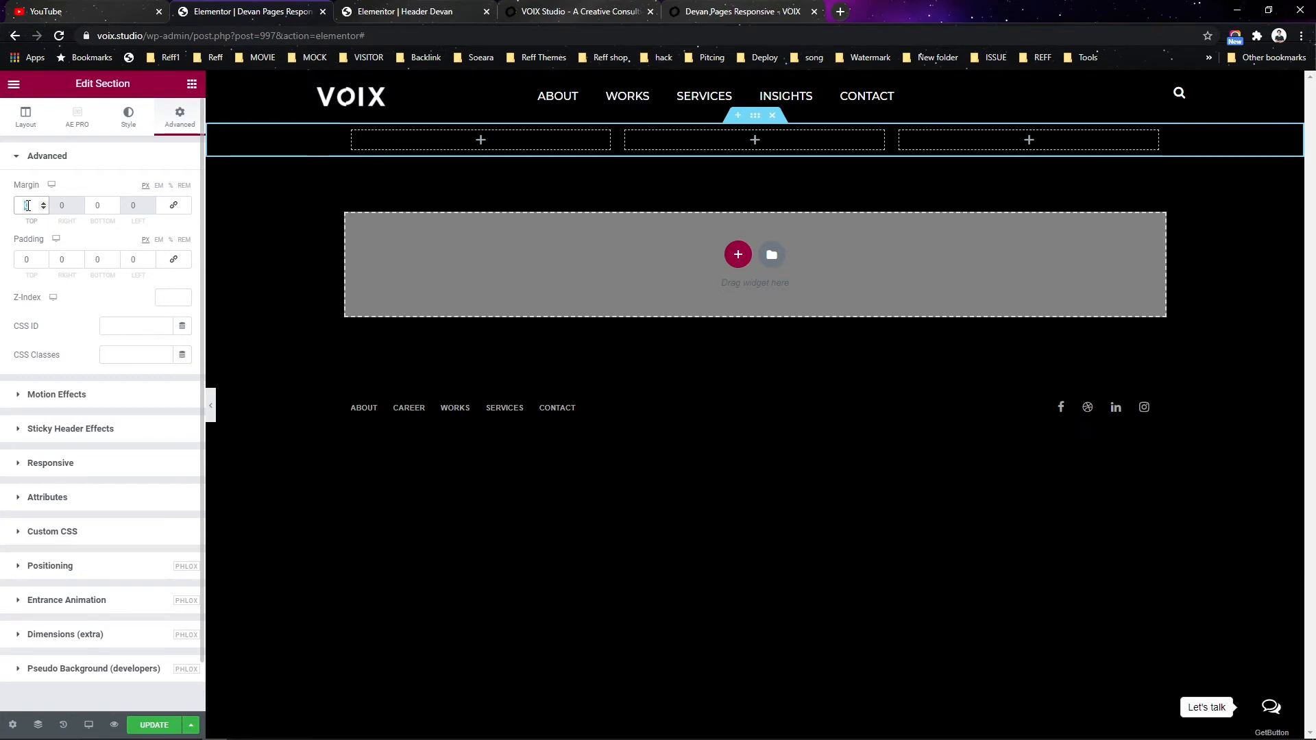
{"action": "type", "text": "50"}
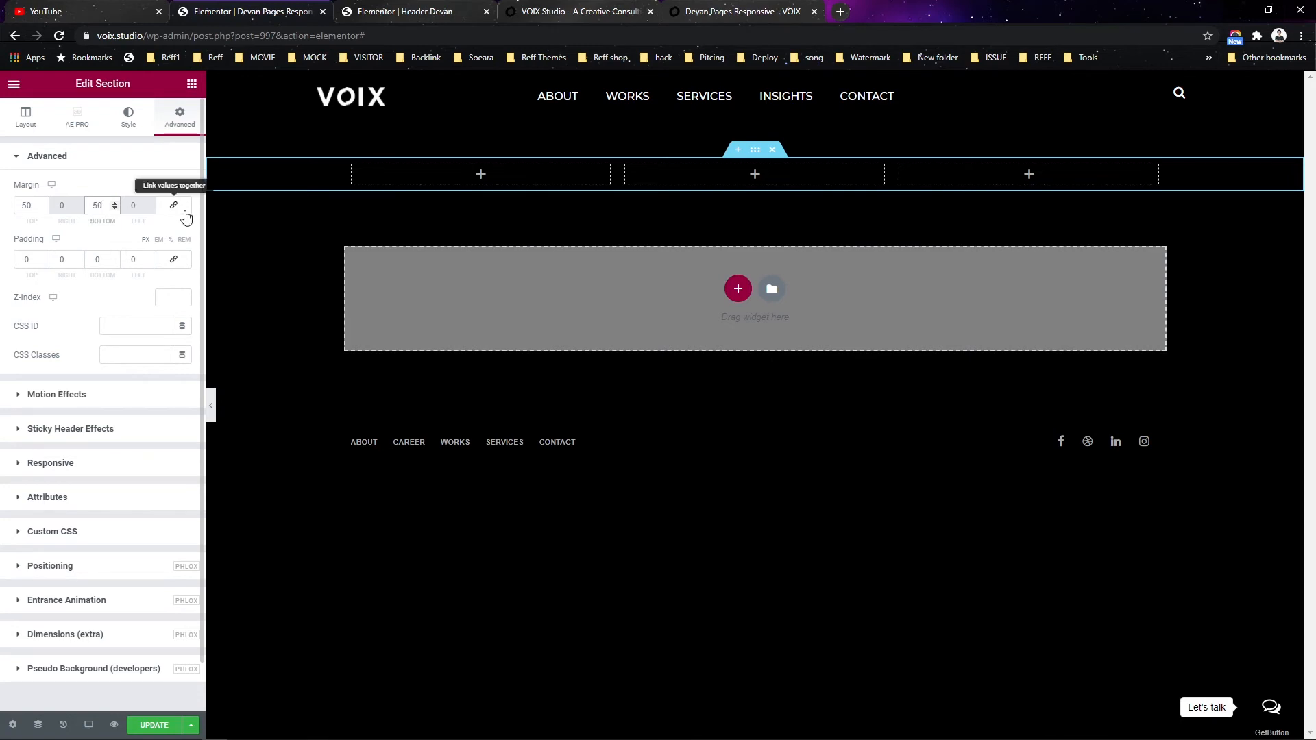
{"action": "left_click", "coordinate": [20, 119]}
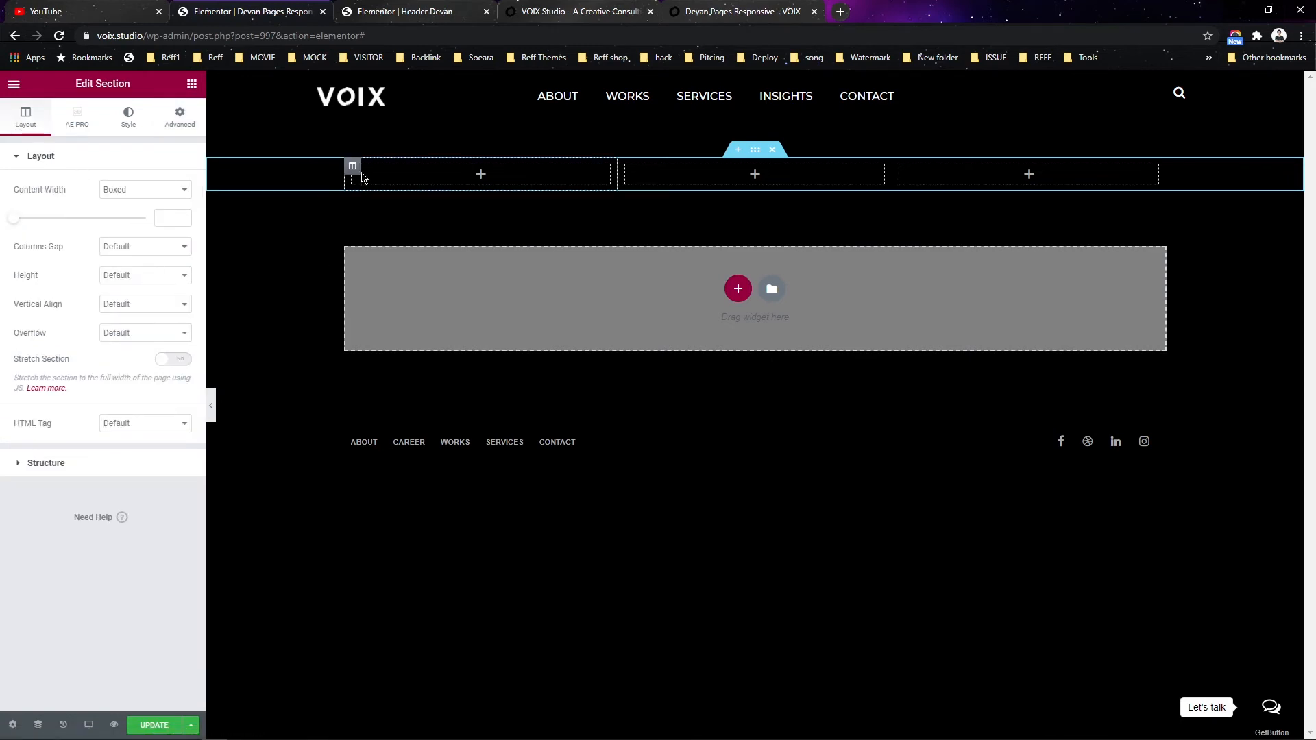
- Add an Image widget to the first column using the bathtub photo from the Downloads folder, with a Text Editor widget below it
{"action": "left_click", "coordinate": [480, 175]}
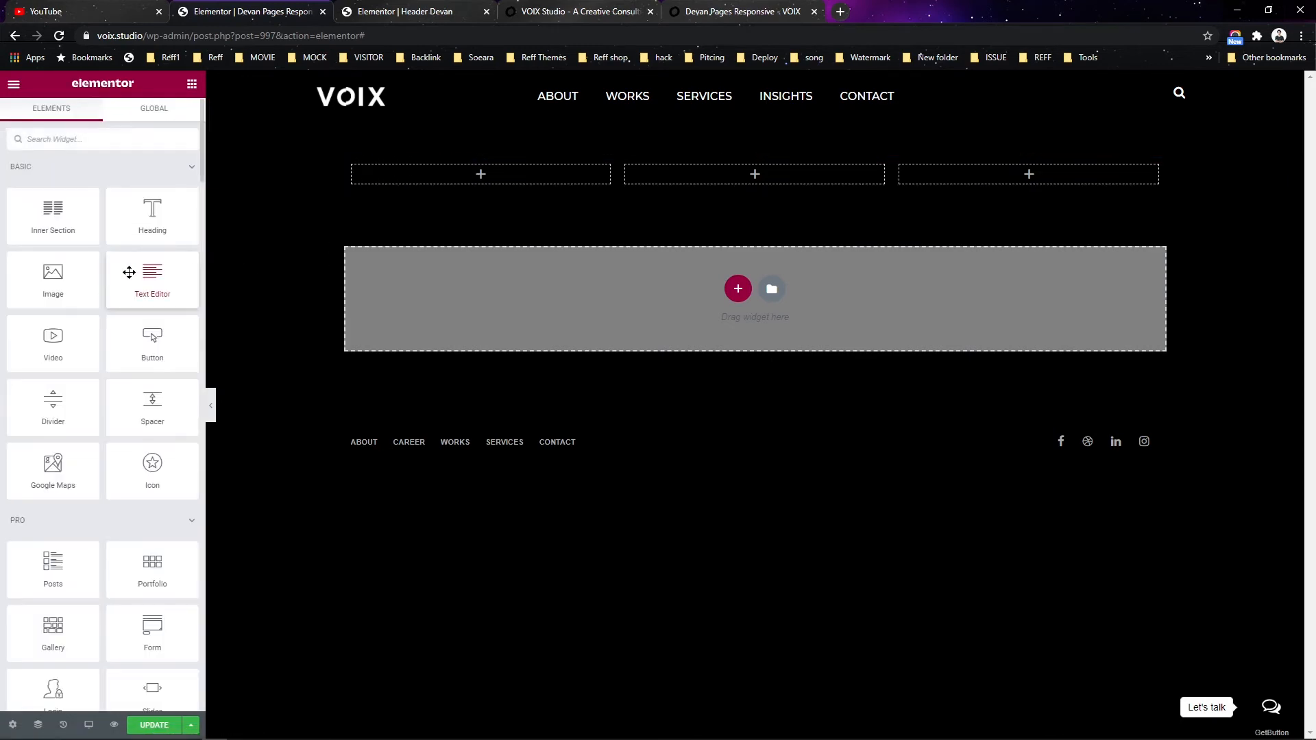
{"action": "left_click_drag", "start_coordinate": [58, 293], "coordinate": [472, 168]}
{"action": "left_click", "coordinate": [106, 244]}
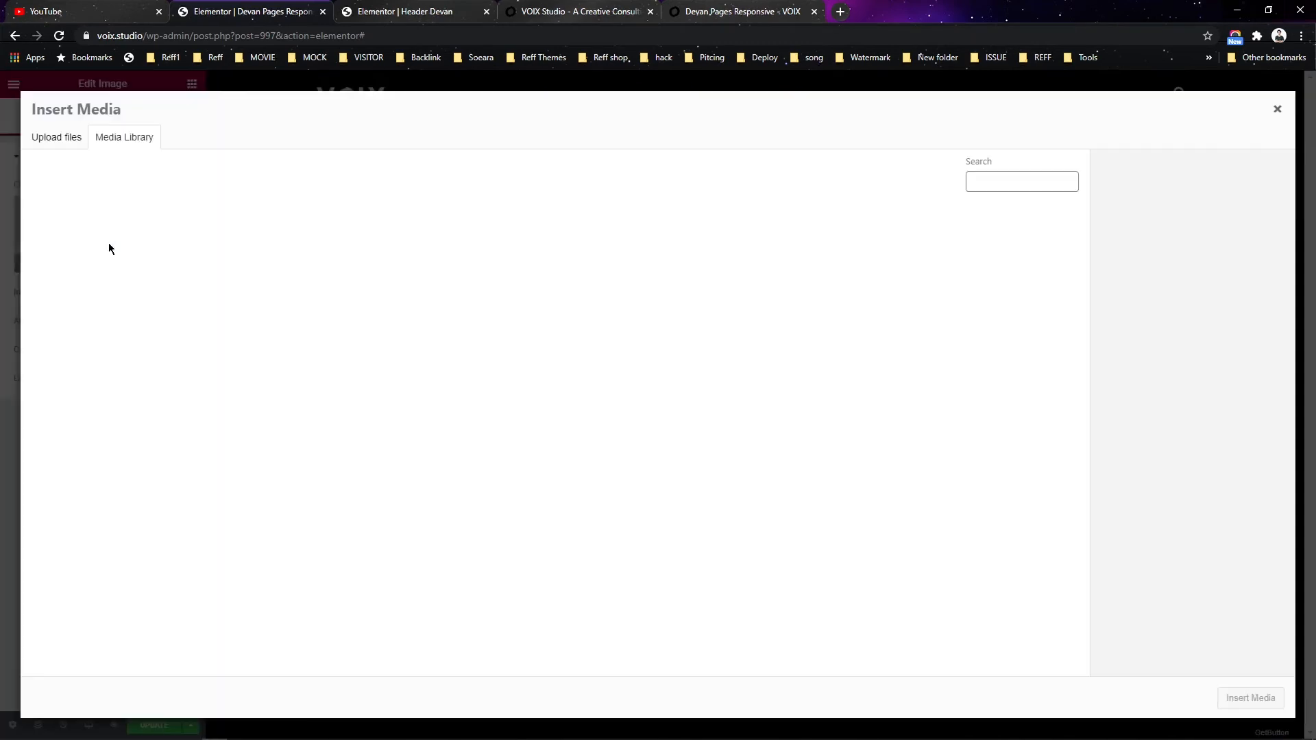
{"action": "key", "text": "alt+Tab"}
{"action": "key", "text": "alt+Tab"}
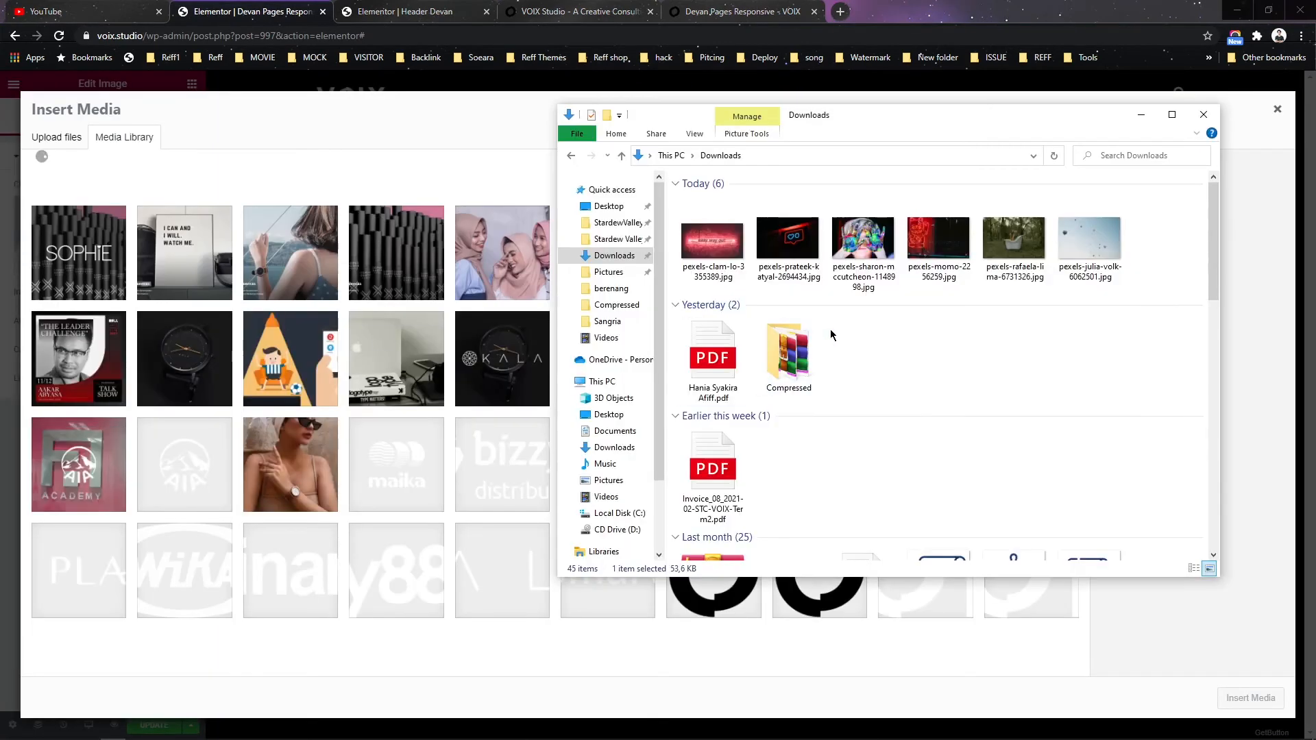
{"action": "left_click_drag", "start_coordinate": [998, 247], "coordinate": [327, 344]}
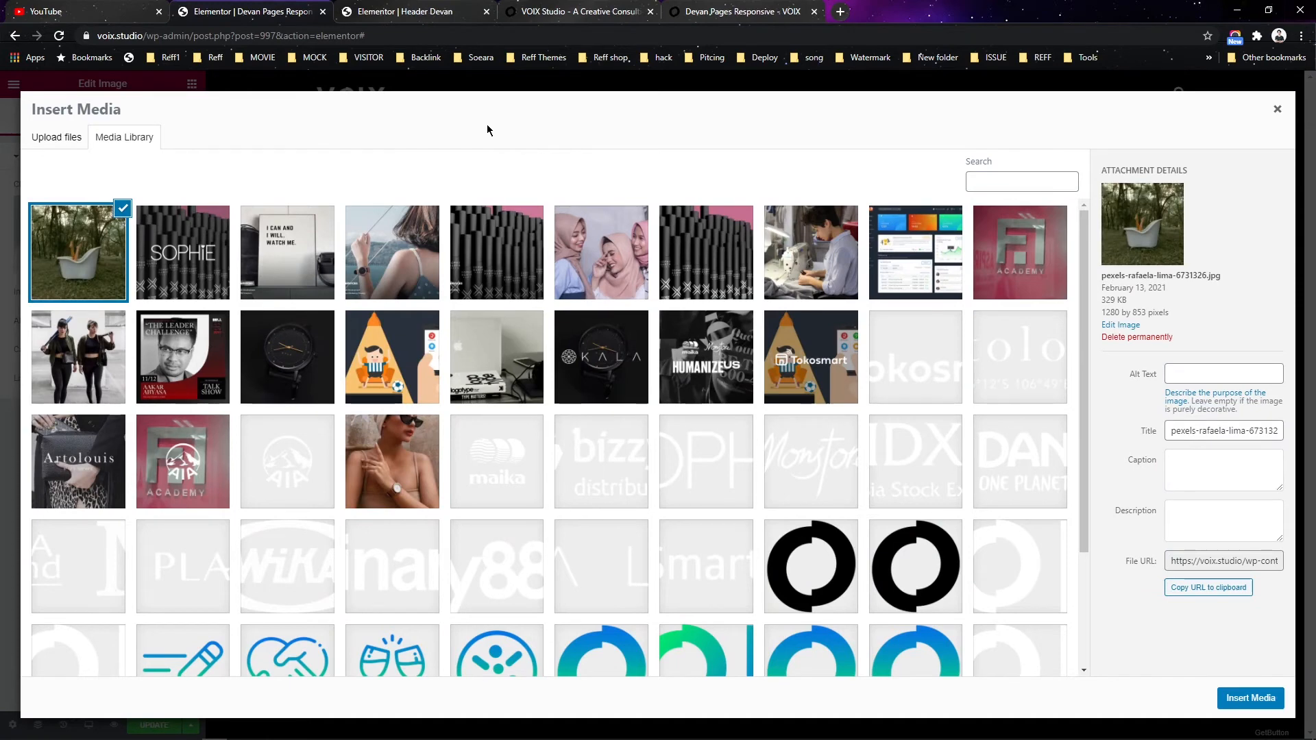
{"action": "left_click", "coordinate": [1246, 698]}
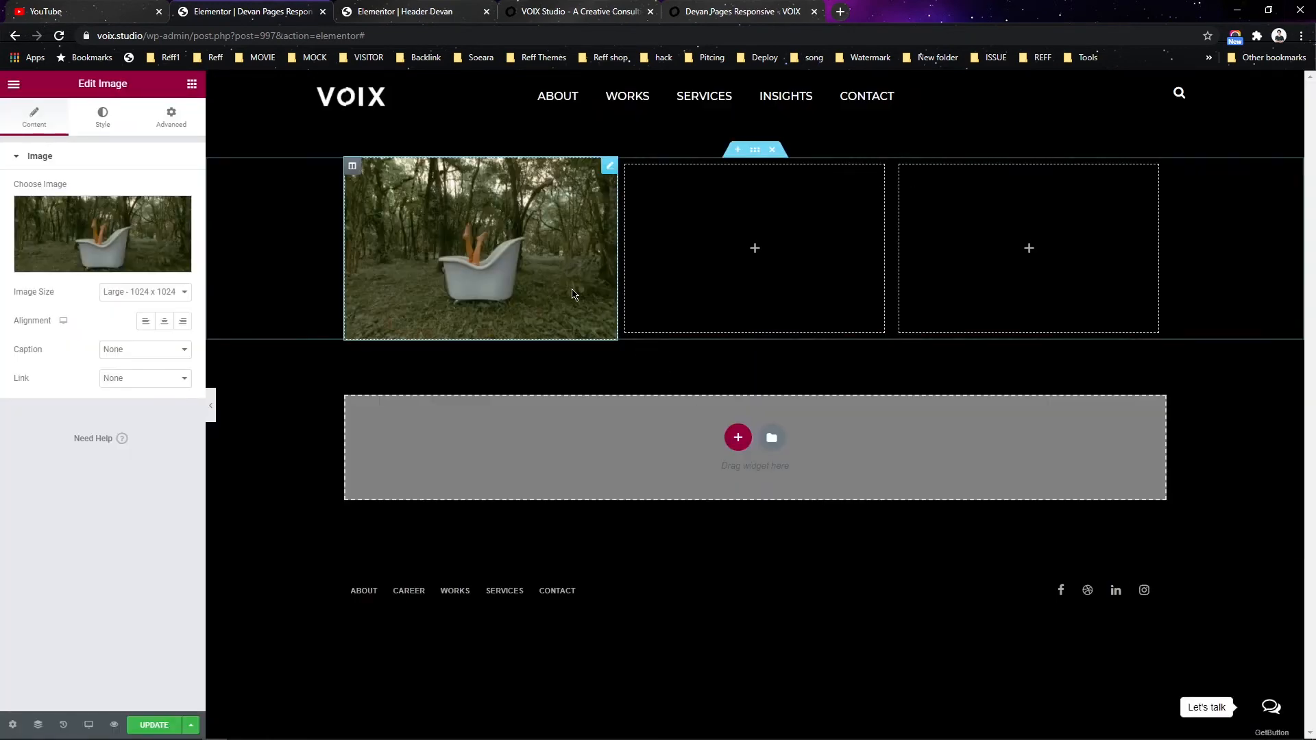
{"action": "left_click", "coordinate": [192, 85]}
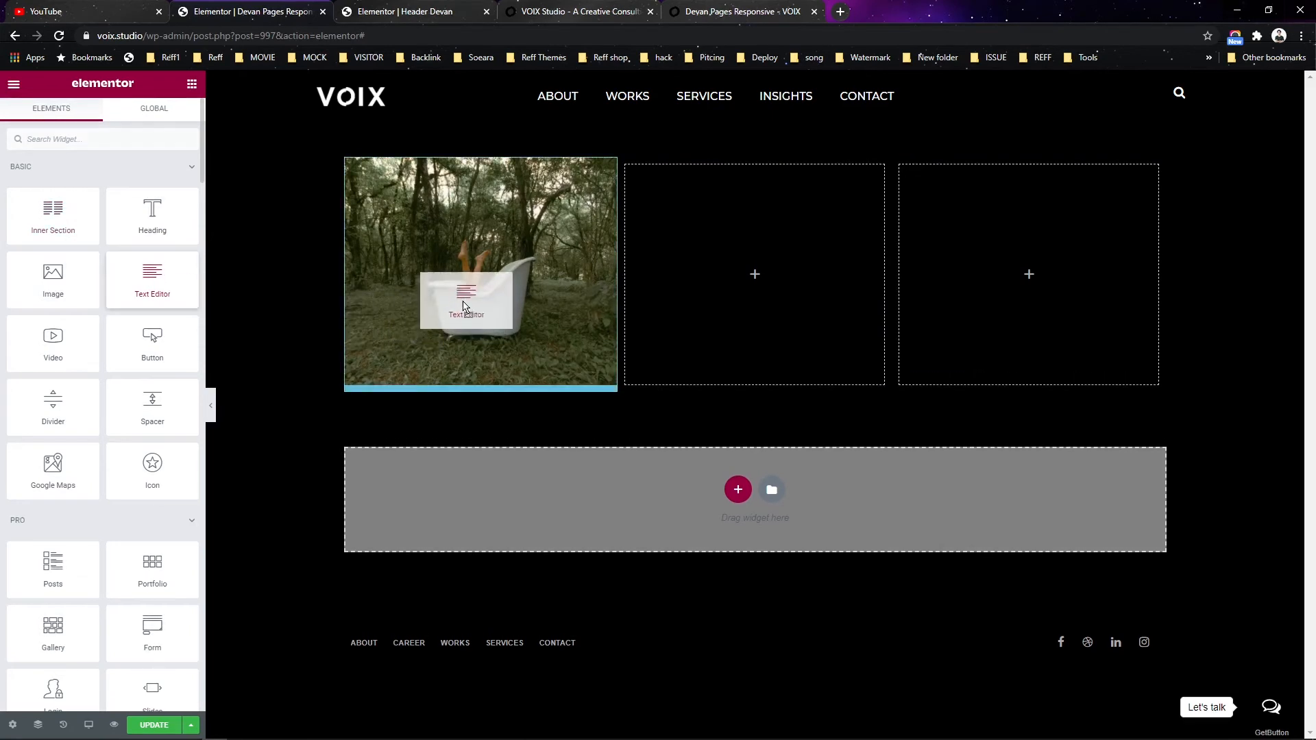
{"action": "left_click_drag", "start_coordinate": [469, 336], "coordinate": [469, 336]}
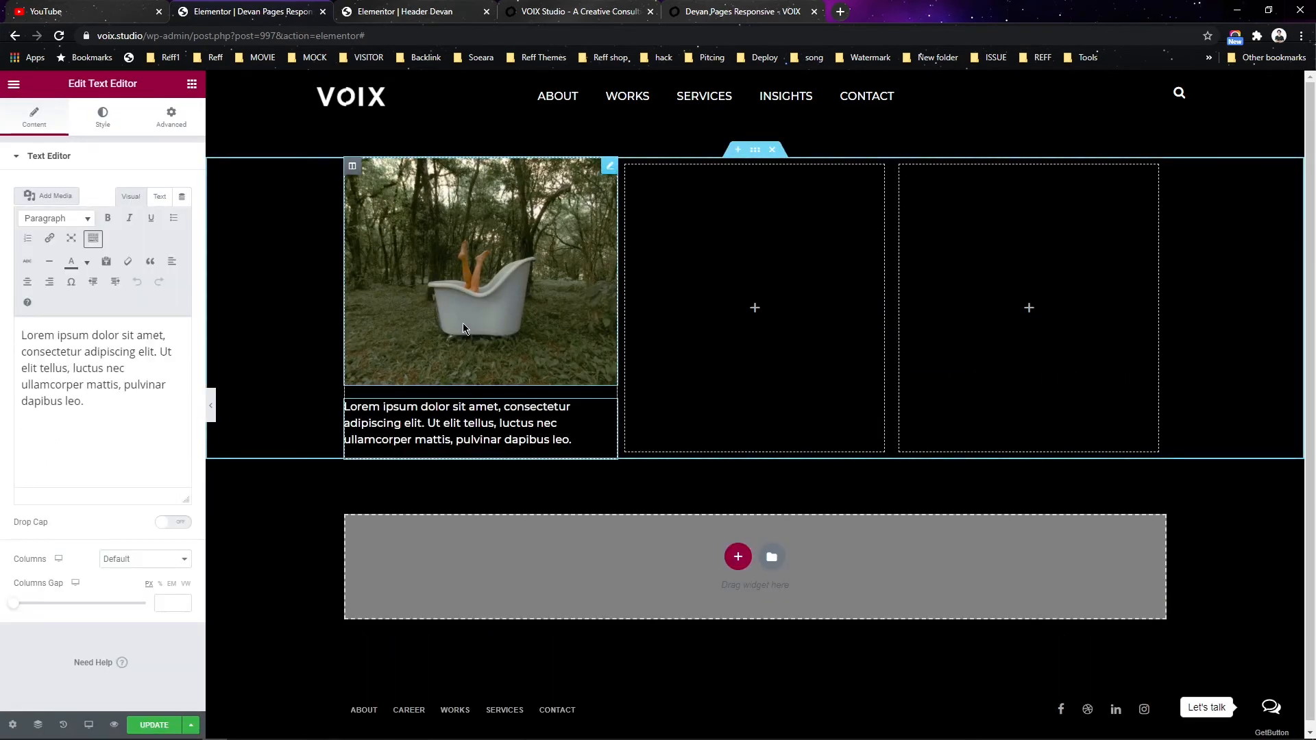
- Set the first column's image size to Full and its width to 100%
{"action": "left_click", "coordinate": [463, 329]}
{"action": "left_click", "coordinate": [135, 294]}
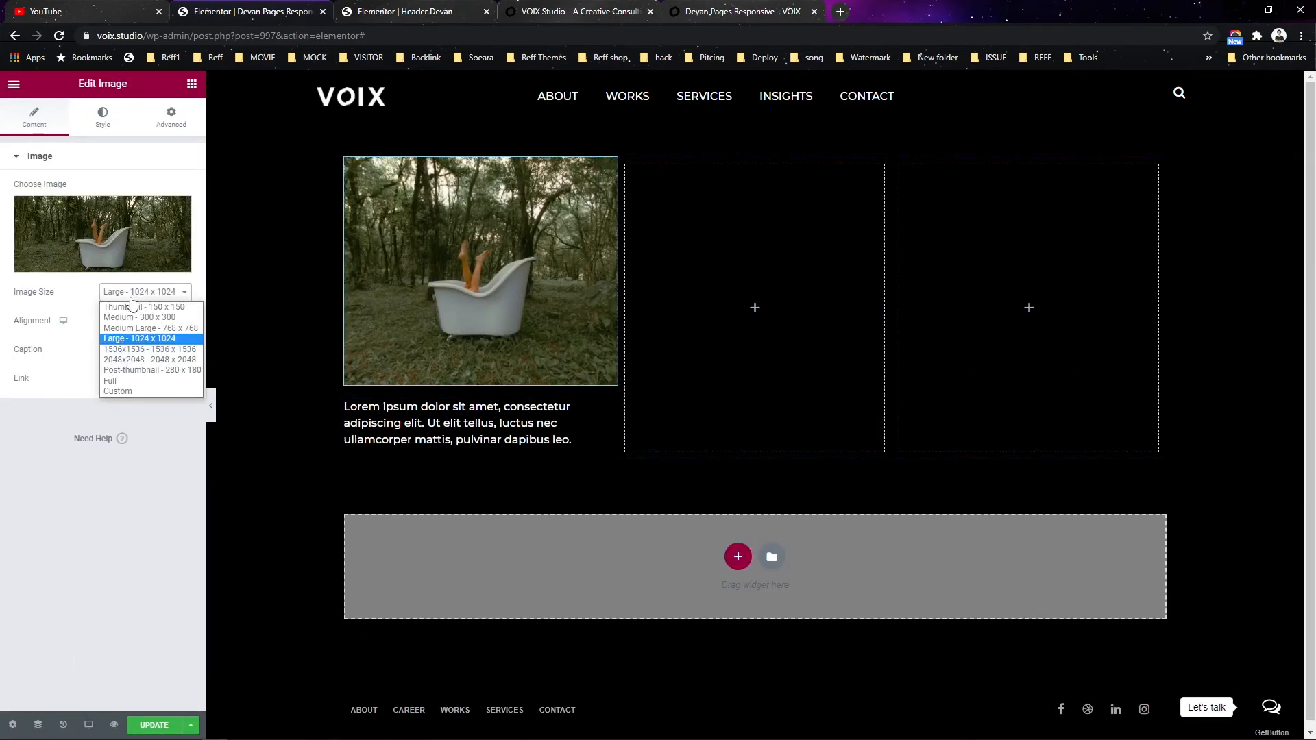
{"action": "left_click", "coordinate": [136, 381]}
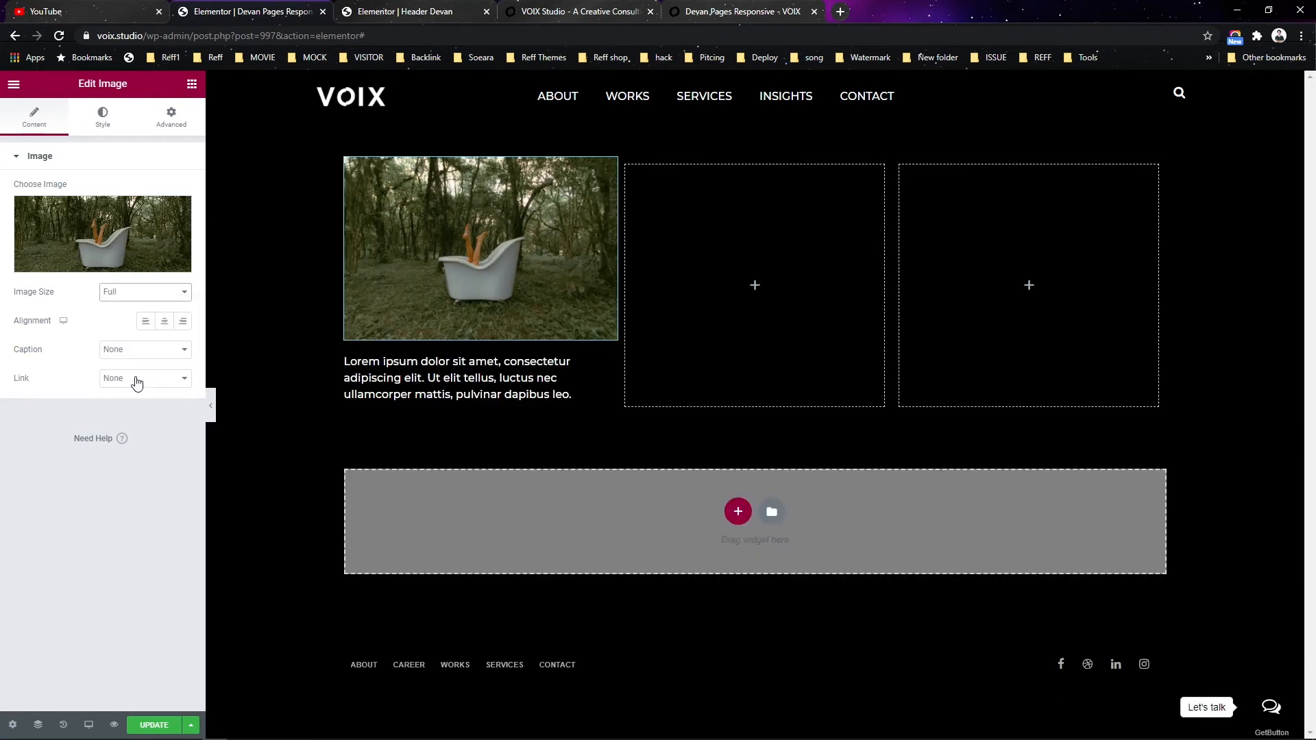
{"action": "left_click", "coordinate": [100, 129]}
{"action": "left_click_drag", "start_coordinate": [18, 211], "coordinate": [152, 214]}
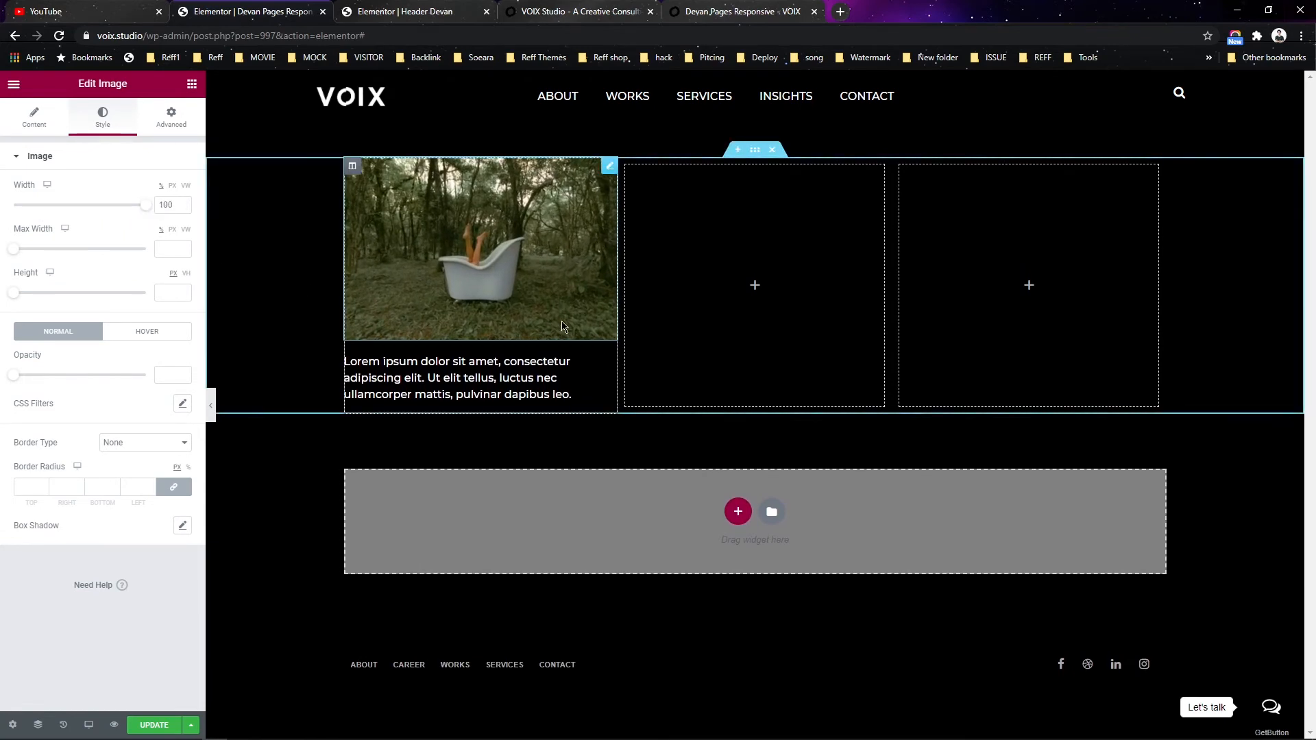
- Set the first column's text typography to a size of 20 px and a line height of 1.6 em
{"action": "left_click", "coordinate": [552, 363]}
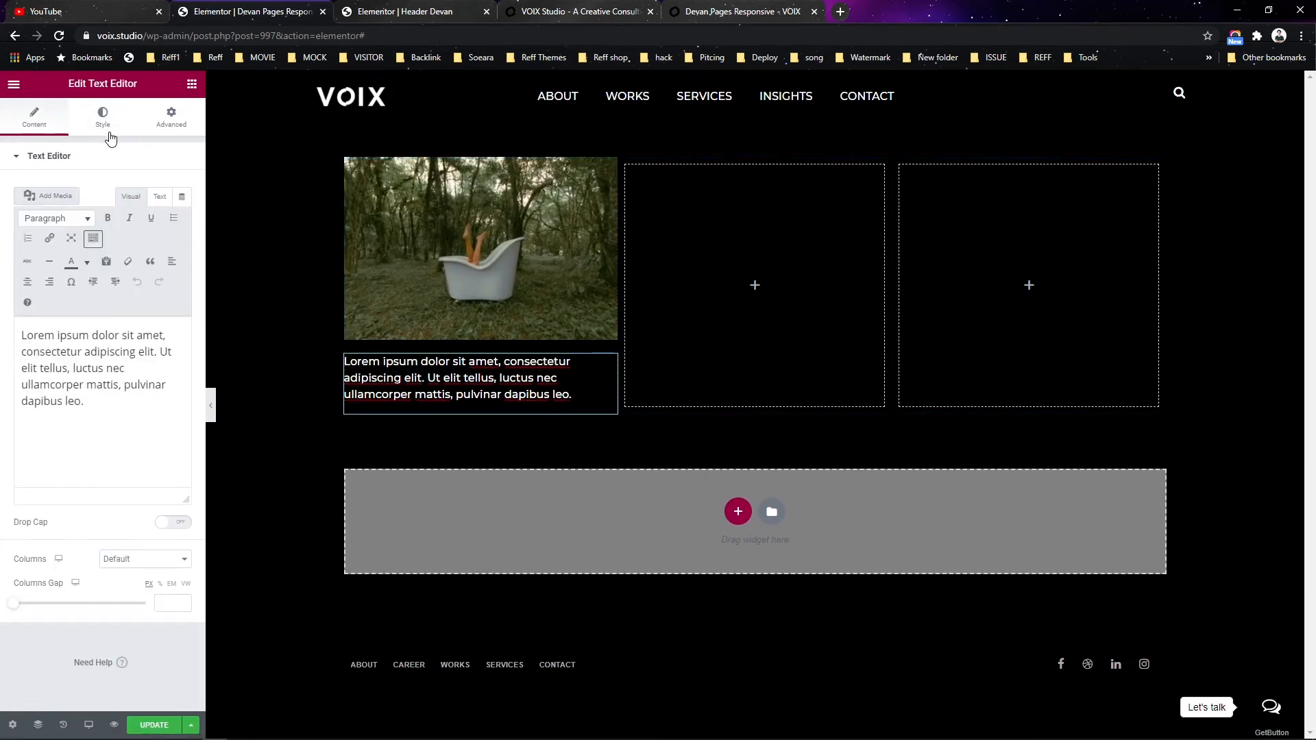
{"action": "left_click", "coordinate": [103, 122]}
{"action": "left_click", "coordinate": [183, 248]}
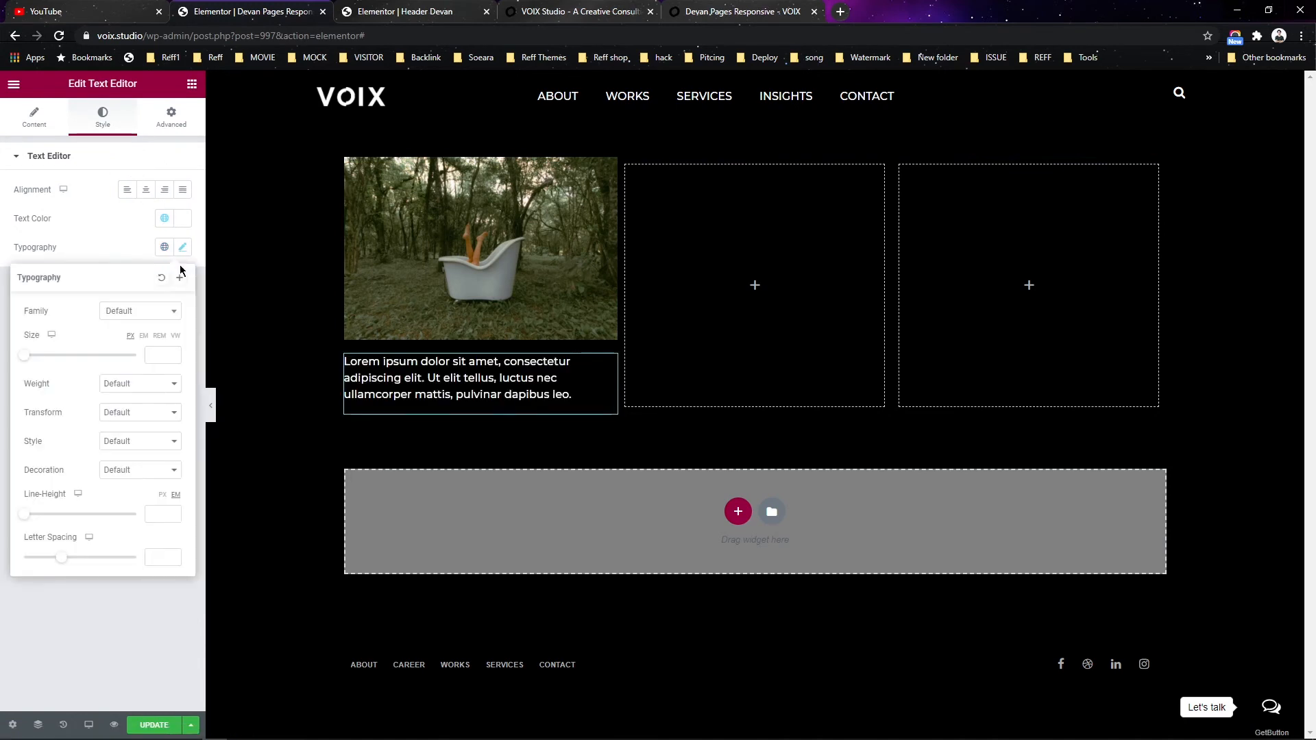
{"action": "type", "text": "20"}
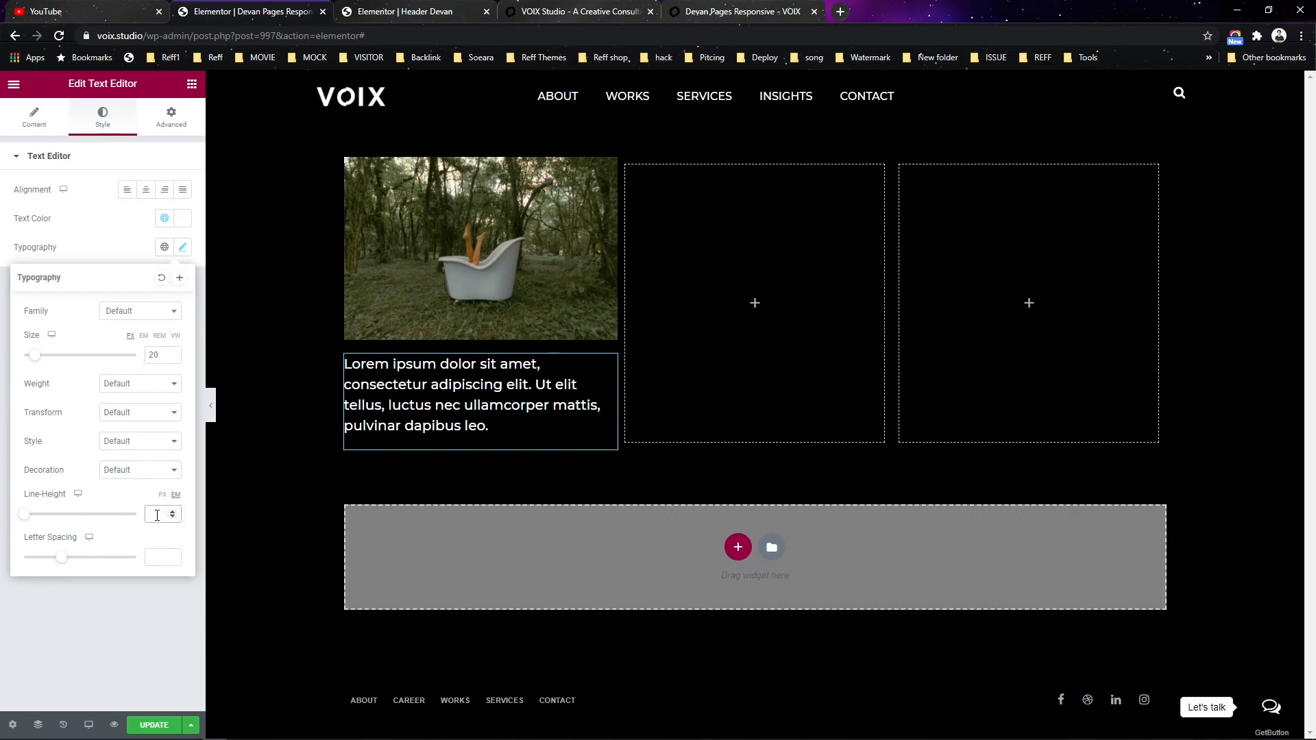
{"action": "type", "text": "1.6"}
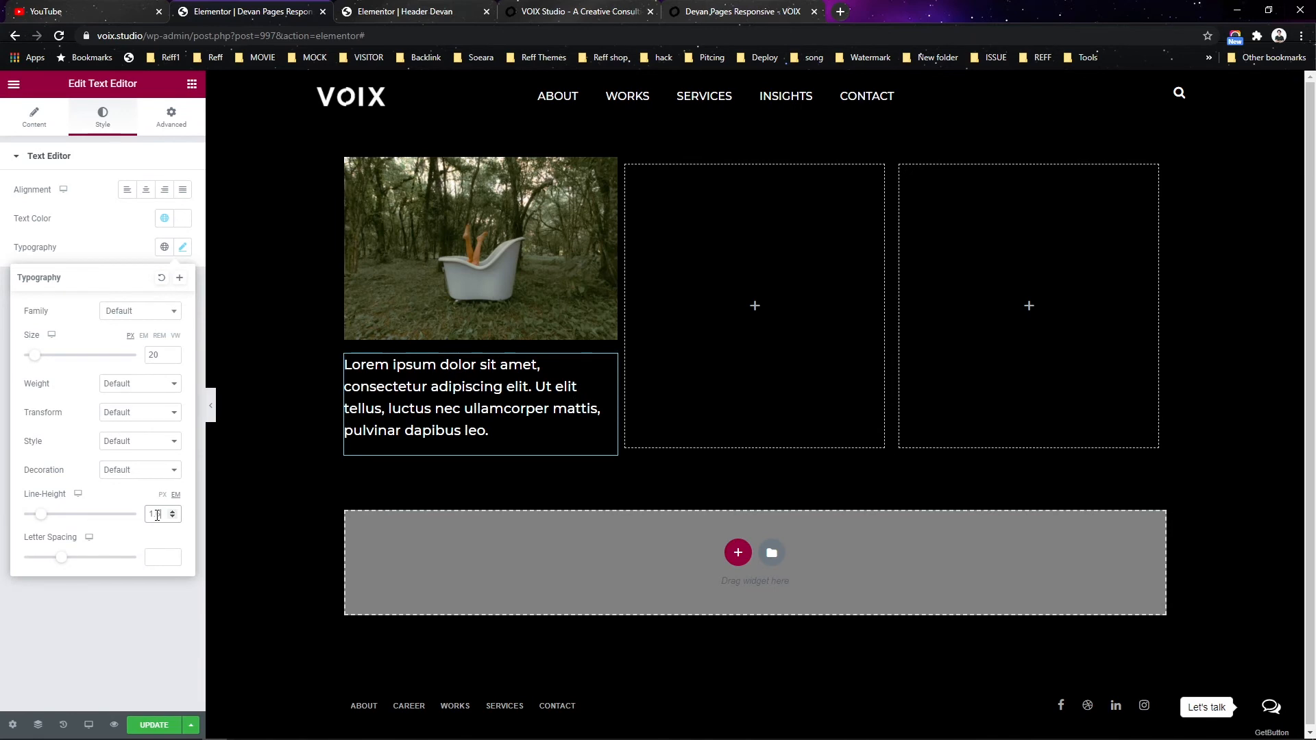
{"action": "left_click", "coordinate": [1, 323]}
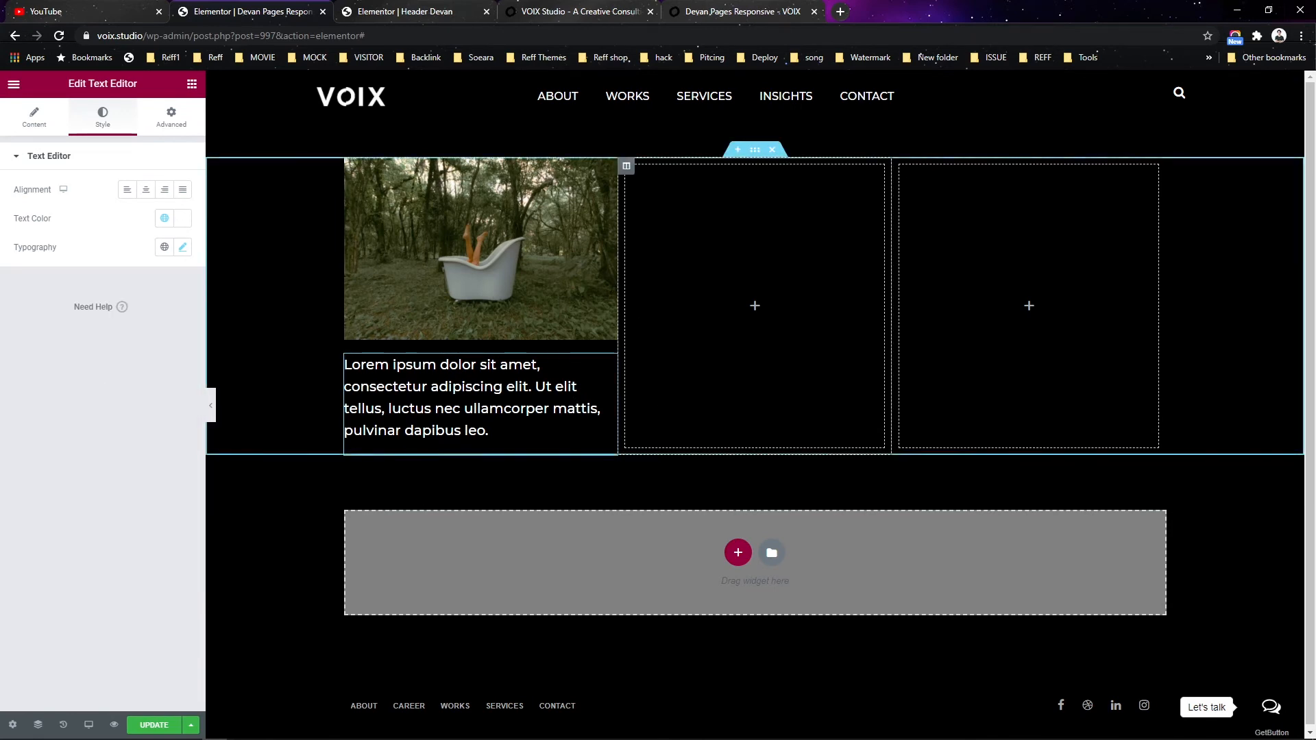
- Add an Image widget to the middle column with the same bathtub photo from the media library
{"action": "right_click", "coordinate": [535, 248]}
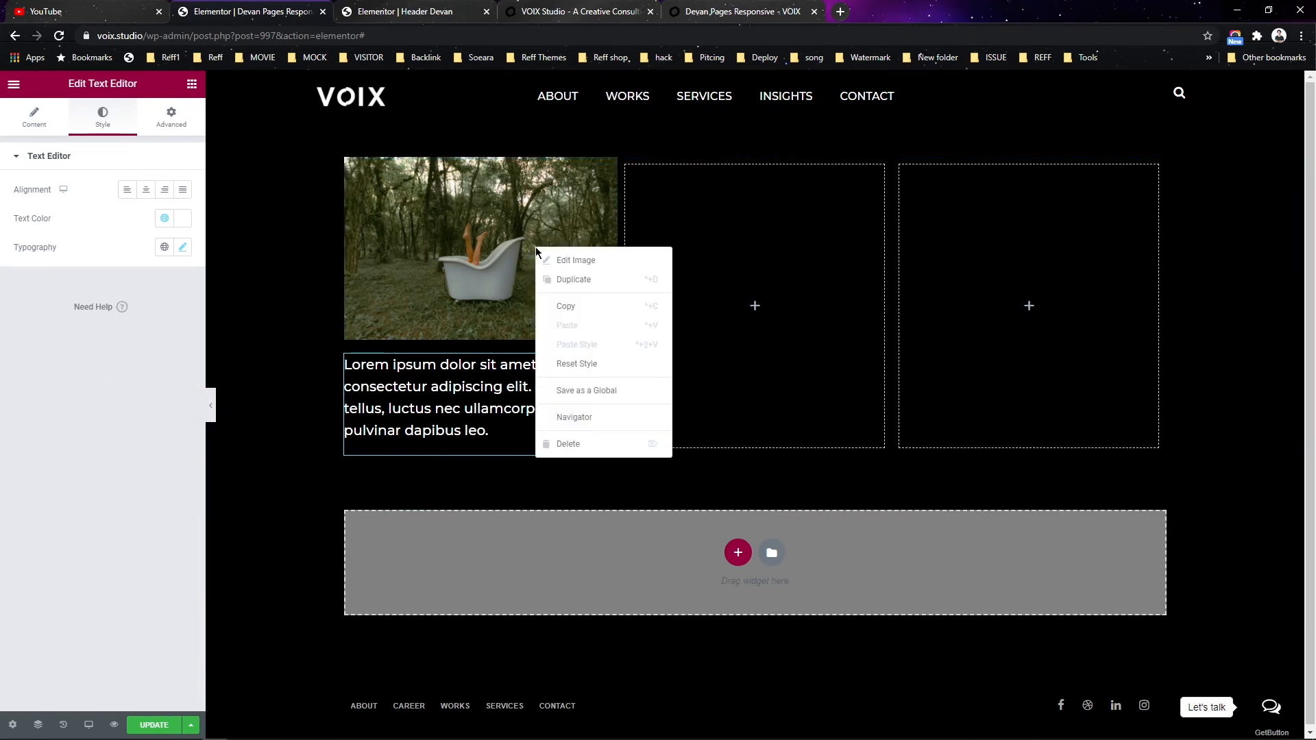
{"action": "left_click", "coordinate": [522, 254]}
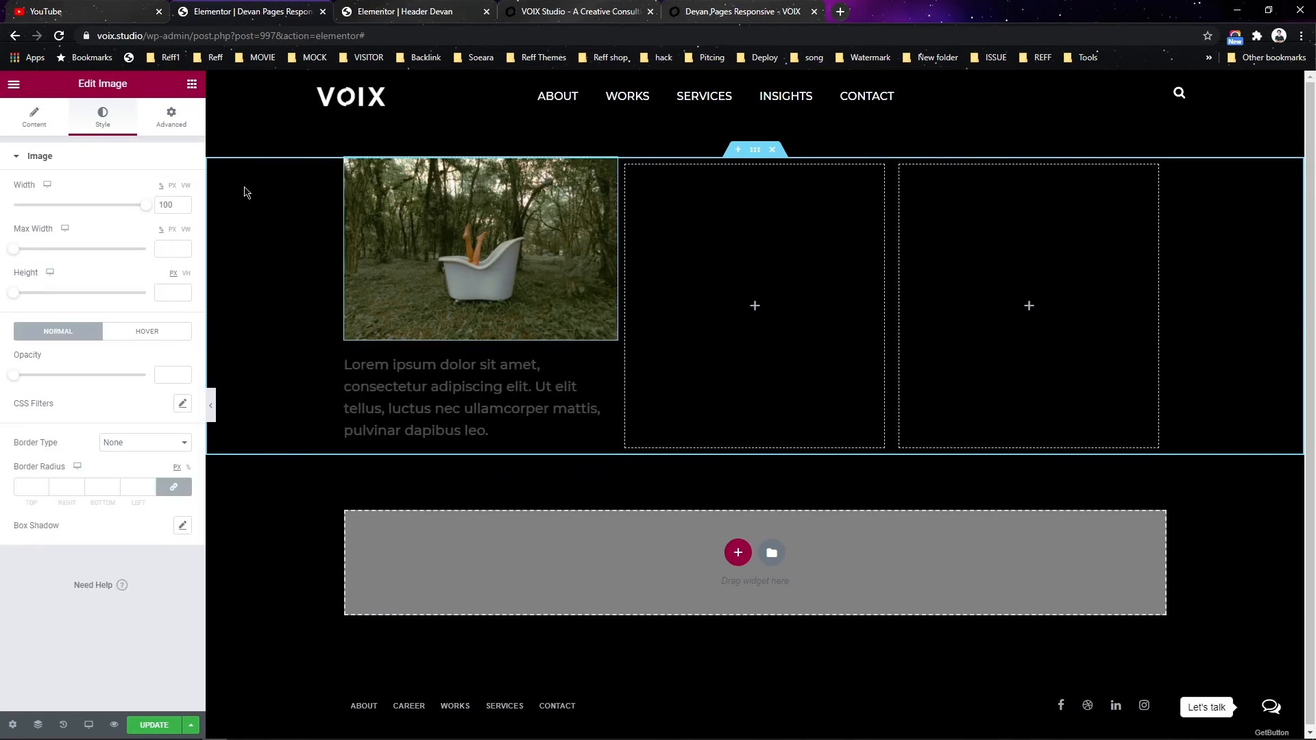
{"action": "left_click", "coordinate": [192, 84]}
{"action": "left_click_drag", "start_coordinate": [108, 260], "coordinate": [754, 288]}
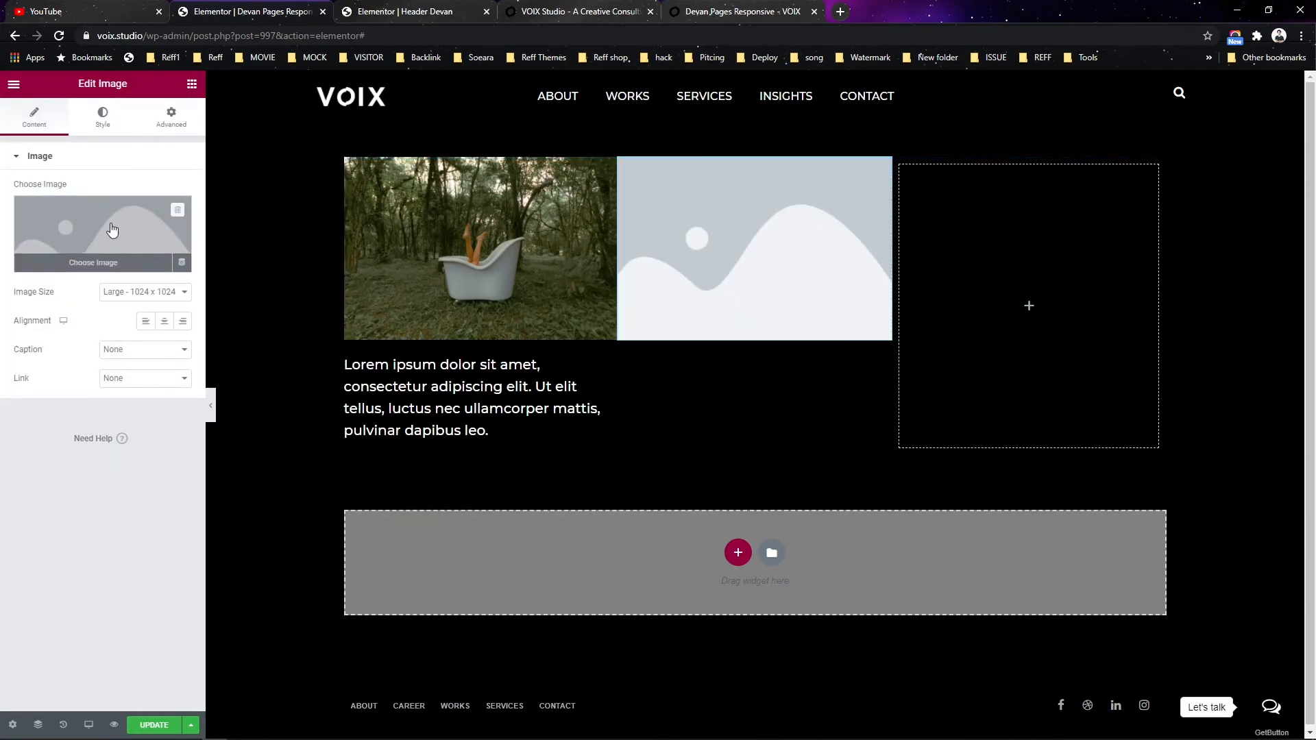
{"action": "left_click", "coordinate": [180, 245]}
{"action": "left_click", "coordinate": [100, 254]}
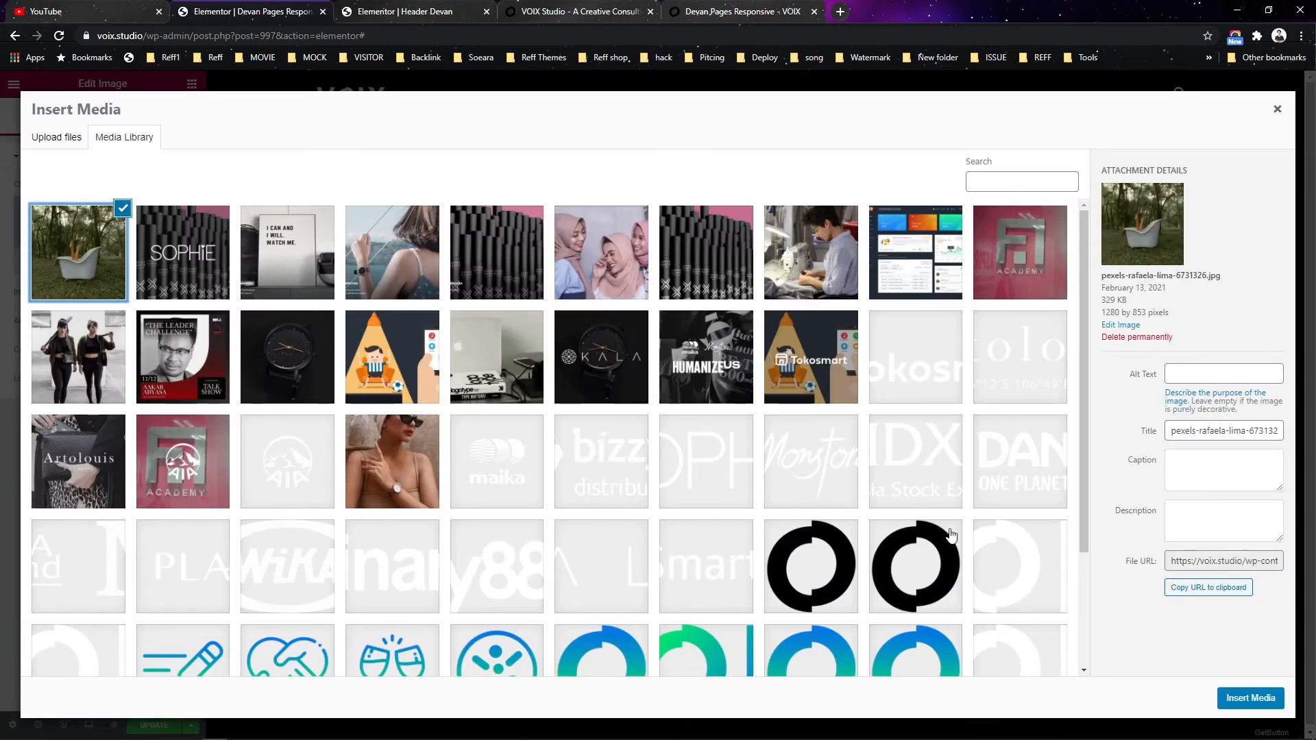
{"action": "left_click", "coordinate": [1250, 697]}
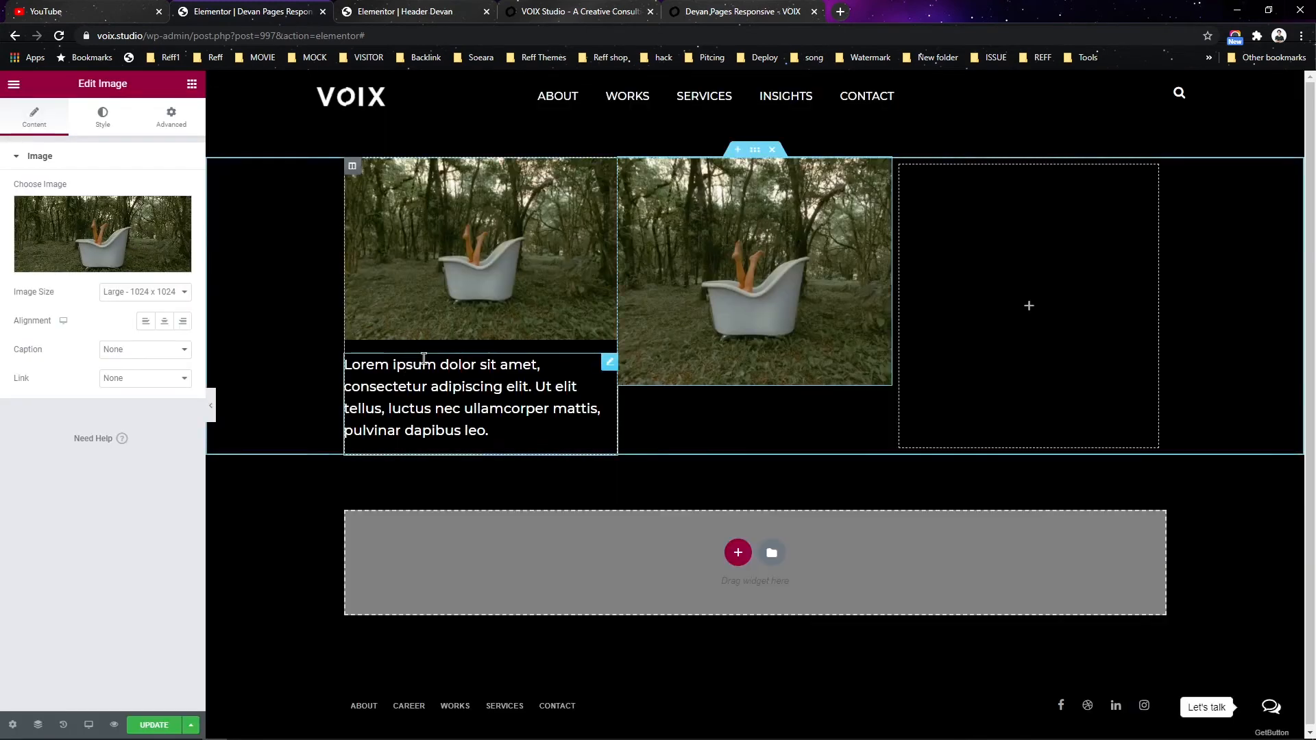
- Set the middle column's image size to Full and its width to 100%
{"action": "left_click", "coordinate": [144, 292]}
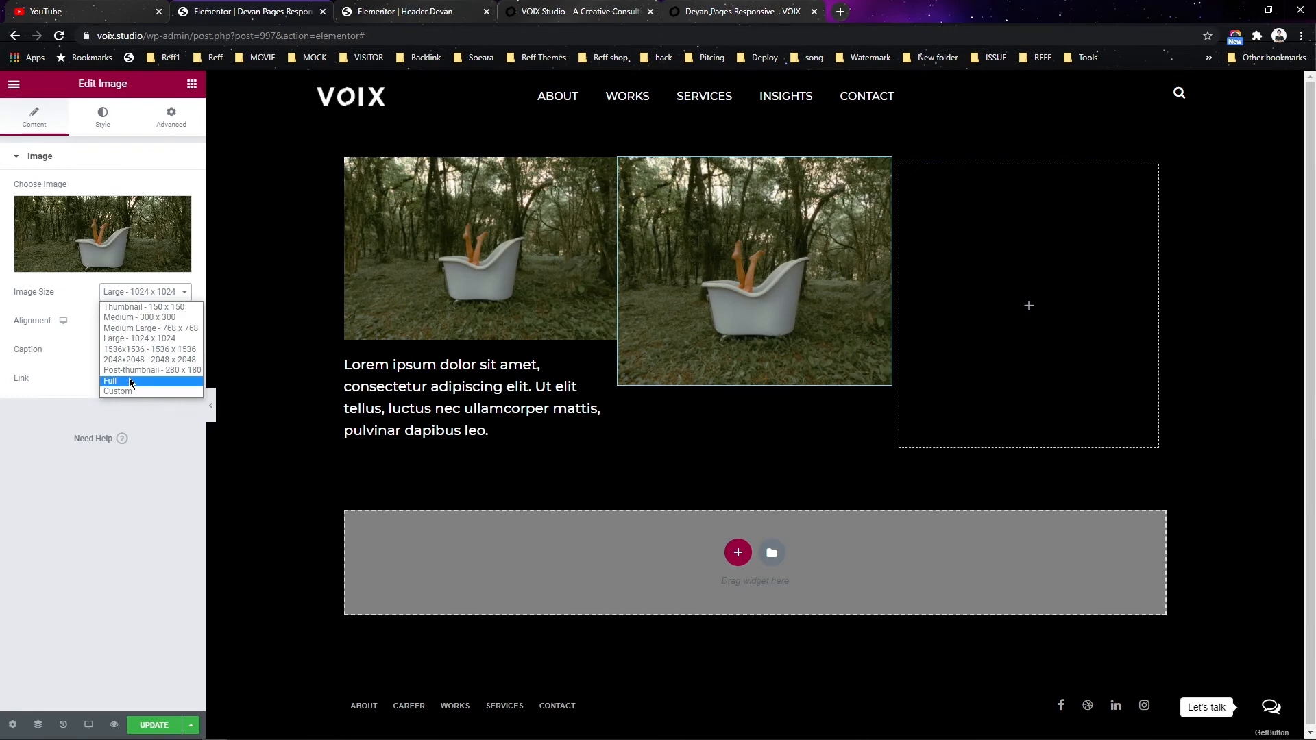
{"action": "left_click", "coordinate": [116, 381]}
{"action": "left_click", "coordinate": [124, 120]}
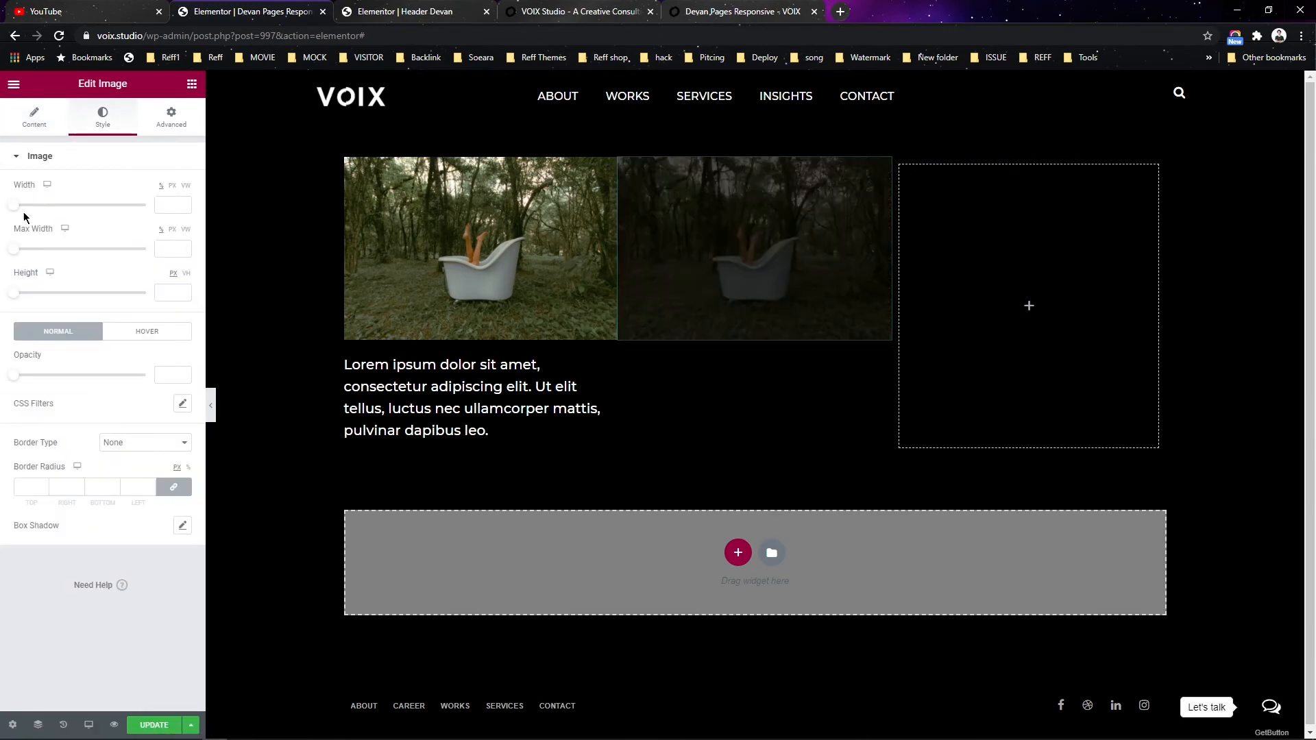
{"action": "left_click_drag", "start_coordinate": [19, 209], "coordinate": [159, 207]}
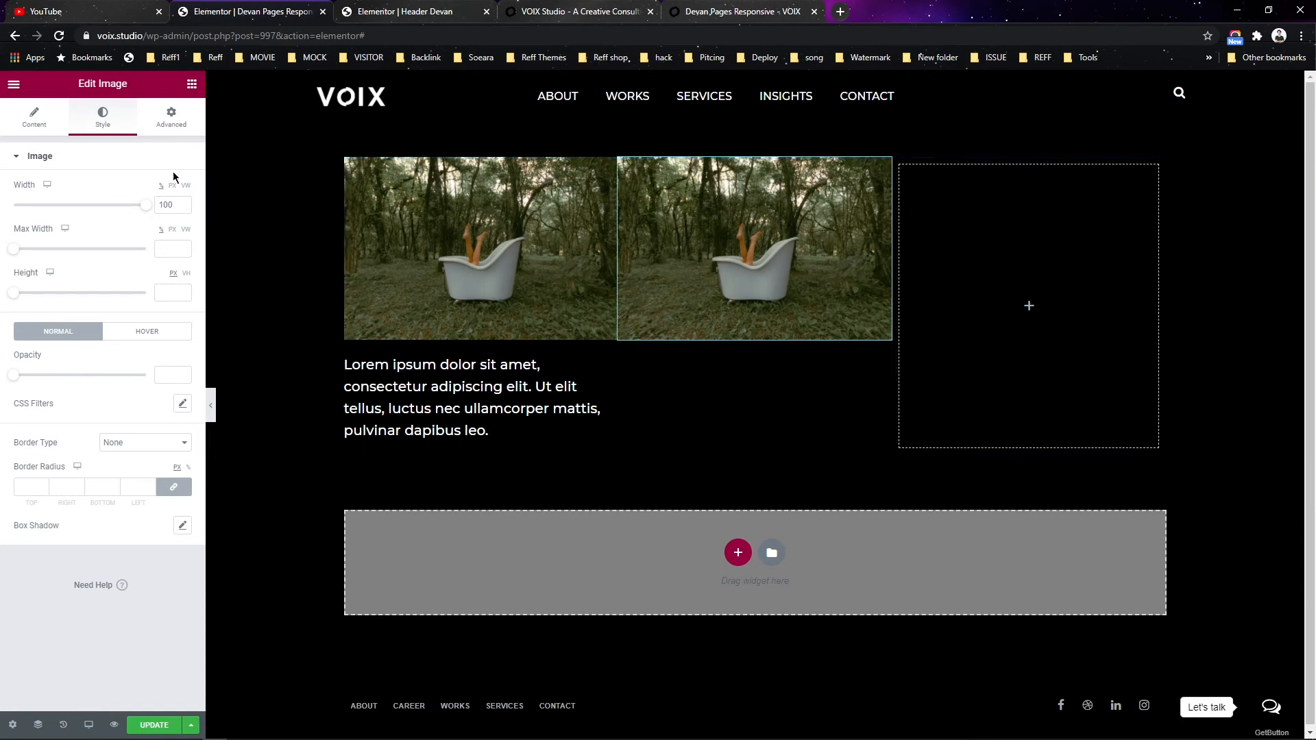
- Add a Text Editor widget below the middle column's image
{"action": "left_click", "coordinate": [193, 86]}
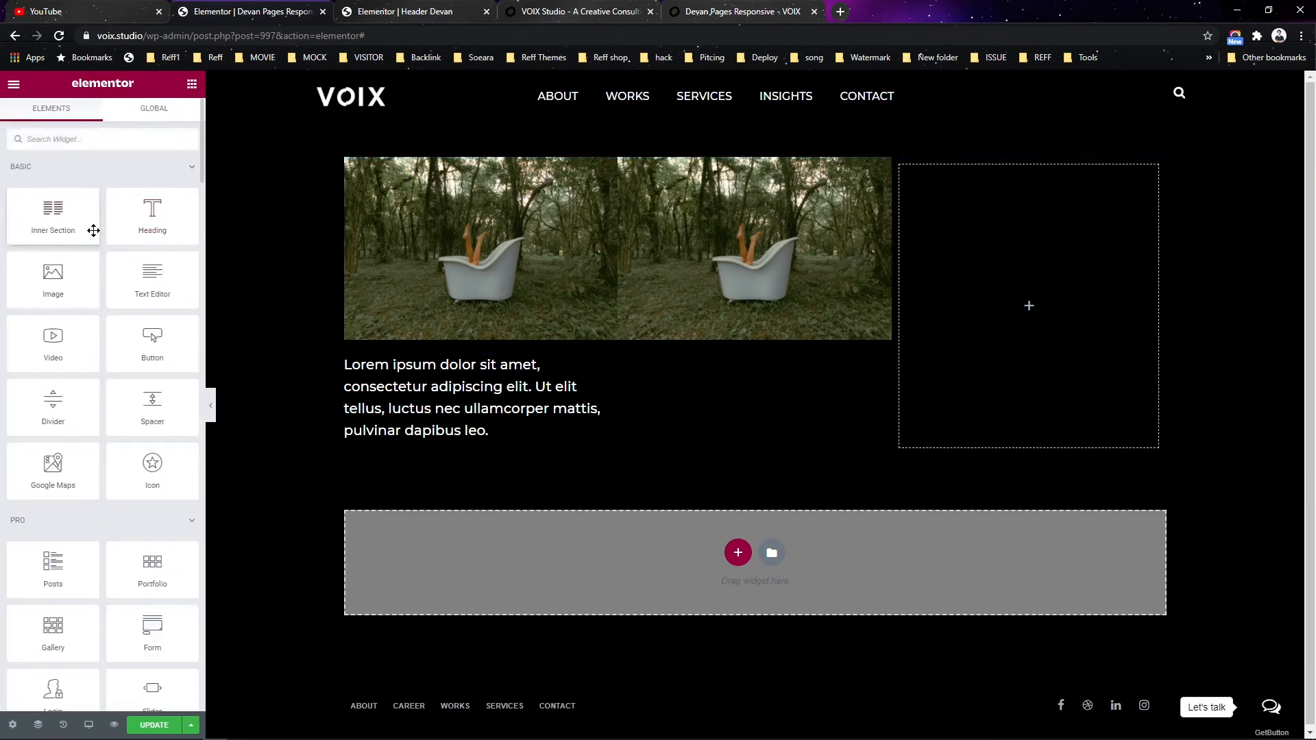
{"action": "left_click_drag", "start_coordinate": [148, 221], "coordinate": [775, 342]}
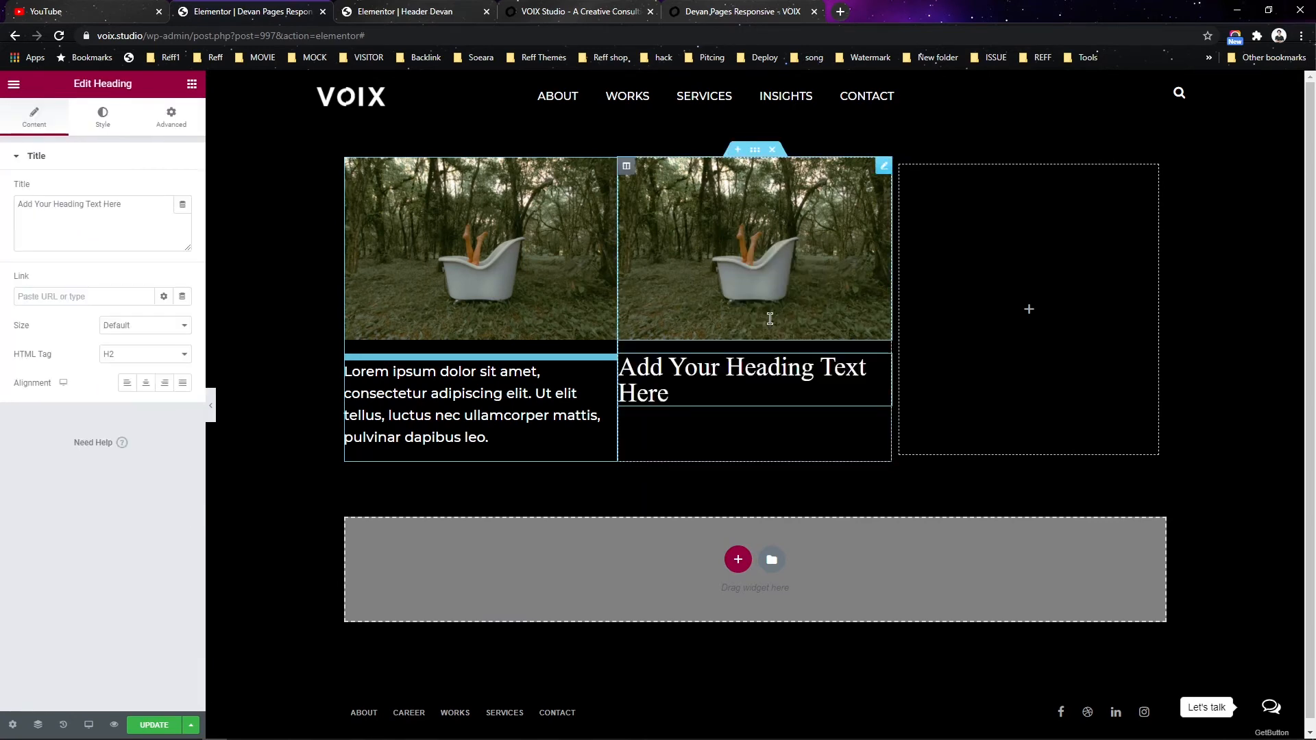
{"action": "key", "text": "ctrl+z"}
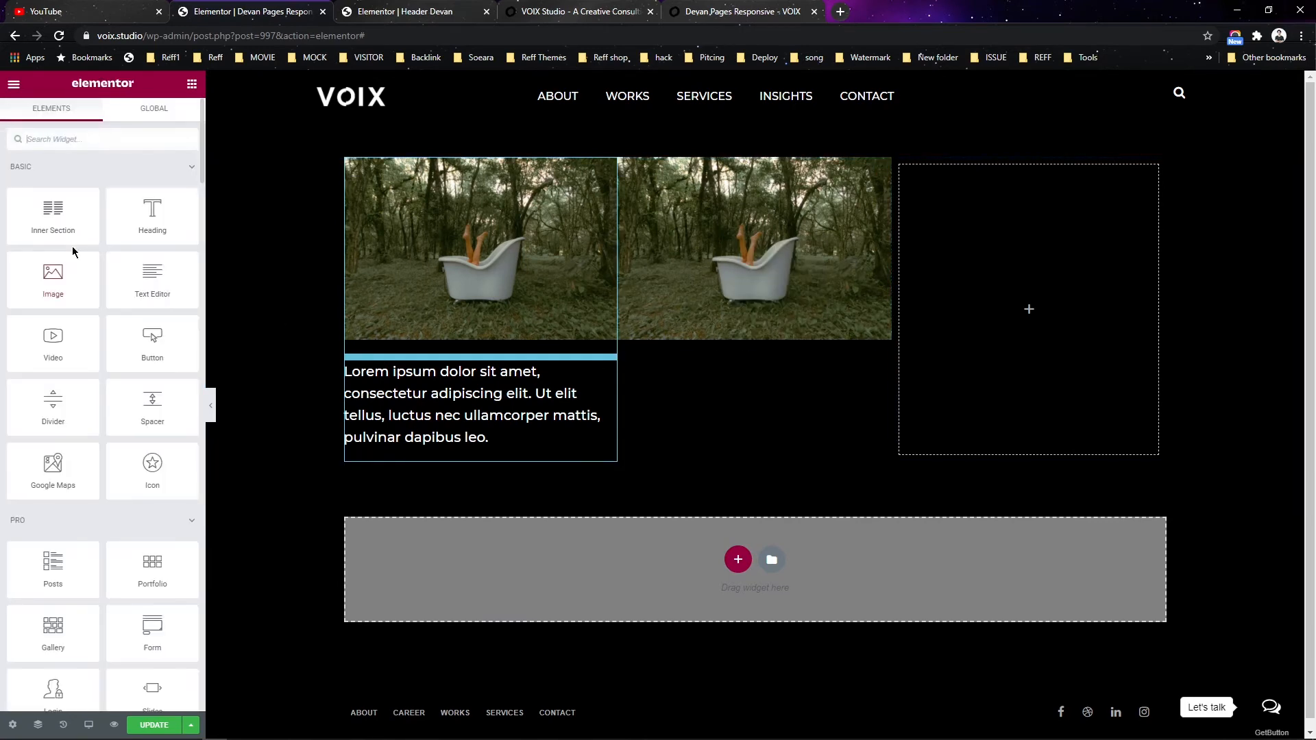
{"action": "left_click_drag", "start_coordinate": [151, 281], "coordinate": [740, 360]}
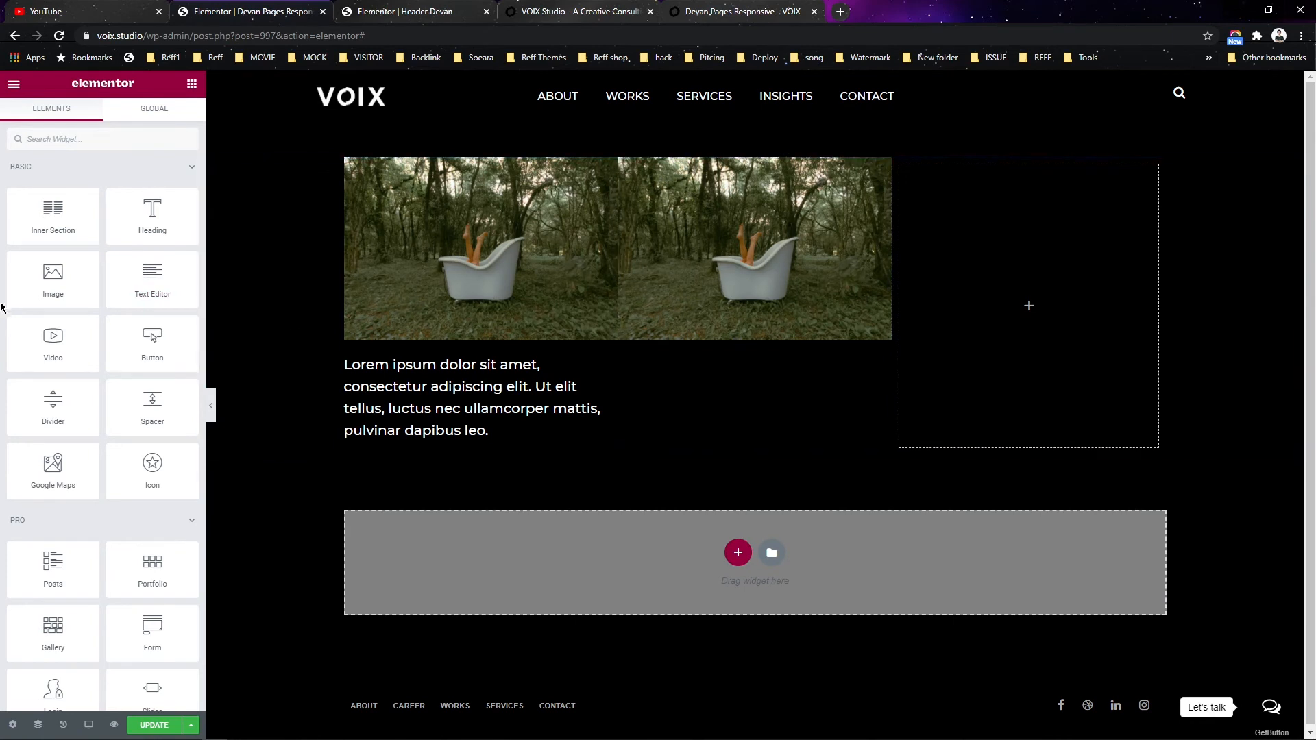
{"action": "left_click_drag", "start_coordinate": [185, 286], "coordinate": [759, 305]}
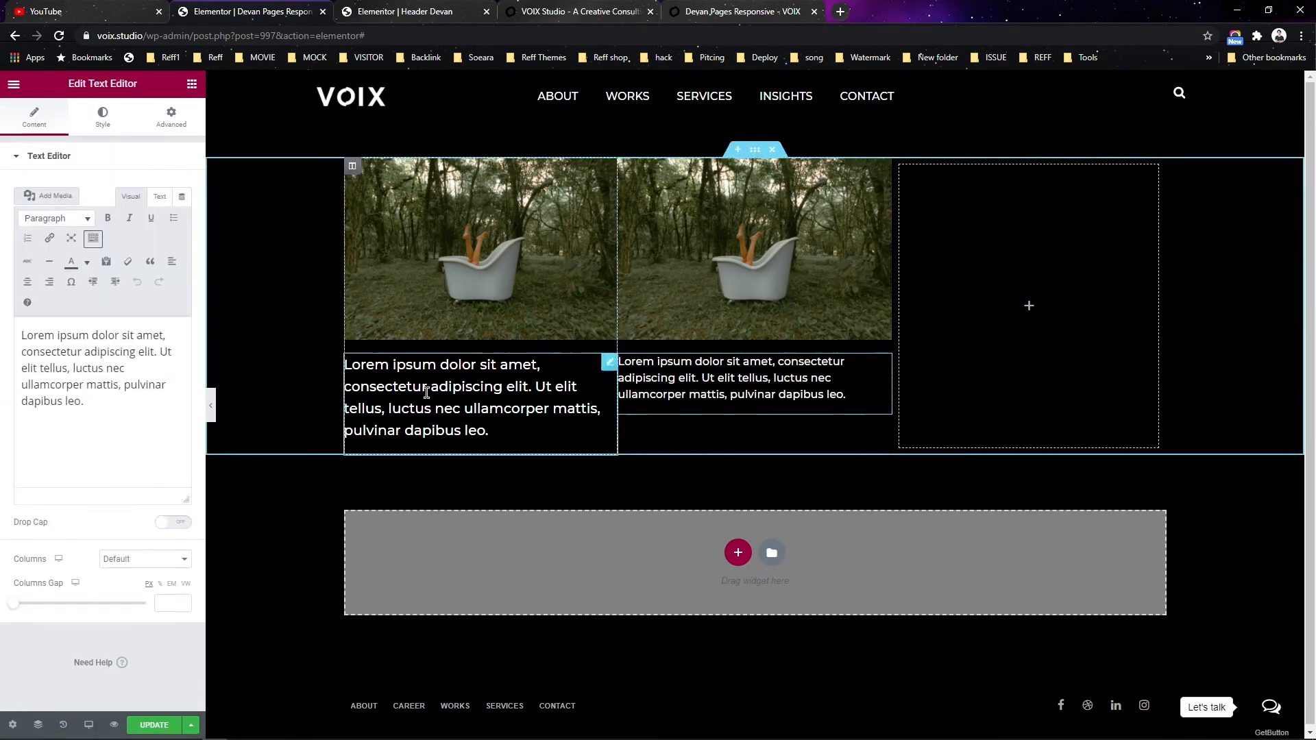
- Set the middle column's text typography to a size of 20 px and a line height of 1.6 em
{"action": "left_click", "coordinate": [110, 122]}
{"action": "left_click", "coordinate": [182, 247]}
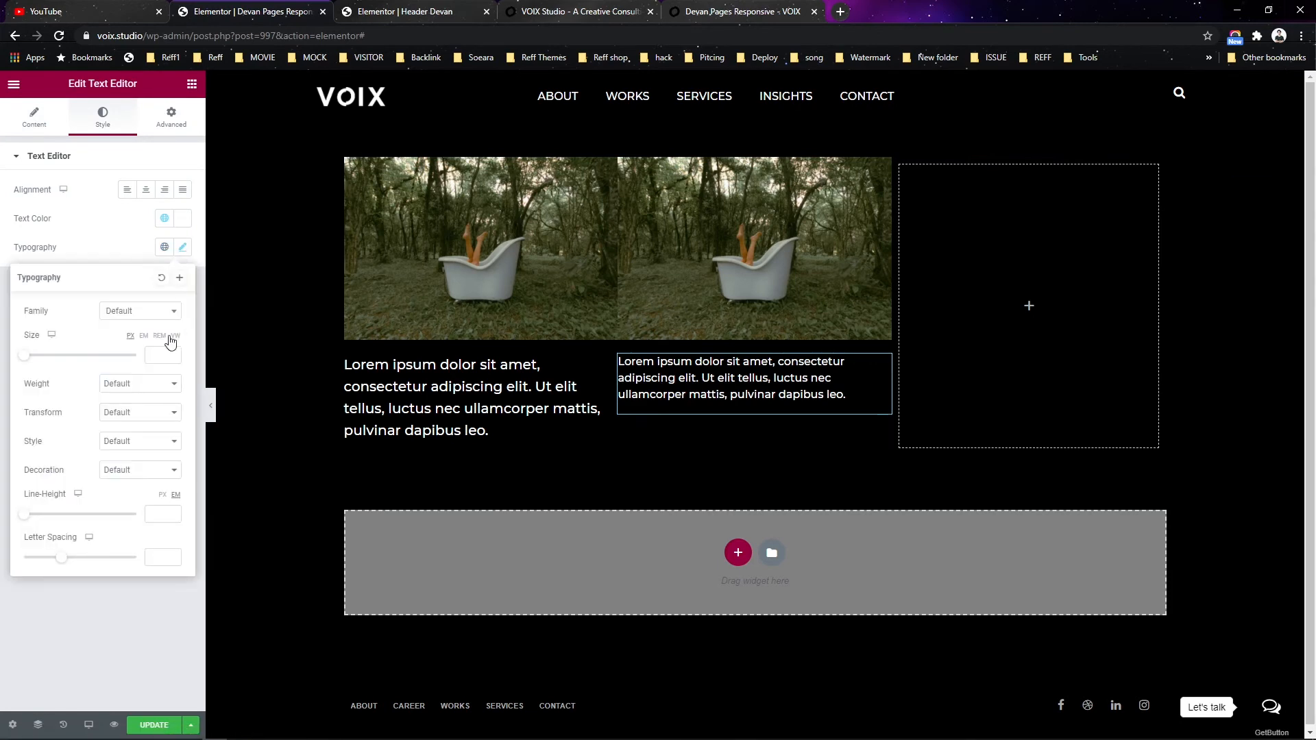
{"action": "type", "text": "20"}
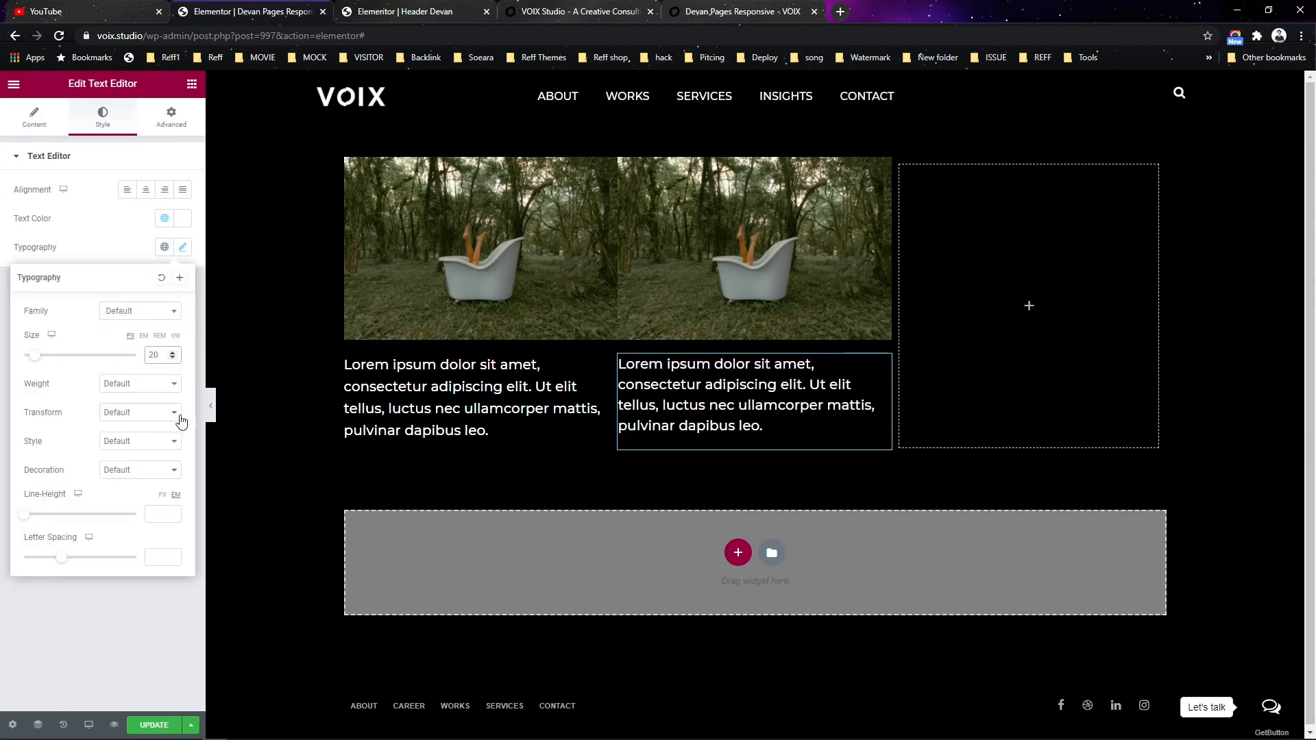
{"action": "type", "text": "1.6"}
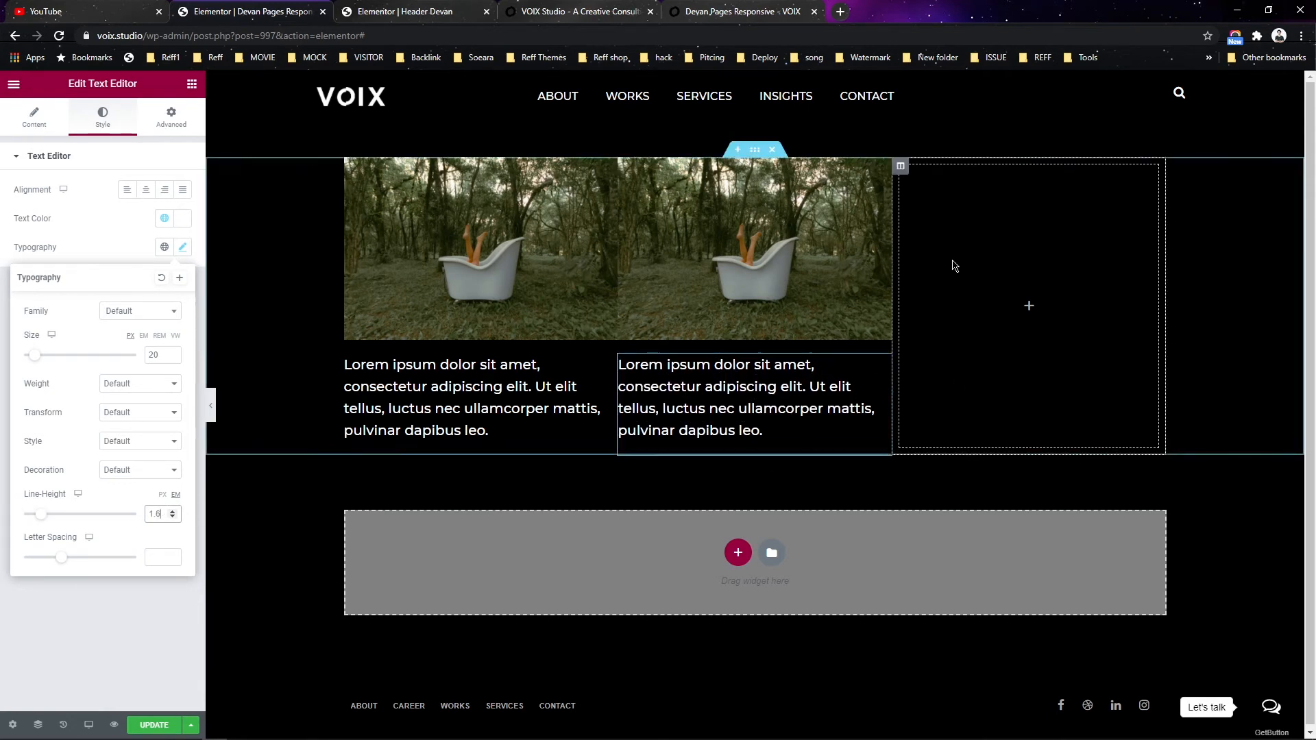
- Add an Image widget to the third column with the same bathtub photo from the media library
{"action": "left_click", "coordinate": [191, 87]}
{"action": "left_click_drag", "start_coordinate": [49, 275], "coordinate": [1098, 288]}
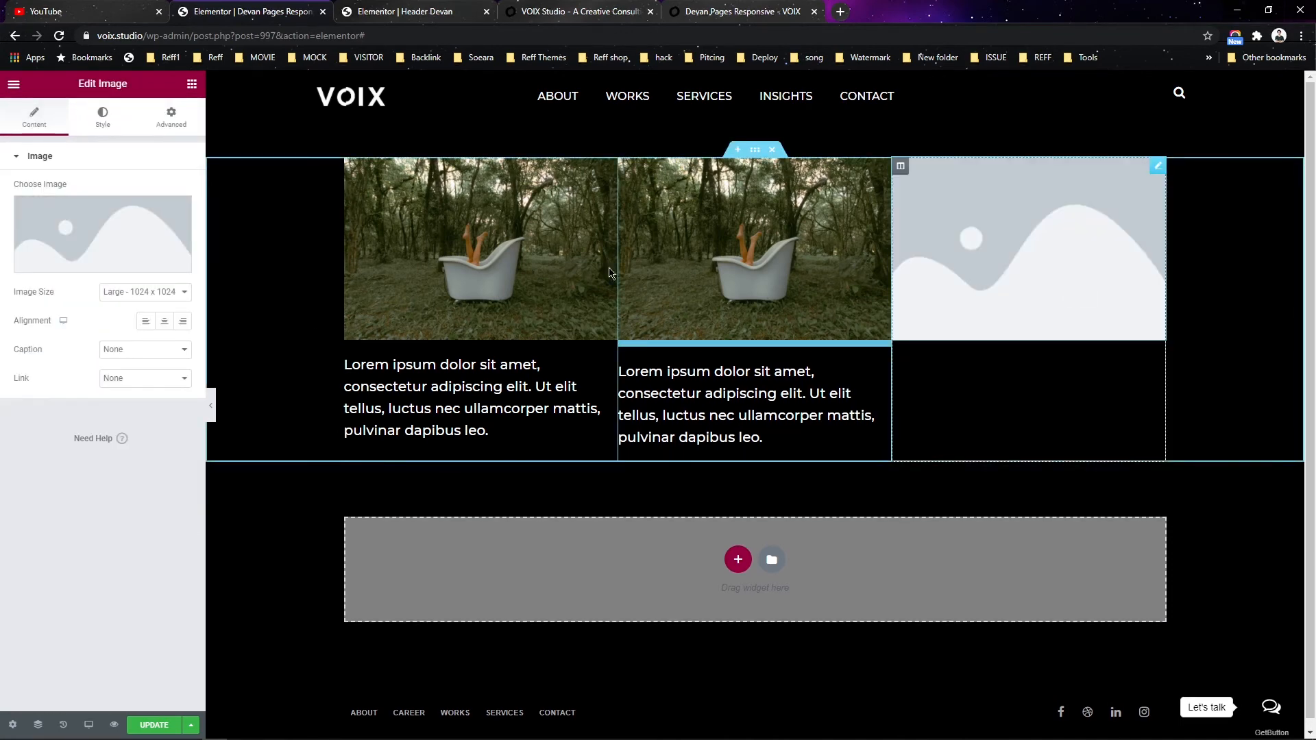
{"action": "left_click", "coordinate": [82, 243]}
{"action": "left_click", "coordinate": [95, 259]}
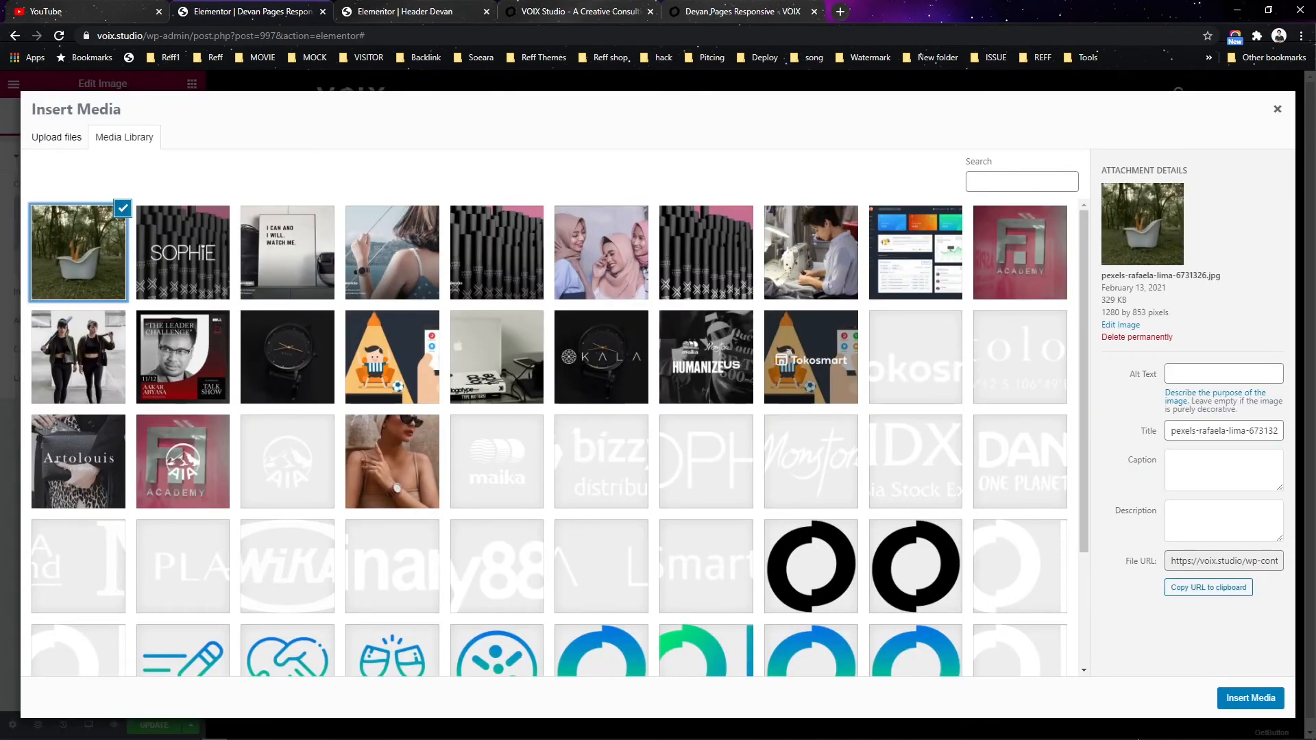
{"action": "left_click", "coordinate": [1268, 692]}
- Set the third column's image size to Full and its width to fill the whole column
{"action": "left_click", "coordinate": [148, 295]}
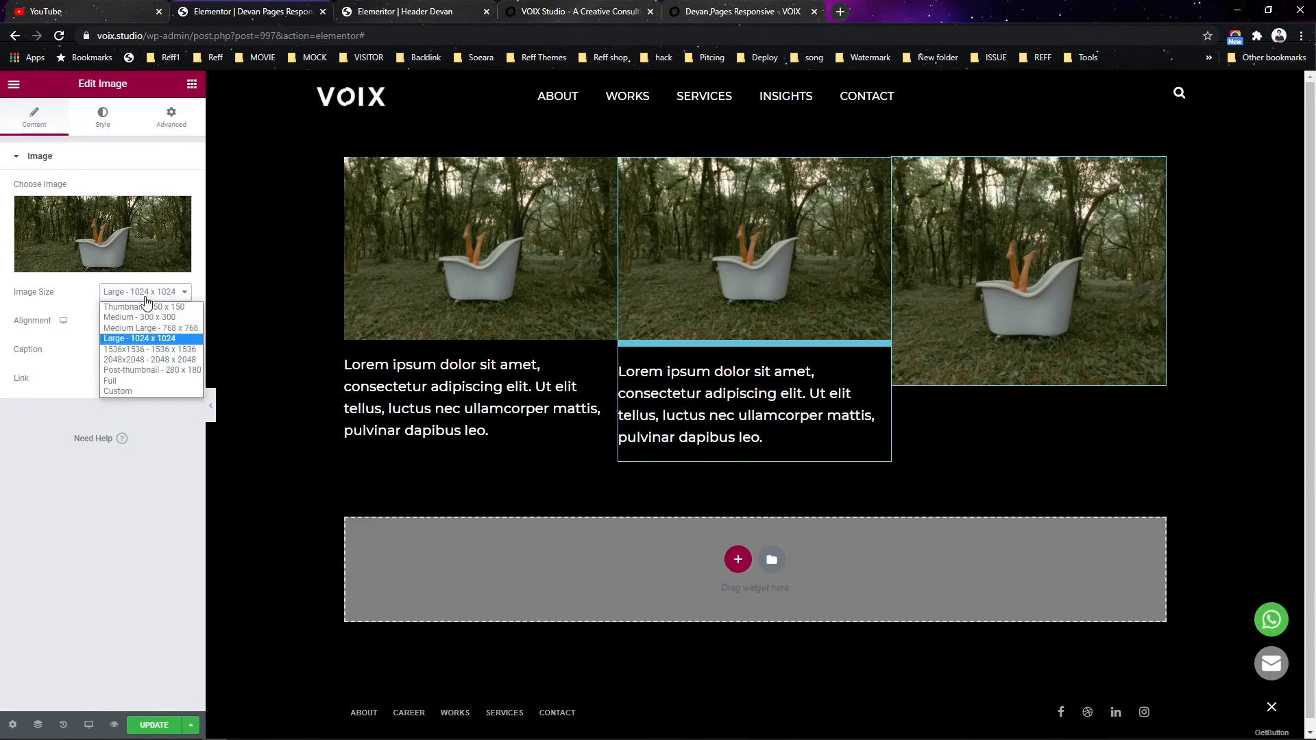
{"action": "left_click", "coordinate": [121, 381]}
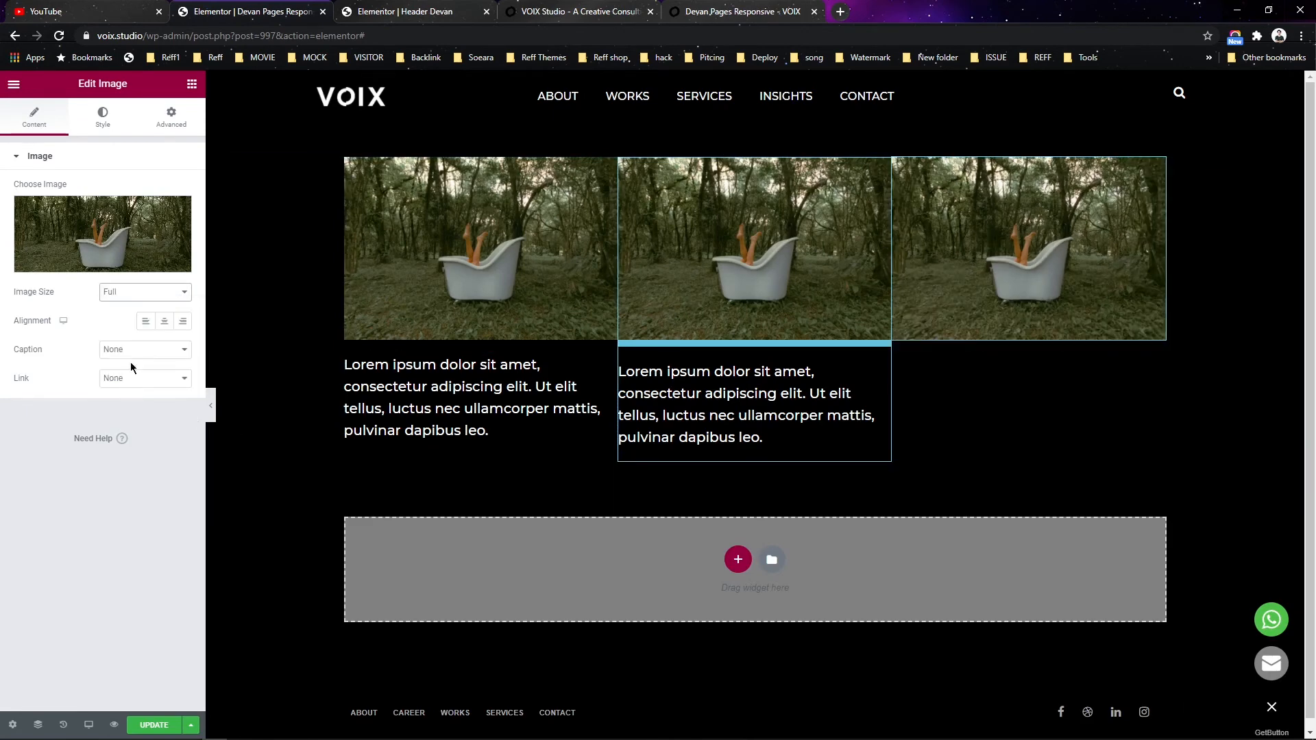
{"action": "left_click", "coordinate": [104, 114]}
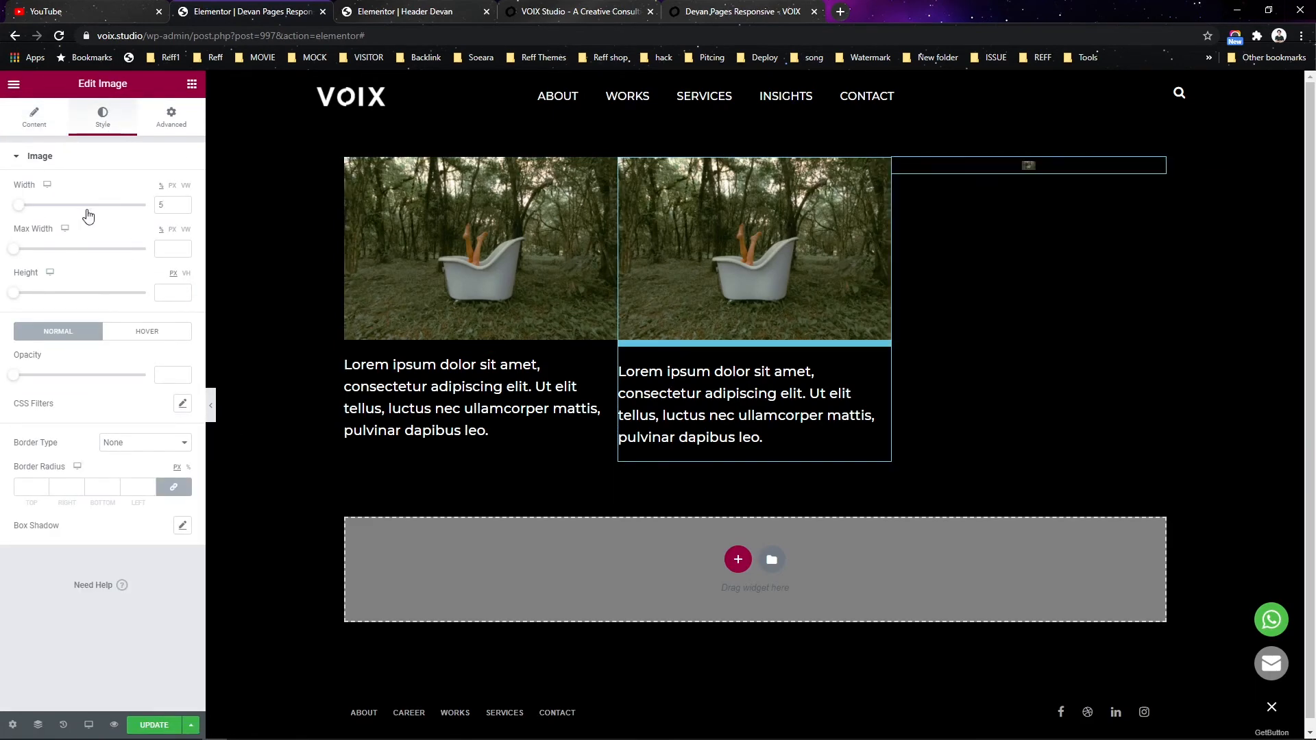
- Add a Text Editor widget below the third column's image and set its typography to 20 px with a 1.6 em line height
{"action": "left_click", "coordinate": [192, 89]}
{"action": "left_click_drag", "start_coordinate": [152, 277], "coordinate": [1002, 338]}
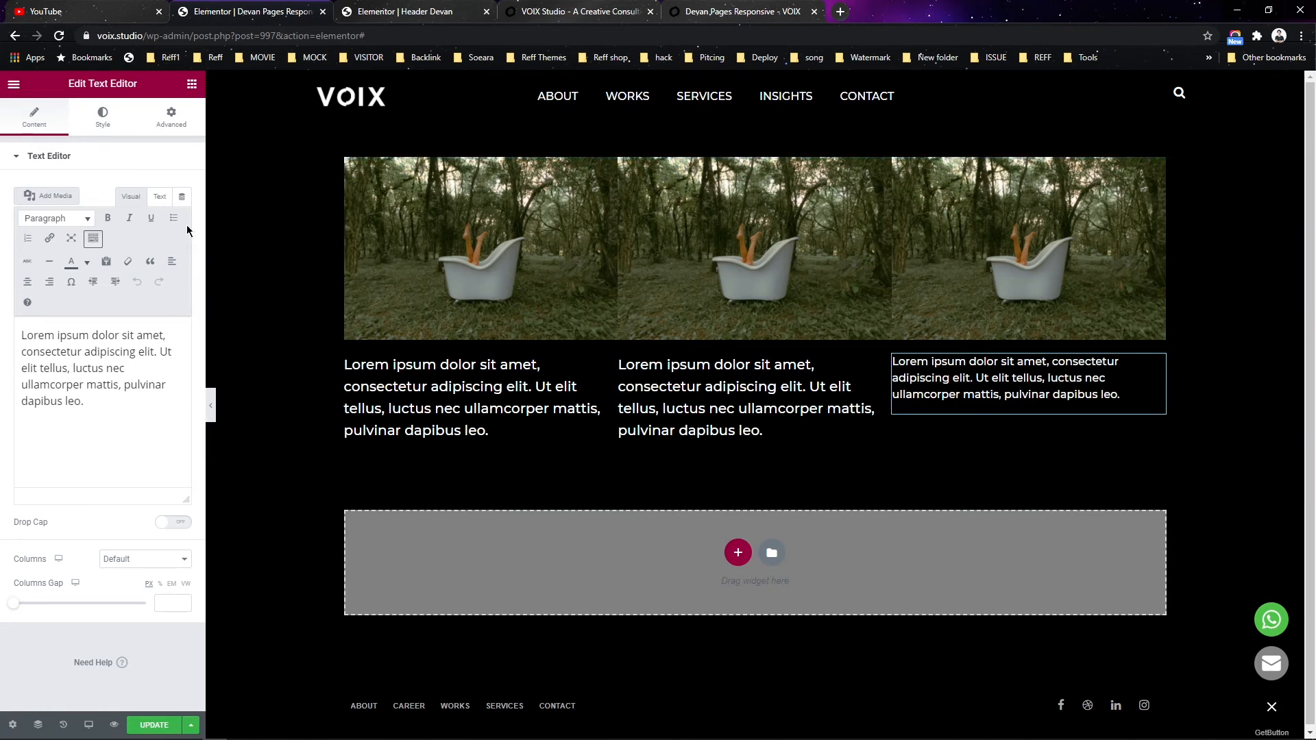
{"action": "left_click", "coordinate": [96, 113]}
{"action": "left_click", "coordinate": [182, 246]}
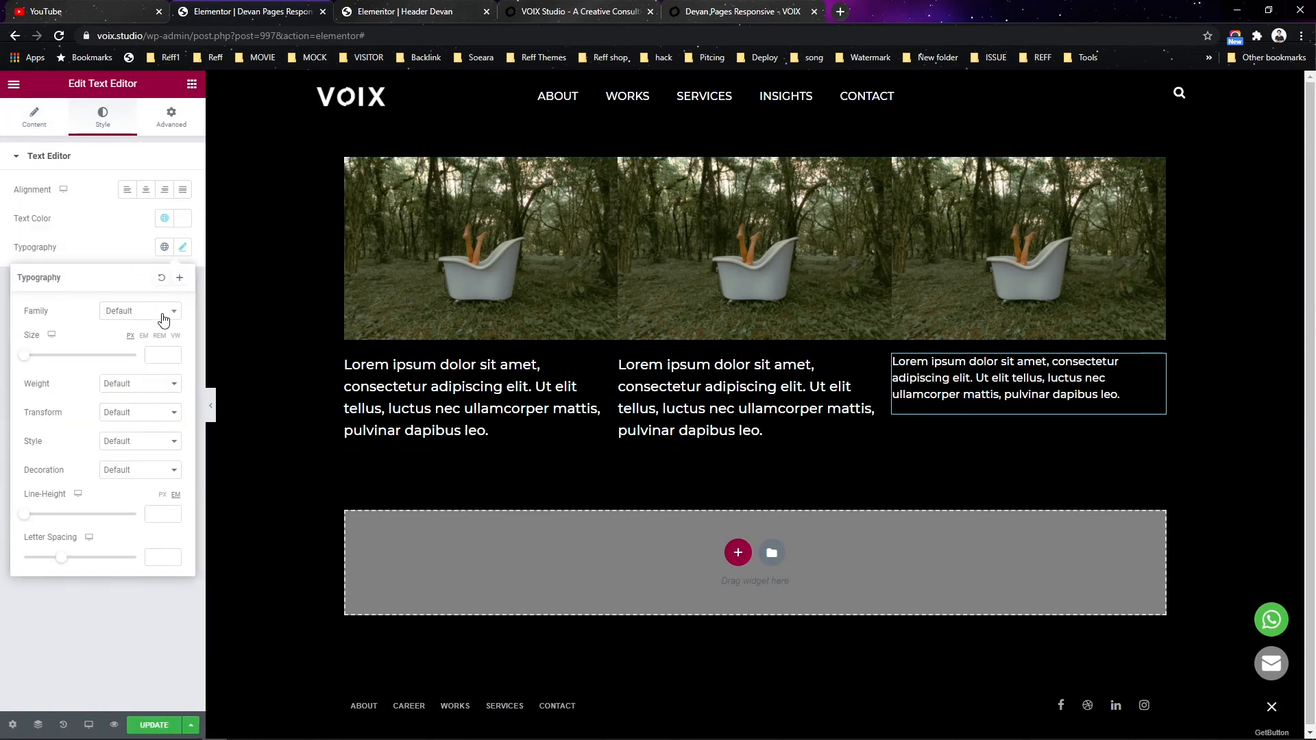
{"action": "left_click", "coordinate": [153, 311]}
{"action": "left_click", "coordinate": [117, 279]}
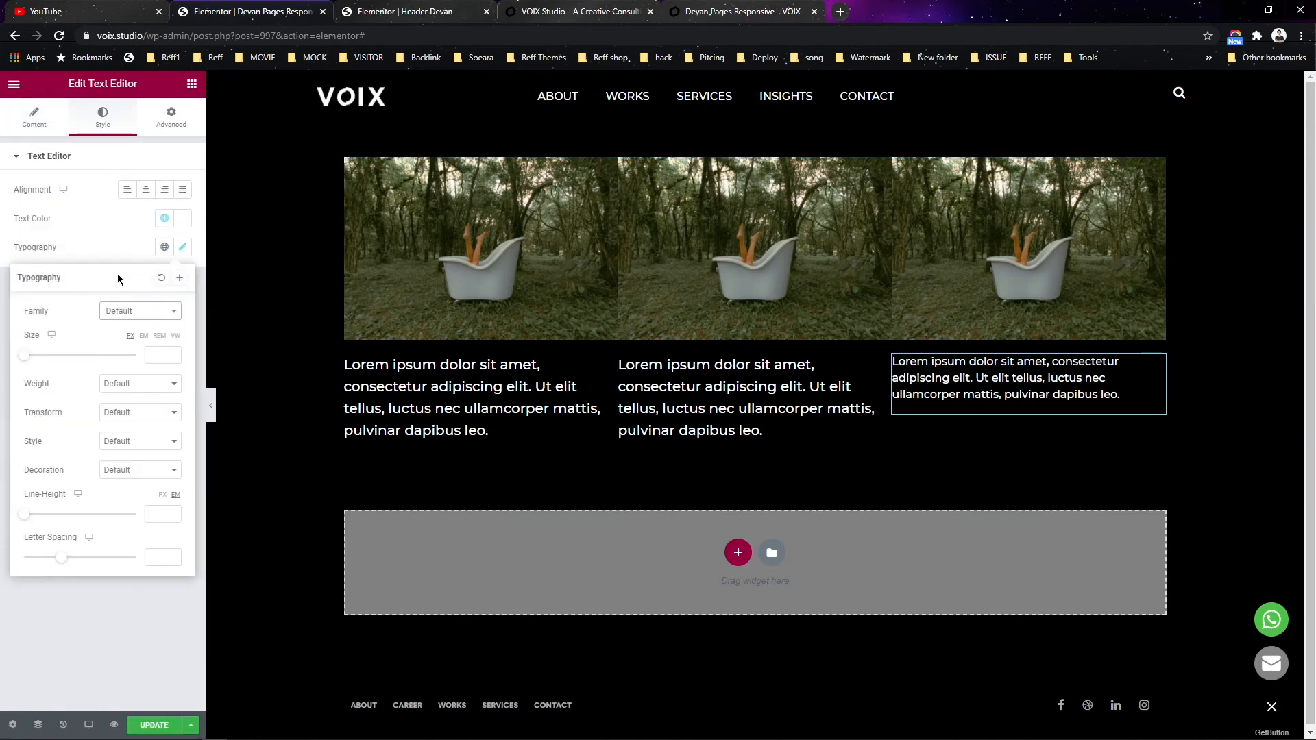
{"action": "type", "text": "20"}
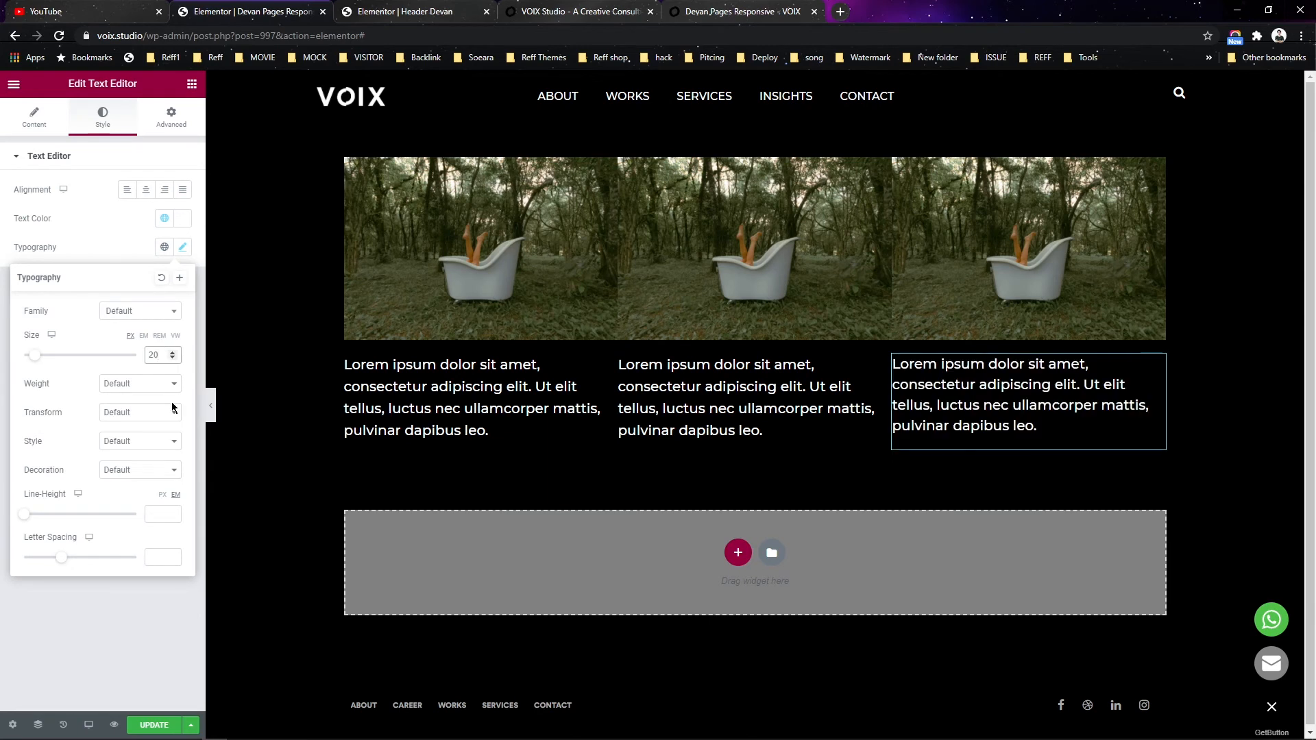
{"action": "type", "text": "1.6"}
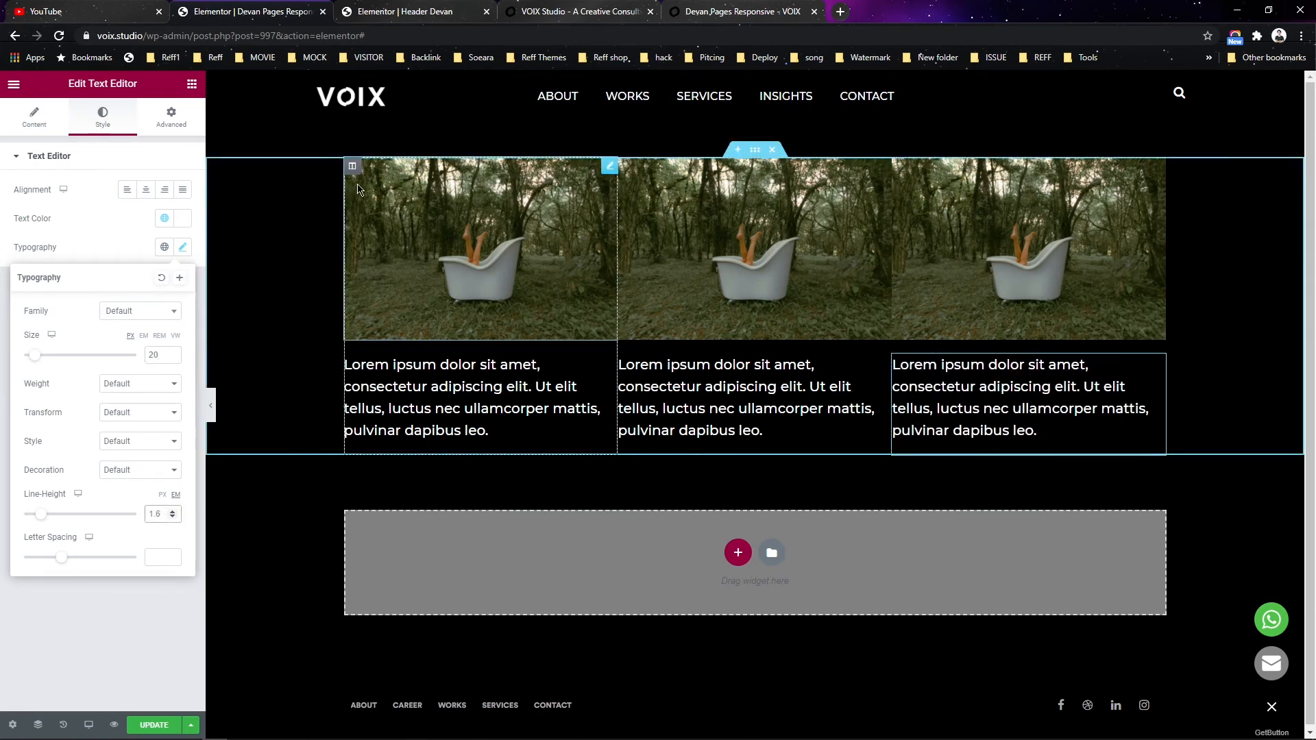
- Give each of the three columns an unlinked right margin of 20 px
{"action": "left_click", "coordinate": [352, 167]}
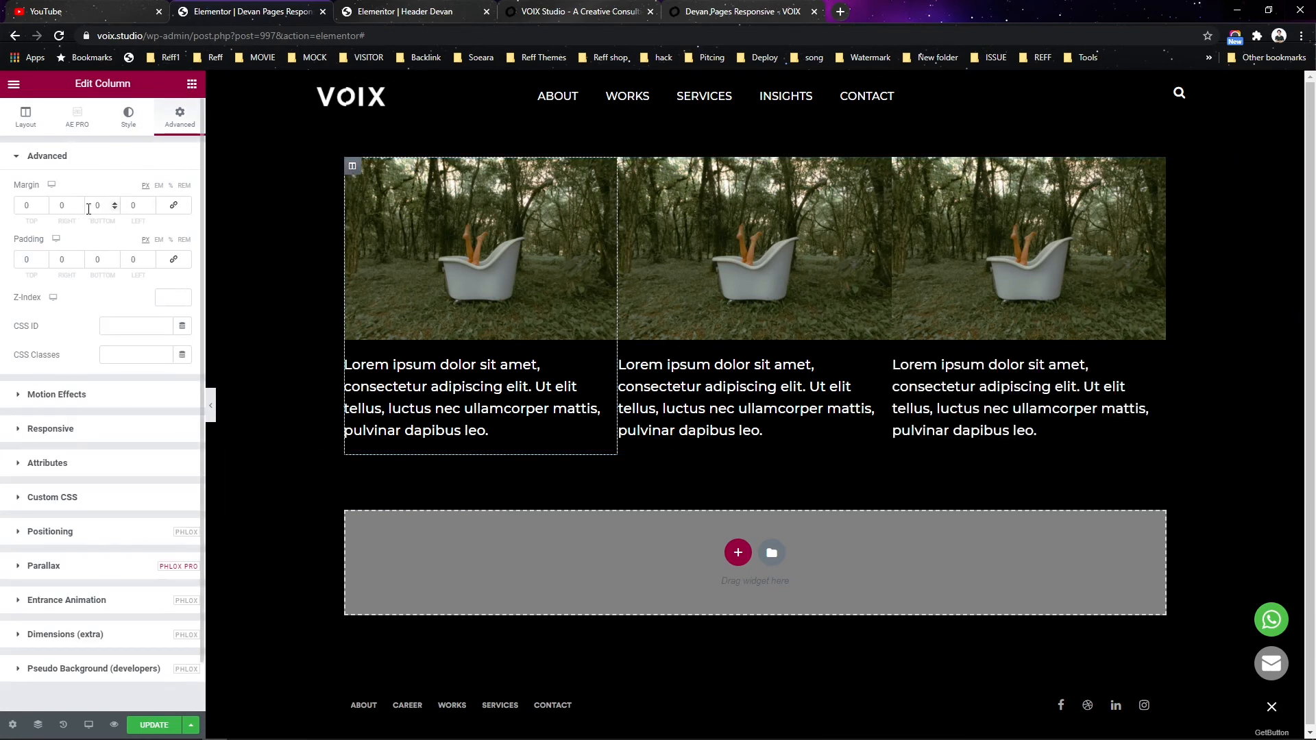
{"action": "type", "text": "2"}
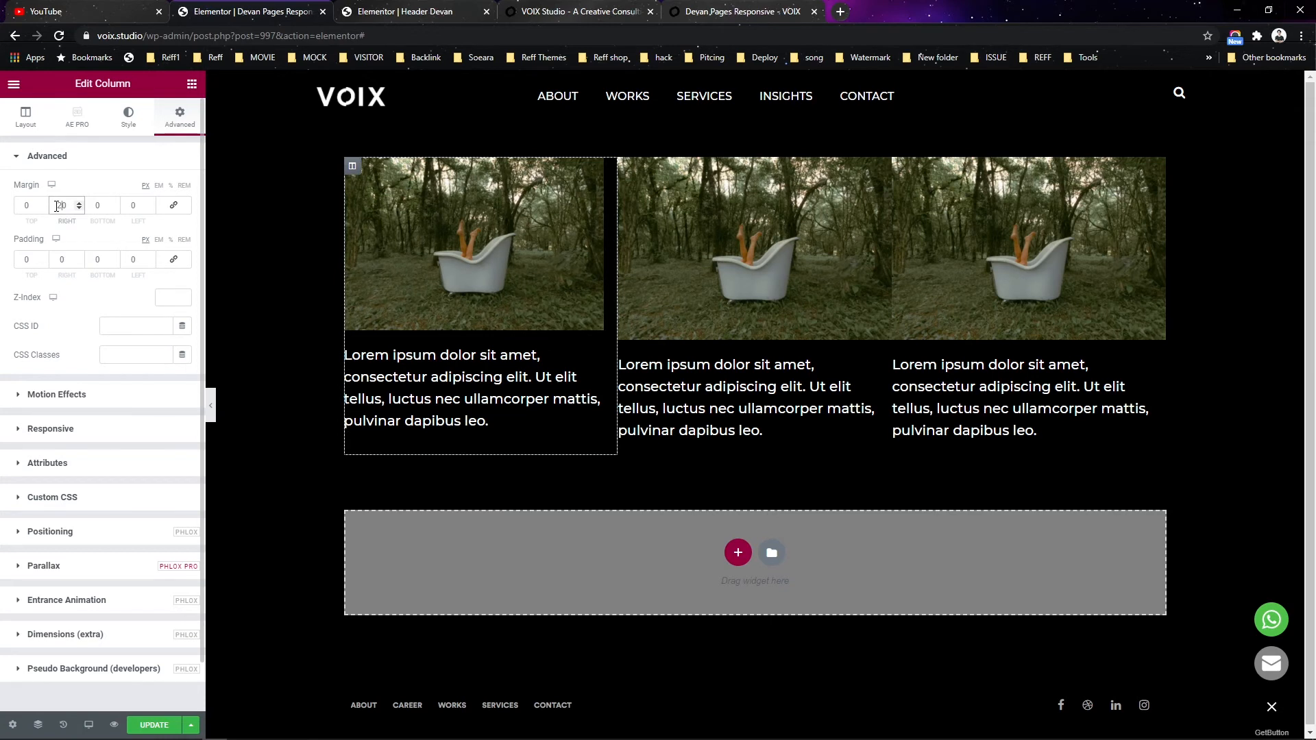
{"action": "left_click", "coordinate": [626, 172]}
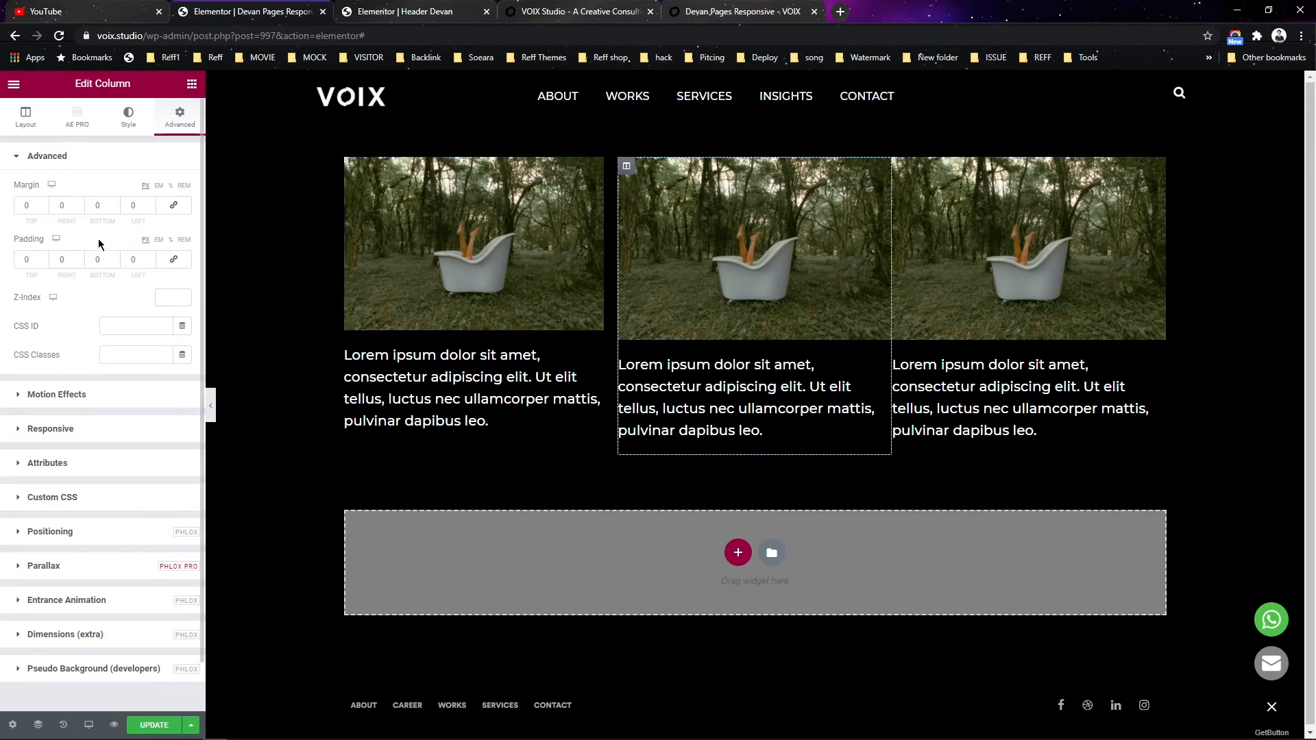
{"action": "left_click", "coordinate": [57, 206]}
{"action": "type", "text": "2"}
{"action": "left_click", "coordinate": [900, 167]}
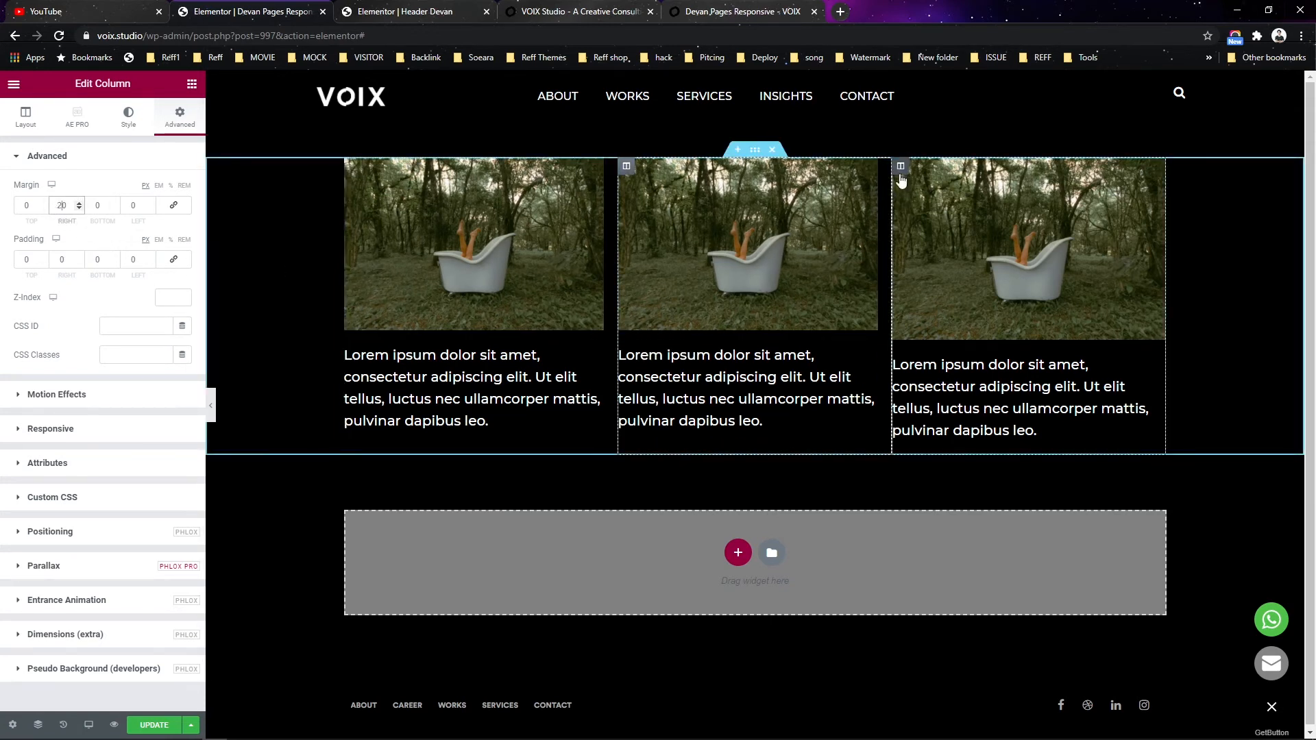
{"action": "left_click", "coordinate": [57, 205]}
{"action": "type", "text": "2"}
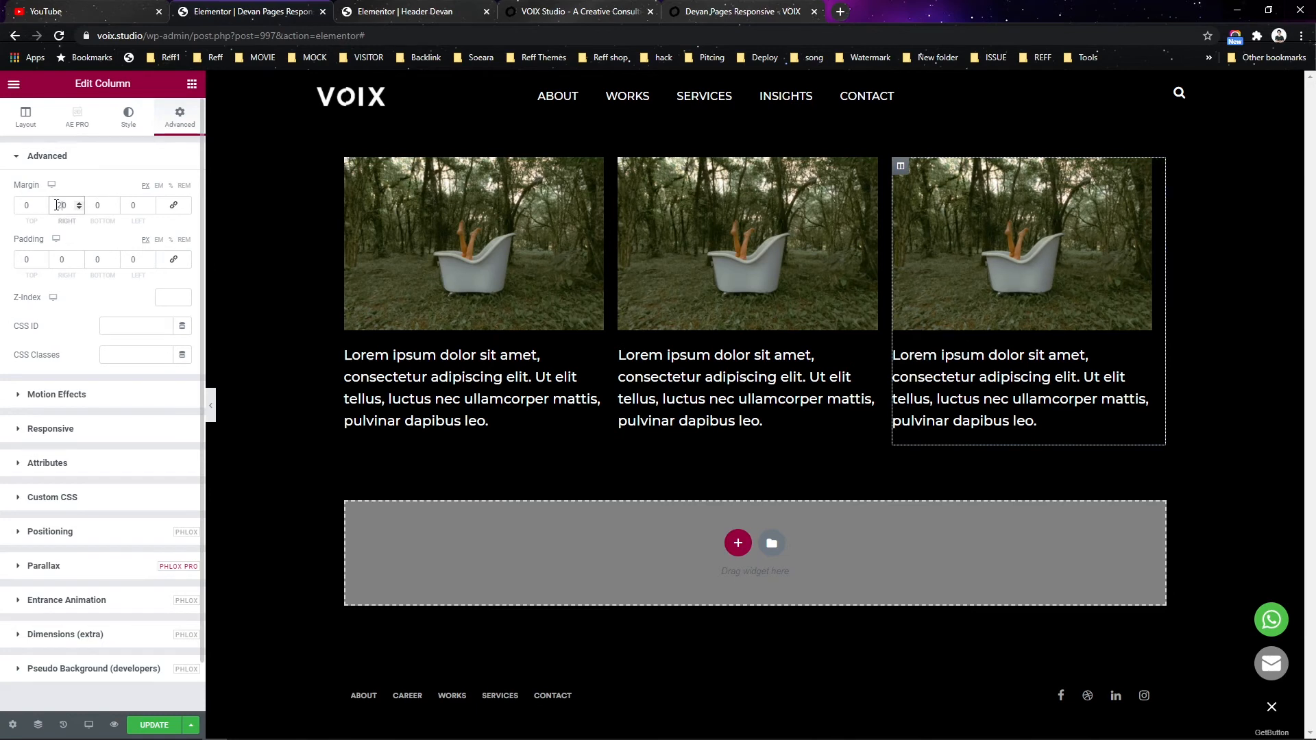
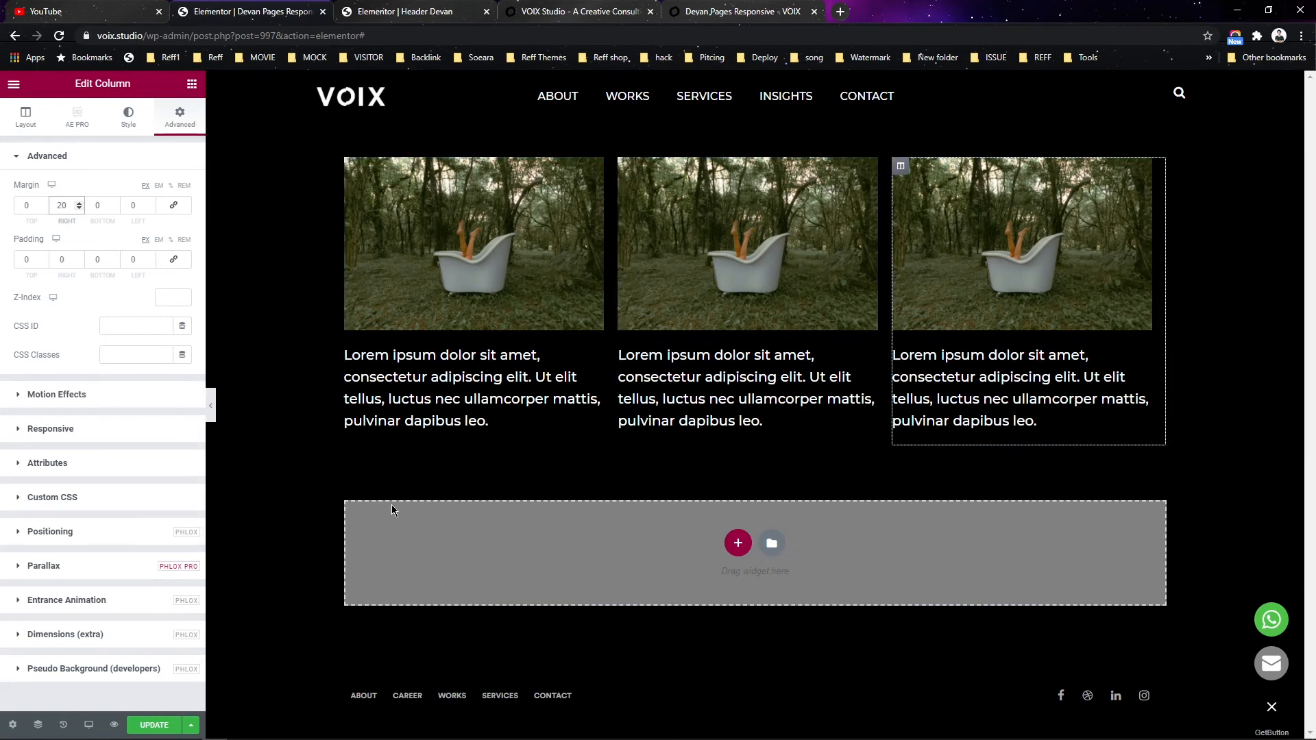
- Switch to the tablet preview and set the three-column section's top and bottom margins to 50 px
{"action": "left_click", "coordinate": [89, 724]}
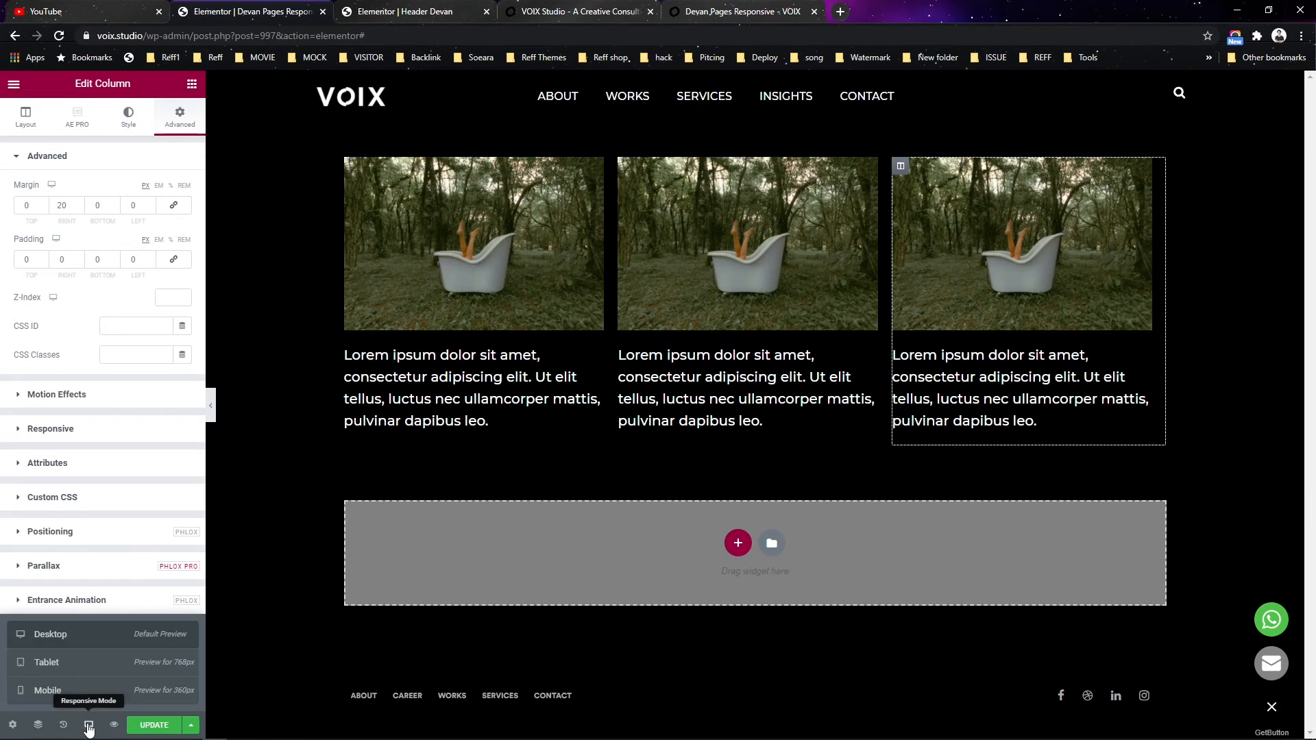
{"action": "left_click", "coordinate": [84, 677]}
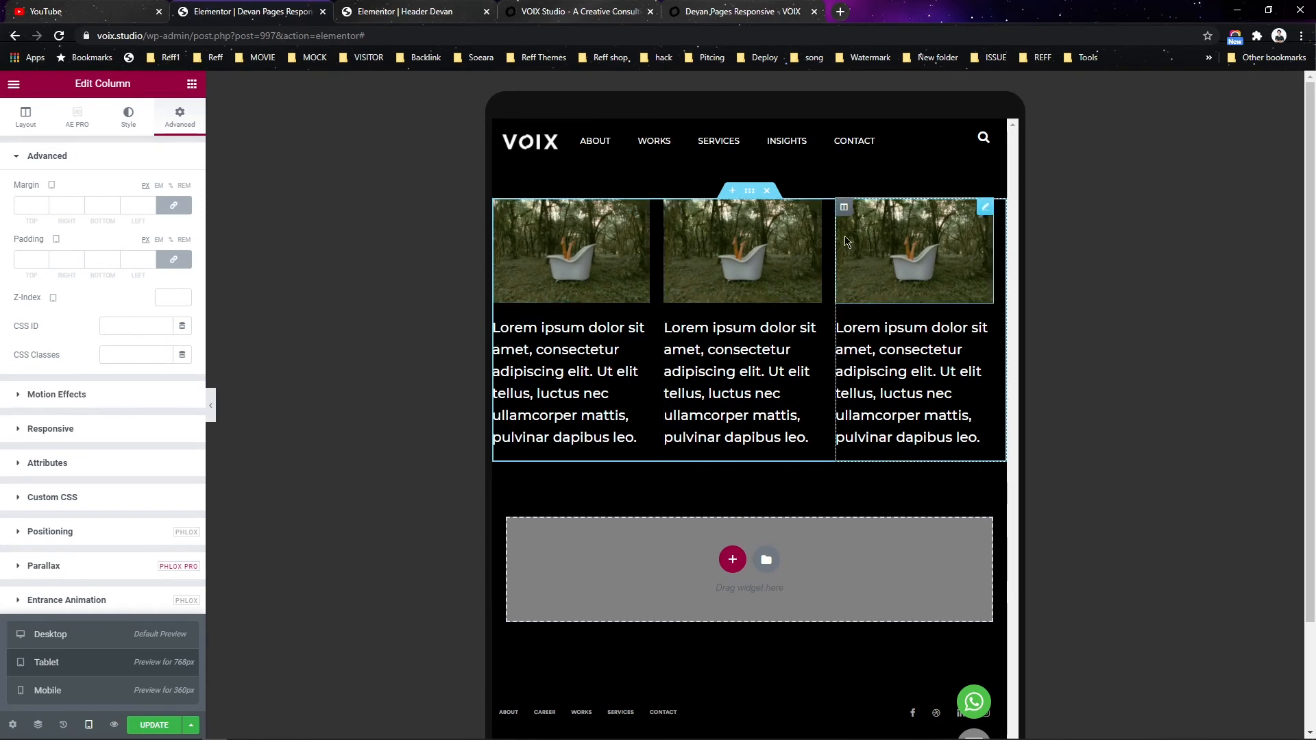
{"action": "left_click", "coordinate": [752, 191]}
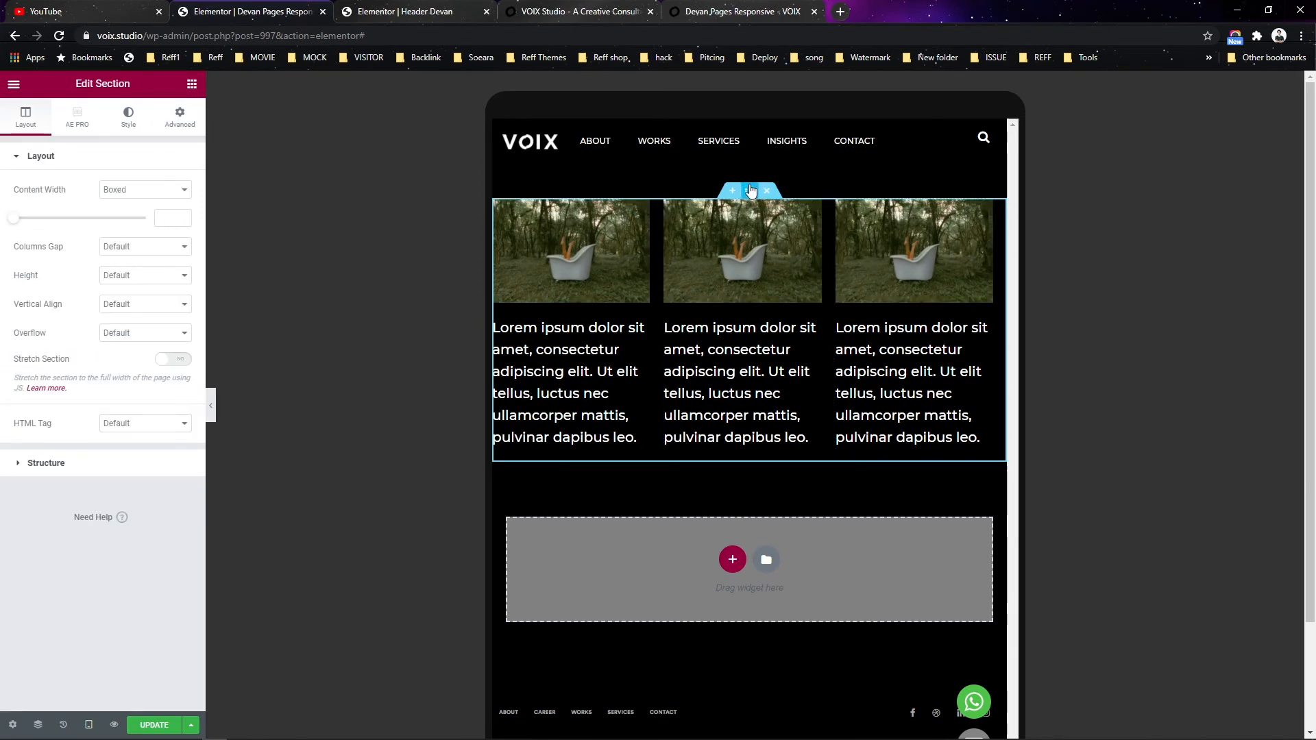
{"action": "left_click", "coordinate": [181, 117]}
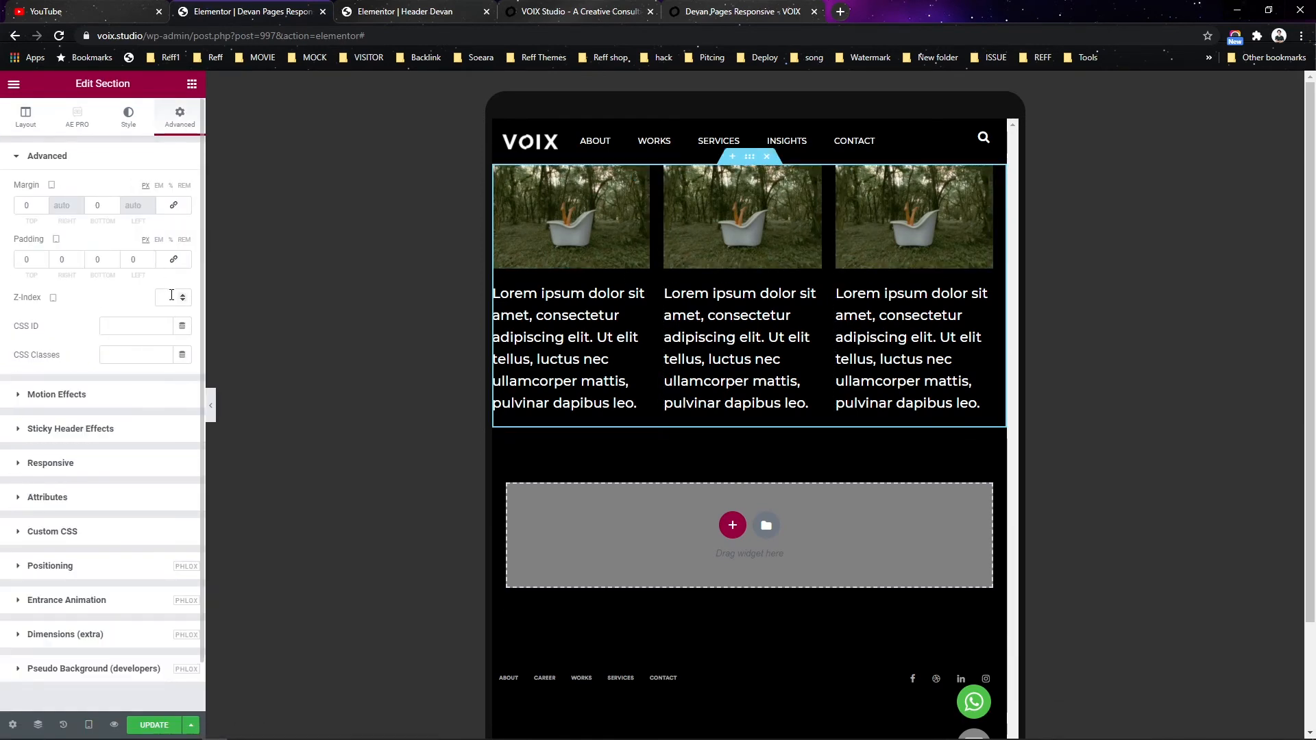
{"action": "type", "text": "5"}
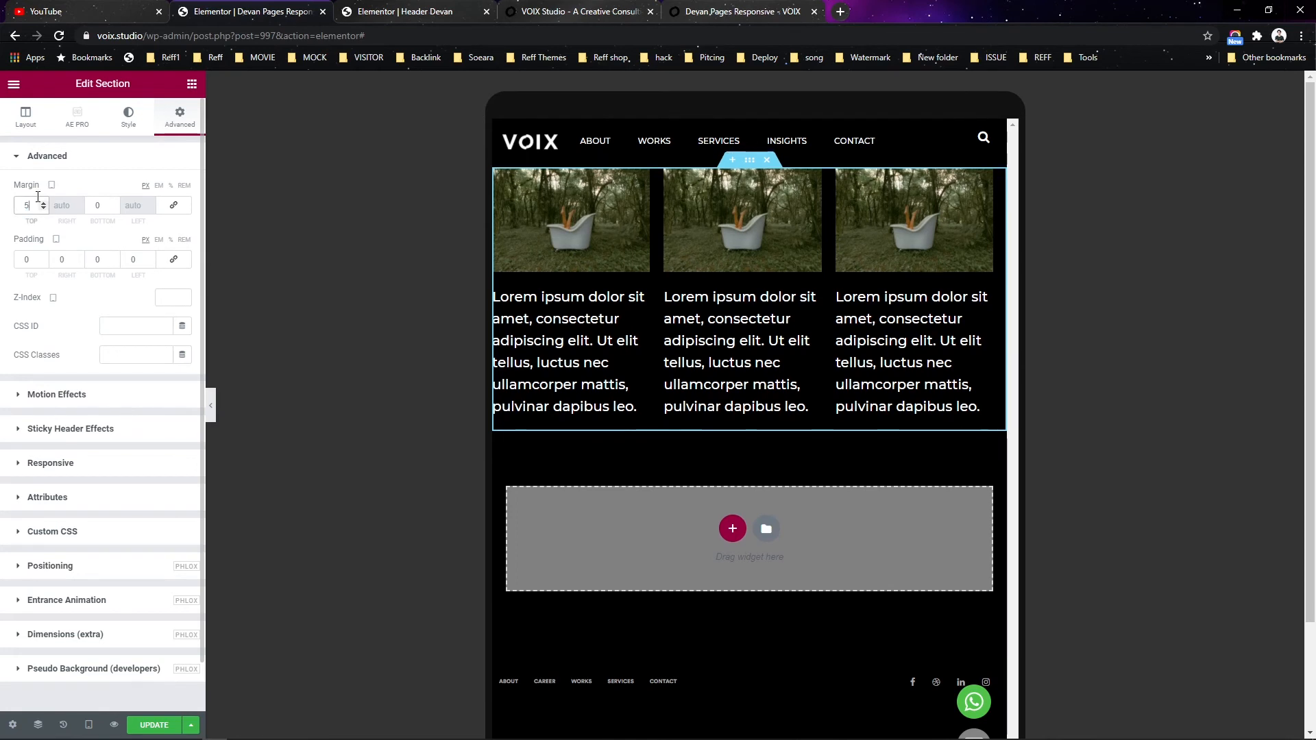
{"action": "type", "text": "0"}
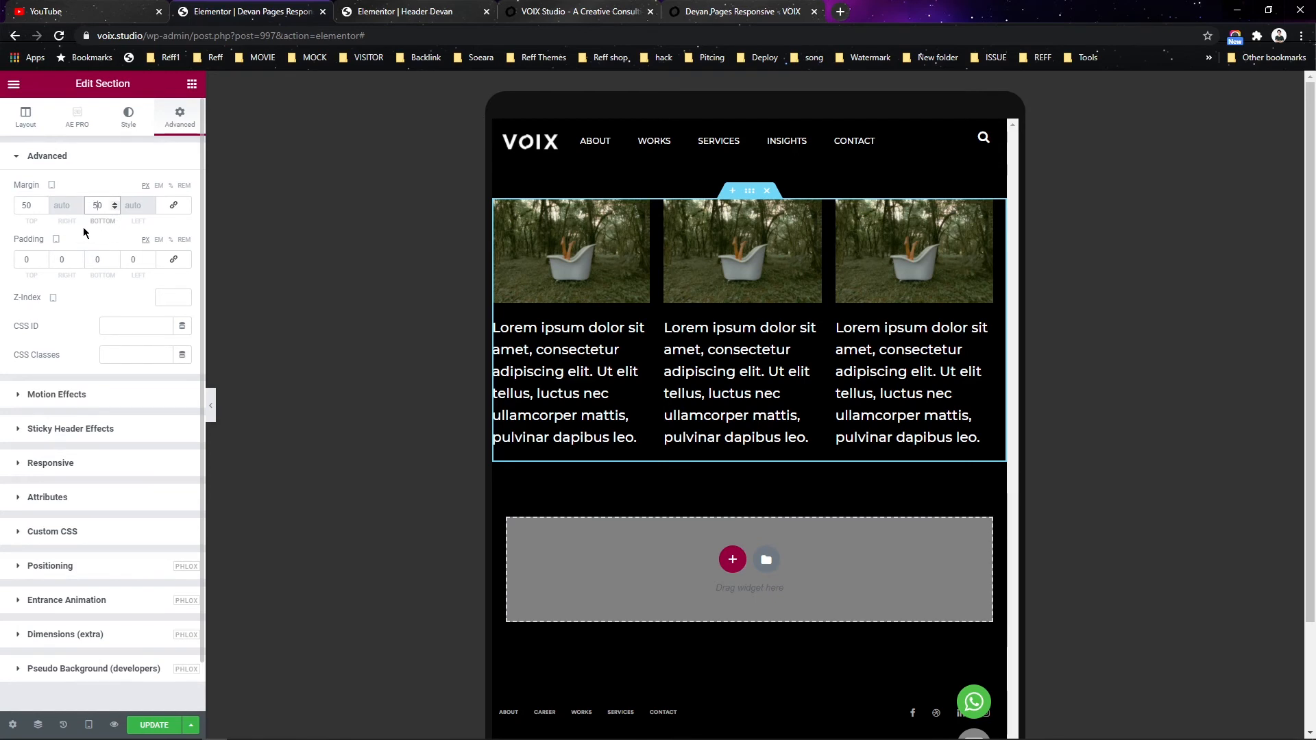
- Set the three-column section's right and left padding to 15 px for tablet
{"action": "left_click_drag", "start_coordinate": [69, 258], "coordinate": [44, 261]}
{"action": "type", "text": "15"}
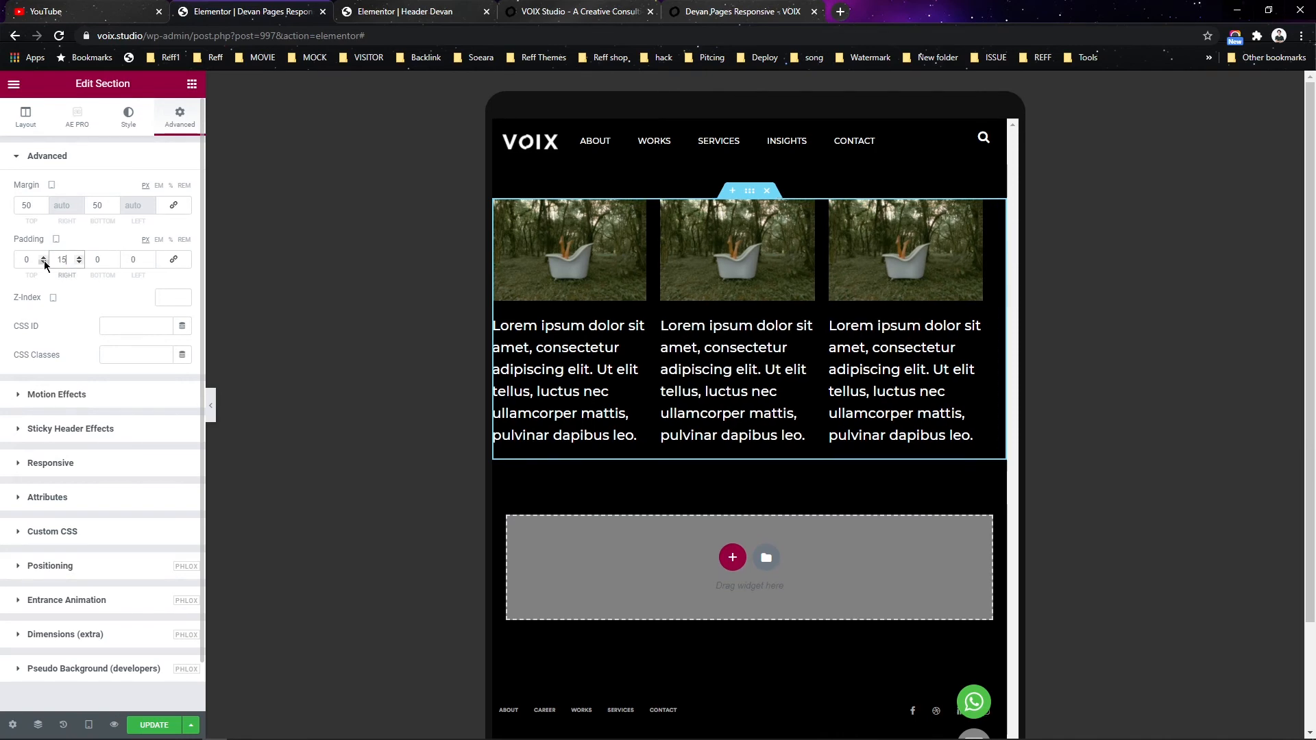
{"action": "left_click", "coordinate": [140, 260]}
{"action": "type", "text": "15"}
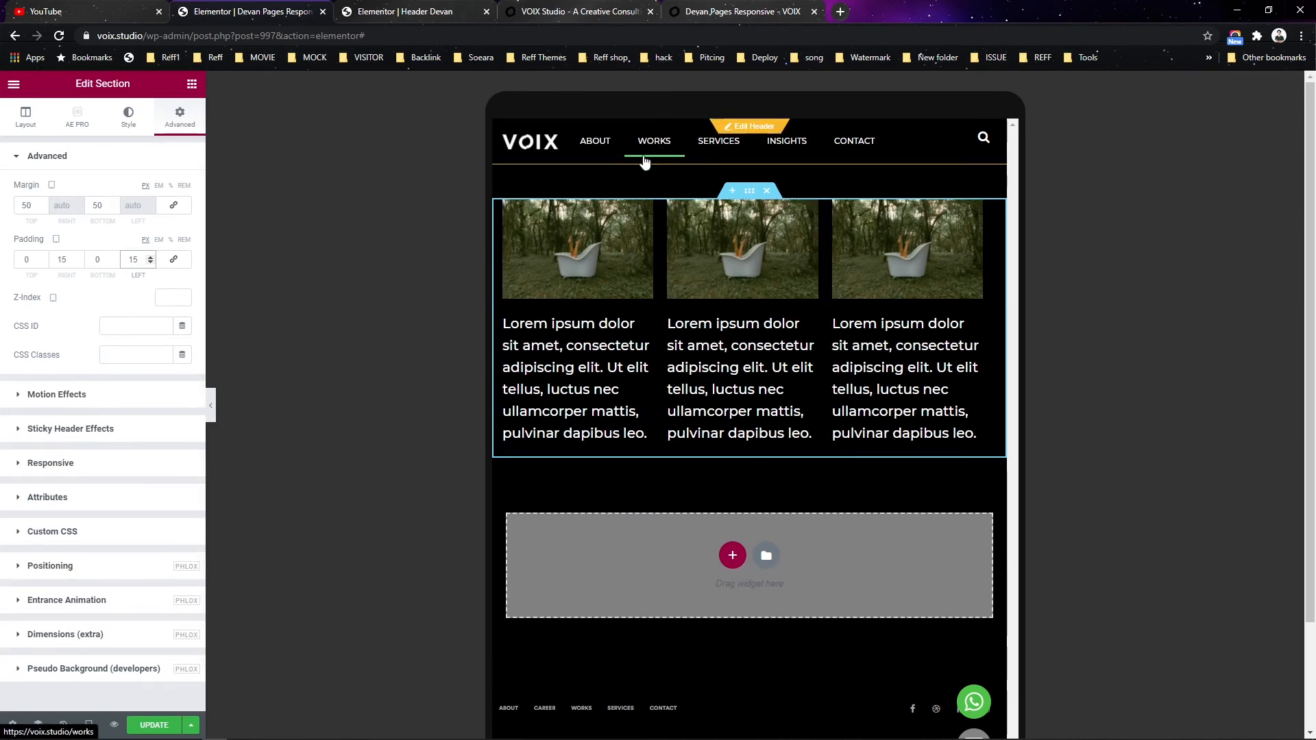
- Set the first column's text typography for tablet to 16 px with a 1.6 em line height
{"action": "left_click", "coordinate": [588, 399]}
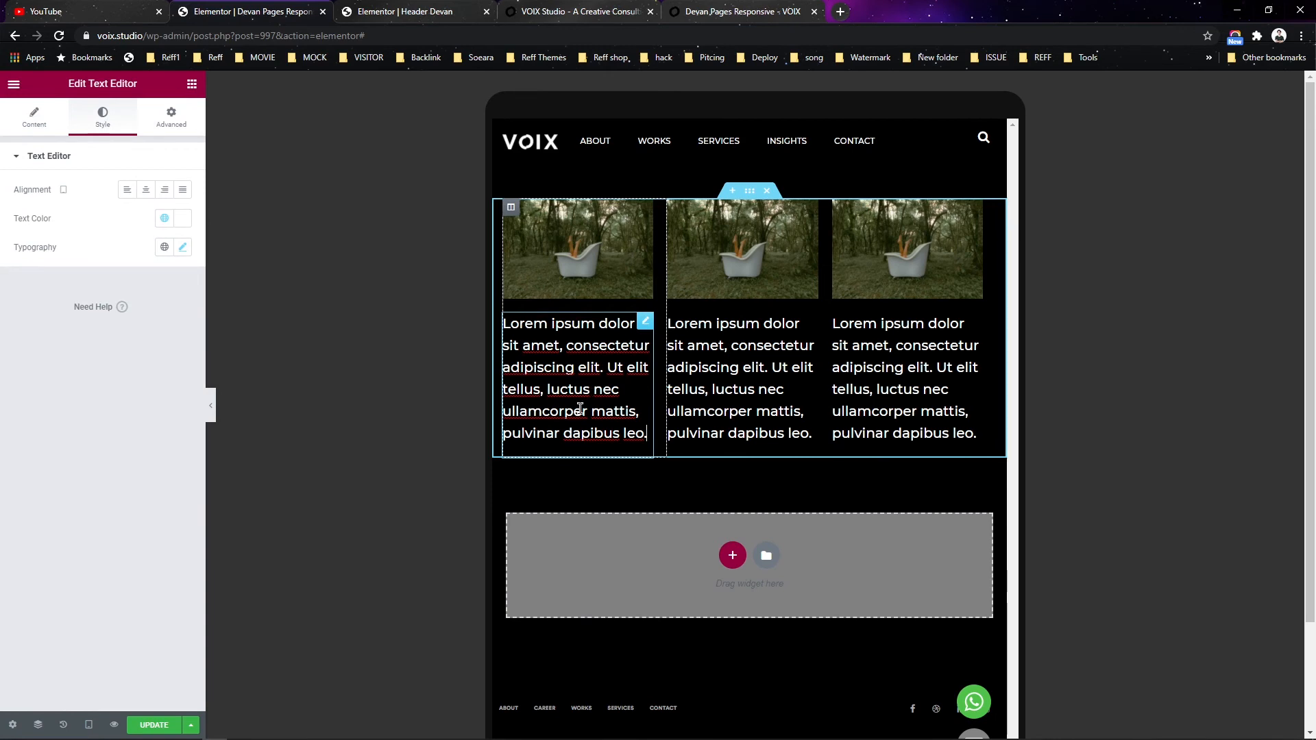
{"action": "left_click", "coordinate": [183, 247]}
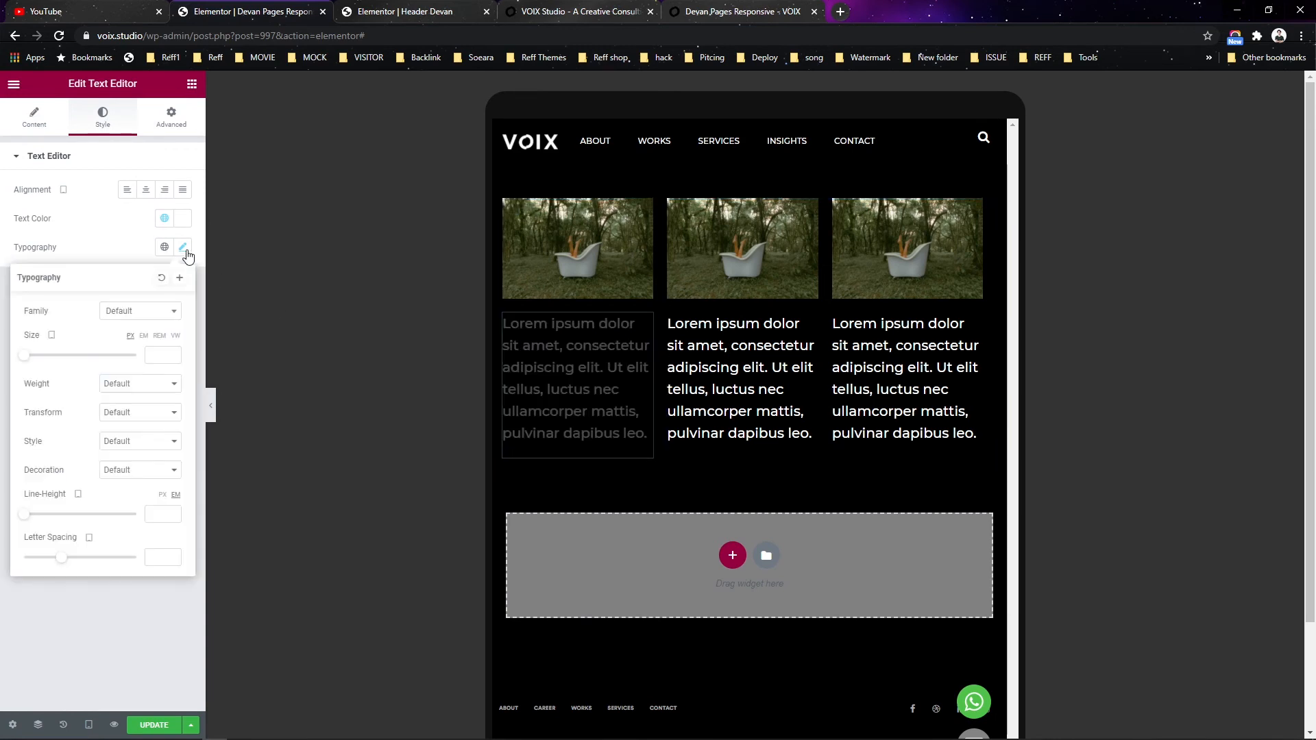
{"action": "left_click", "coordinate": [147, 358]}
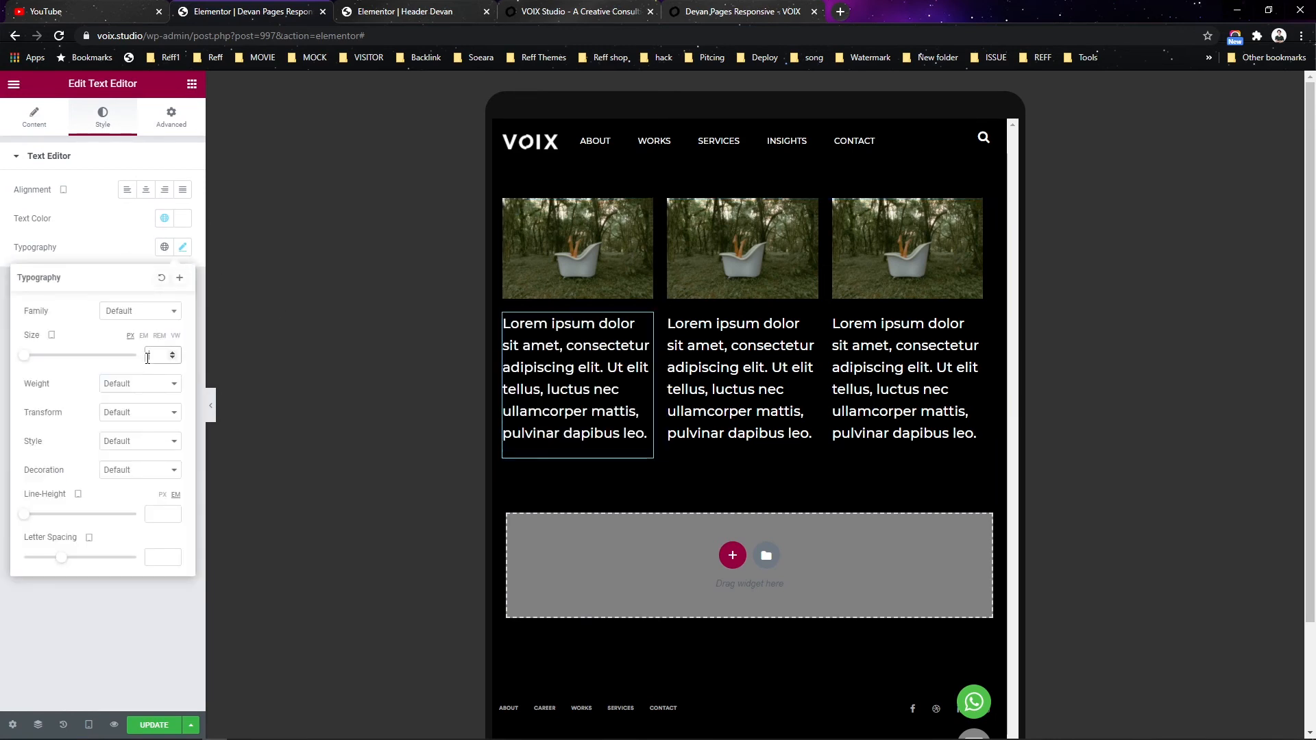
{"action": "left_click", "coordinate": [54, 337]}
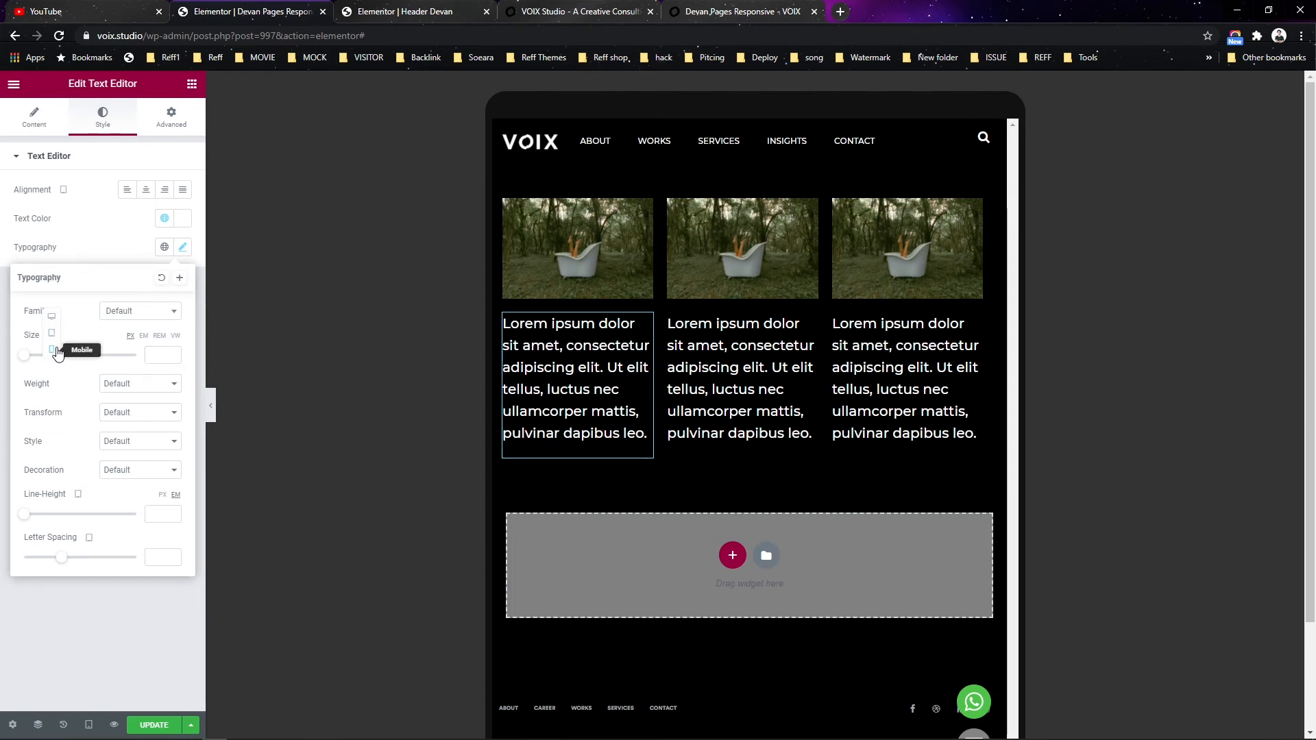
{"action": "left_click", "coordinate": [52, 338]}
{"action": "left_click", "coordinate": [150, 357]}
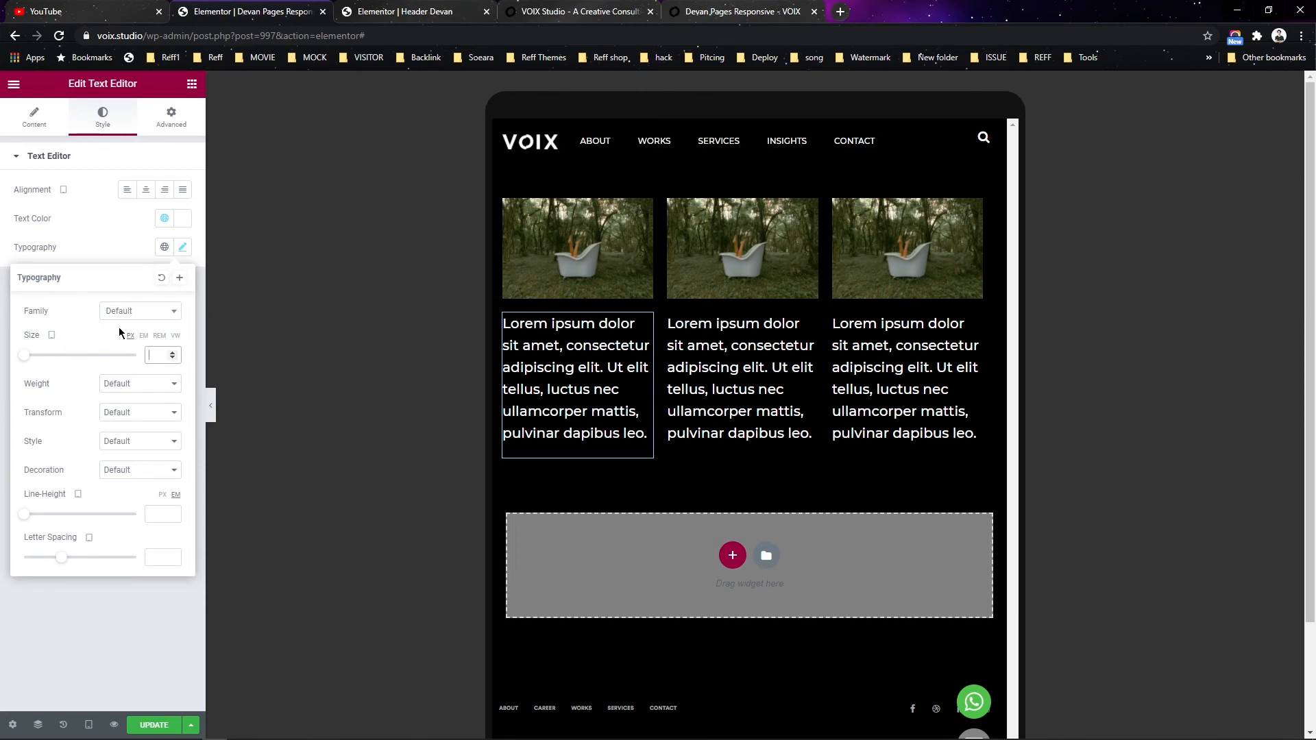
{"action": "type", "text": "18"}
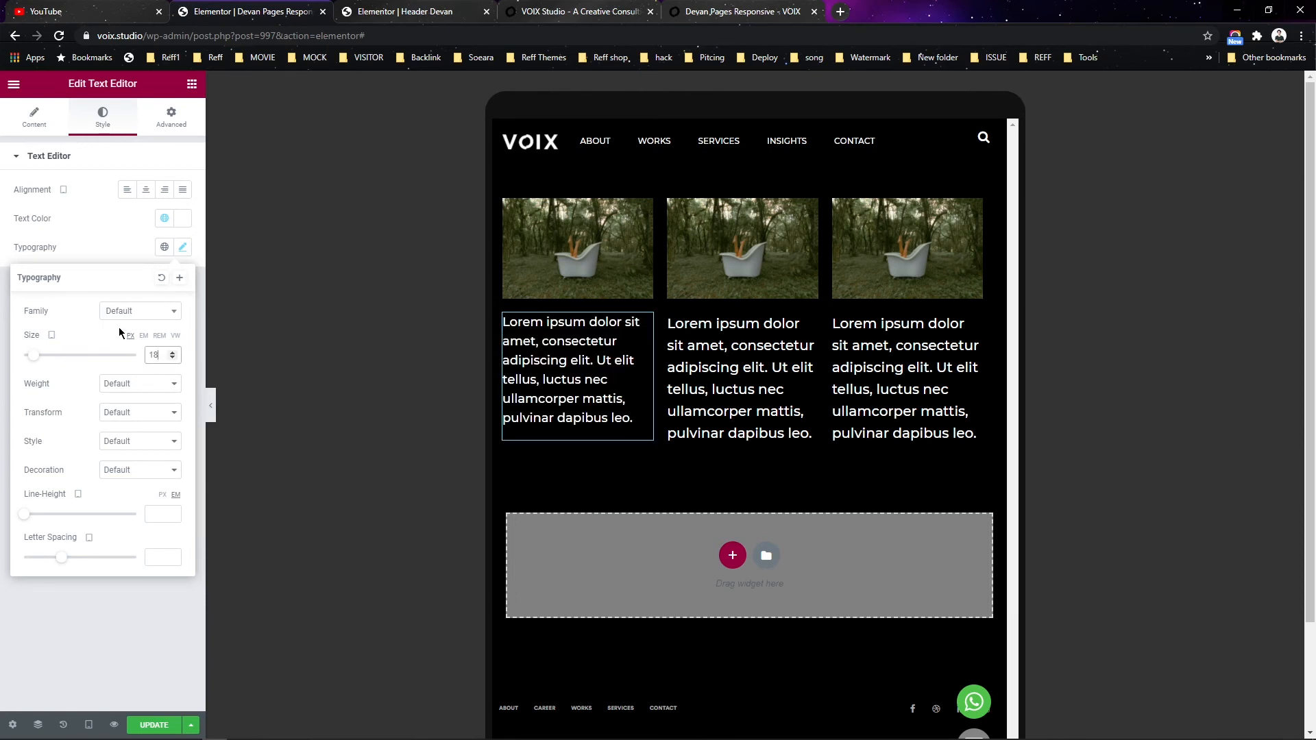
{"action": "left_click", "coordinate": [155, 515]}
{"action": "type", "text": "1"}
{"action": "type", "text": ".5"}
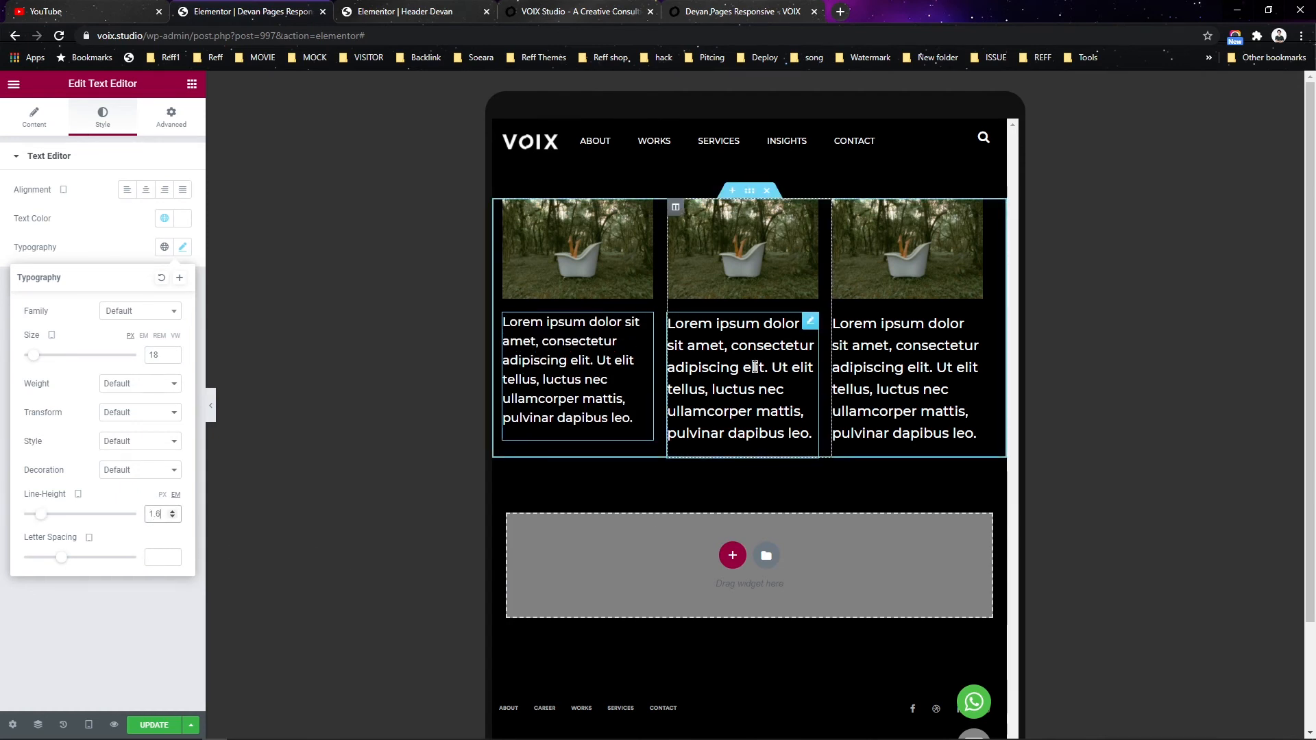
{"action": "left_click", "coordinate": [154, 354]}
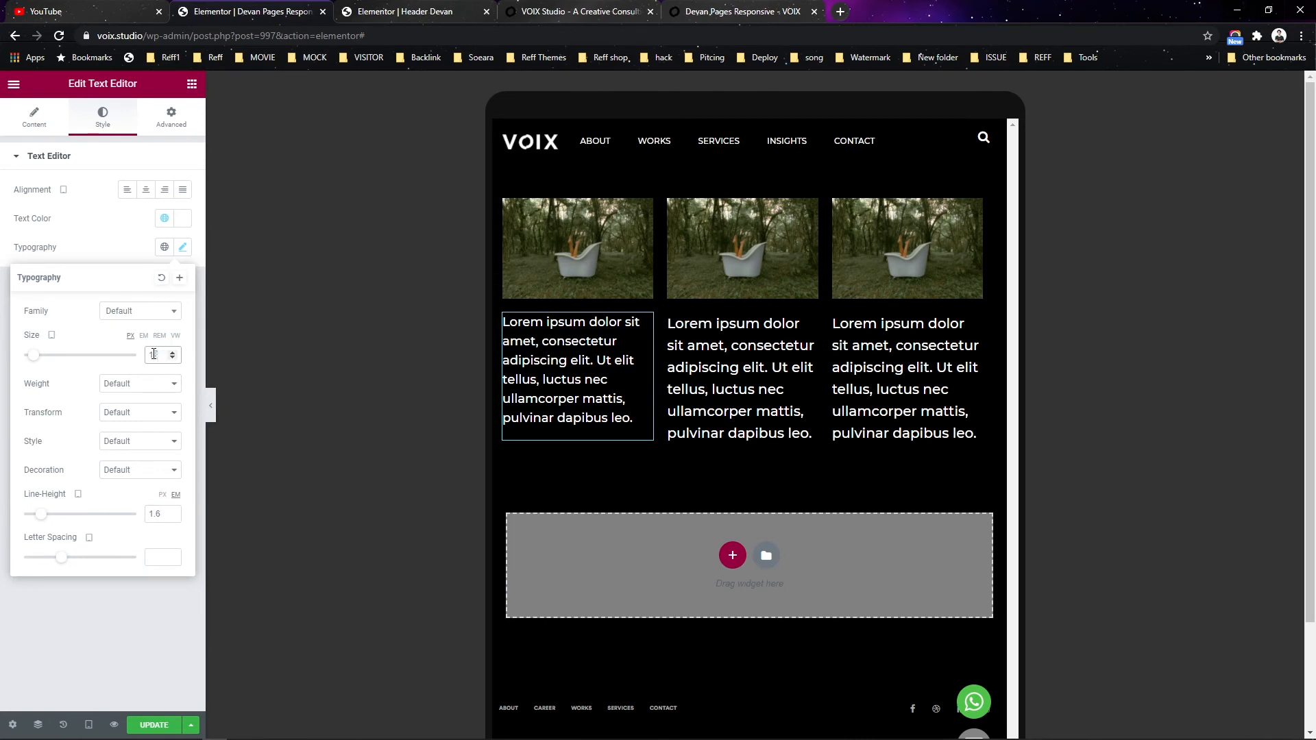
{"action": "type", "text": "6"}
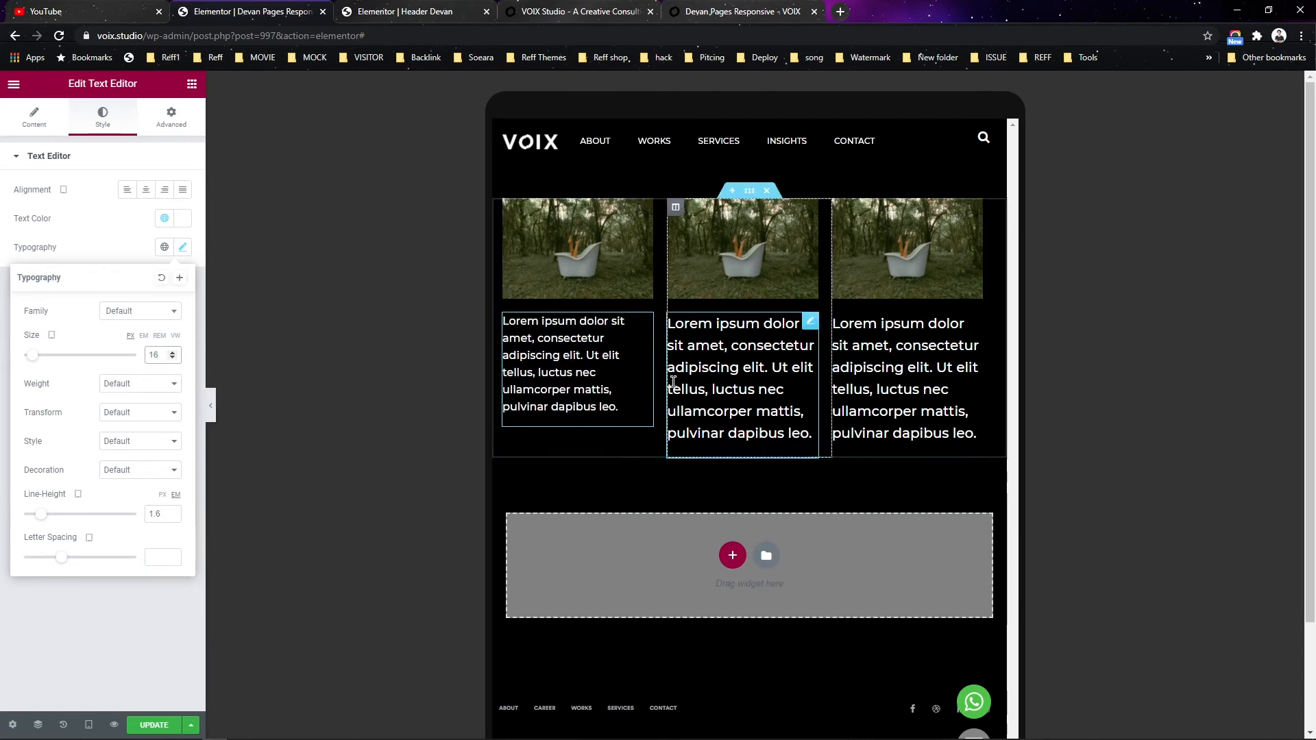
- Set the second column's text typography for tablet to 16 px with a 1.6 em line height
{"action": "left_click", "coordinate": [740, 370]}
{"action": "left_click", "coordinate": [183, 248]}
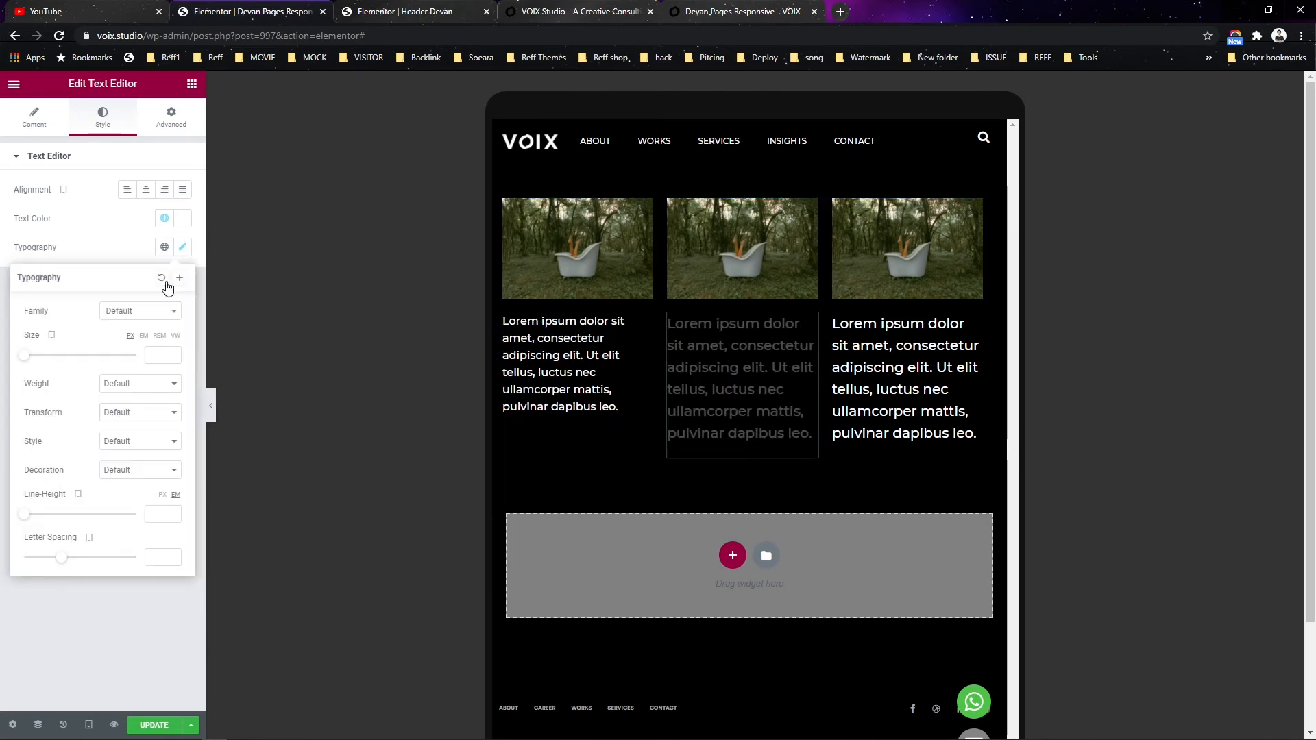
{"action": "left_click", "coordinate": [152, 351]}
{"action": "type", "text": "16"}
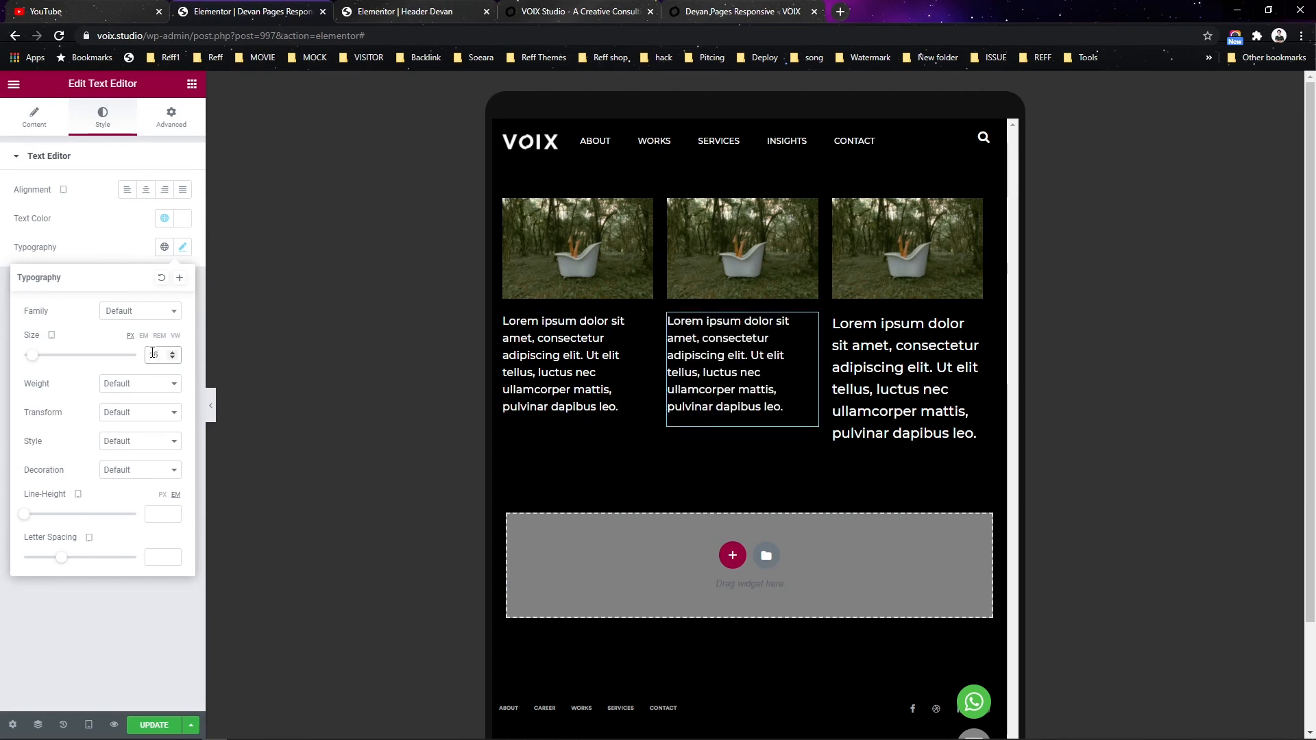
{"action": "left_click", "coordinate": [161, 513]}
{"action": "type", "text": "1.6"}
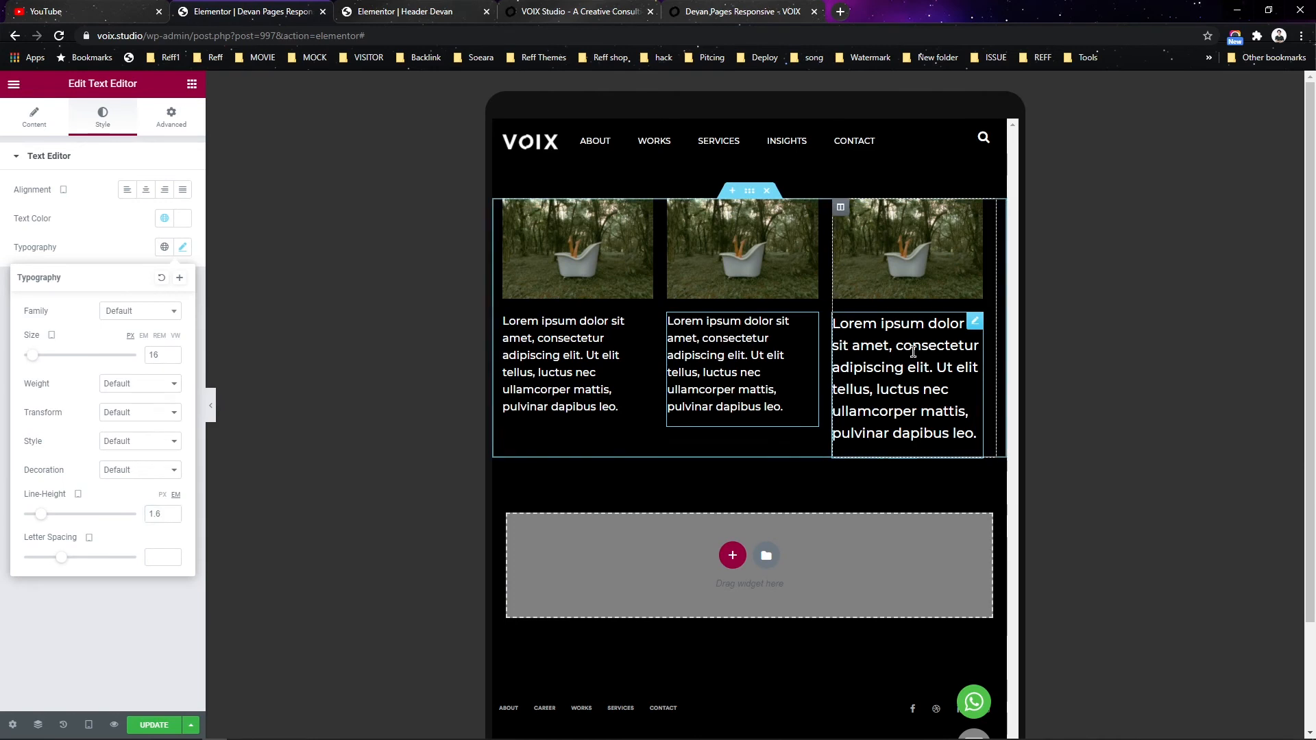
- Set the third column's text typography for tablet to 16 px with a 1.6 em line height
{"action": "left_click", "coordinate": [911, 370]}
{"action": "left_click", "coordinate": [184, 248]}
{"action": "left_click", "coordinate": [161, 352]}
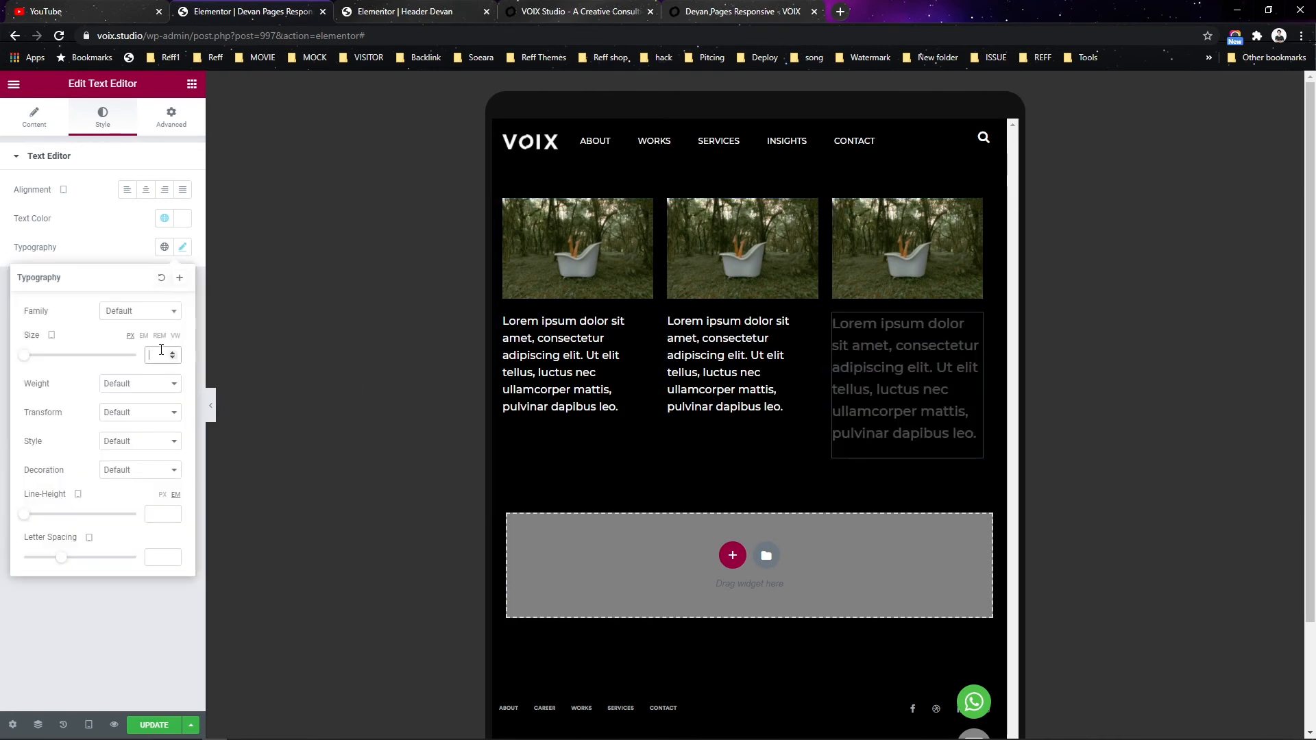
{"action": "type", "text": "16"}
{"action": "left_click", "coordinate": [163, 516]}
{"action": "type", "text": "1.6"}
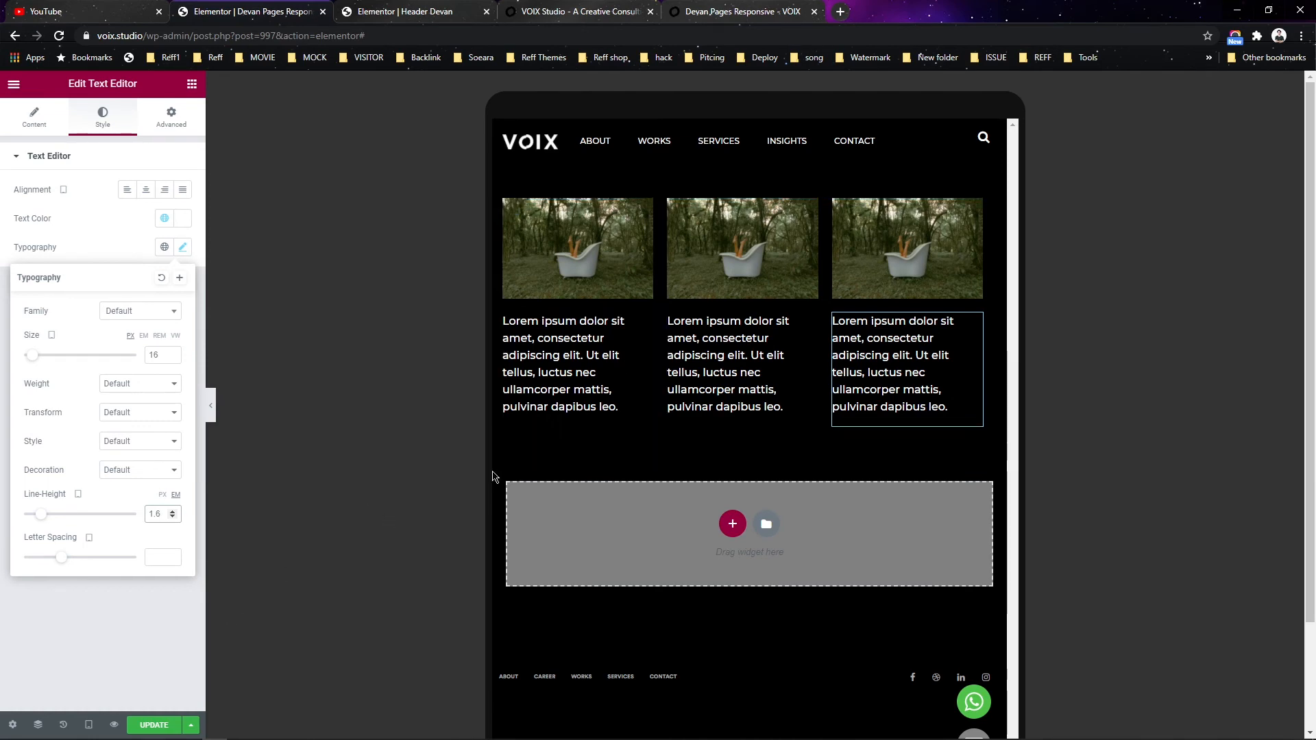
- Switch to the mobile preview and look through the stacked columns
{"action": "left_click", "coordinate": [90, 724]}
{"action": "left_click", "coordinate": [85, 692]}
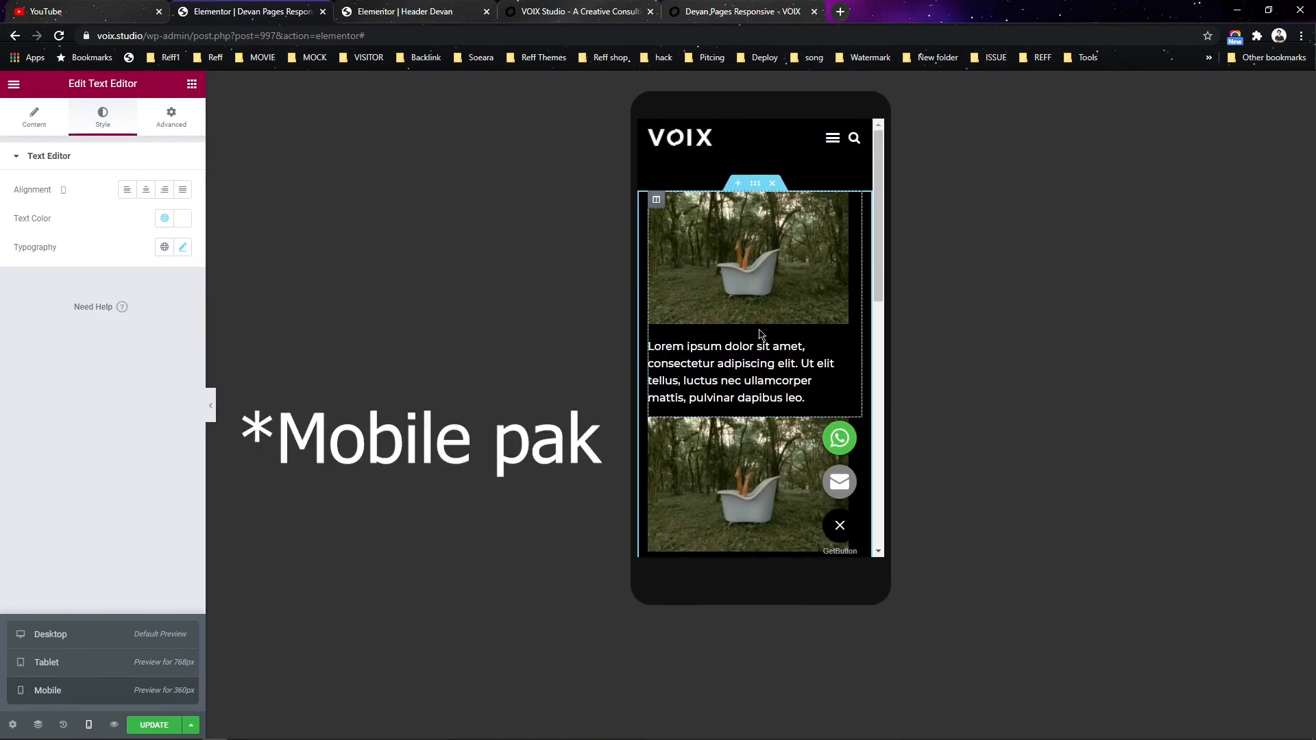
{"action": "scroll", "coordinate": [759, 348], "scroll_direction": "down", "scroll_amount": 8}
{"action": "scroll", "coordinate": [758, 317], "scroll_direction": "up", "scroll_amount": 8}
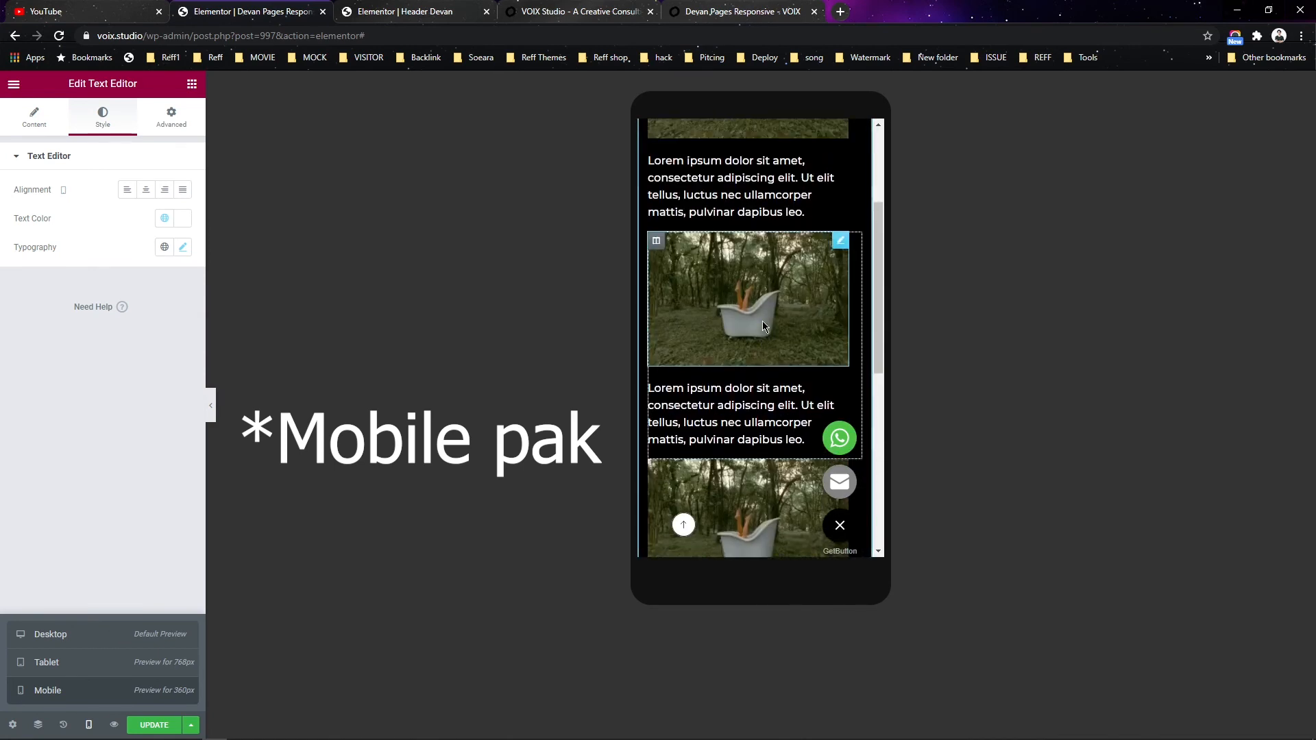
- Unlink the mobile margins and padding of the first image and its column, leaving all values at 0
{"action": "left_click", "coordinate": [743, 255]}
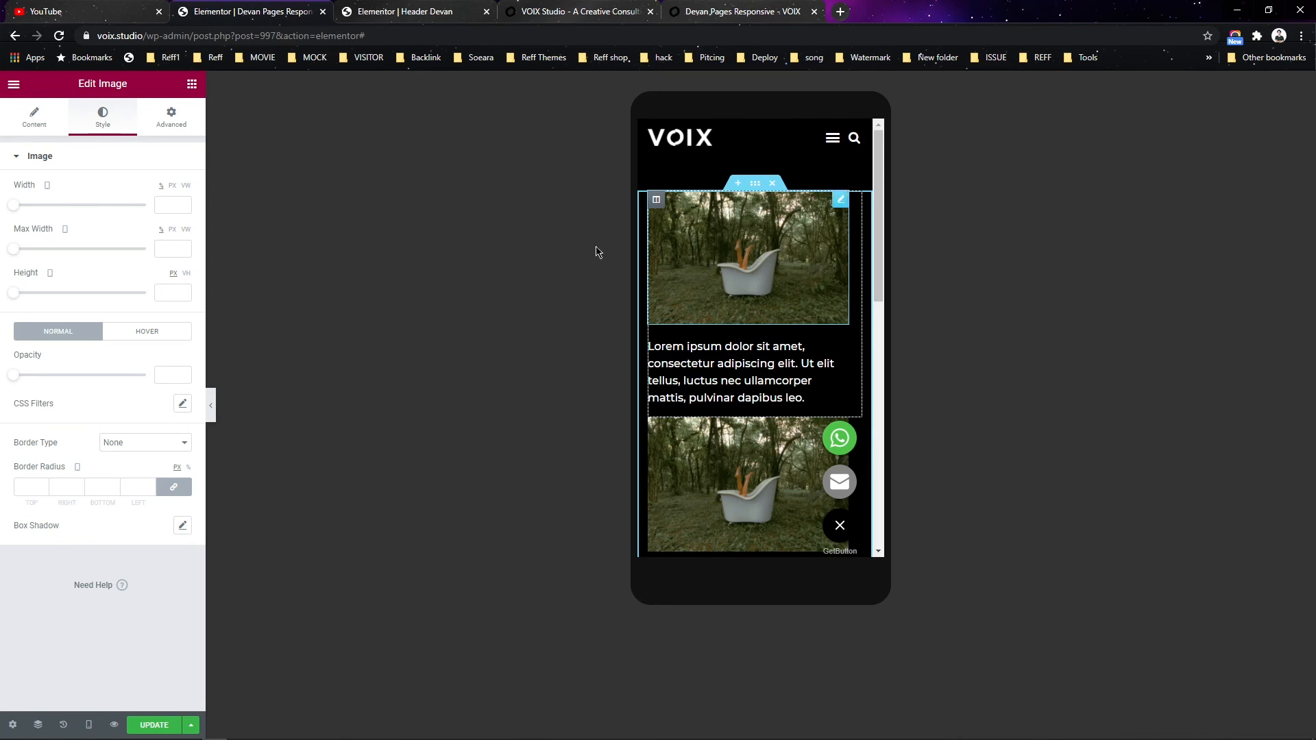
{"action": "left_click", "coordinate": [168, 118]}
{"action": "left_click", "coordinate": [173, 259]}
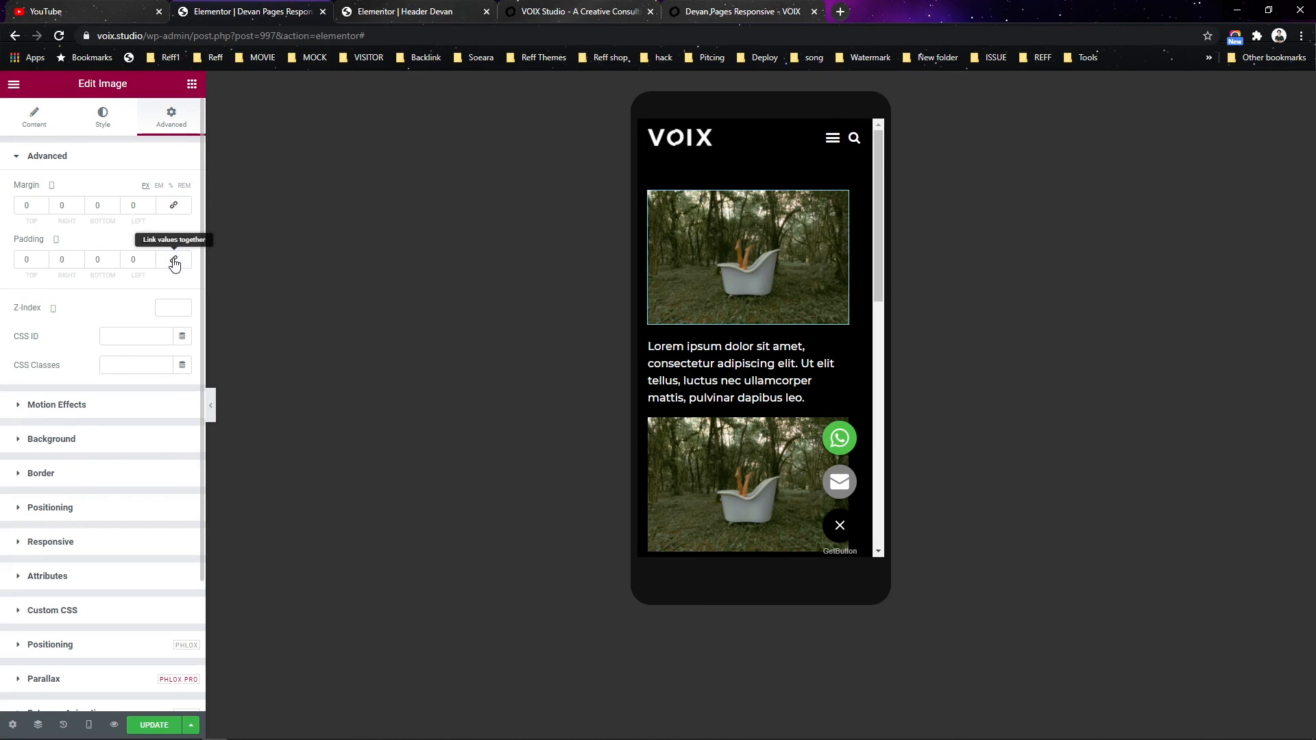
{"action": "left_click", "coordinate": [656, 201]}
{"action": "left_click", "coordinate": [174, 259]}
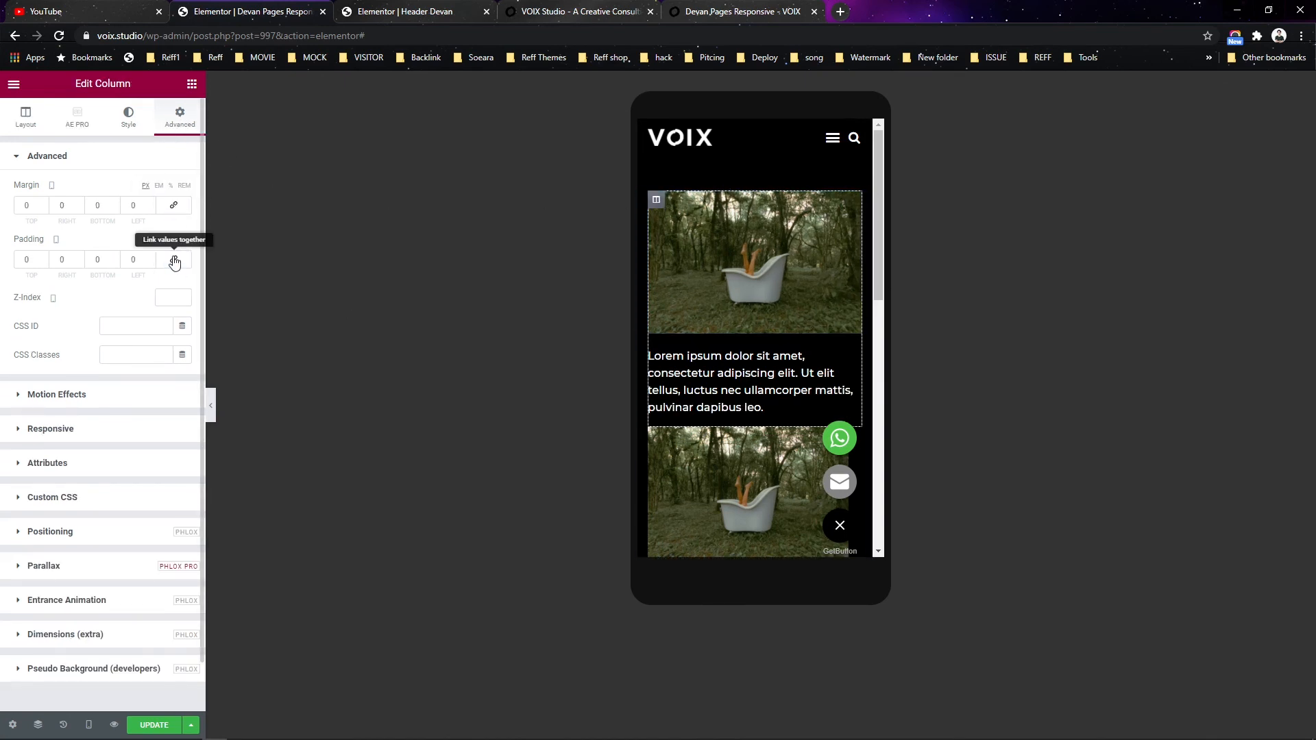
- Unlink the second column's margins and padding for mobile with all values at 0
{"action": "scroll", "coordinate": [698, 301], "scroll_direction": "down", "scroll_amount": 2}
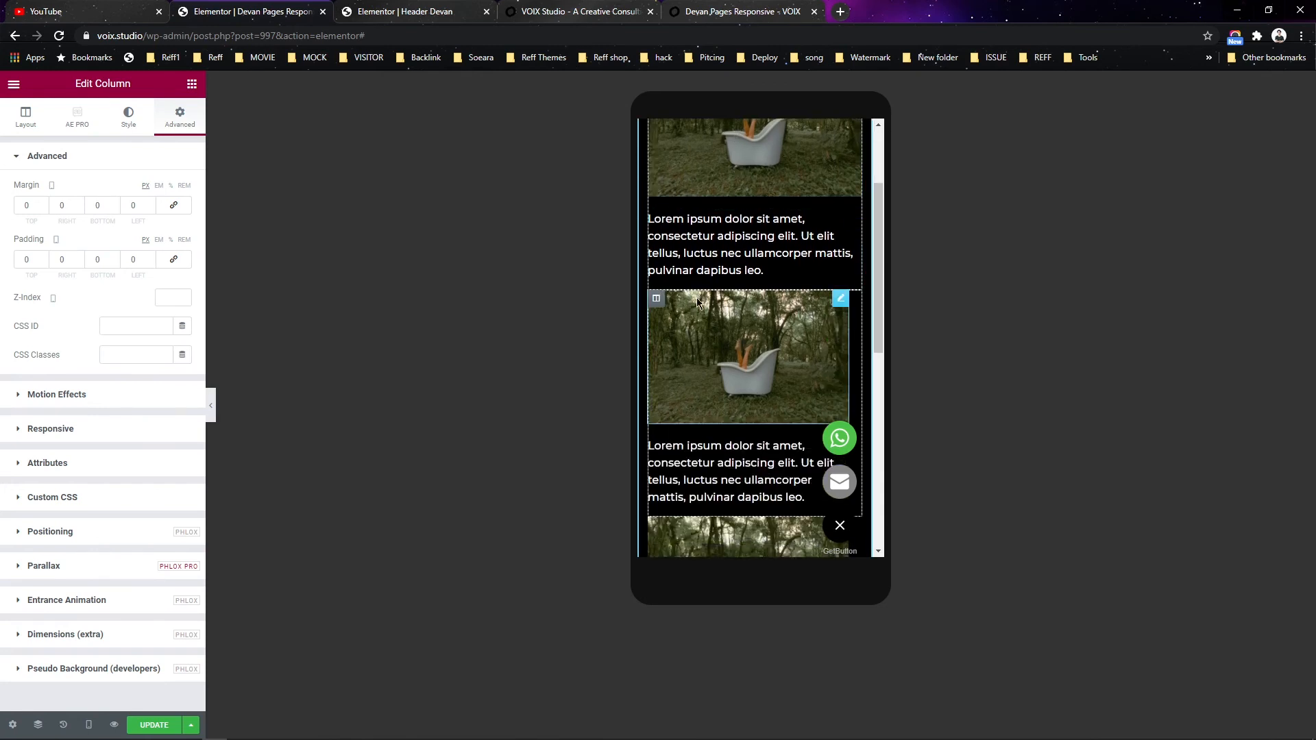
{"action": "left_click", "coordinate": [177, 260]}
{"action": "left_click", "coordinate": [180, 261]}
{"action": "scroll", "coordinate": [681, 336], "scroll_direction": "down", "scroll_amount": 4}
- Set the third column's mobile margins and padding to unlinked values of 0
{"action": "left_click", "coordinate": [653, 266]}
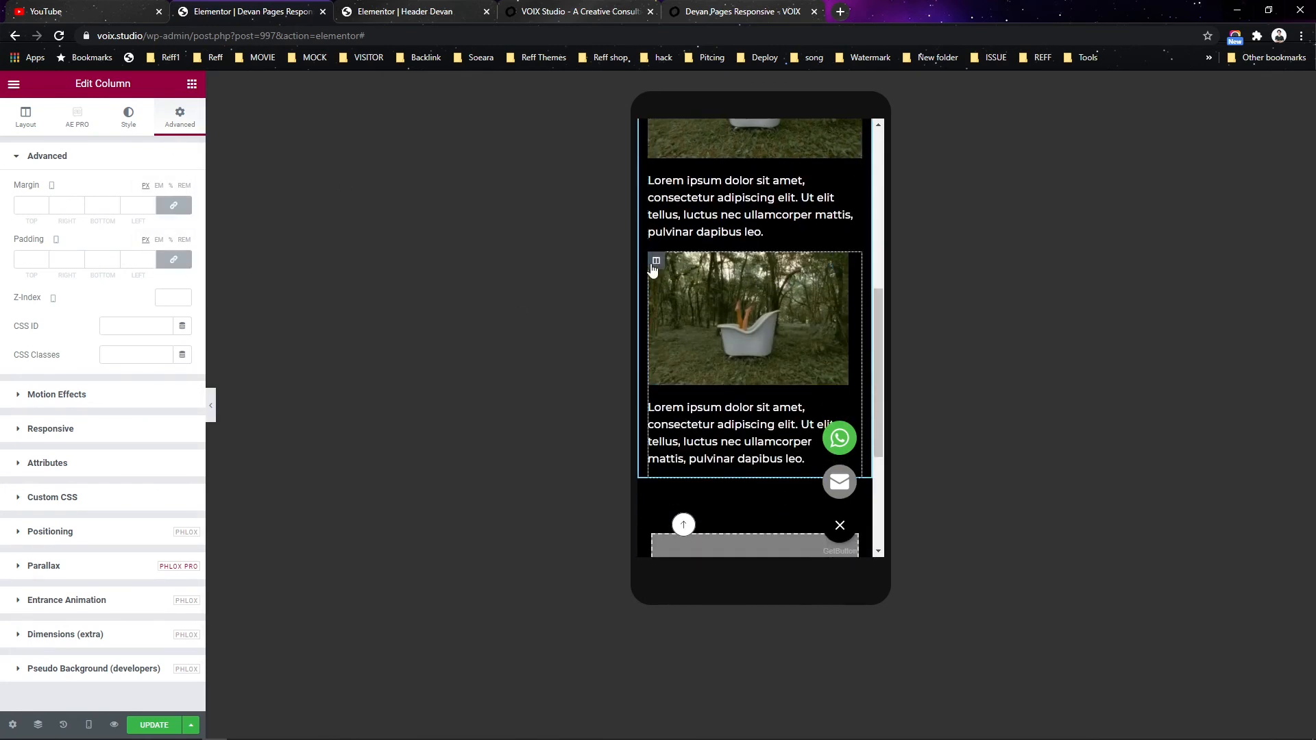
{"action": "left_click", "coordinate": [151, 208]}
{"action": "left_click", "coordinate": [164, 211]}
{"action": "left_click", "coordinate": [138, 205]}
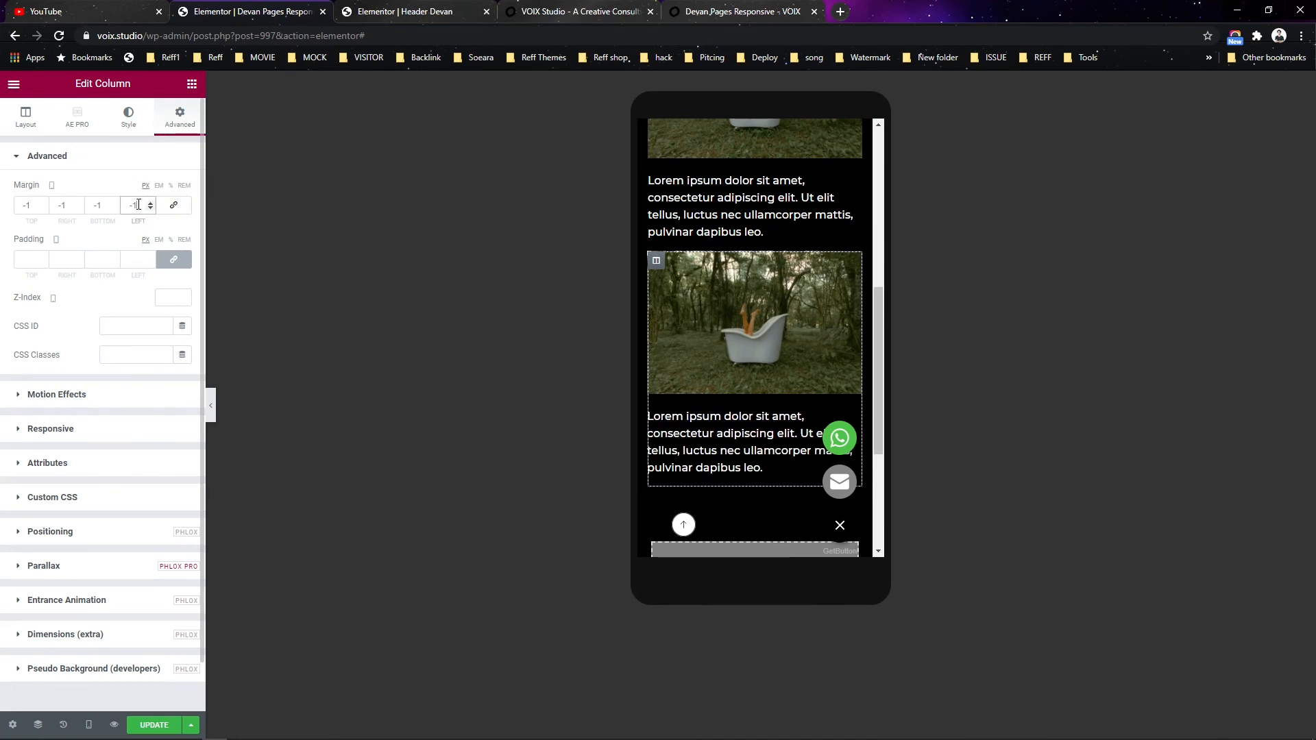
{"action": "left_click", "coordinate": [174, 205]}
{"action": "key", "text": "BackSpace"}
{"action": "key", "text": "BackSpace"}
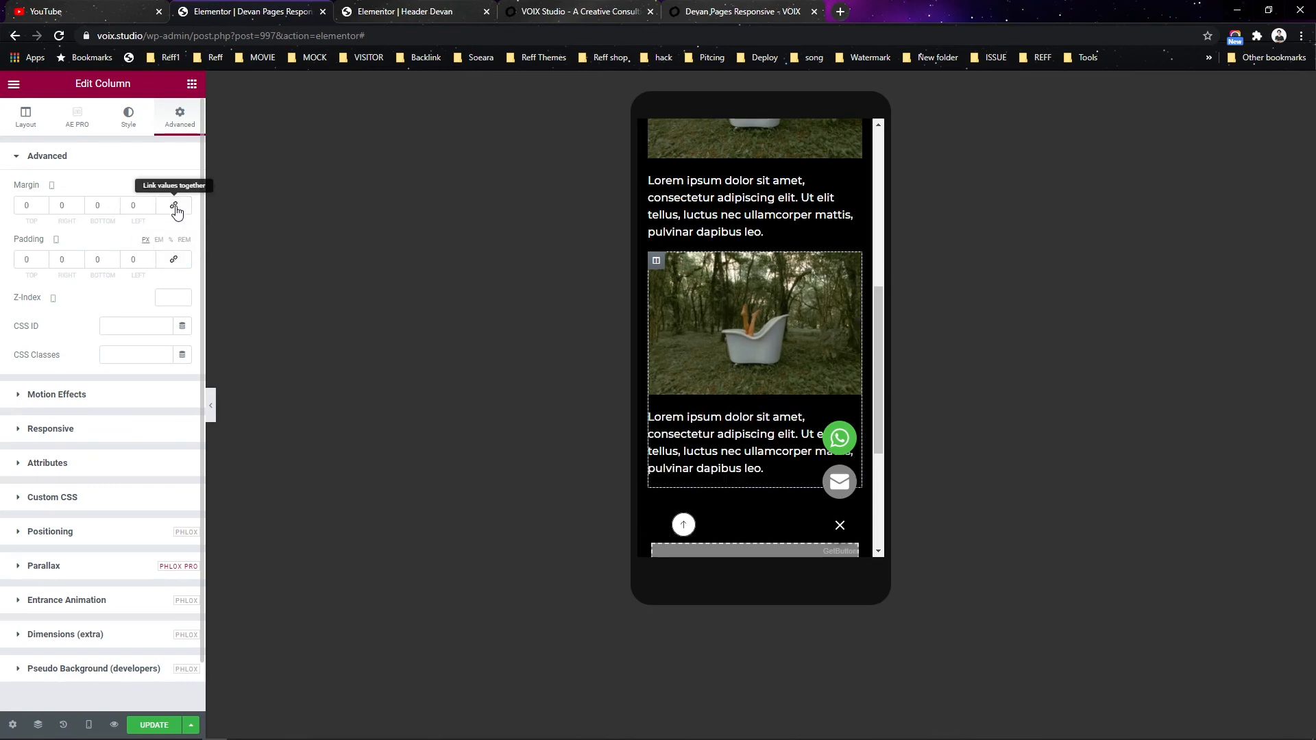
- Set the three-column section's top and bottom margins to 50 px for mobile
{"action": "scroll", "coordinate": [705, 323], "scroll_direction": "down", "scroll_amount": 2}
{"action": "scroll", "coordinate": [727, 327], "scroll_direction": "up", "scroll_amount": 8}
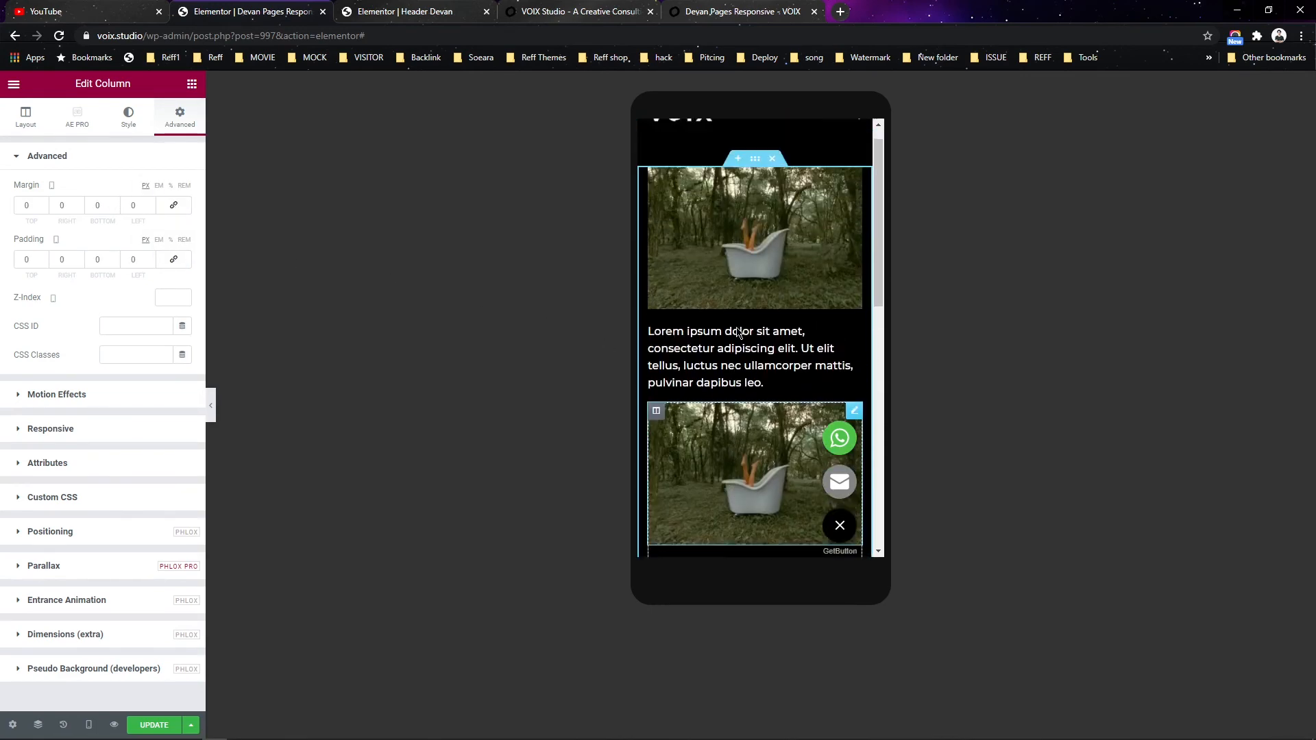
{"action": "left_click", "coordinate": [754, 183]}
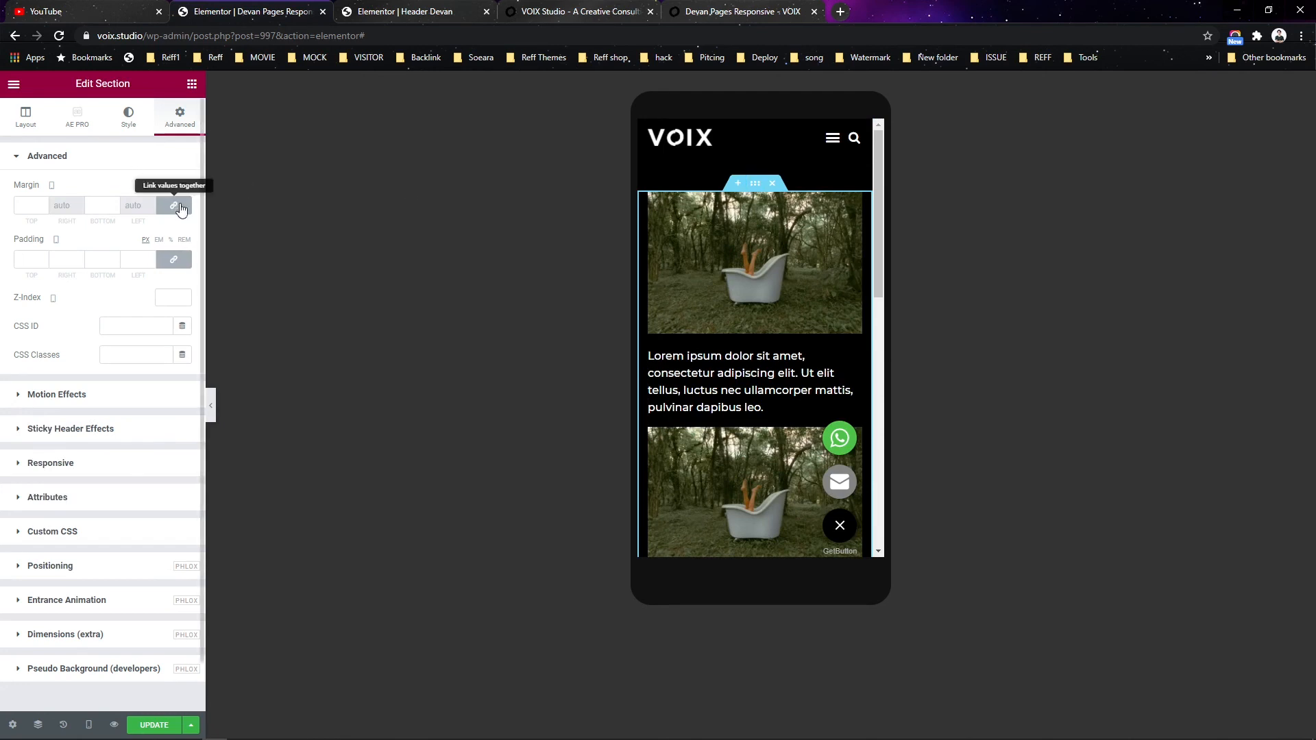
{"action": "left_click", "coordinate": [19, 204]}
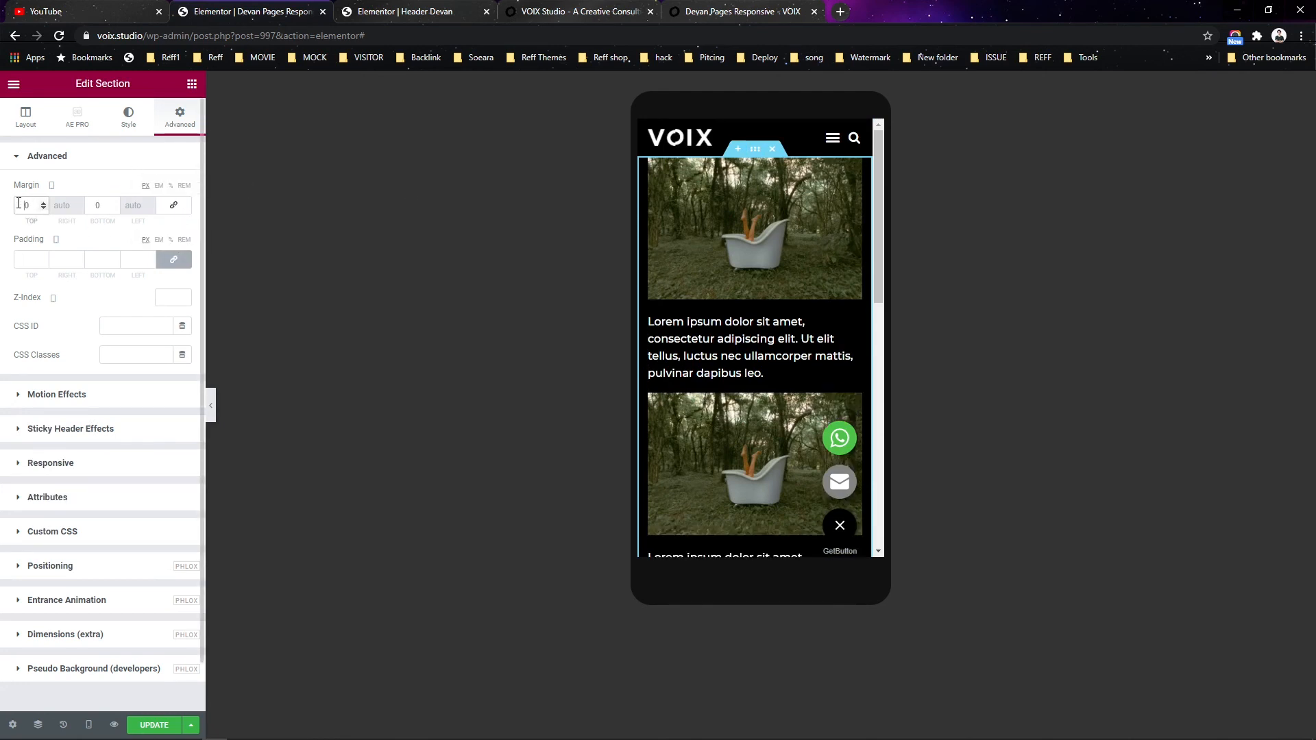
{"action": "type", "text": "5"}
{"action": "left_click", "coordinate": [94, 206]}
- Set the three-column section's right and left padding to 15 px for mobile
{"action": "left_click", "coordinate": [173, 259]}
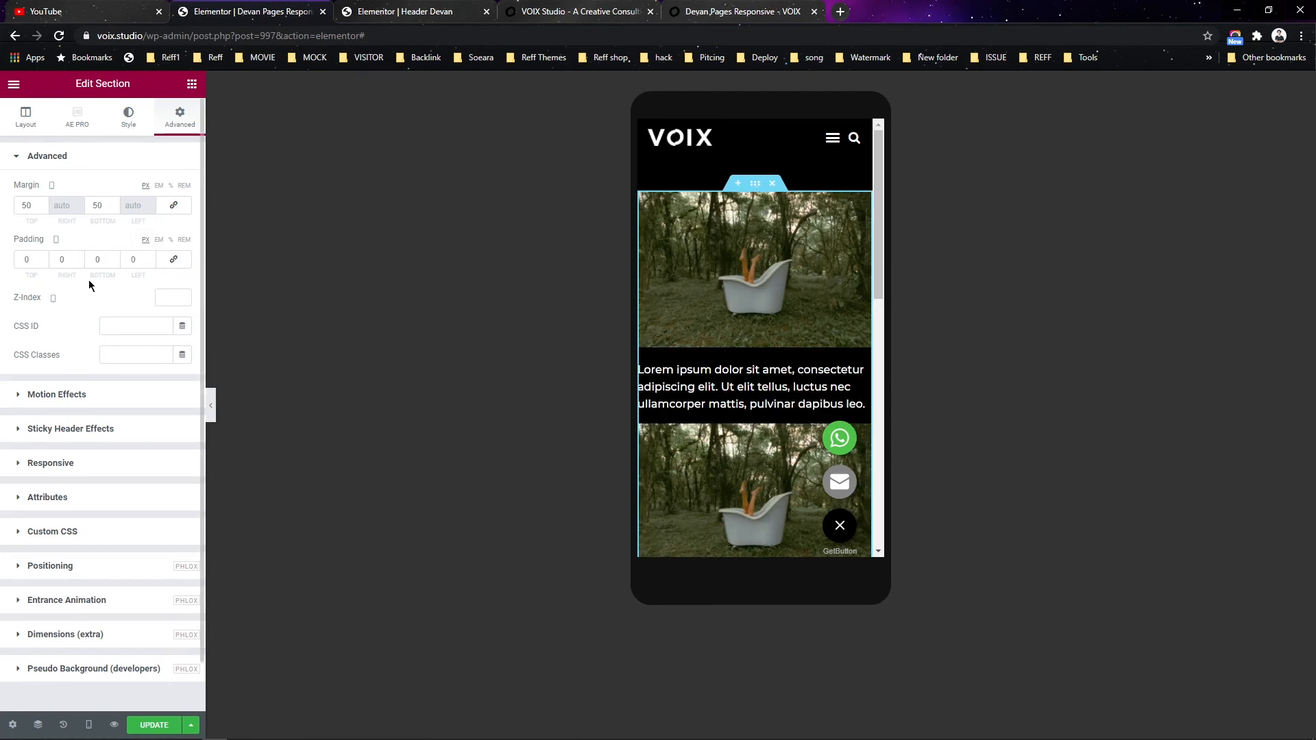
{"action": "left_click", "coordinate": [56, 254]}
{"action": "type", "text": "15"}
{"action": "left_click", "coordinate": [137, 258]}
{"action": "type", "text": "3"}
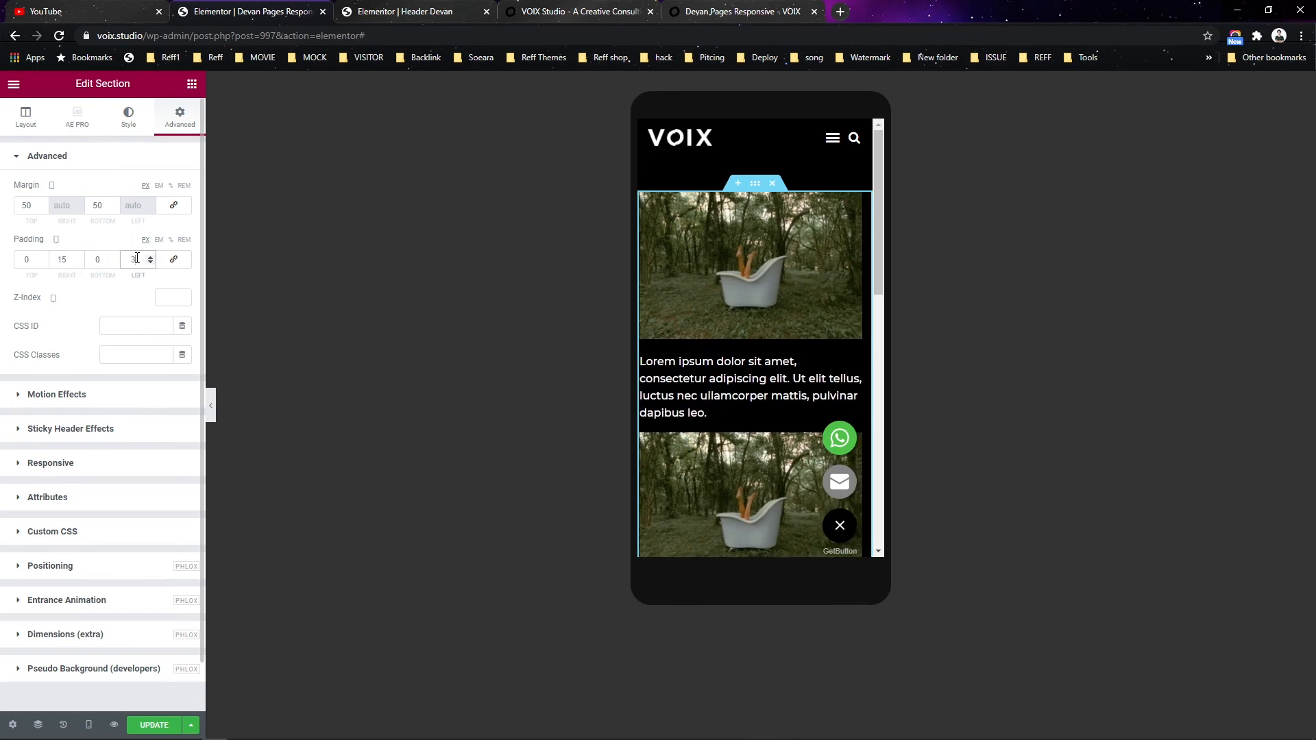
{"action": "type", "text": "15"}
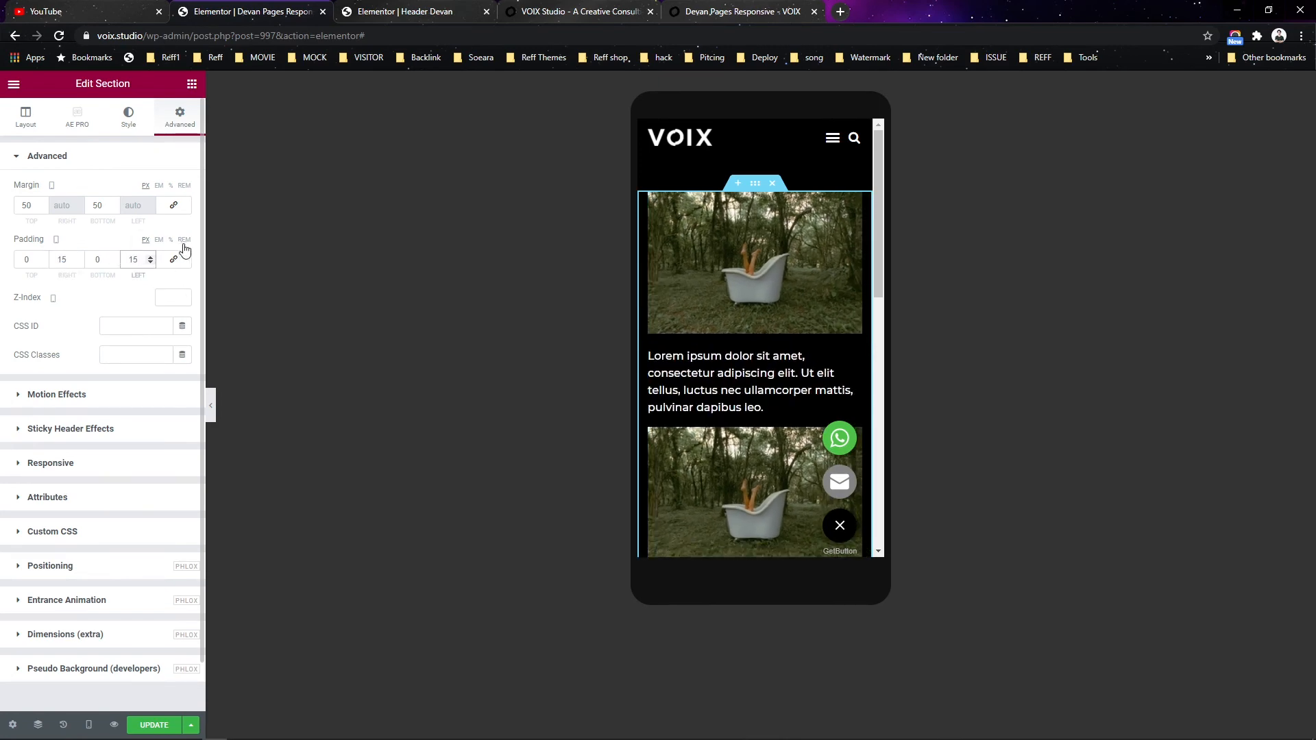
- Set the first column's bottom margin to 10 px for mobile
{"action": "scroll", "coordinate": [825, 337], "scroll_direction": "down", "scroll_amount": 3}
{"action": "scroll", "coordinate": [799, 369], "scroll_direction": "up", "scroll_amount": 3}
{"action": "scroll", "coordinate": [794, 381], "scroll_direction": "down", "scroll_amount": 2}
{"action": "scroll", "coordinate": [788, 356], "scroll_direction": "up", "scroll_amount": 5}
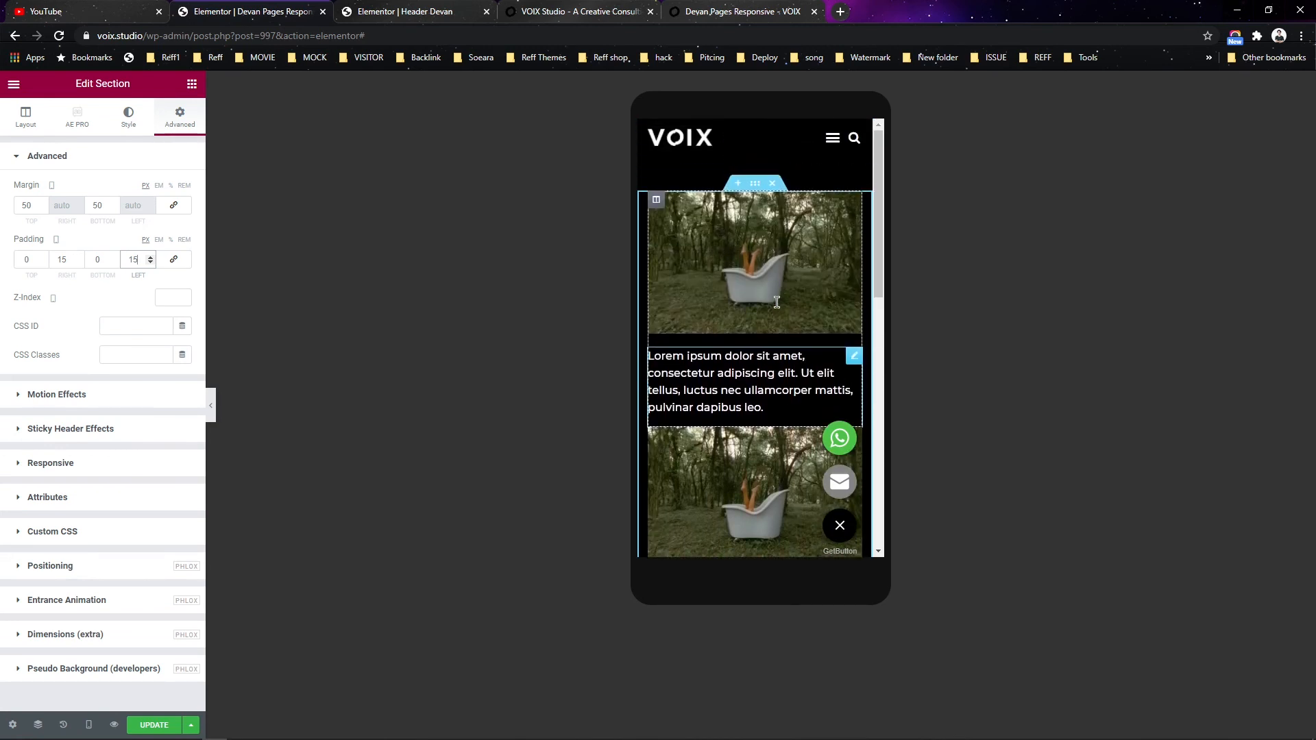
{"action": "left_click", "coordinate": [656, 200]}
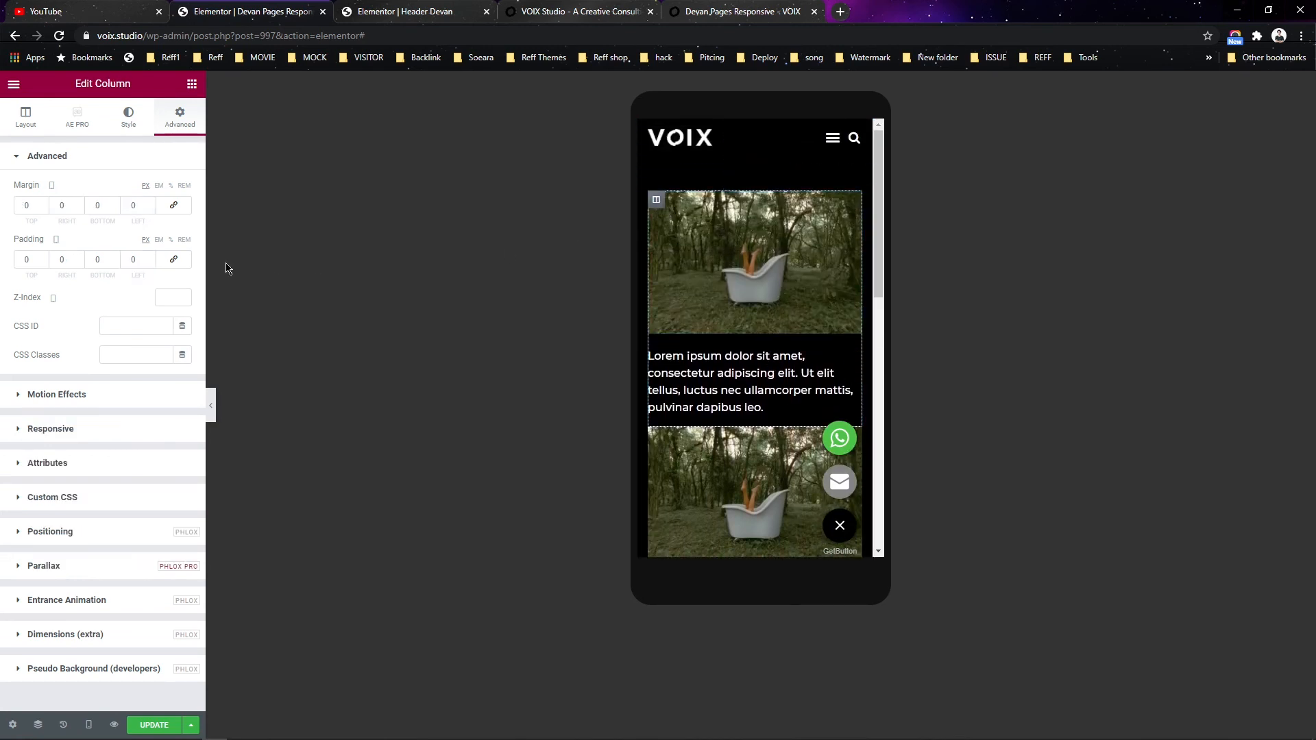
{"action": "left_click", "coordinate": [93, 204]}
{"action": "type", "text": "1"}
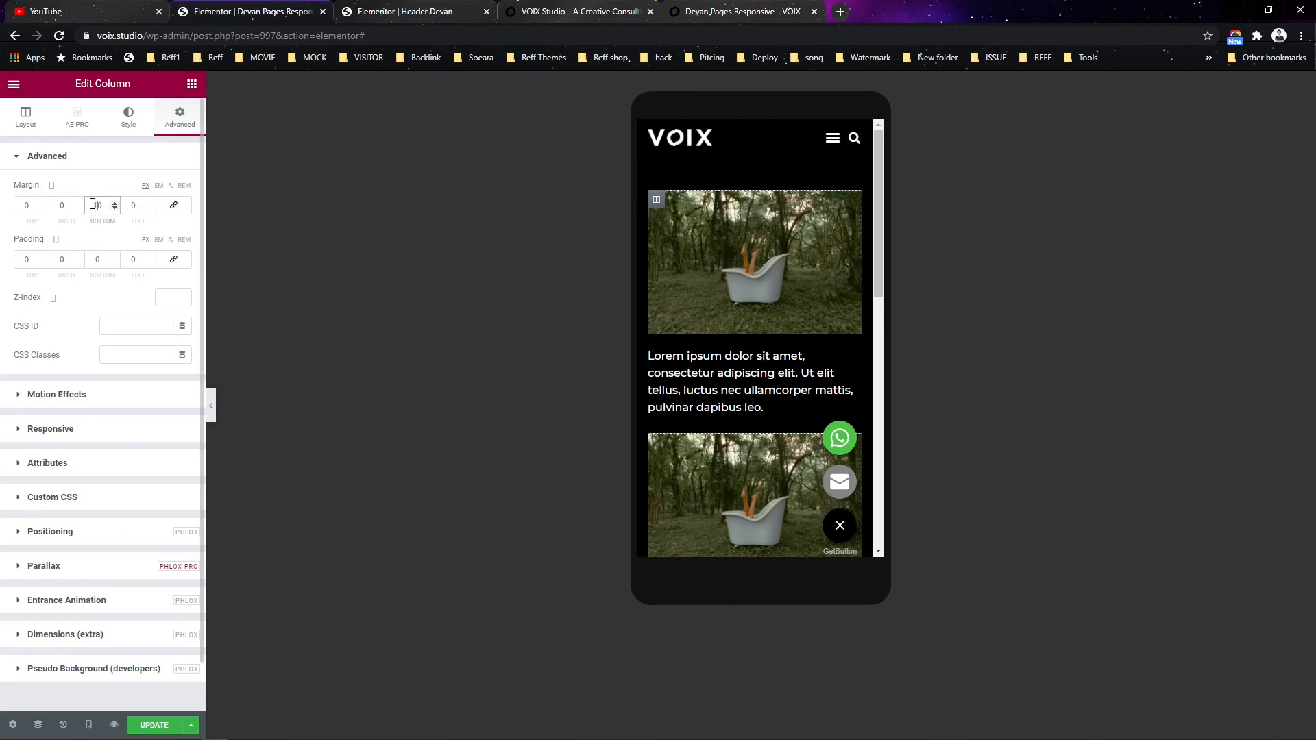
- Set the second column's bottom margin to 10 px for mobile
{"action": "scroll", "coordinate": [693, 372], "scroll_direction": "down", "scroll_amount": 1}
{"action": "left_click", "coordinate": [656, 374]}
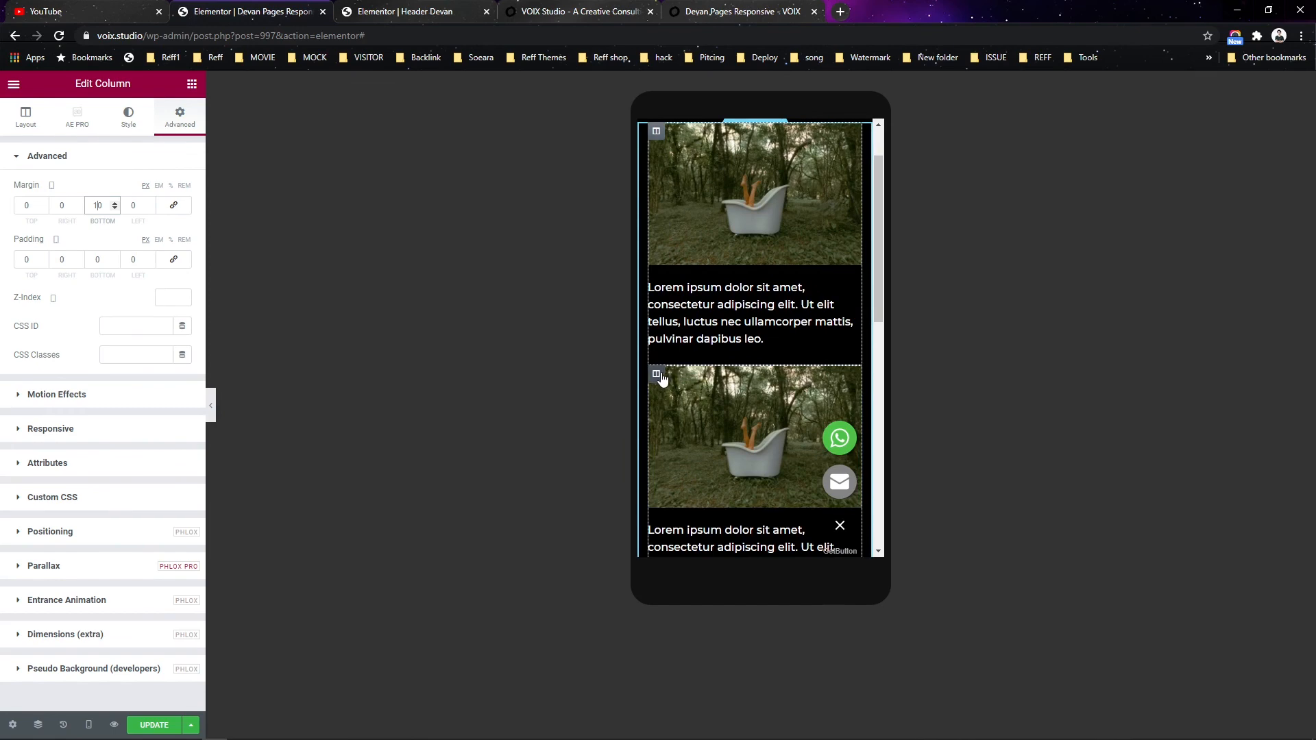
{"action": "left_click", "coordinate": [96, 205]}
{"action": "type", "text": "1"}
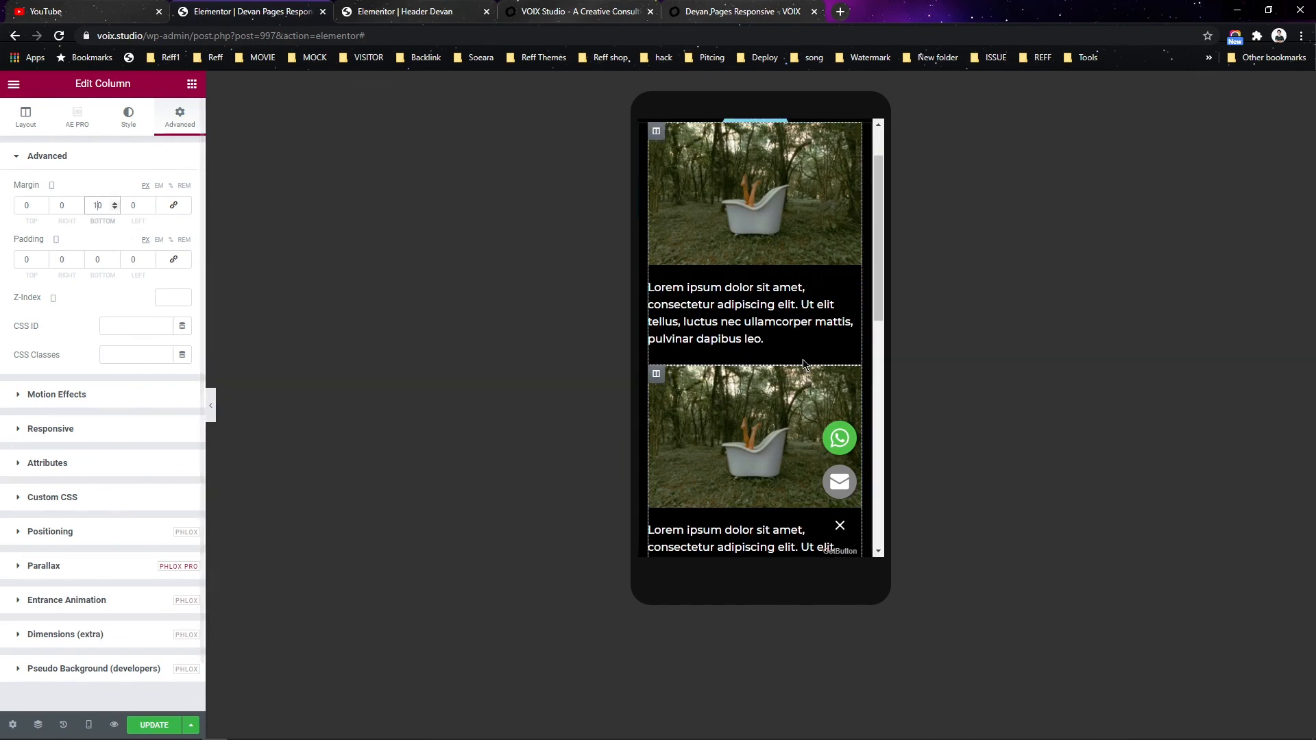
- Set the third column's bottom margin to 10 px for mobile
{"action": "scroll", "coordinate": [793, 390], "scroll_direction": "down", "scroll_amount": 3}
{"action": "scroll", "coordinate": [792, 391], "scroll_direction": "down", "scroll_amount": 2}
{"action": "left_click", "coordinate": [657, 275]}
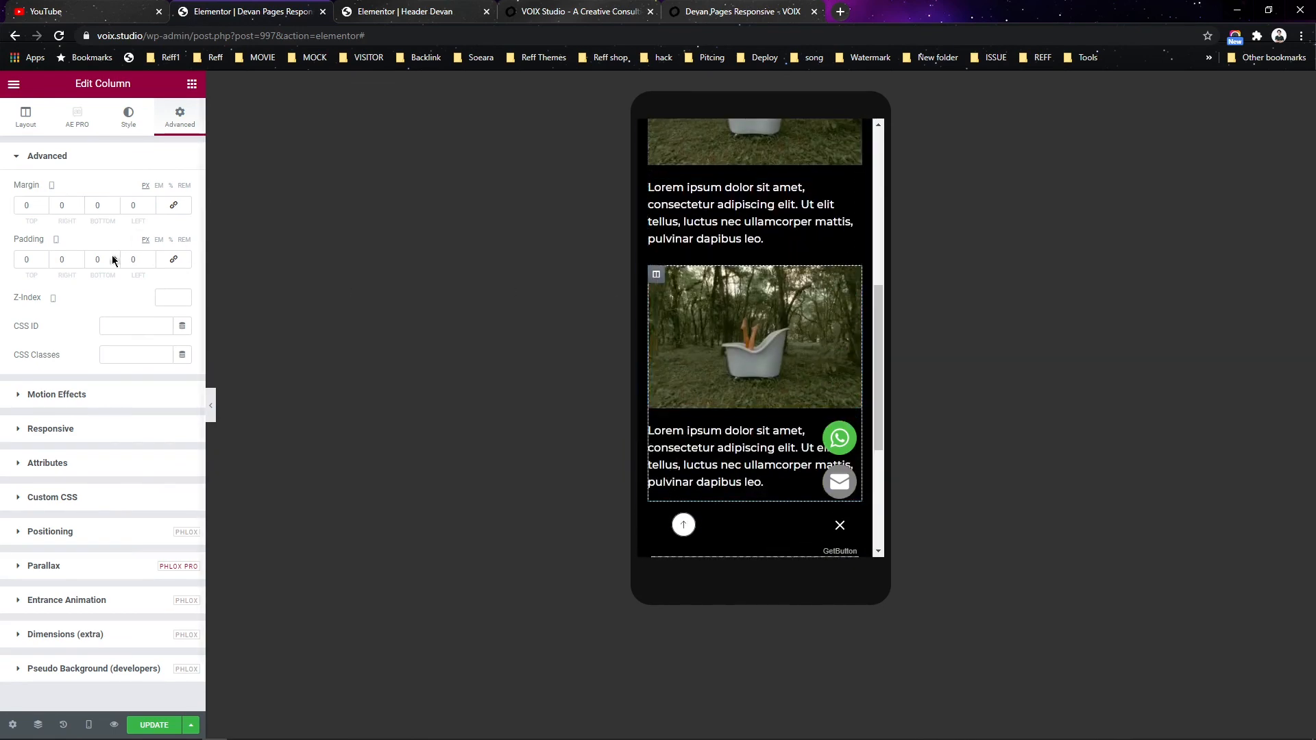
{"action": "left_click", "coordinate": [93, 200]}
{"action": "type", "text": "1"}
{"action": "scroll", "coordinate": [744, 363], "scroll_direction": "down", "scroll_amount": 4}
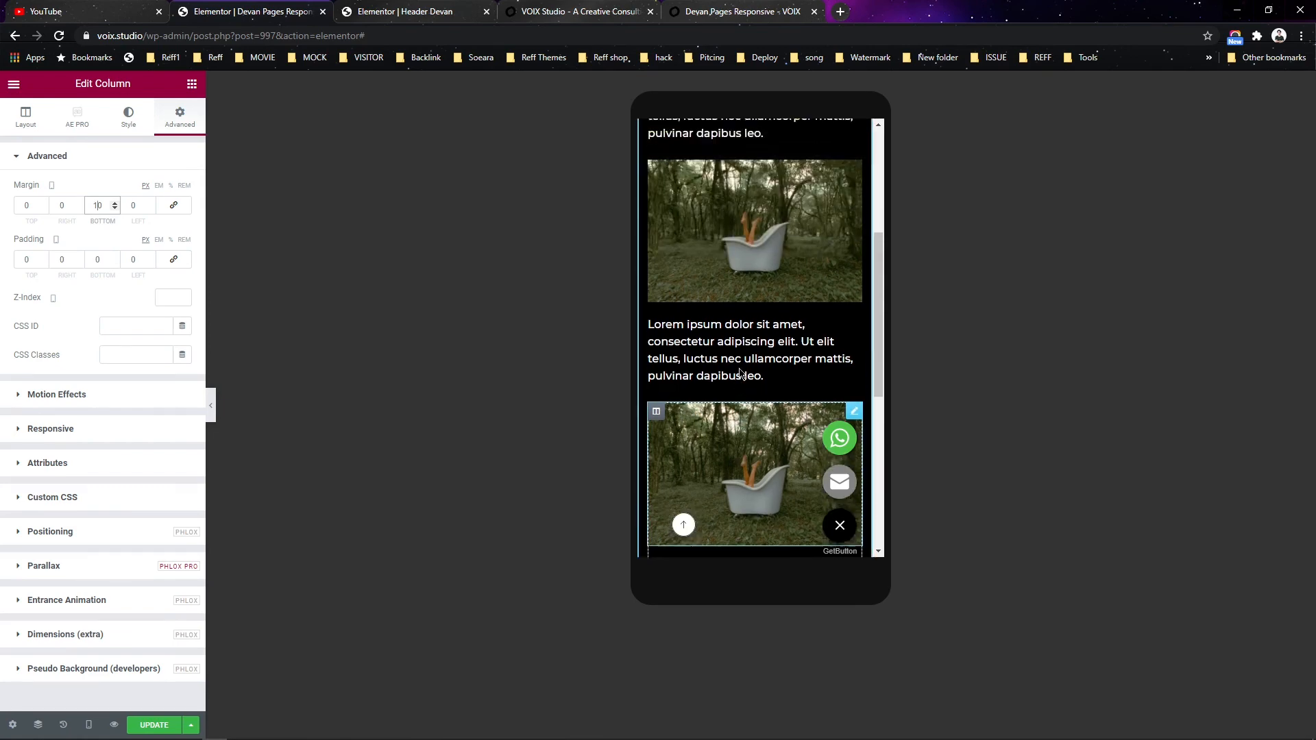
{"action": "scroll", "coordinate": [745, 233], "scroll_direction": "up", "scroll_amount": 5}
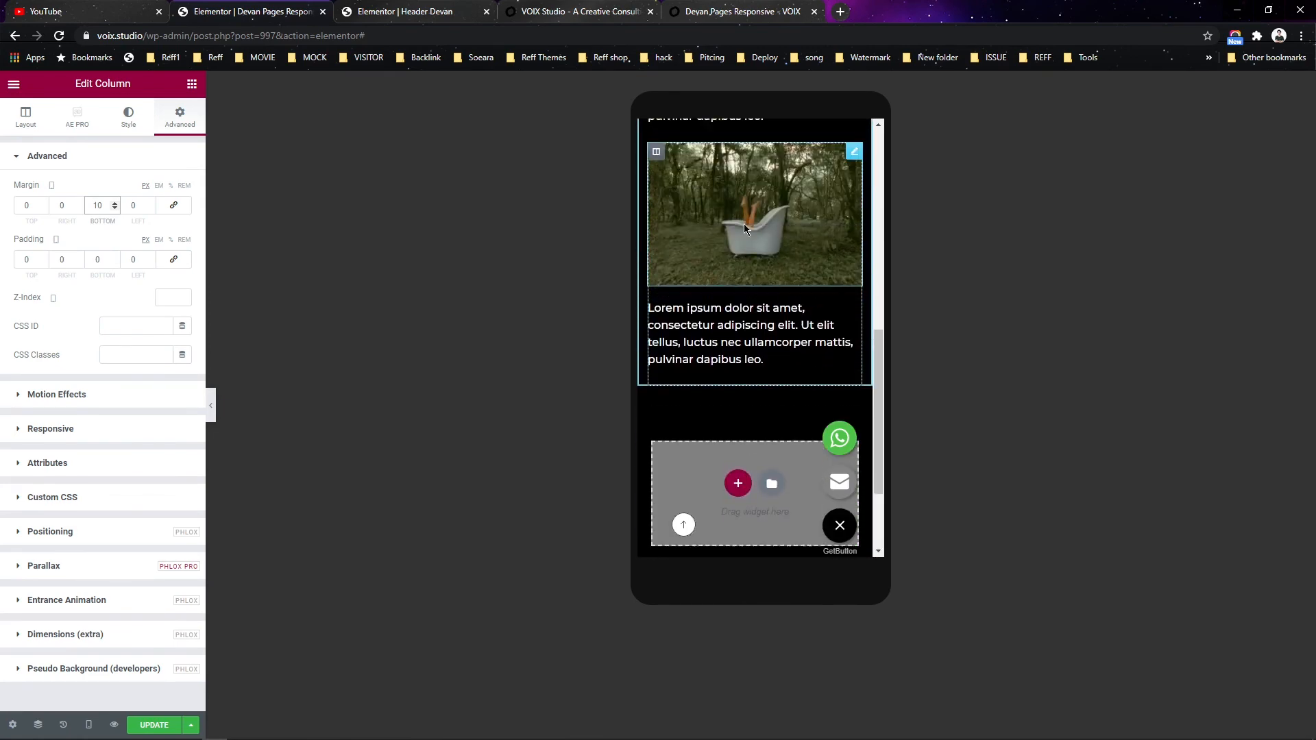
{"action": "scroll", "coordinate": [747, 226], "scroll_direction": "up", "scroll_amount": 5}
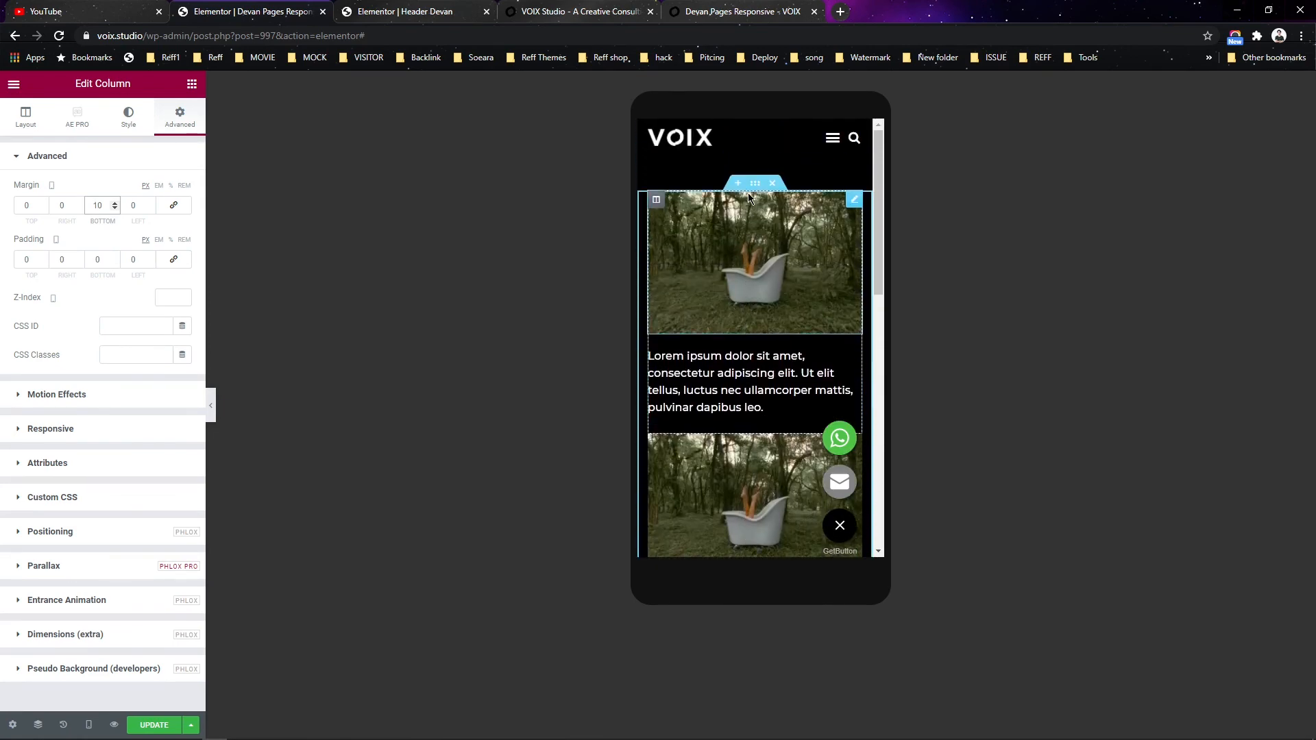
- Set the first column's text to a 14 px size and 1.6 em line height for mobile
{"action": "left_click", "coordinate": [754, 184]}
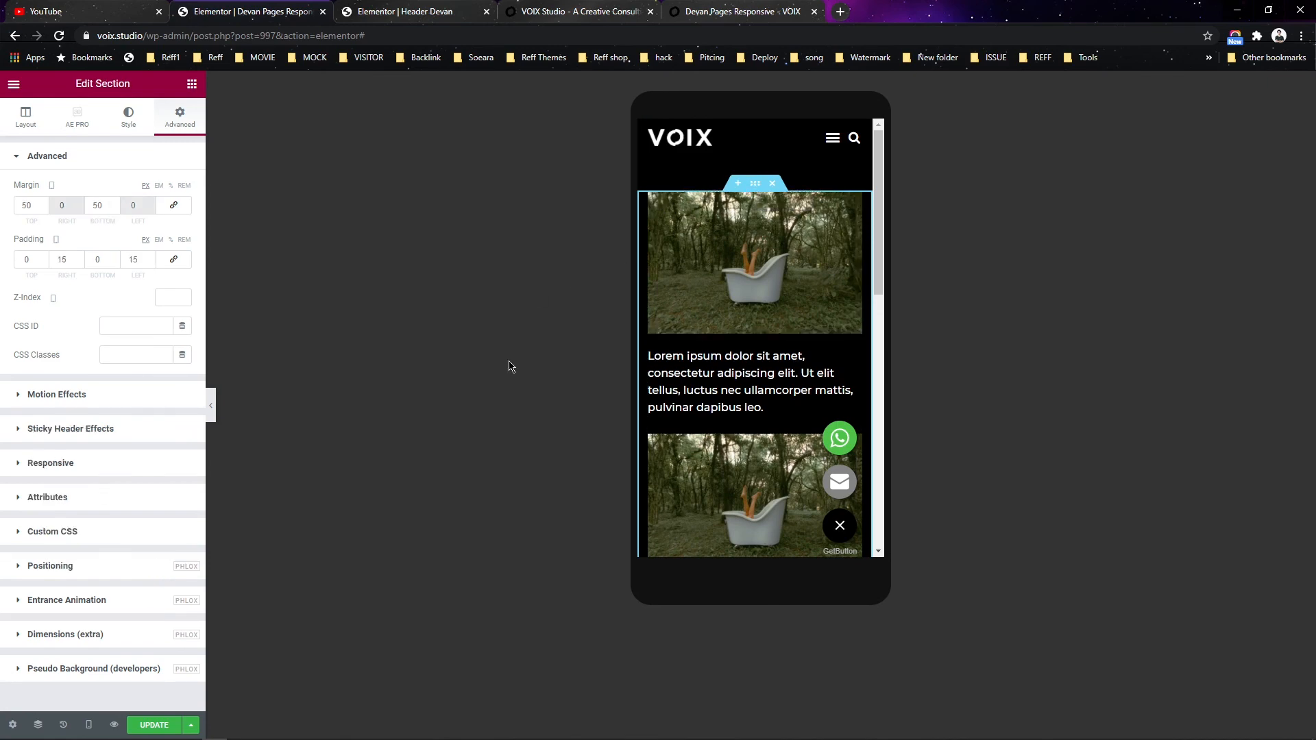
{"action": "scroll", "coordinate": [753, 404], "scroll_direction": "down", "scroll_amount": 4}
{"action": "scroll", "coordinate": [754, 404], "scroll_direction": "up", "scroll_amount": 4}
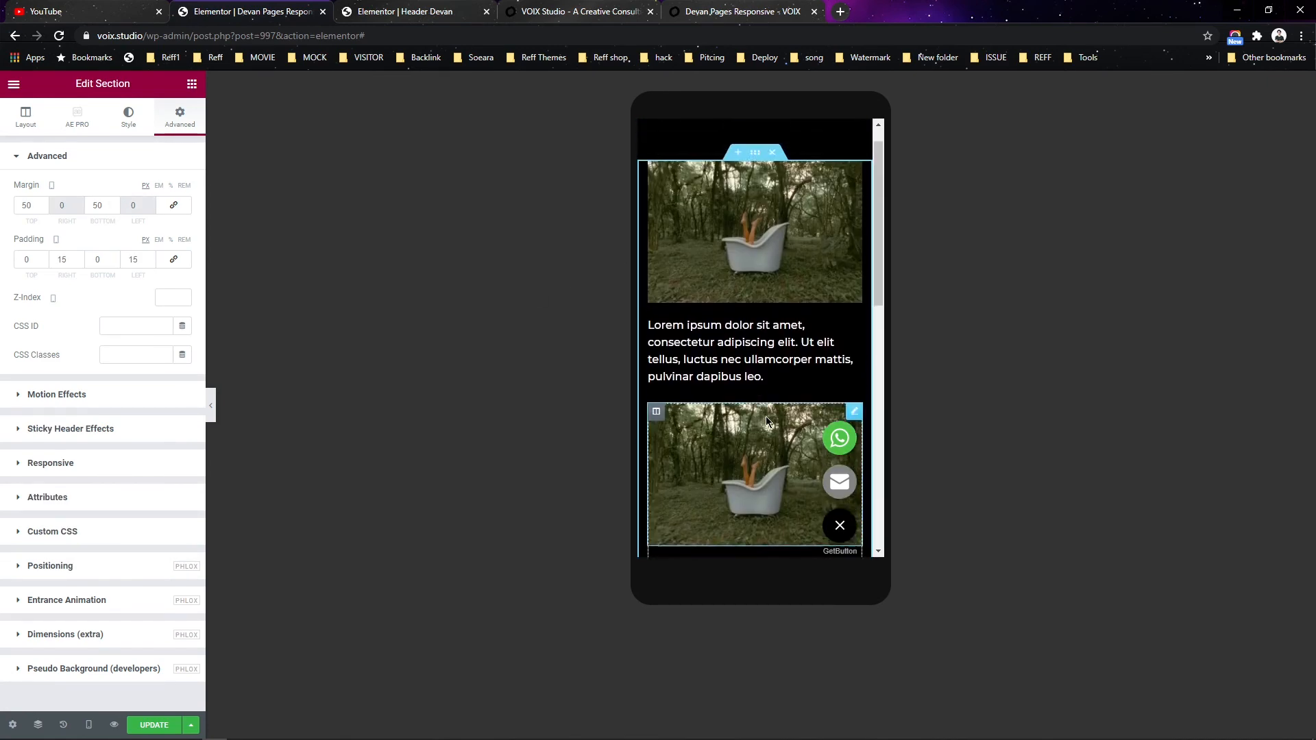
{"action": "left_click", "coordinate": [753, 390]}
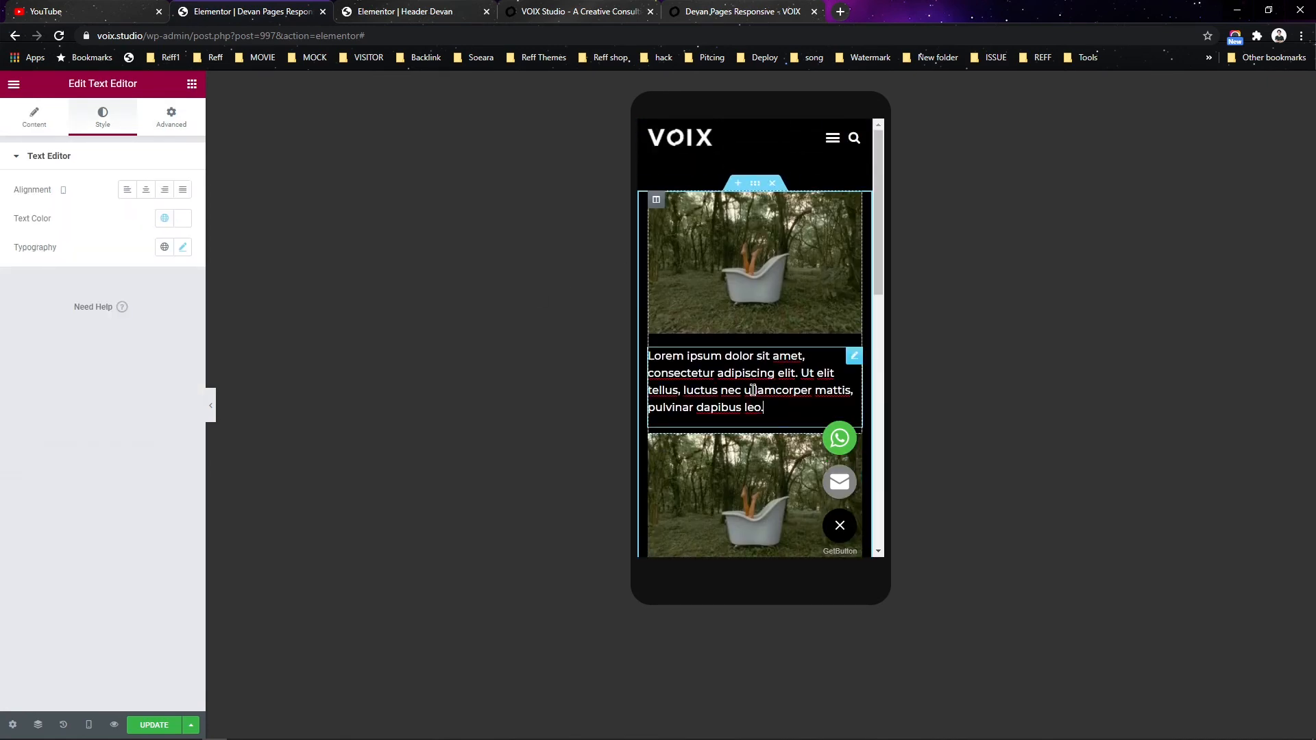
{"action": "left_click", "coordinate": [183, 248]}
{"action": "left_click", "coordinate": [153, 354]}
{"action": "type", "text": "14"}
{"action": "left_click", "coordinate": [165, 511]}
{"action": "type", "text": "1.6"}
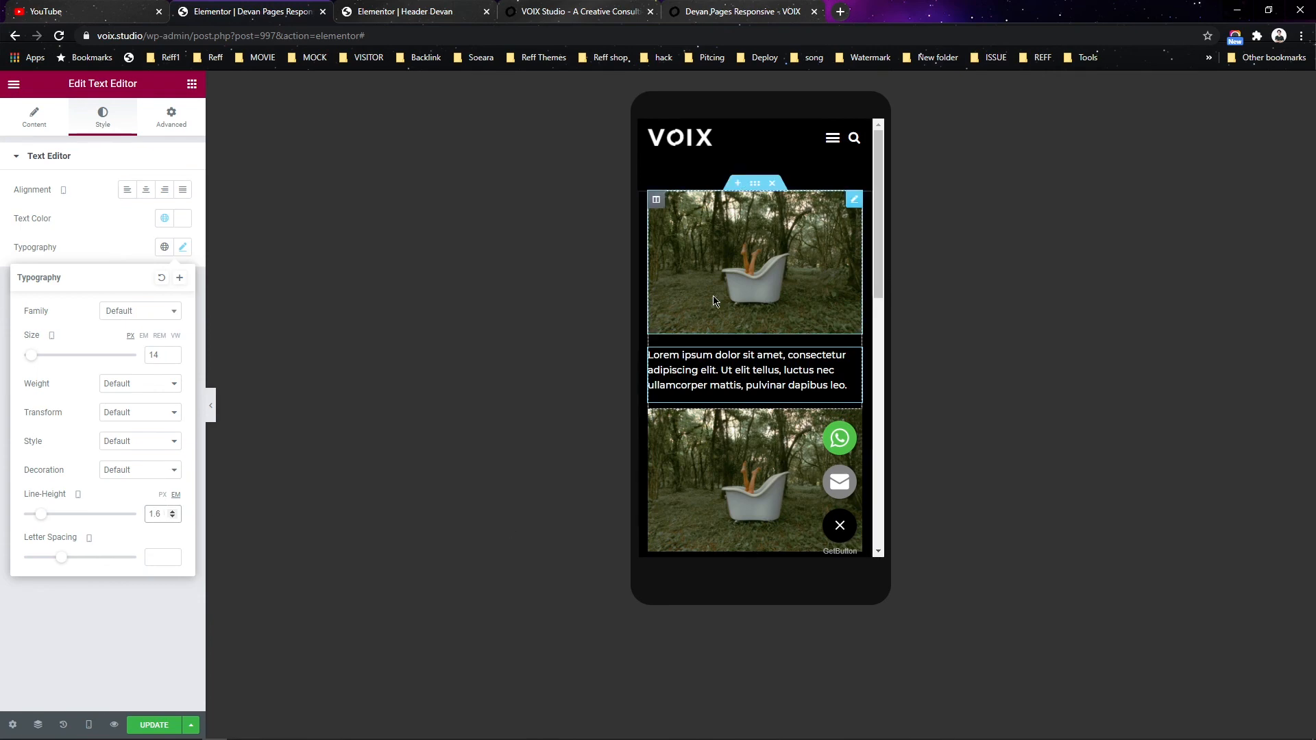
- Set the second column's text to a 14 px size and 1.6 em line height for mobile
{"action": "scroll", "coordinate": [738, 350], "scroll_direction": "down", "scroll_amount": 4}
{"action": "left_click", "coordinate": [719, 326]}
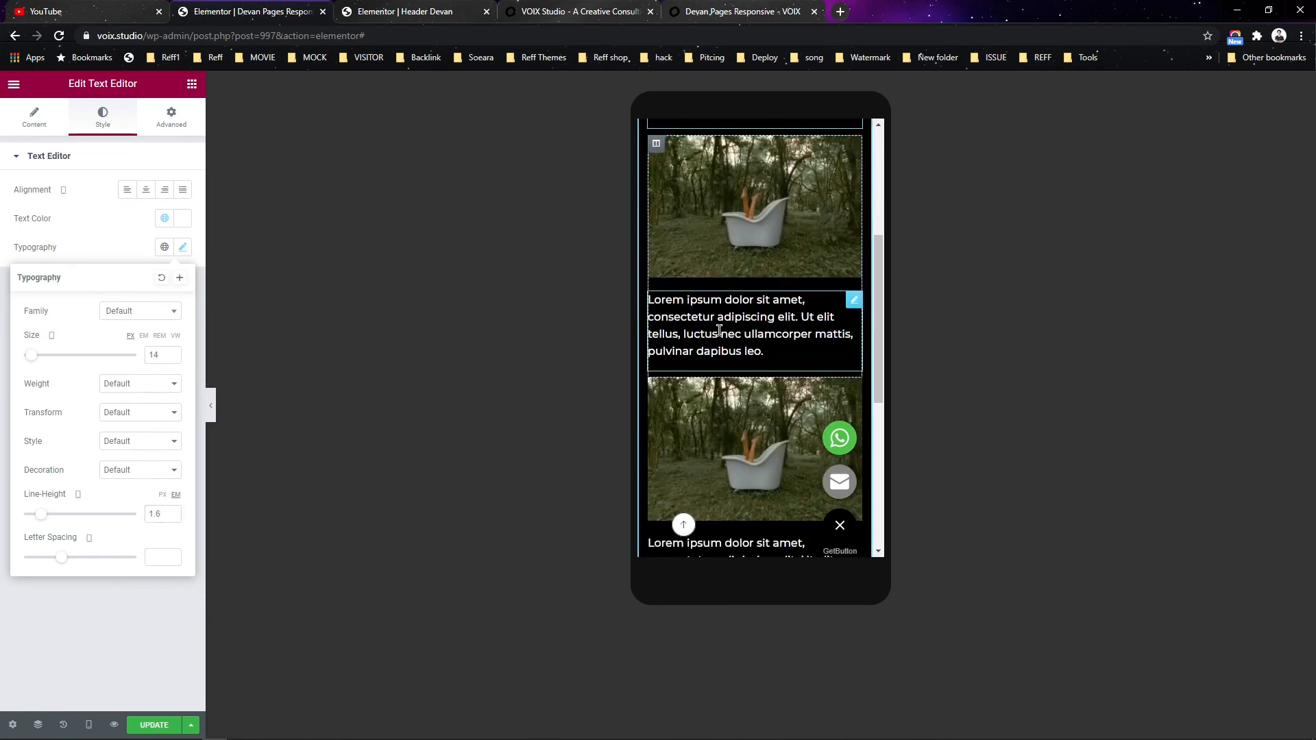
{"action": "left_click", "coordinate": [184, 248]}
{"action": "left_click", "coordinate": [162, 355]}
{"action": "type", "text": "14"}
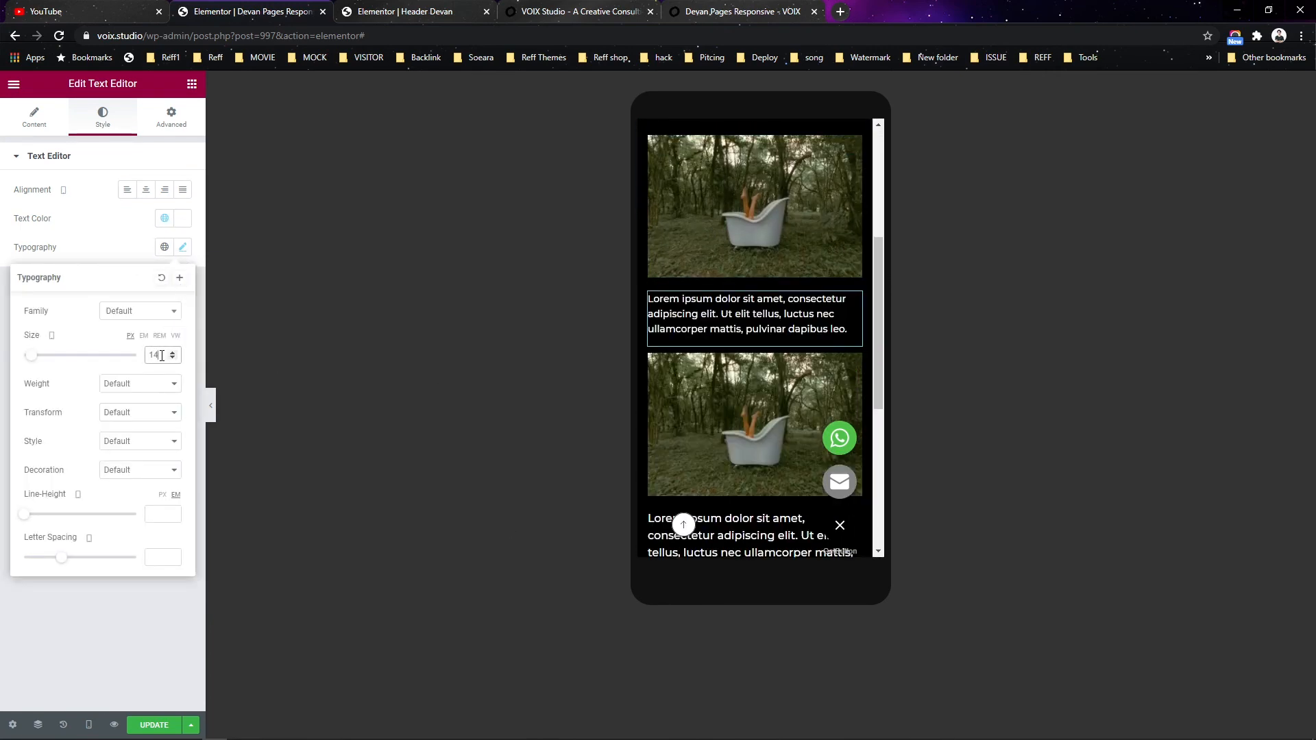
{"action": "left_click", "coordinate": [165, 513]}
{"action": "type", "text": "1.6"}
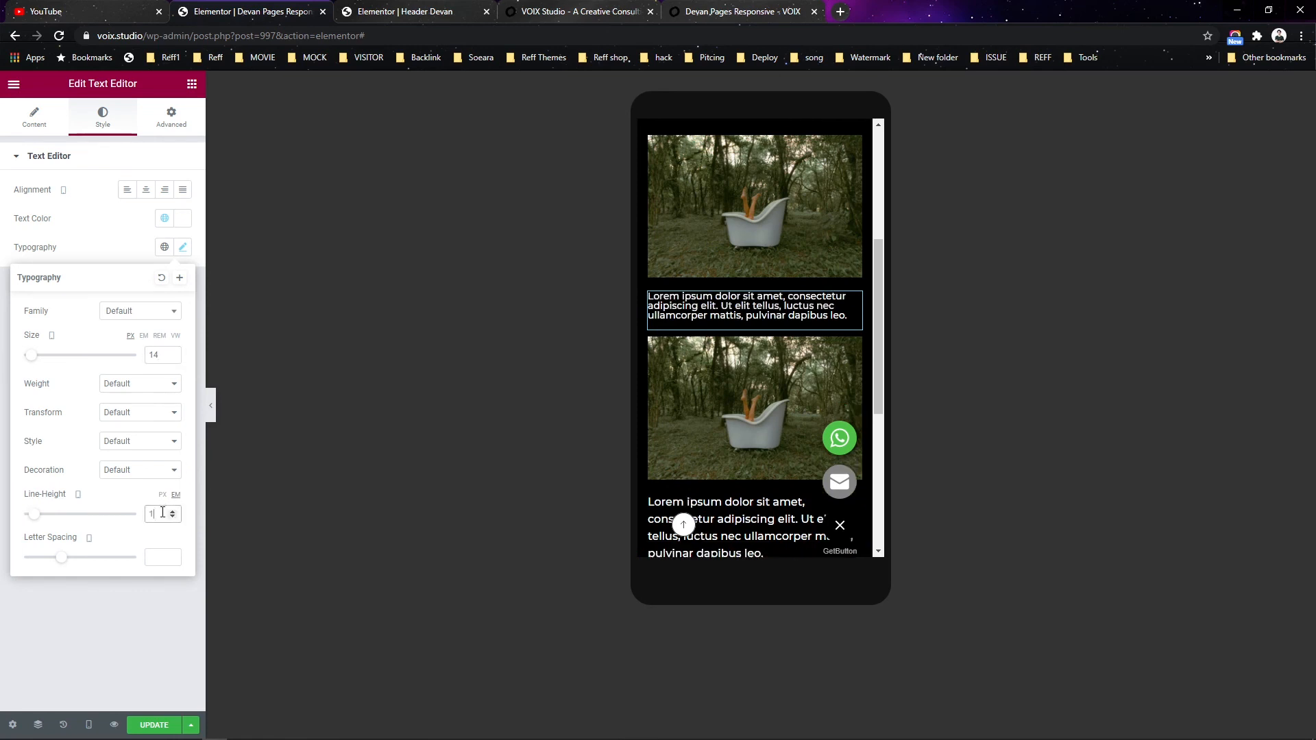
- Set the third column's text to a 14 px size and 1.6 em line height for mobile
{"action": "scroll", "coordinate": [743, 425], "scroll_direction": "down", "scroll_amount": 2}
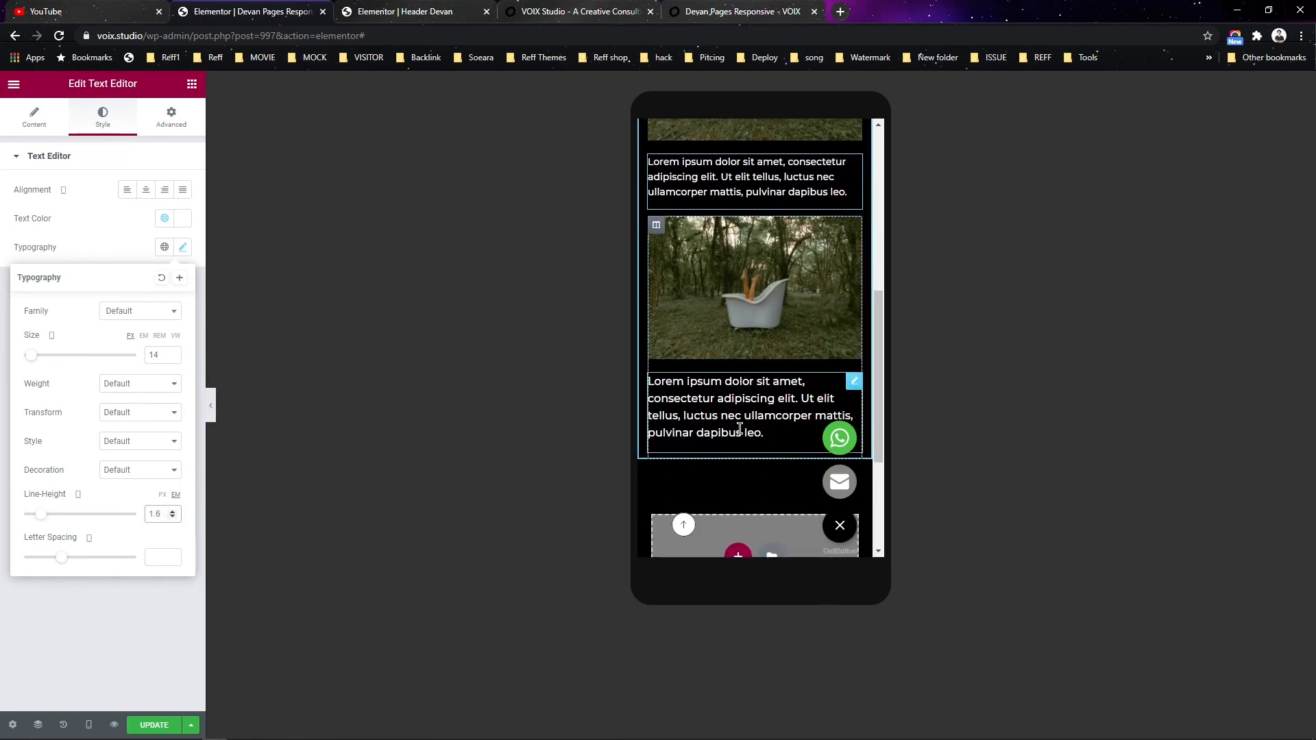
{"action": "left_click", "coordinate": [740, 425]}
{"action": "left_click", "coordinate": [182, 247]}
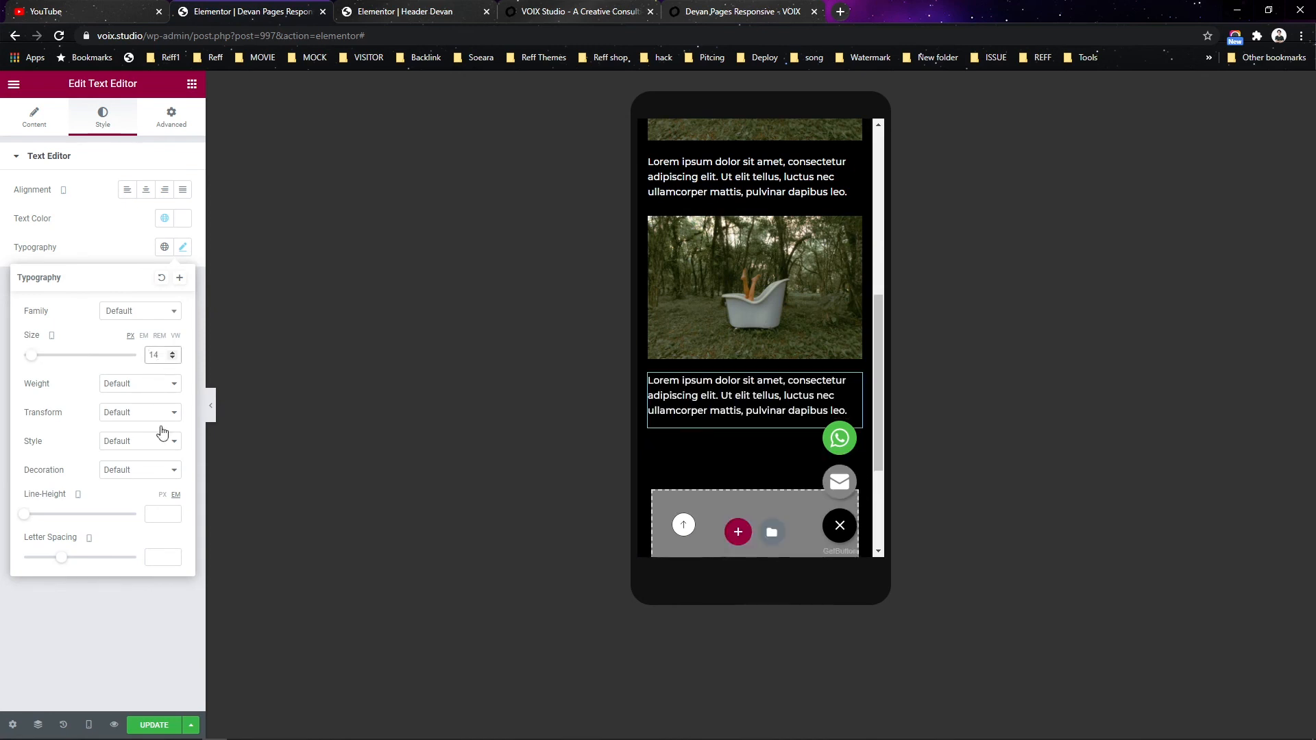
{"action": "left_click", "coordinate": [165, 514]}
{"action": "type", "text": "1.6"}
- Save the page changes and reload the live page to check the three columns on desktop
{"action": "scroll", "coordinate": [769, 358], "scroll_direction": "up", "scroll_amount": 6}
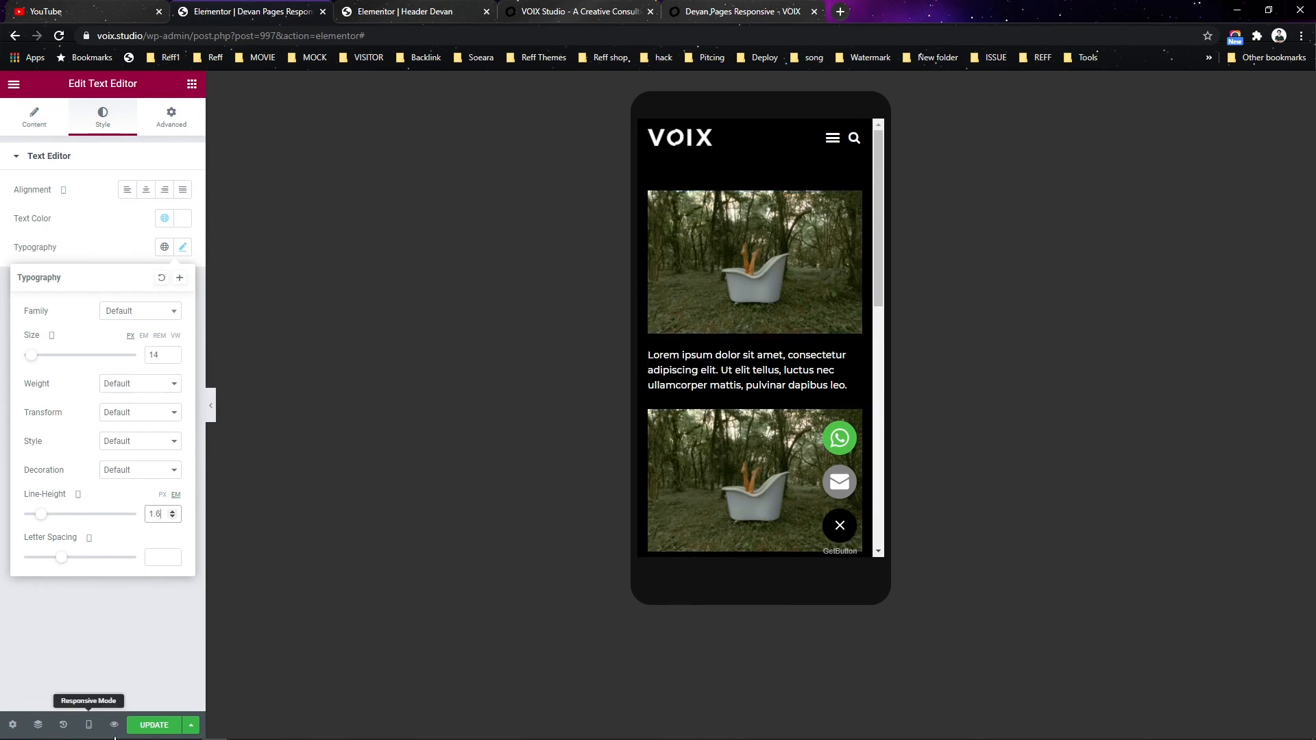
{"action": "left_click", "coordinate": [141, 727]}
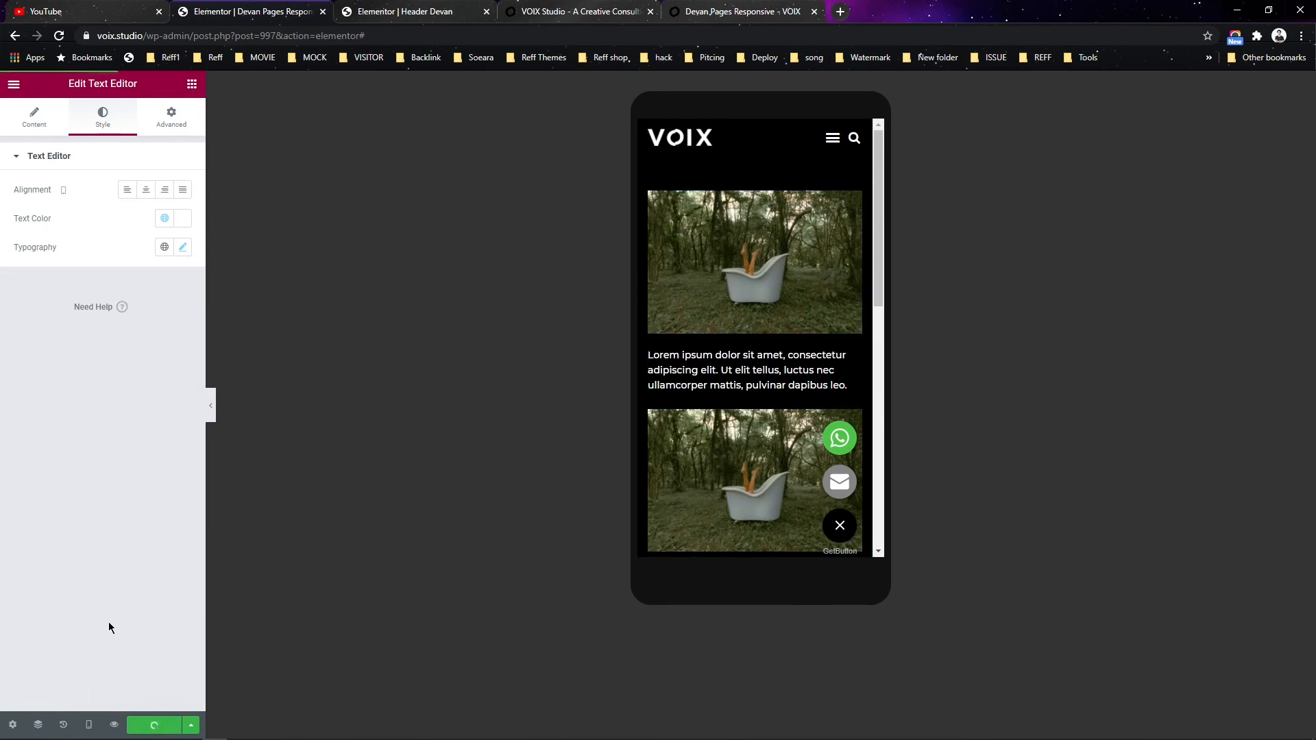
{"action": "left_click", "coordinate": [688, 5]}
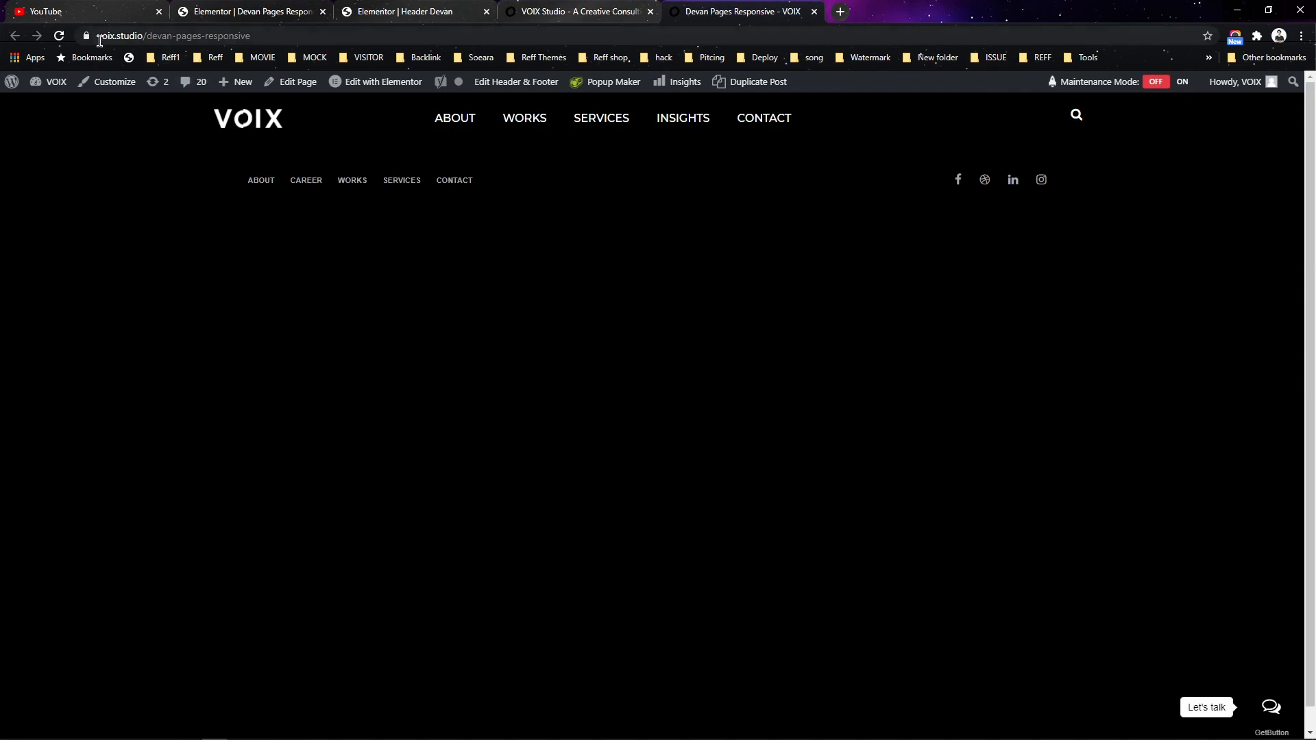
{"action": "left_click", "coordinate": [59, 36]}
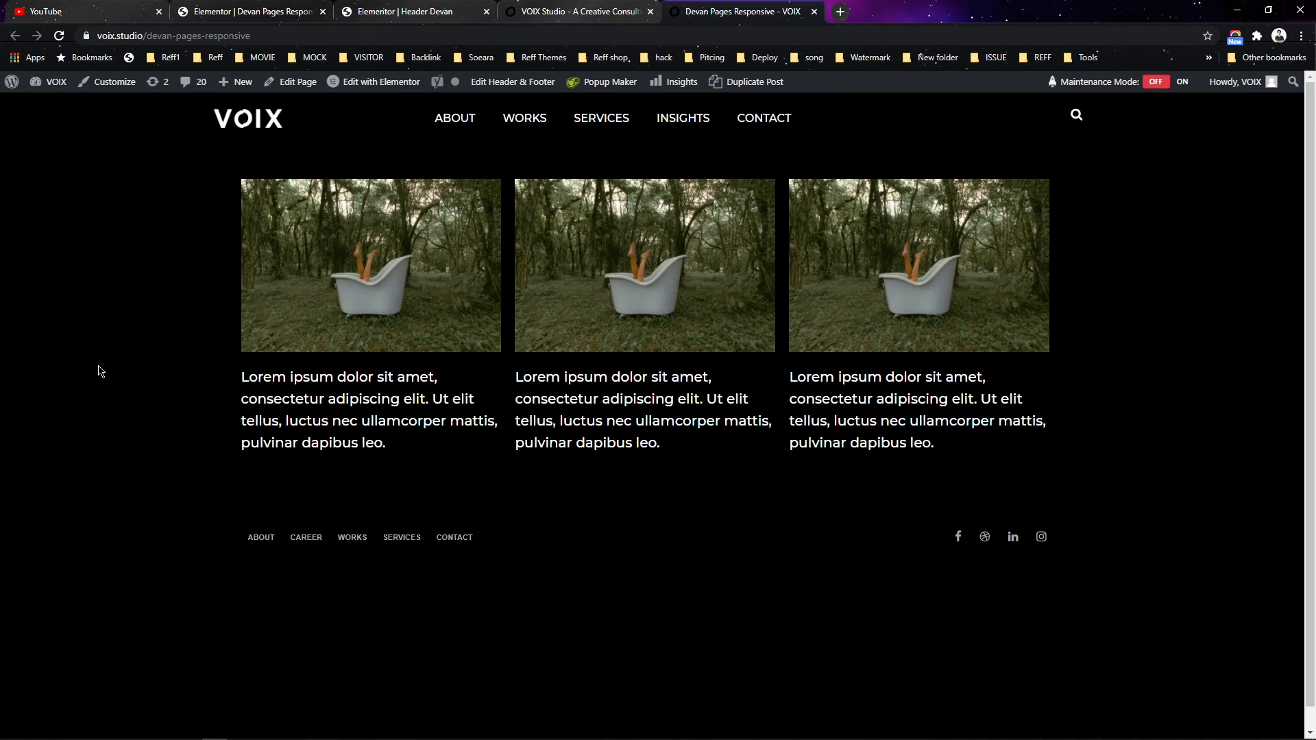
{"action": "scroll", "coordinate": [102, 357], "scroll_direction": "down", "scroll_amount": 2}
{"action": "scroll", "coordinate": [102, 357], "scroll_direction": "up", "scroll_amount": 2}
- Return to the page editor's desktop view and set the three-column section's boxed content width to 1280
{"action": "left_click", "coordinate": [569, 10]}
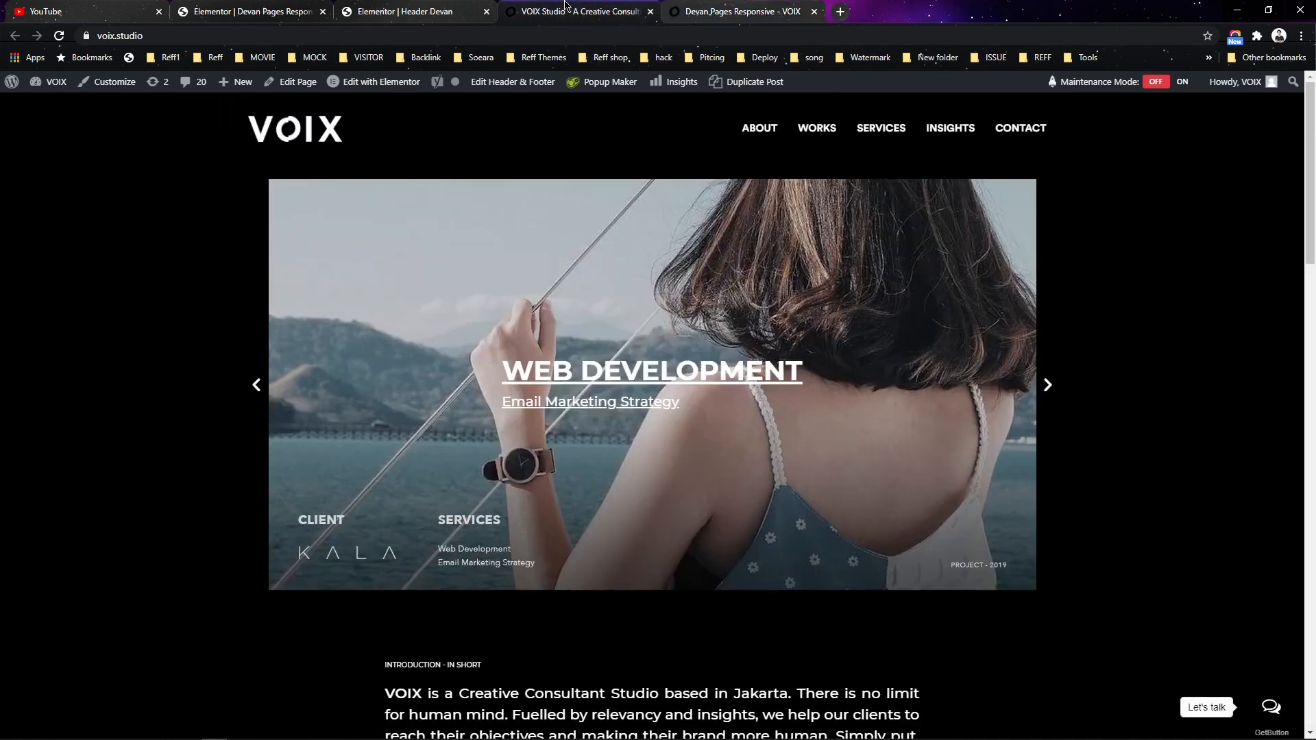
{"action": "left_click", "coordinate": [375, 6]}
{"action": "left_click", "coordinate": [271, 9]}
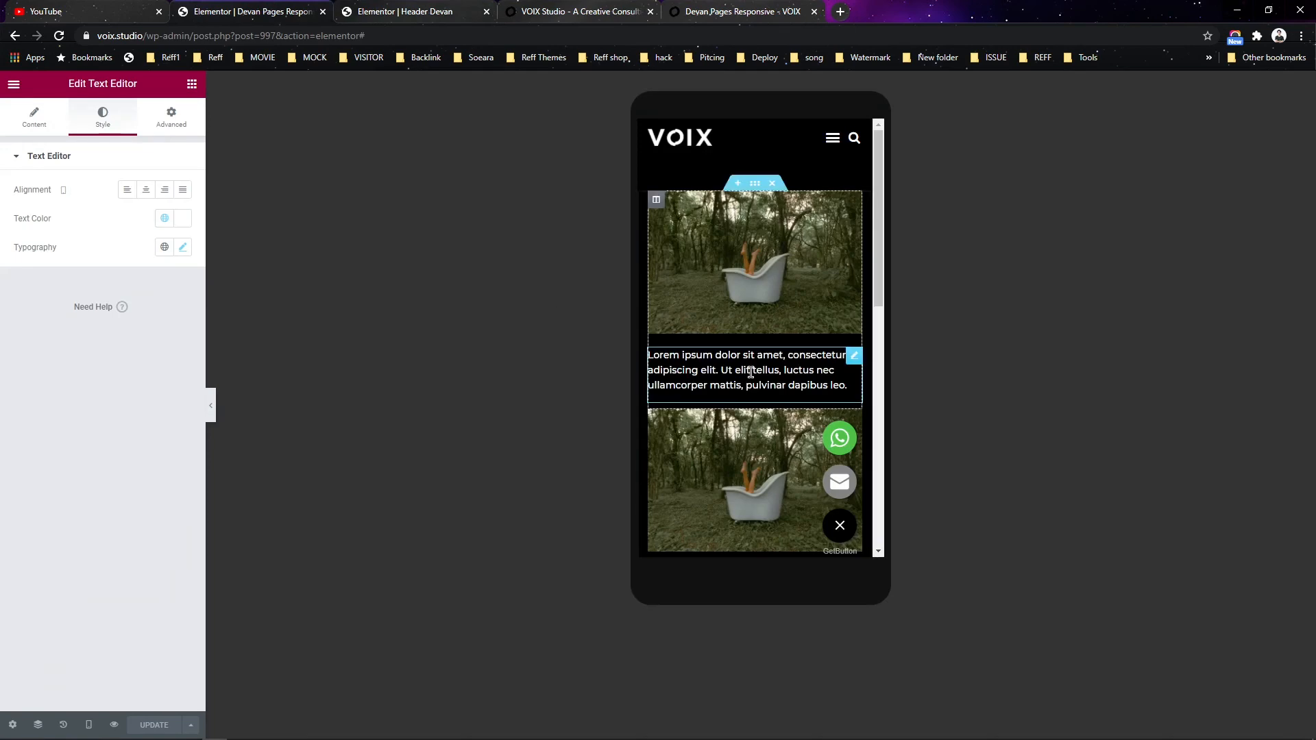
{"action": "left_click", "coordinate": [88, 724]}
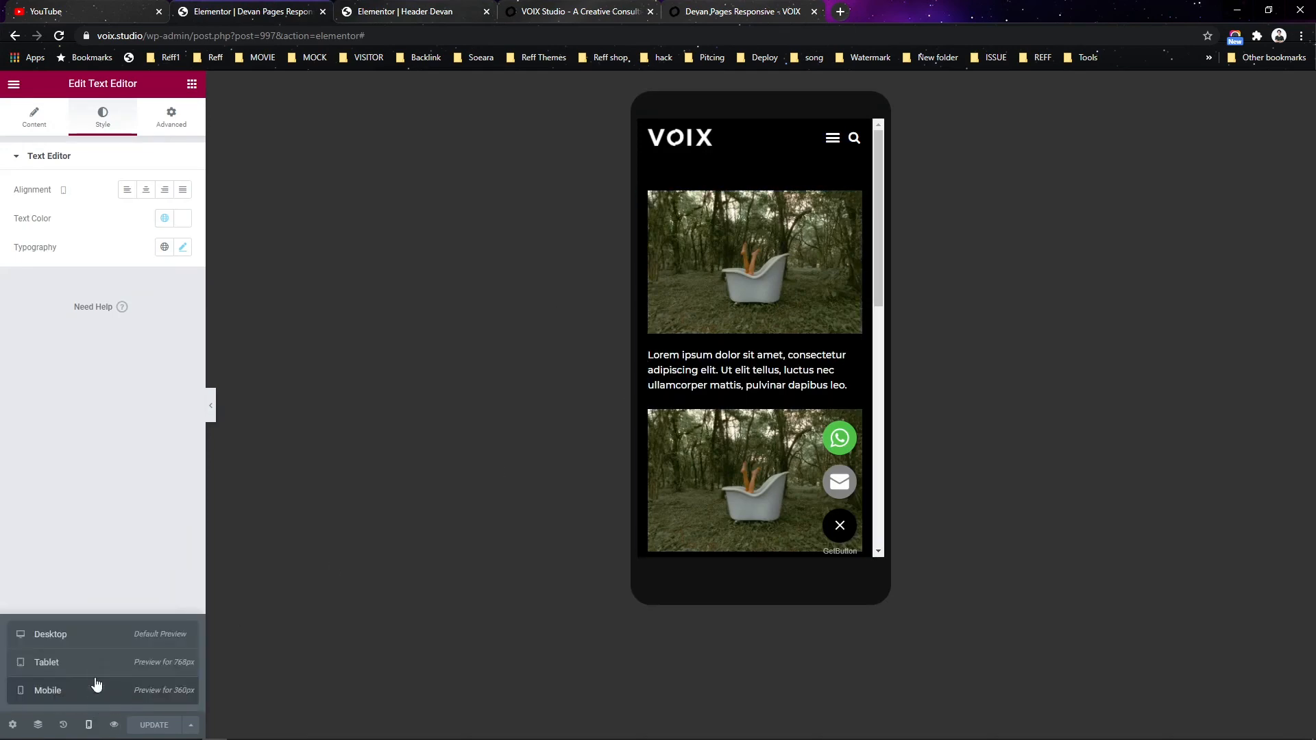
{"action": "left_click", "coordinate": [92, 635]}
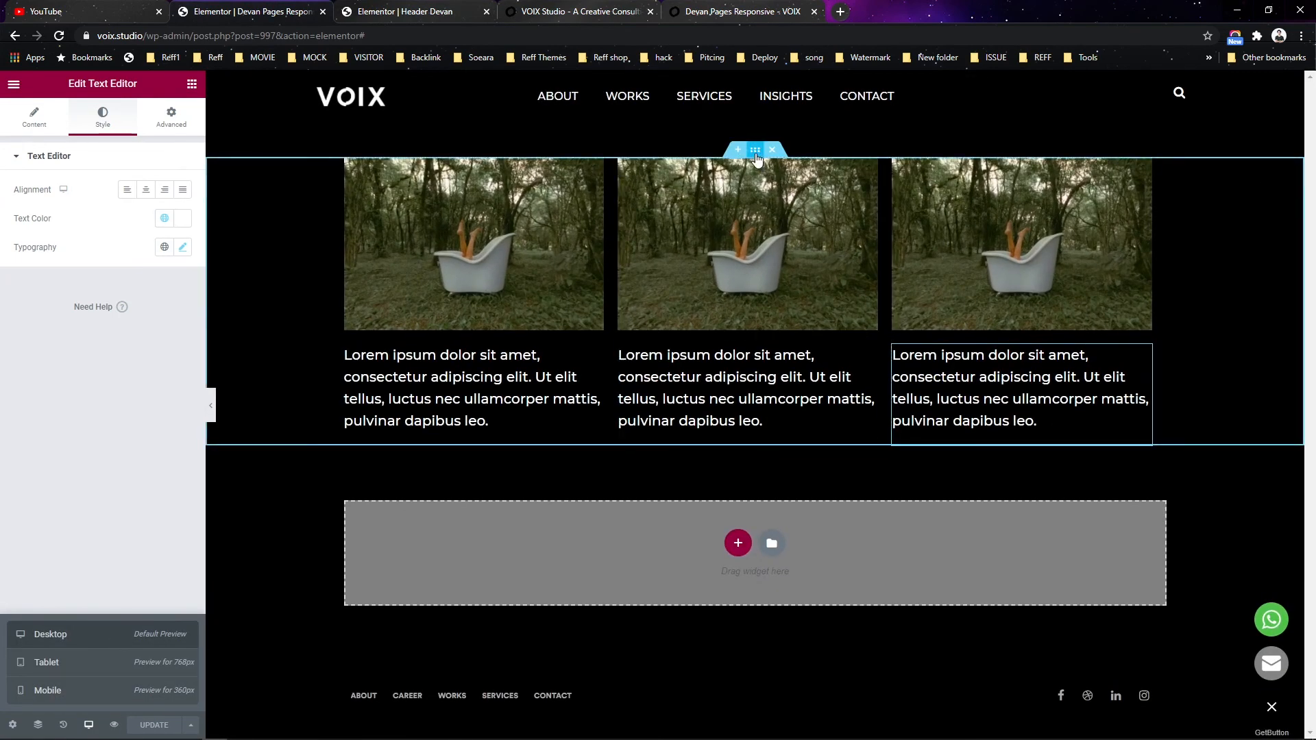
{"action": "left_click", "coordinate": [755, 150]}
{"action": "left_click", "coordinate": [25, 117]}
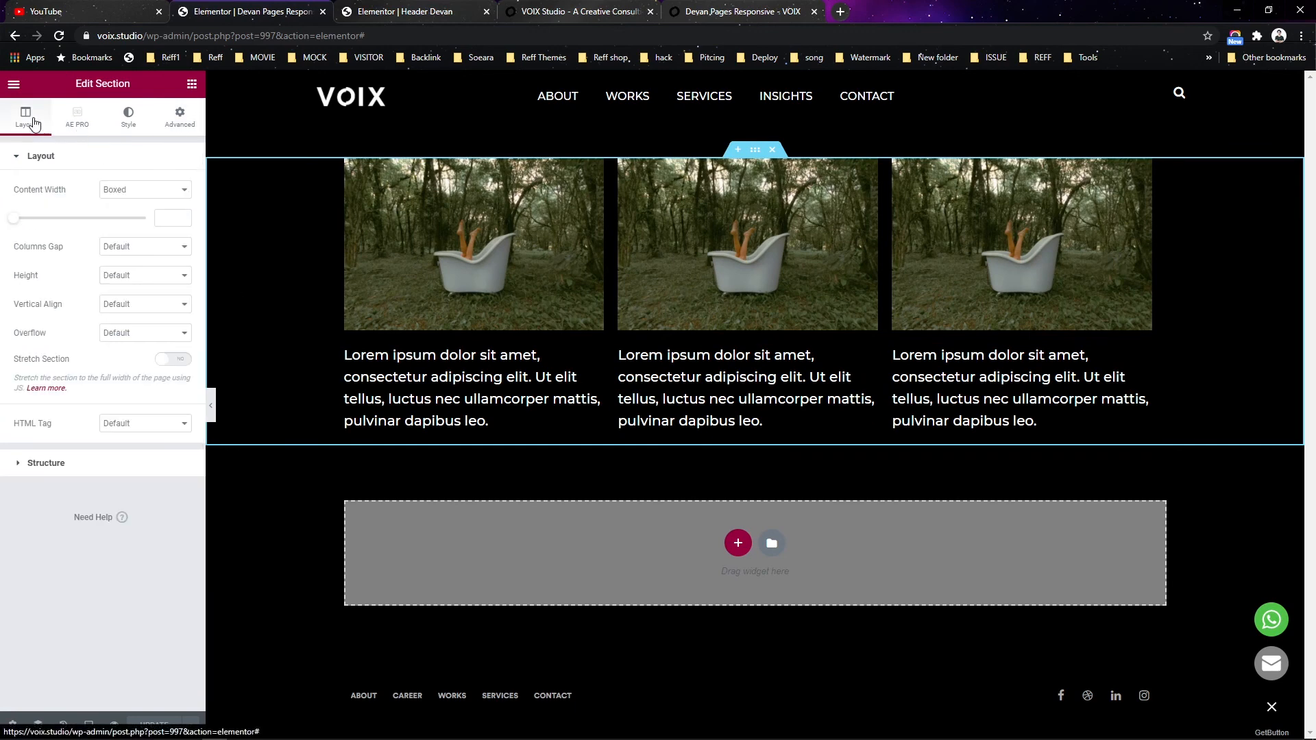
{"action": "left_click", "coordinate": [167, 218]}
{"action": "type", "text": "1280"}
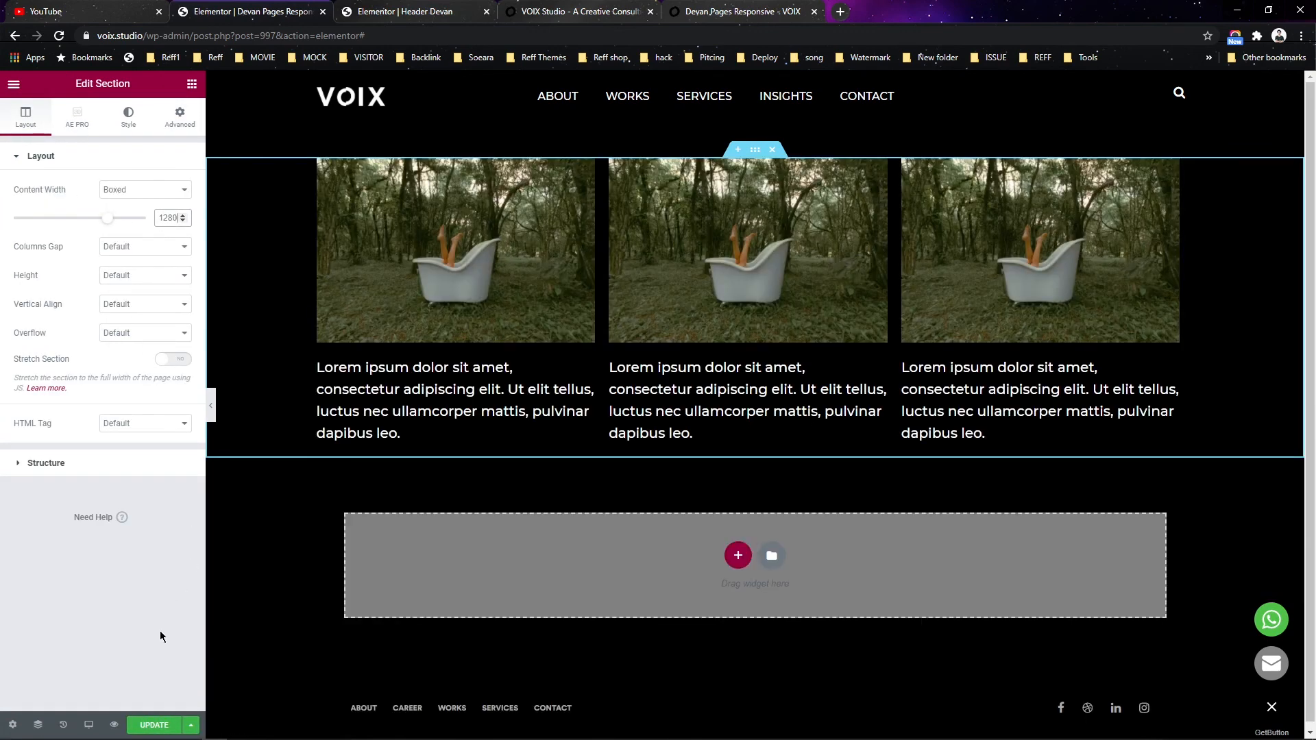
- Save the widened section and reload the live page to check its alignment with the header
{"action": "left_click", "coordinate": [159, 725]}
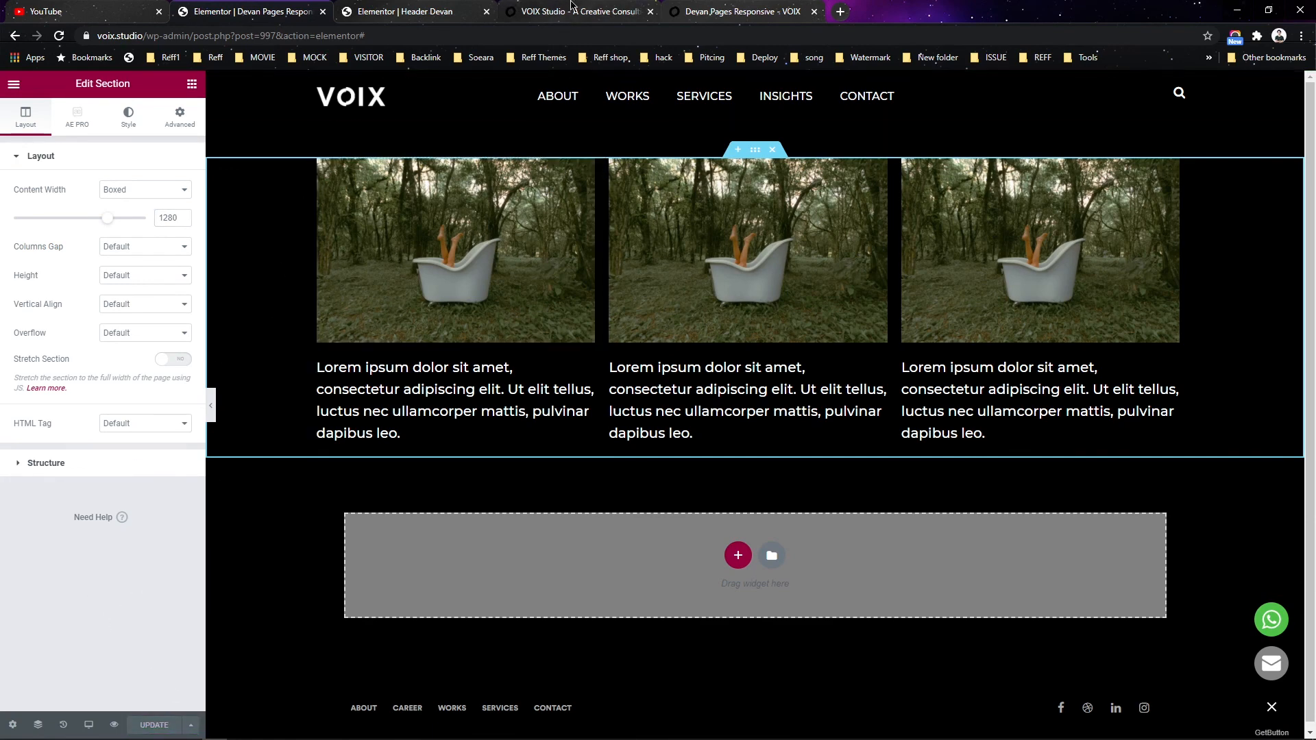
{"action": "left_click", "coordinate": [736, 7]}
{"action": "left_click", "coordinate": [59, 35]}
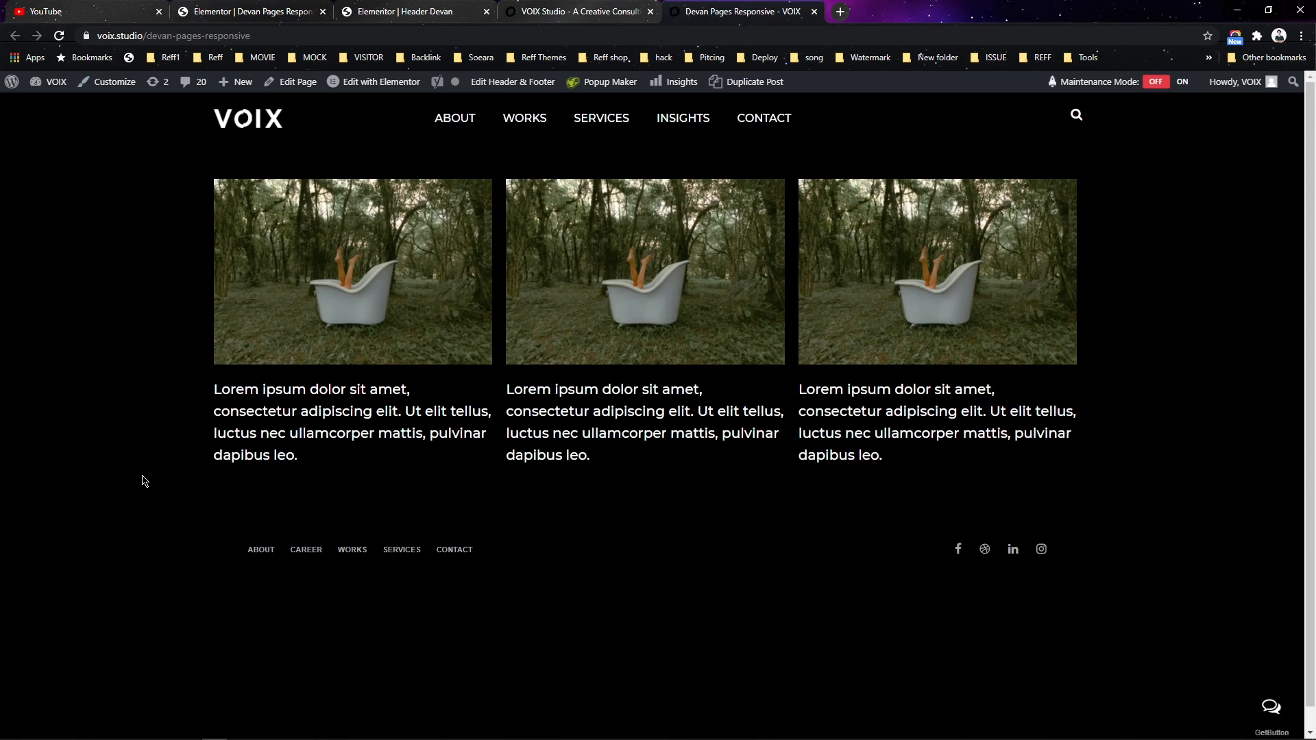
{"action": "scroll", "coordinate": [114, 454], "scroll_direction": "down", "scroll_amount": 1}
{"action": "scroll", "coordinate": [116, 456], "scroll_direction": "up", "scroll_amount": 1}
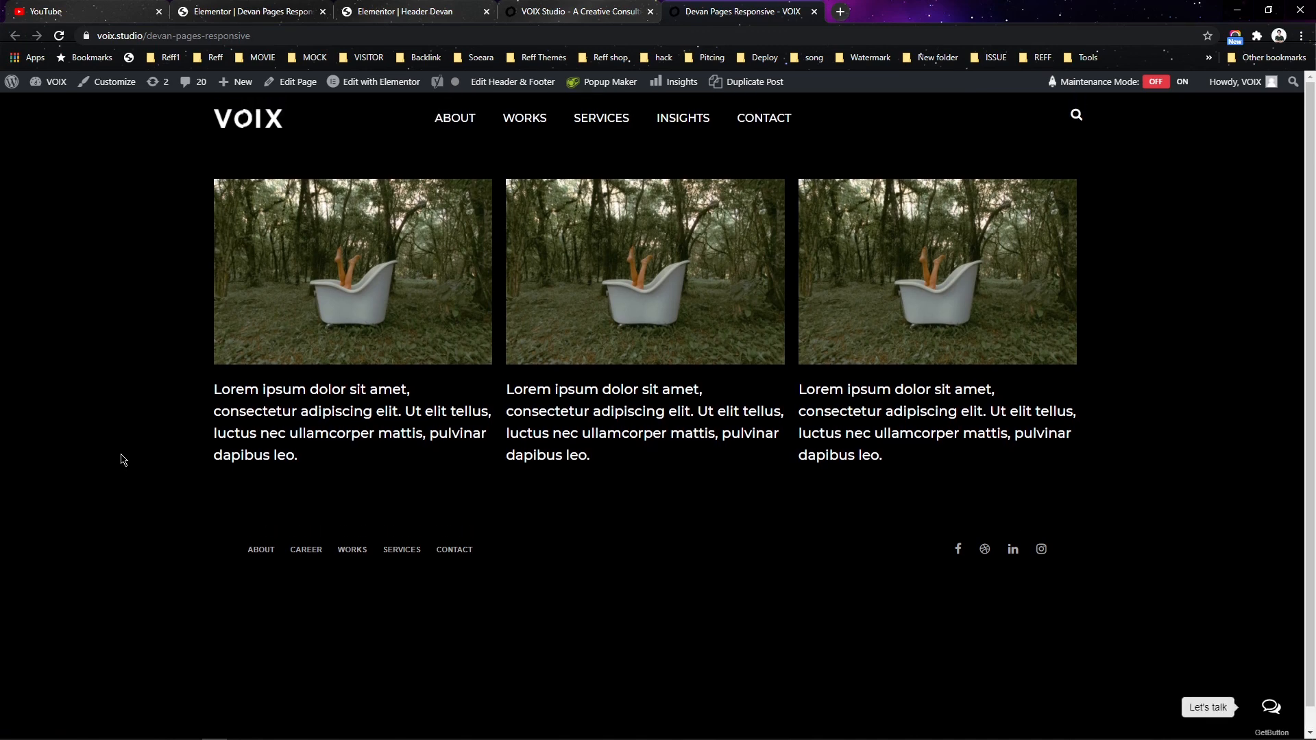
- Open the browser's developer tools on the live page and turn on device emulation
{"action": "right_click", "coordinate": [97, 362]}
{"action": "left_click", "coordinate": [156, 585]}
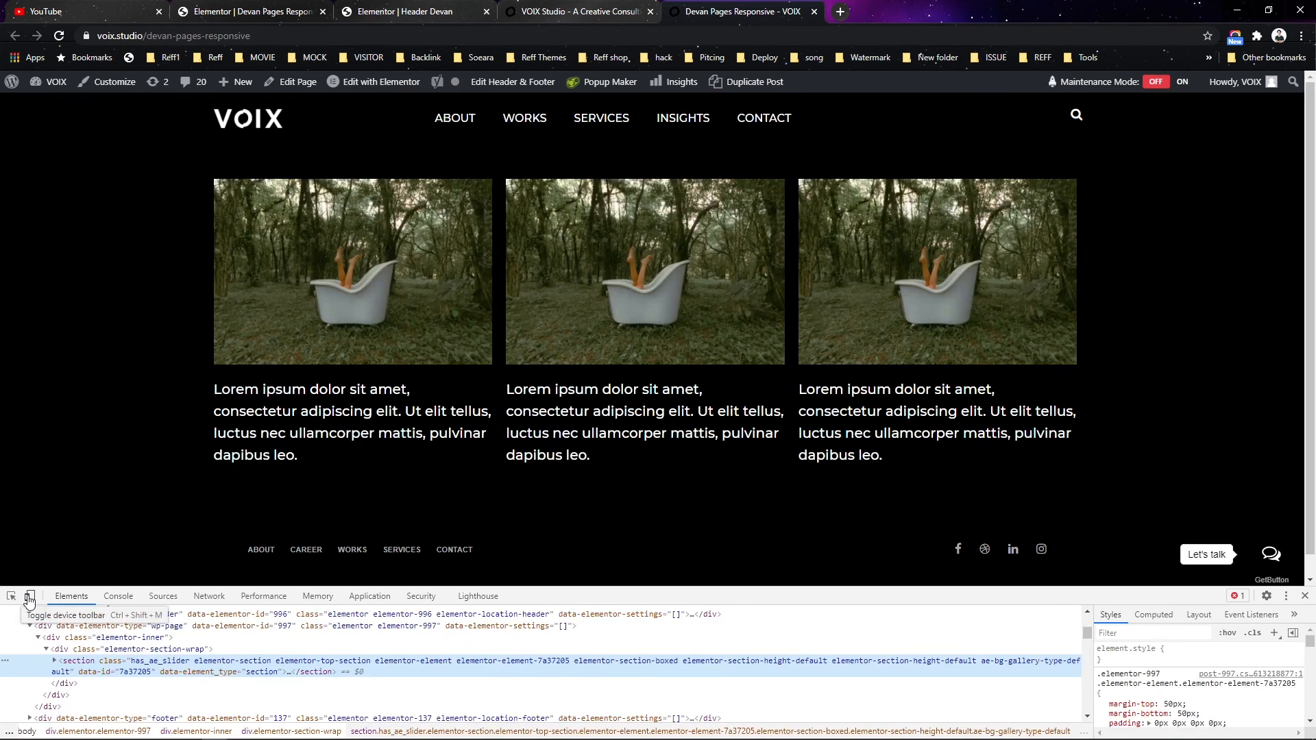
{"action": "left_click", "coordinate": [29, 598]}
{"action": "scroll", "coordinate": [373, 421], "scroll_direction": "down", "scroll_amount": 2}
{"action": "scroll", "coordinate": [373, 422], "scroll_direction": "up", "scroll_amount": 2}
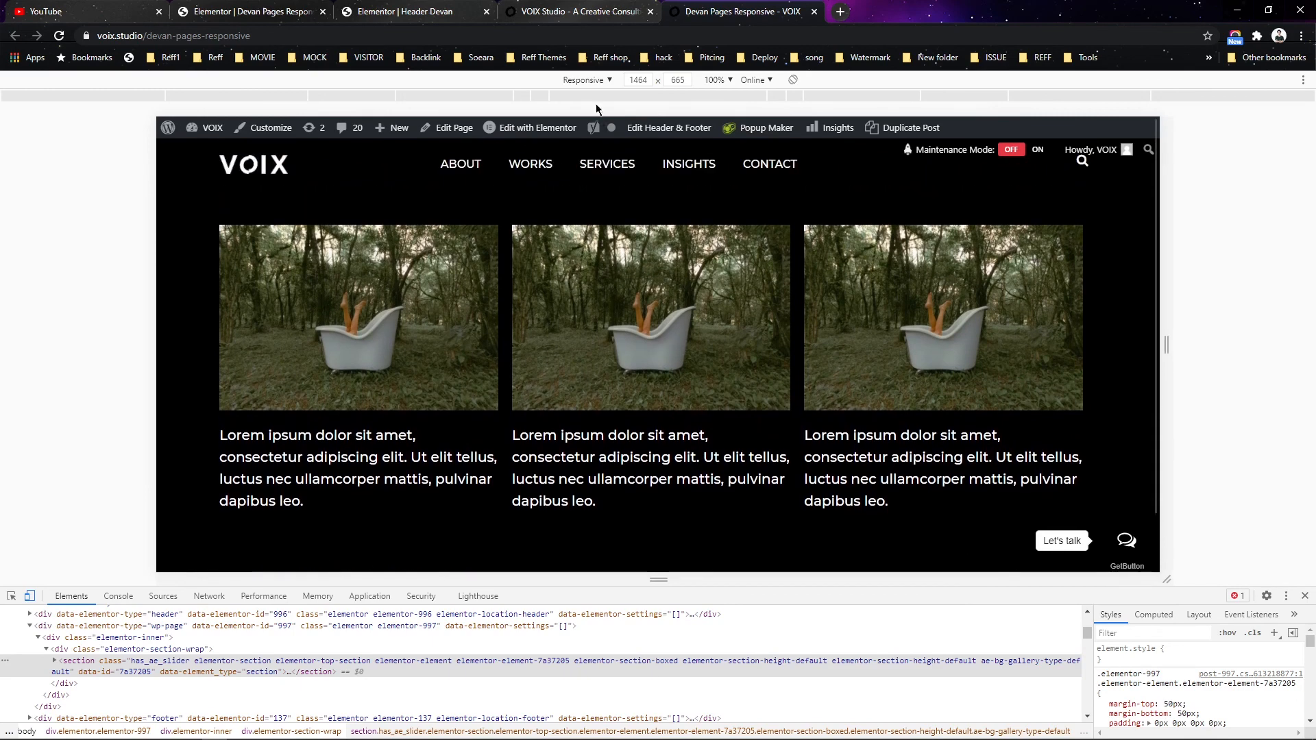
- Preview the live page's header and columns at iPad and iPad Pro sizes
{"action": "left_click", "coordinate": [586, 80]}
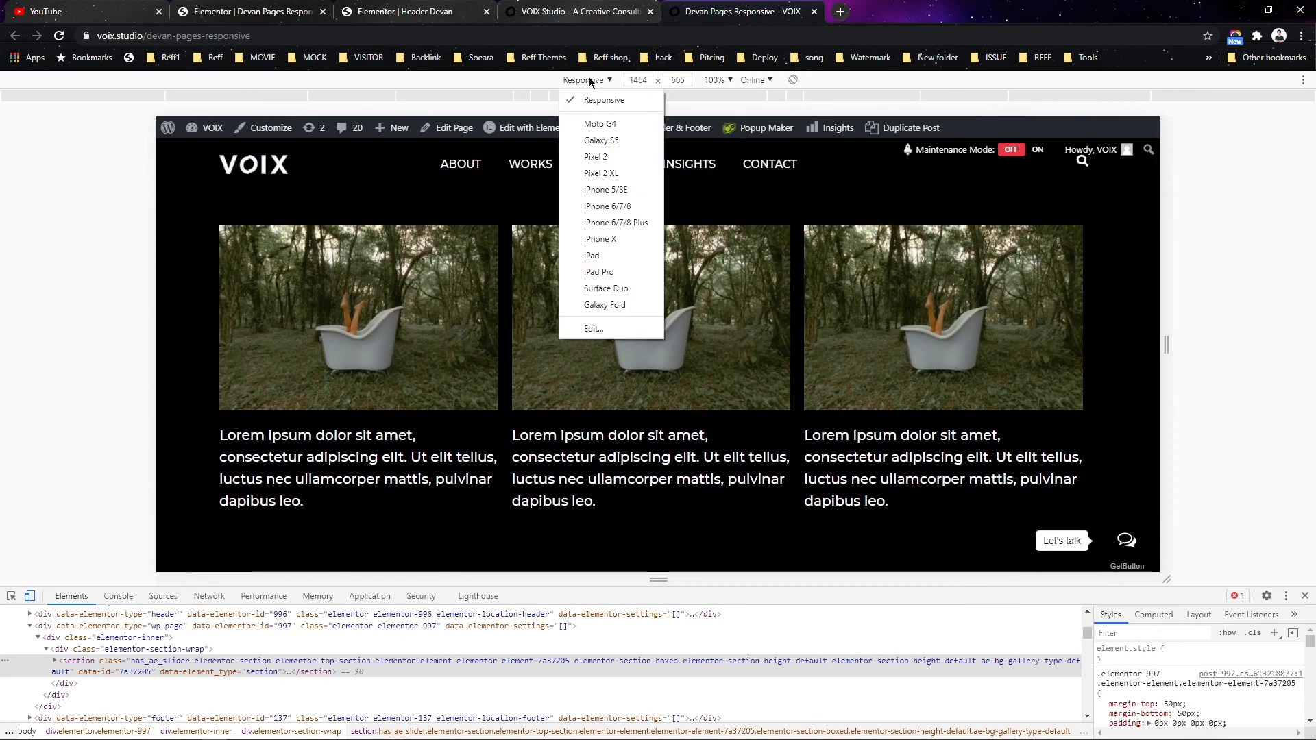
{"action": "left_click", "coordinate": [597, 255]}
{"action": "scroll", "coordinate": [647, 350], "scroll_direction": "down", "scroll_amount": 1}
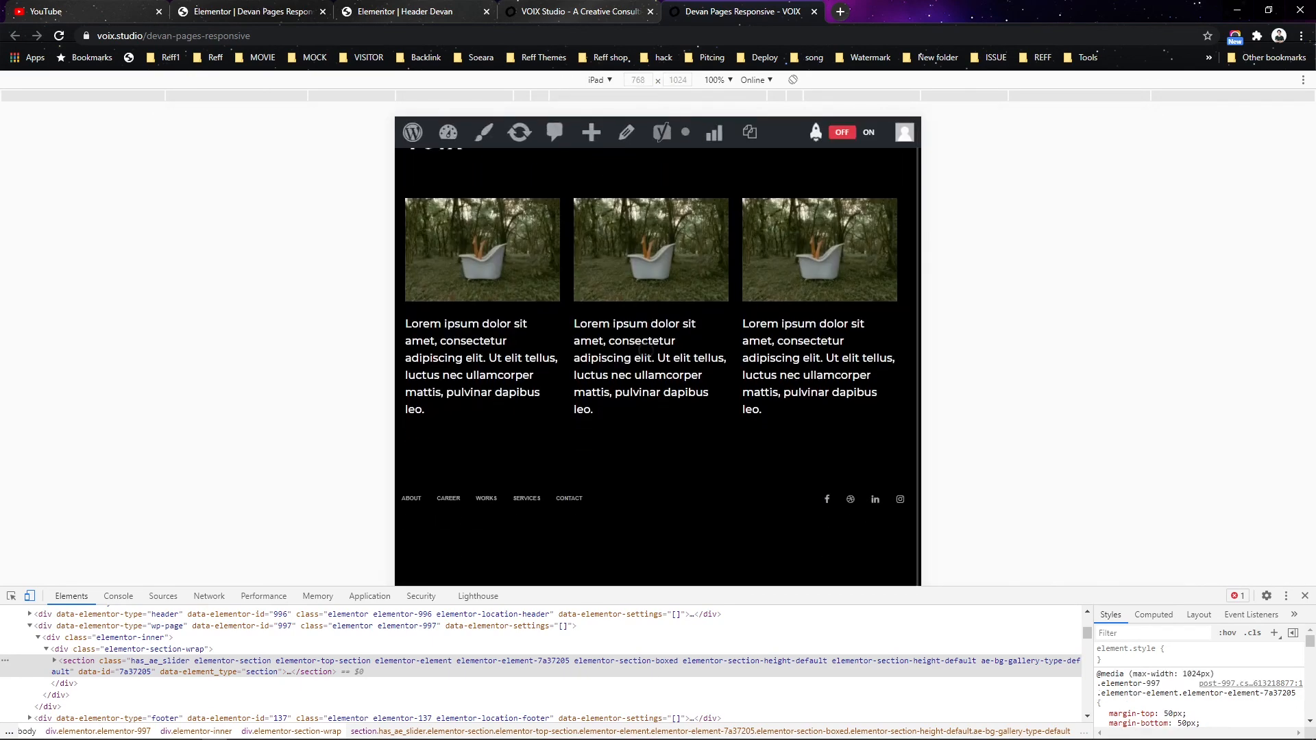
{"action": "scroll", "coordinate": [649, 340], "scroll_direction": "up", "scroll_amount": 1}
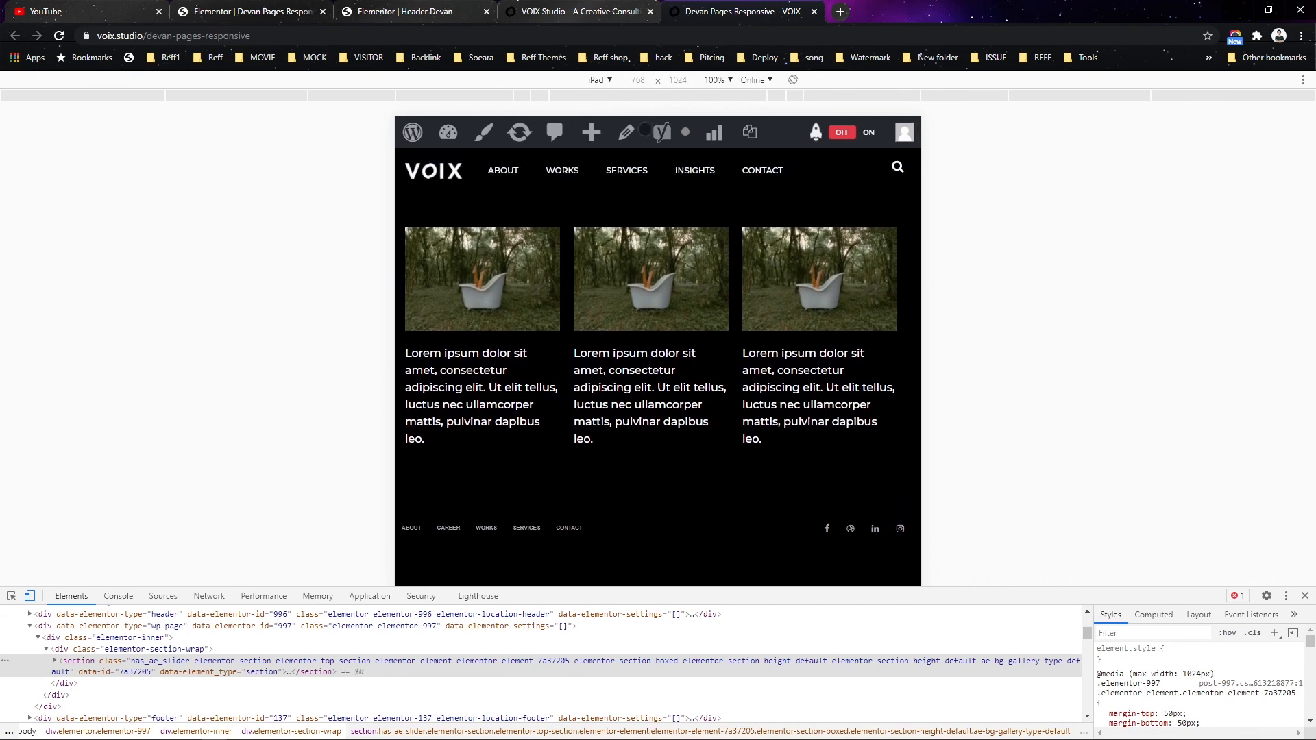
{"action": "left_click", "coordinate": [598, 79]}
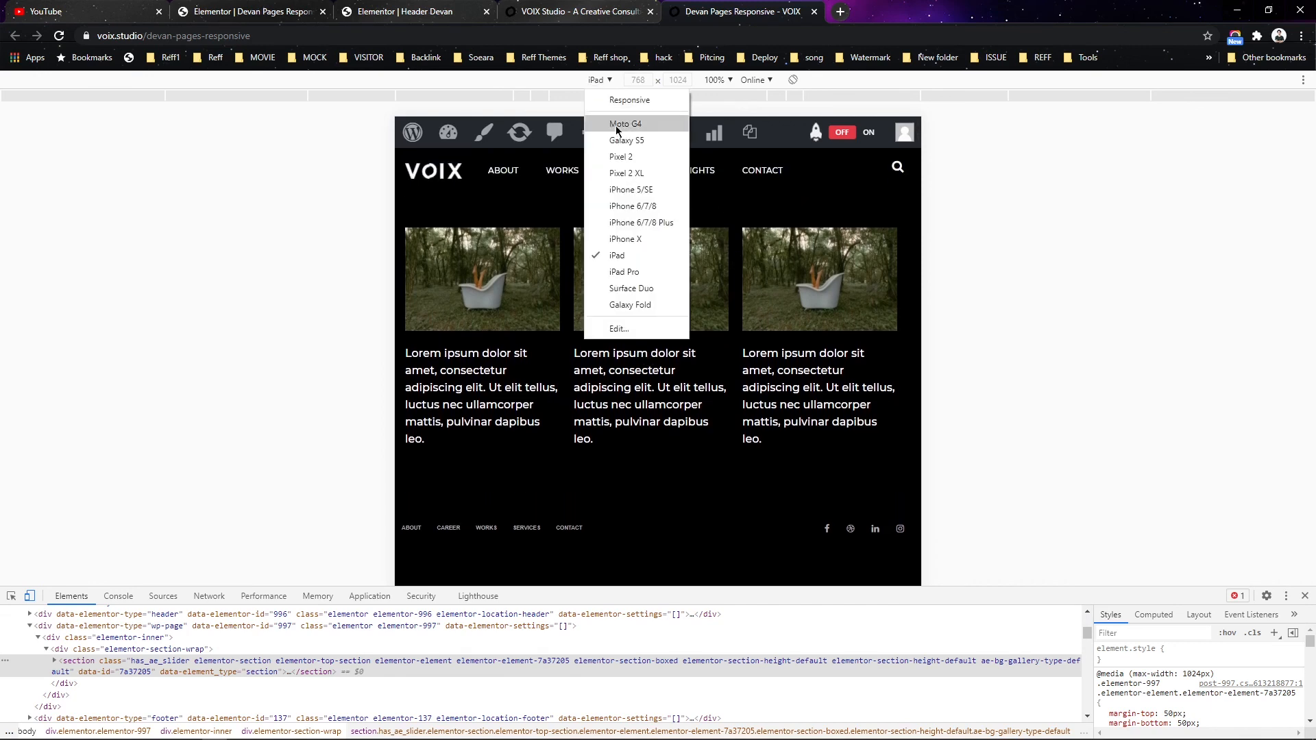
{"action": "left_click", "coordinate": [636, 273]}
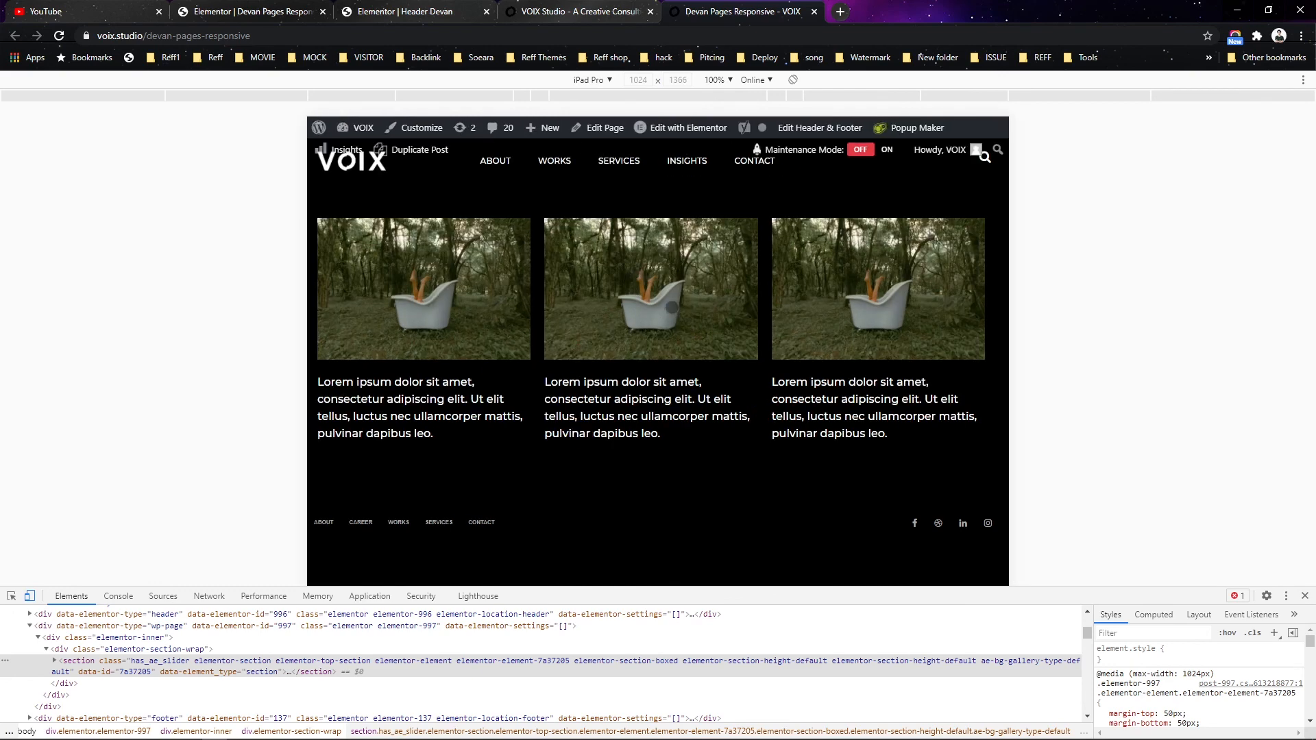
- Preview the live page at iPhone X size and look through the stacked columns
{"action": "left_click", "coordinate": [596, 79]}
{"action": "left_click", "coordinate": [596, 244]}
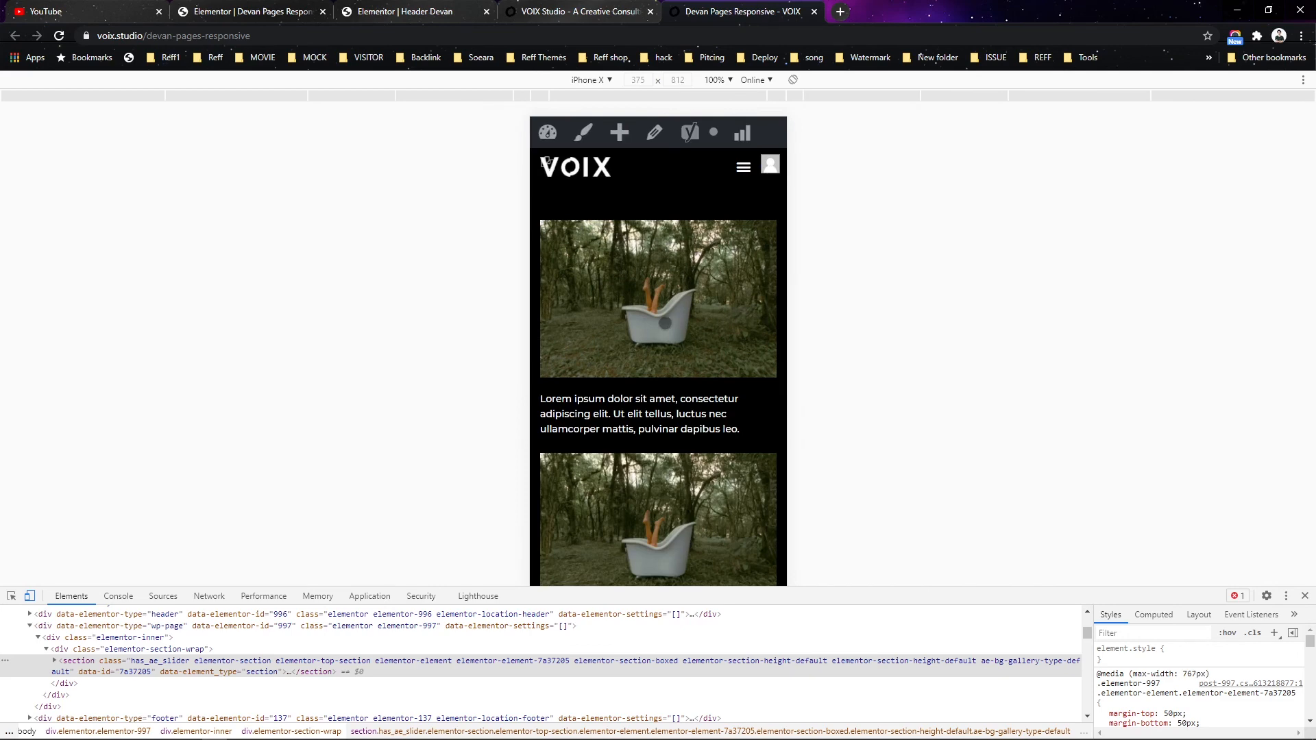
{"action": "scroll", "coordinate": [664, 324], "scroll_direction": "down", "scroll_amount": 6}
{"action": "scroll", "coordinate": [670, 333], "scroll_direction": "up", "scroll_amount": 6}
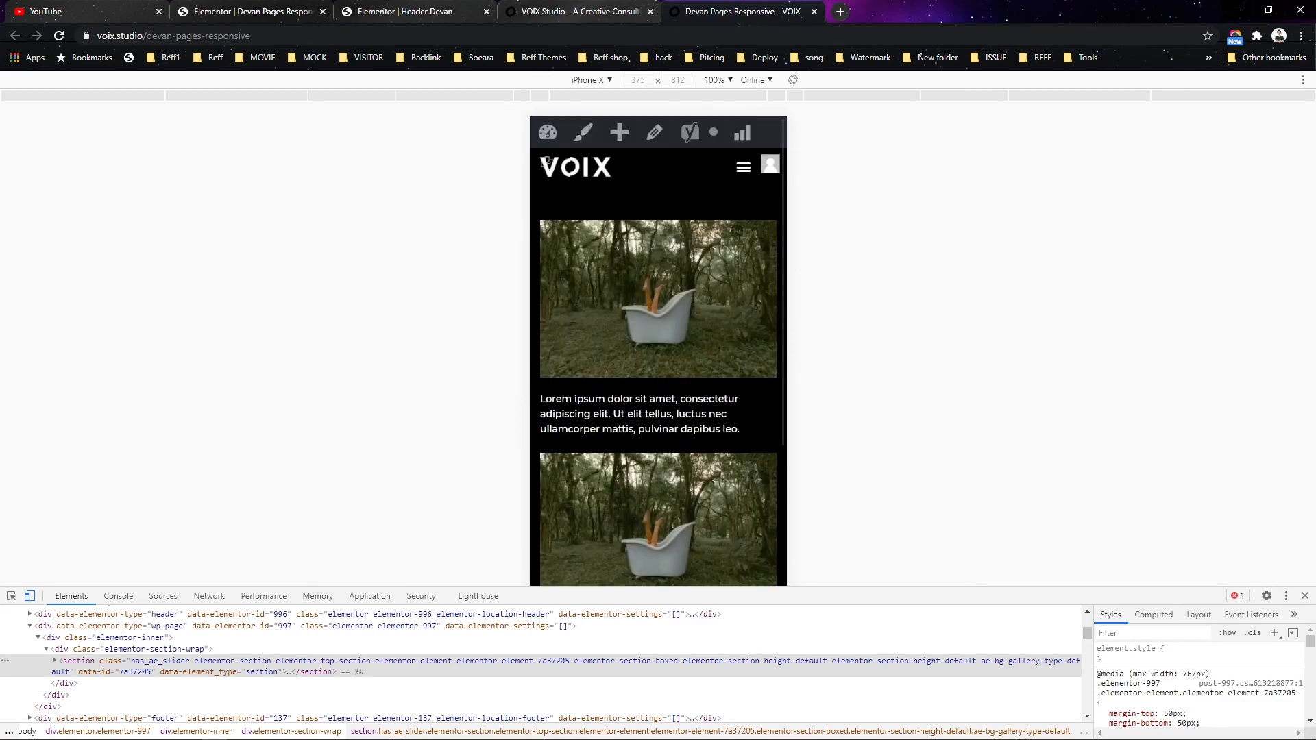
- Test opening and closing the header's hamburger menu on the live page at iPhone X size
{"action": "left_click", "coordinate": [743, 171]}
{"action": "left_click", "coordinate": [742, 168]}
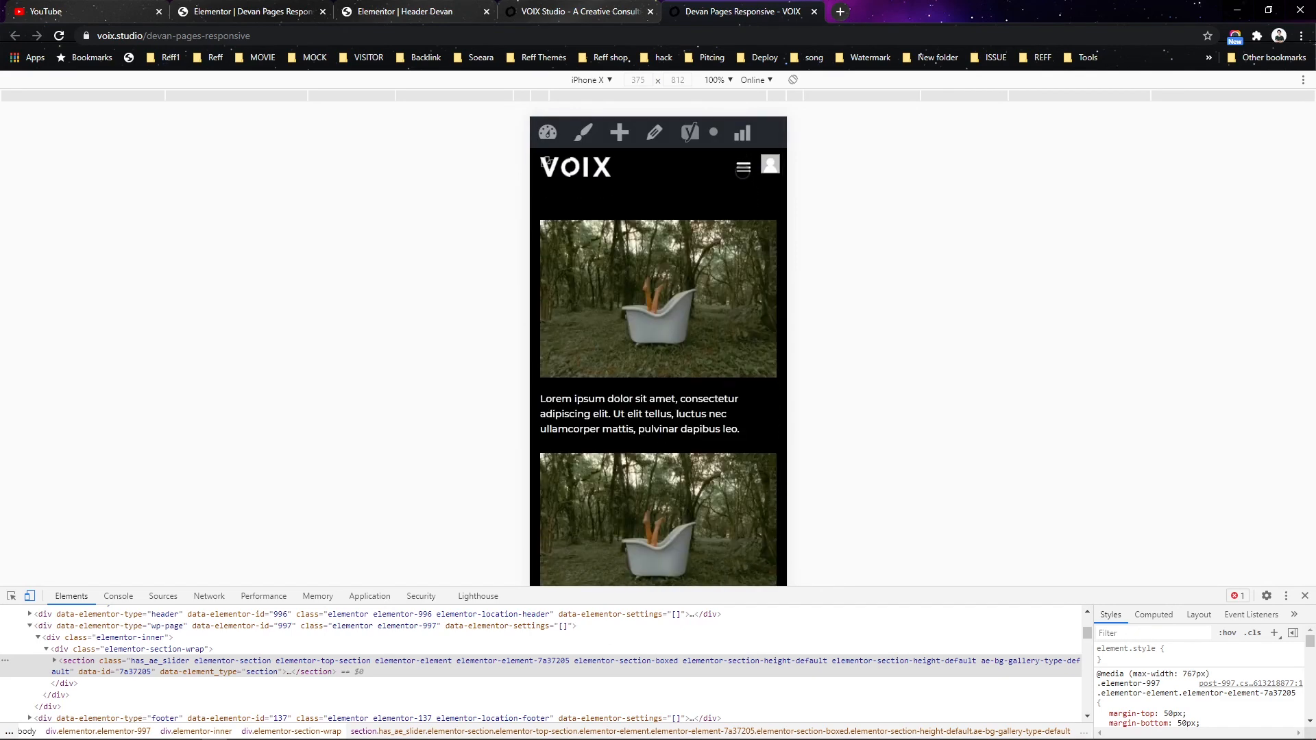
{"action": "scroll", "coordinate": [650, 273], "scroll_direction": "down", "scroll_amount": 10}
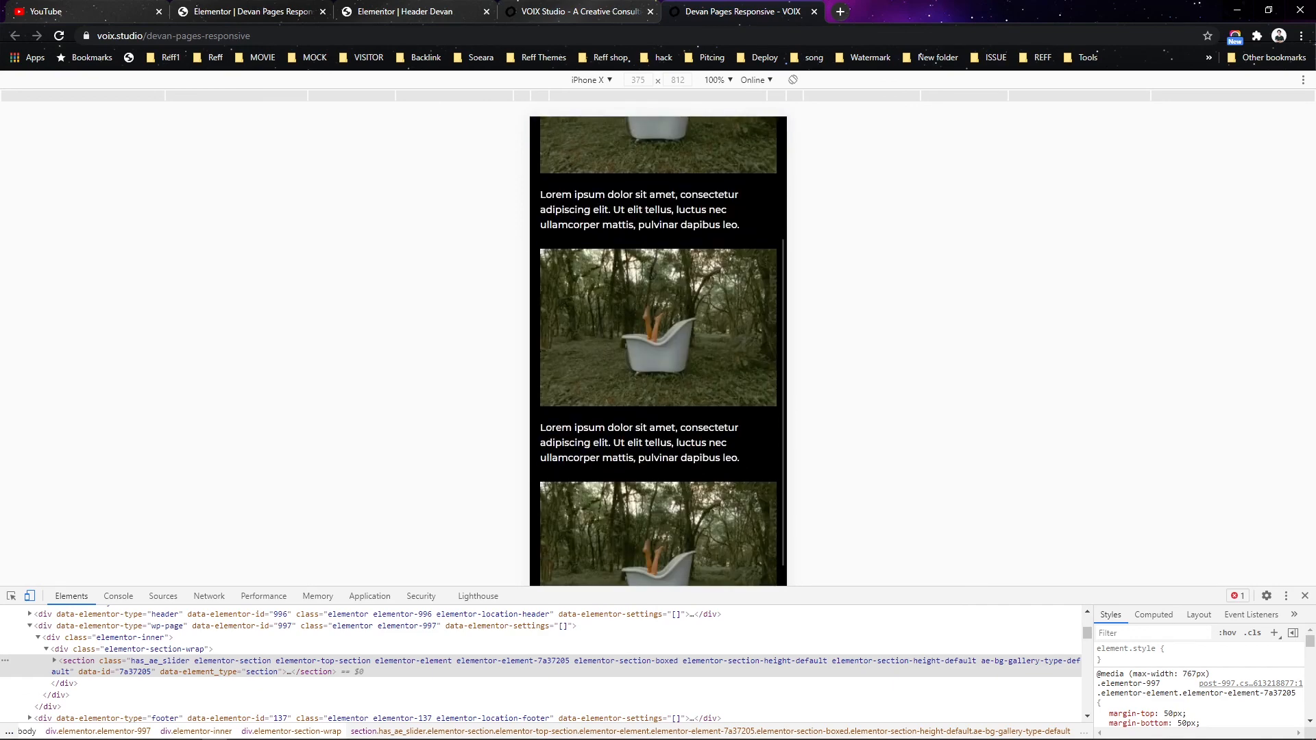
{"action": "scroll", "coordinate": [651, 271], "scroll_direction": "up", "scroll_amount": 10}
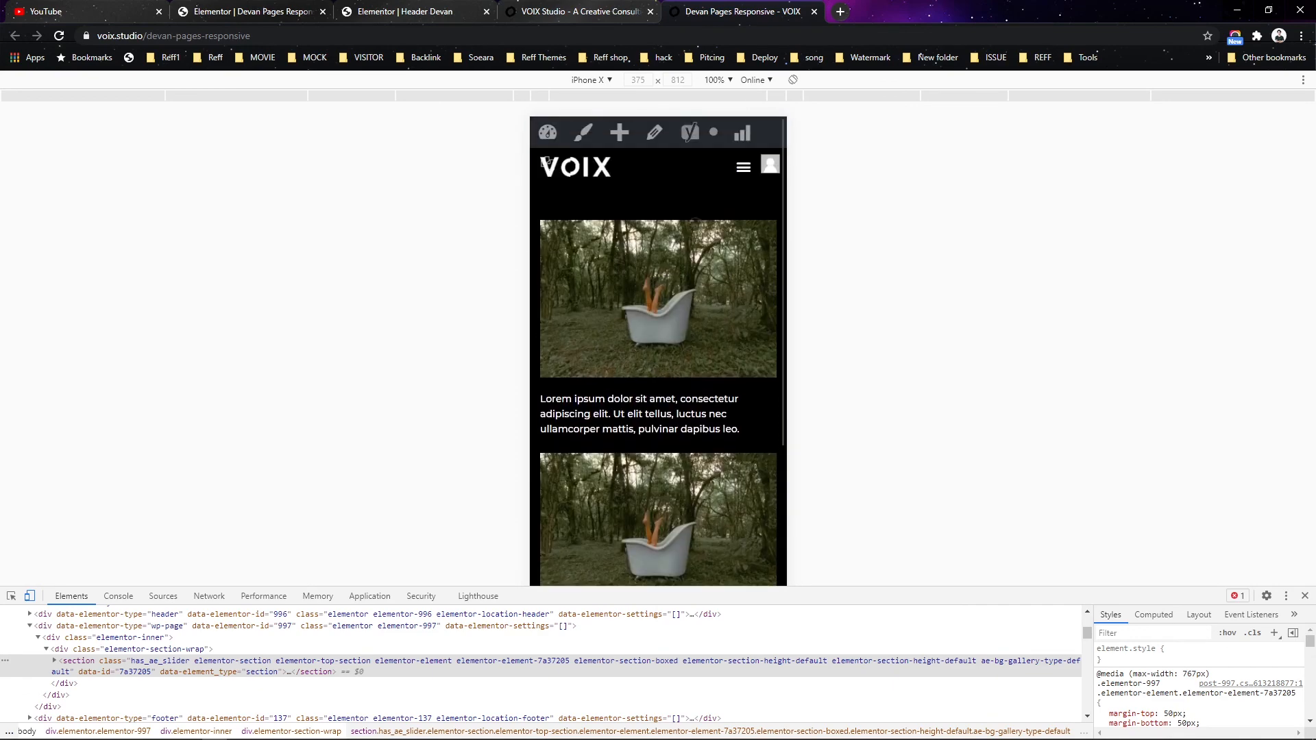
{"action": "left_click", "coordinate": [743, 168]}
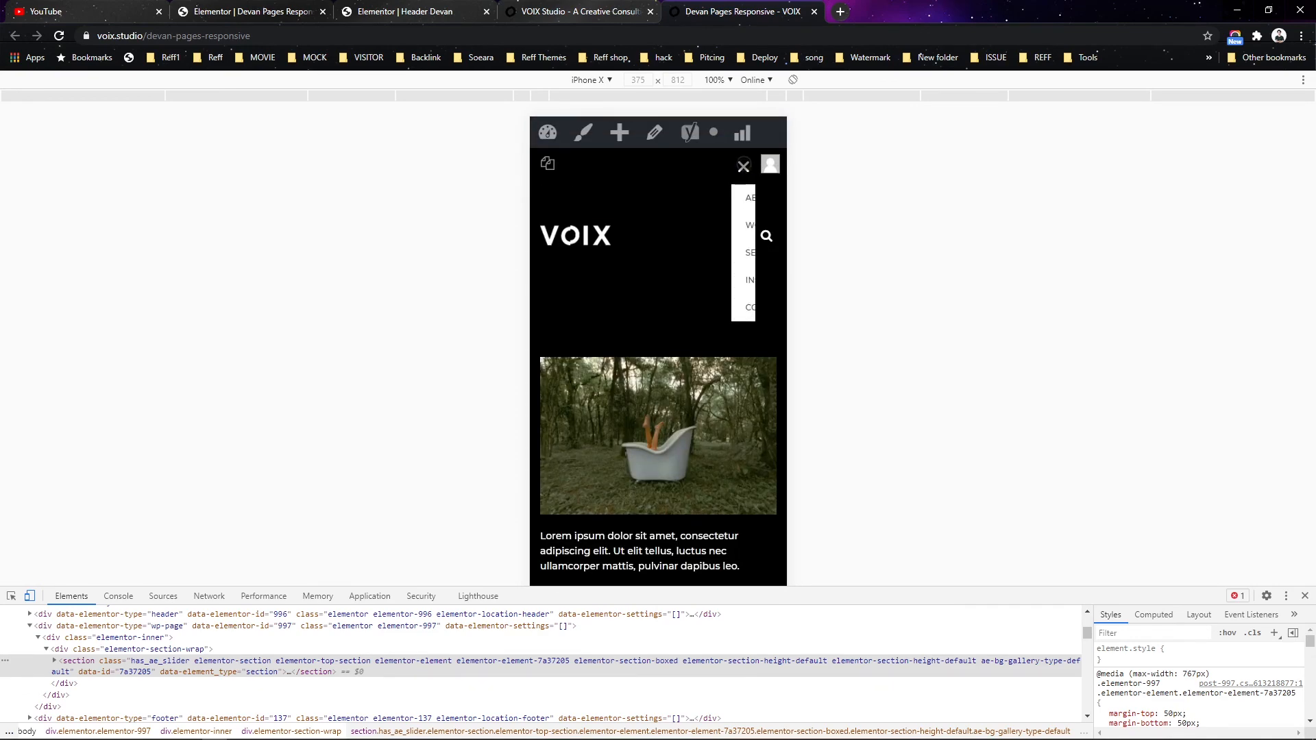
{"action": "left_click", "coordinate": [743, 165]}
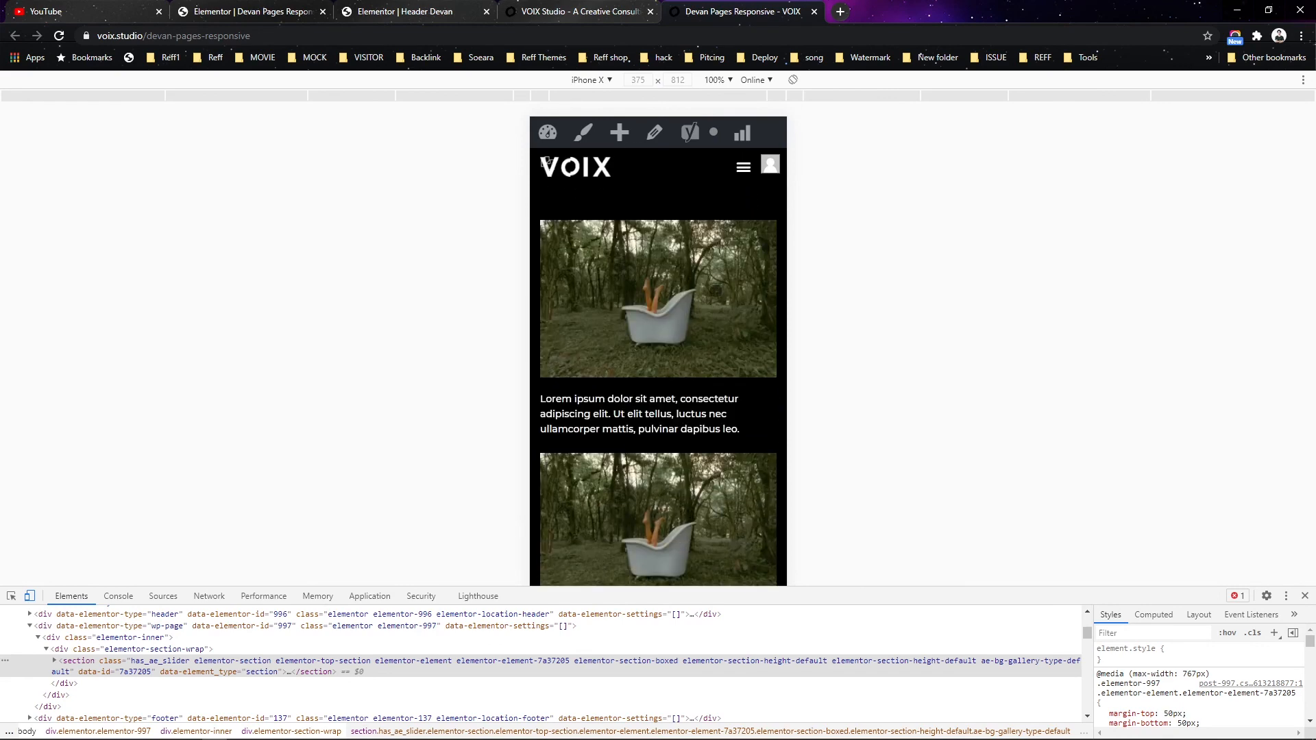
- Switch to the header template's mobile preview and open the nav menu widget's settings with its dropdown expanded
{"action": "left_click", "coordinate": [566, 10]}
{"action": "left_click", "coordinate": [411, 7]}
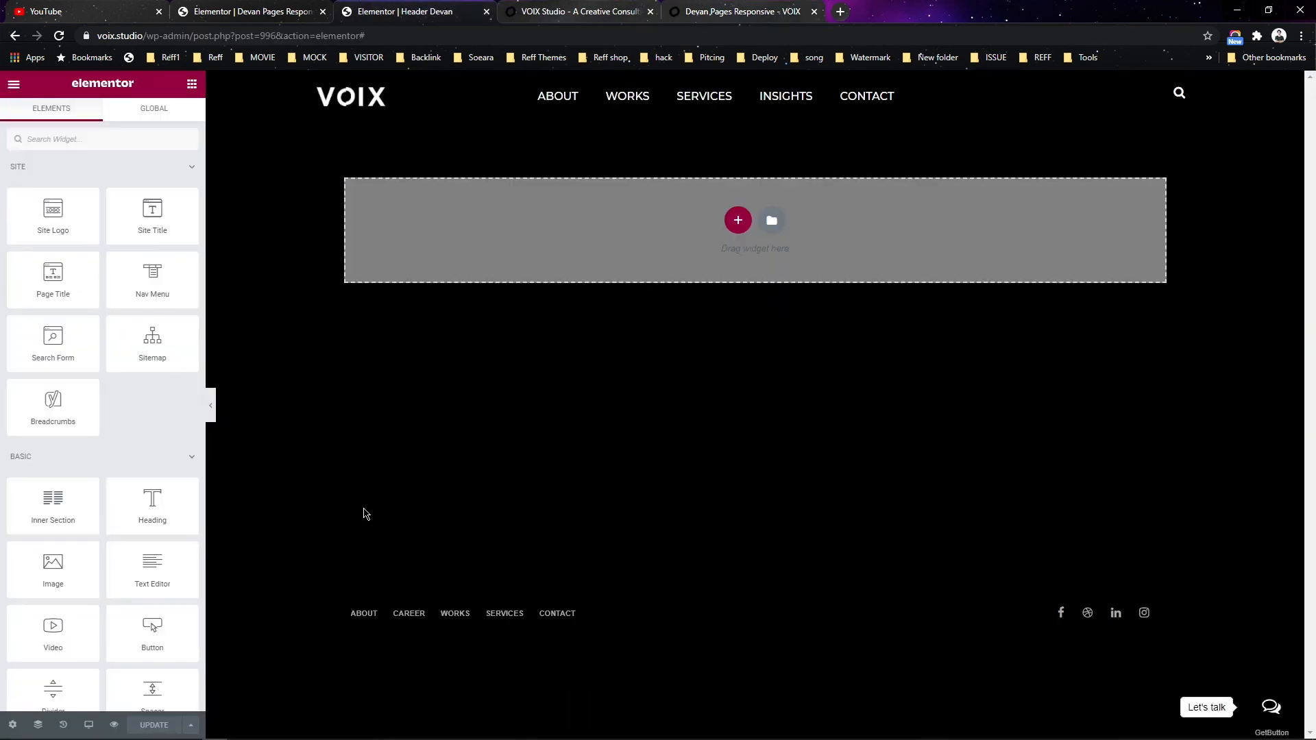
{"action": "left_click", "coordinate": [89, 724]}
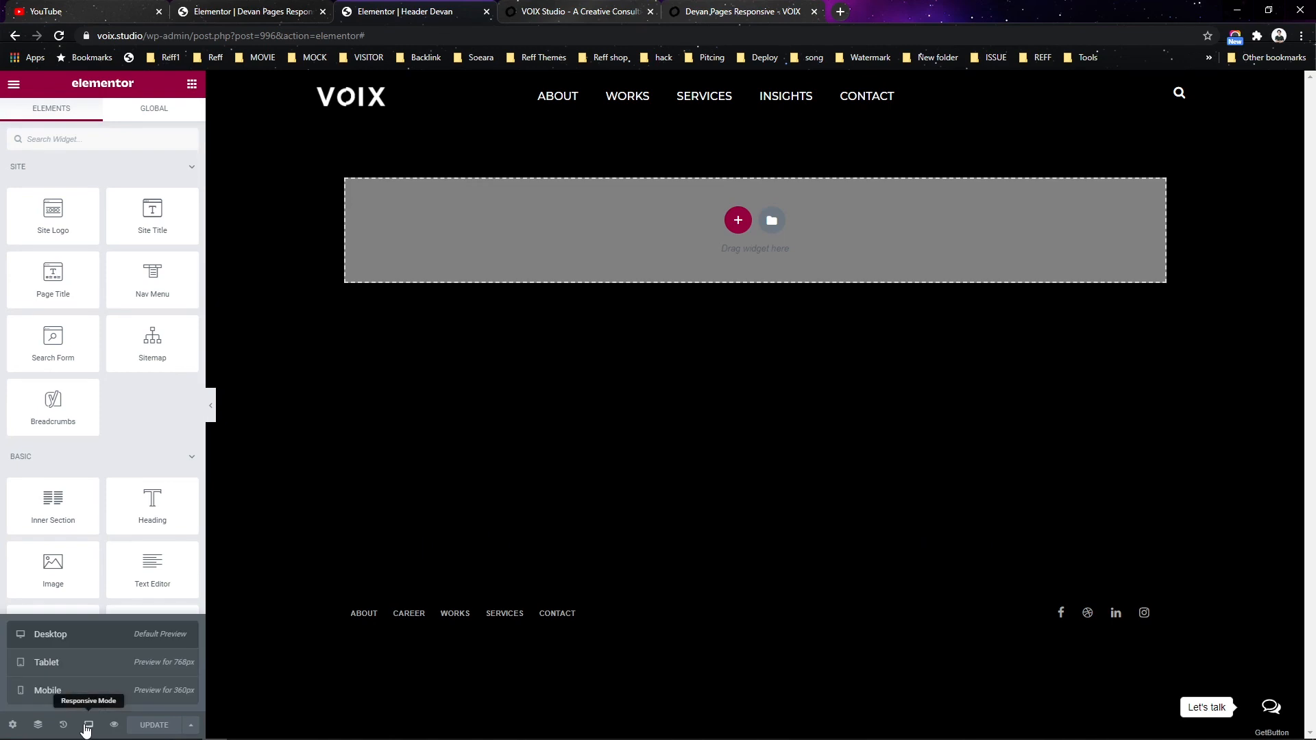
{"action": "left_click", "coordinate": [93, 687]}
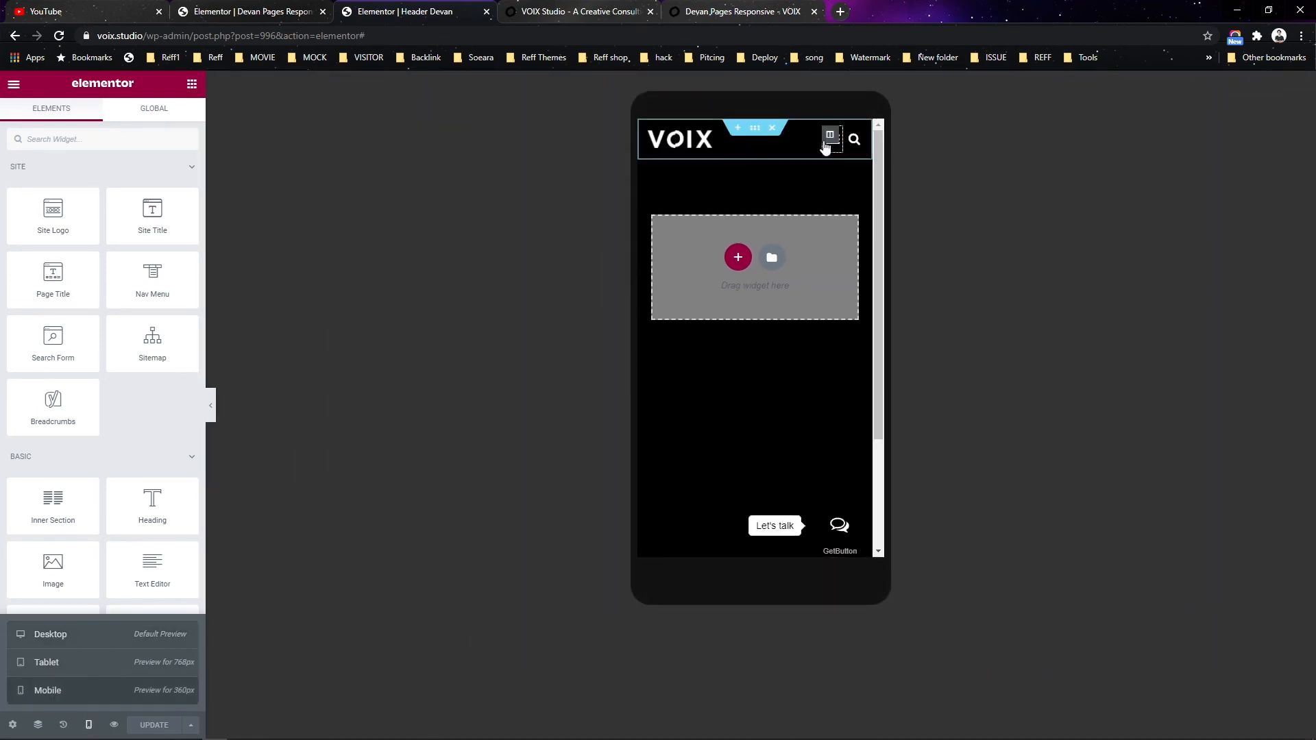
{"action": "left_click", "coordinate": [826, 150]}
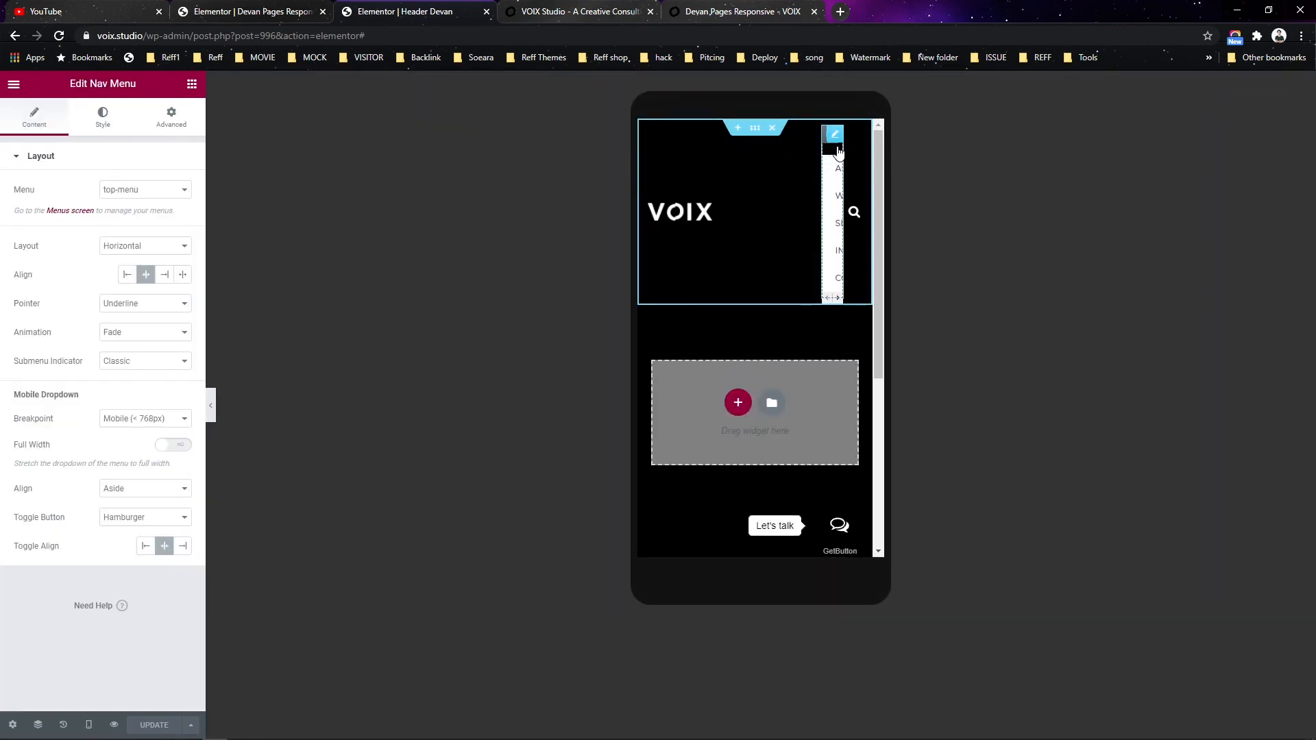
{"action": "left_click", "coordinate": [836, 151]}
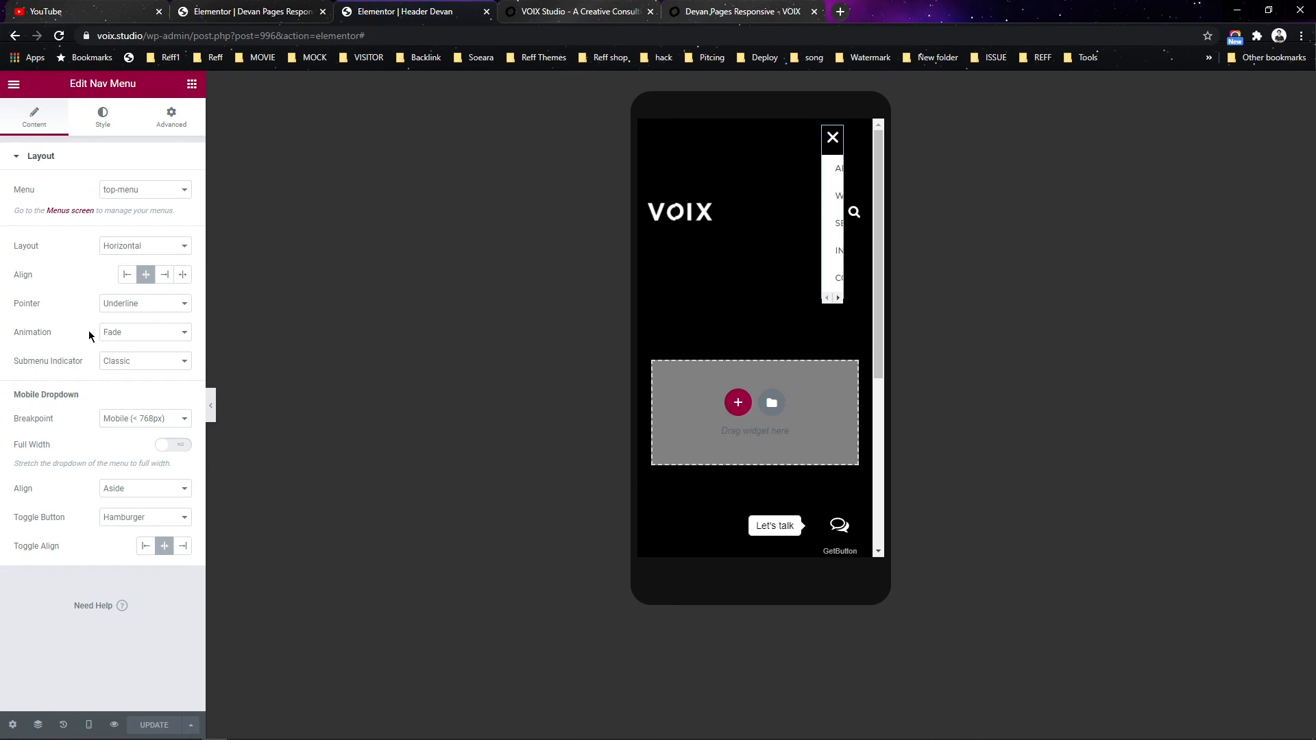
- Set the nav menu's mobile dropdown to Center alignment and stretch it to full width
{"action": "left_click", "coordinate": [122, 489]}
{"action": "left_click", "coordinate": [129, 512]}
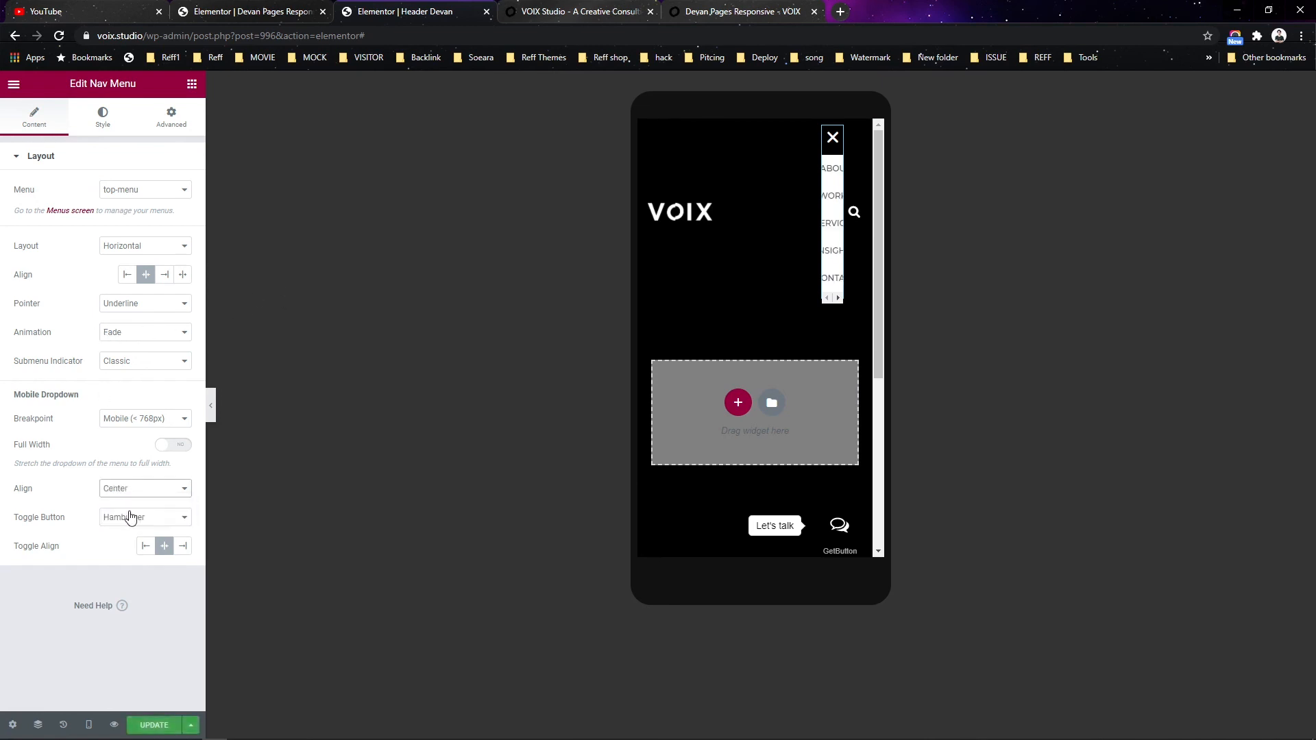
{"action": "left_click", "coordinate": [172, 457]}
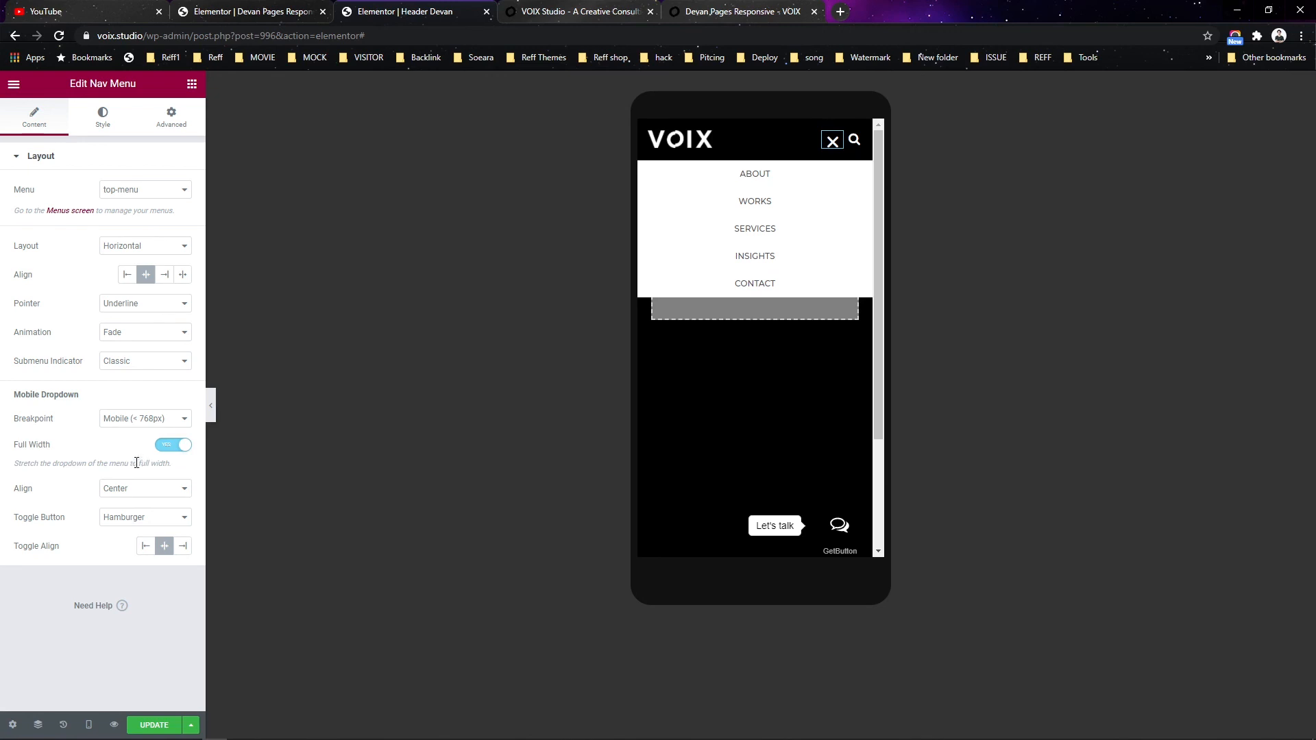
{"action": "left_click", "coordinate": [139, 493]}
{"action": "left_click", "coordinate": [134, 500]}
{"action": "left_click", "coordinate": [137, 489]}
{"action": "left_click", "coordinate": [136, 507]}
- Save the header template and reload the live page in the iPhone X emulation
{"action": "left_click", "coordinate": [145, 725]}
{"action": "left_click", "coordinate": [697, 7]}
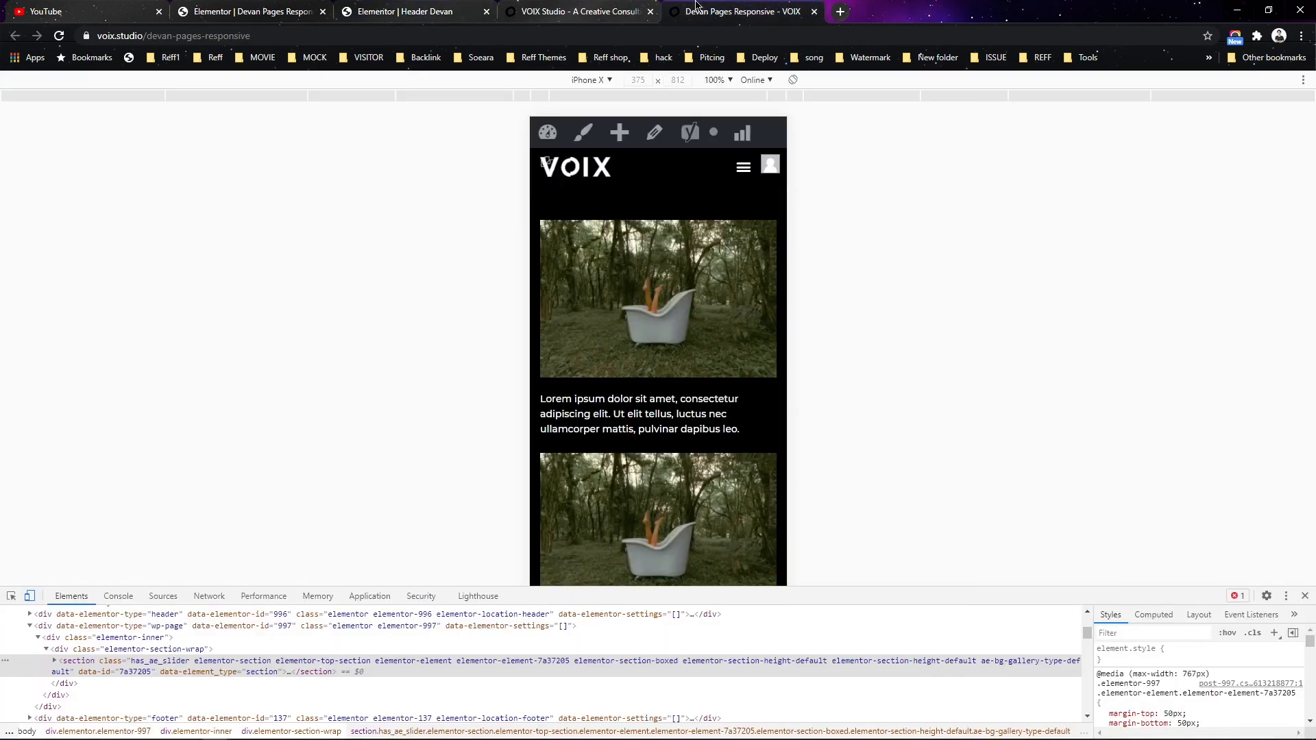
{"action": "key", "text": "F5"}
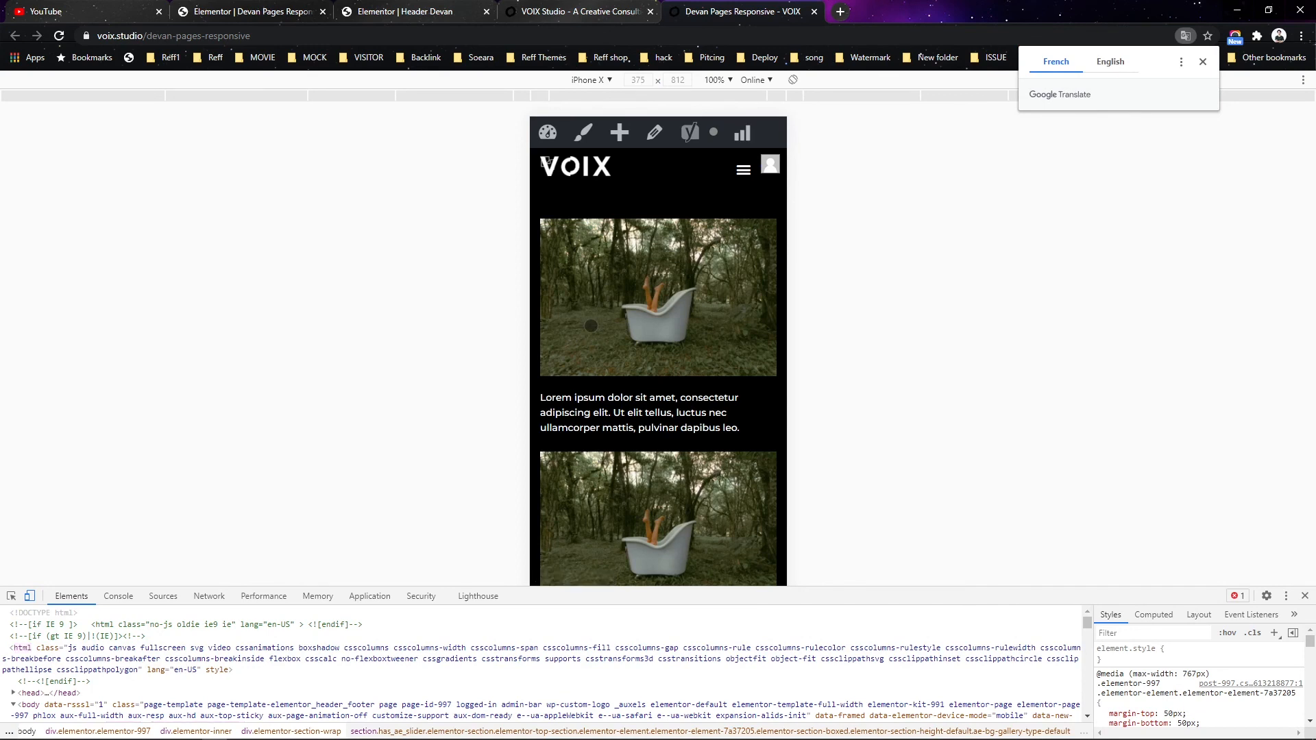
- Check the live page's hamburger dropdown by opening and closing it, and look through the stacked columns
{"action": "scroll", "coordinate": [614, 320], "scroll_direction": "down", "scroll_amount": 2}
{"action": "scroll", "coordinate": [615, 320], "scroll_direction": "up", "scroll_amount": 2}
{"action": "left_click", "coordinate": [743, 168]}
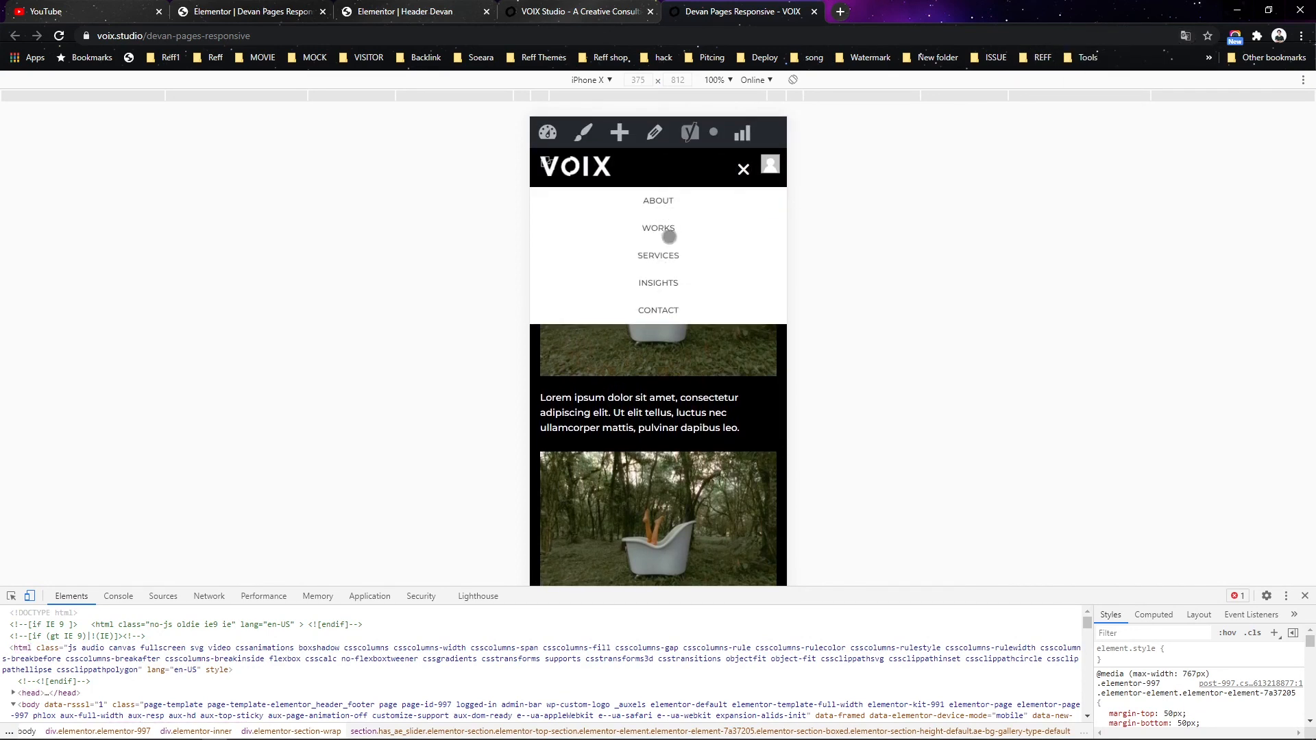
{"action": "left_click", "coordinate": [743, 170]}
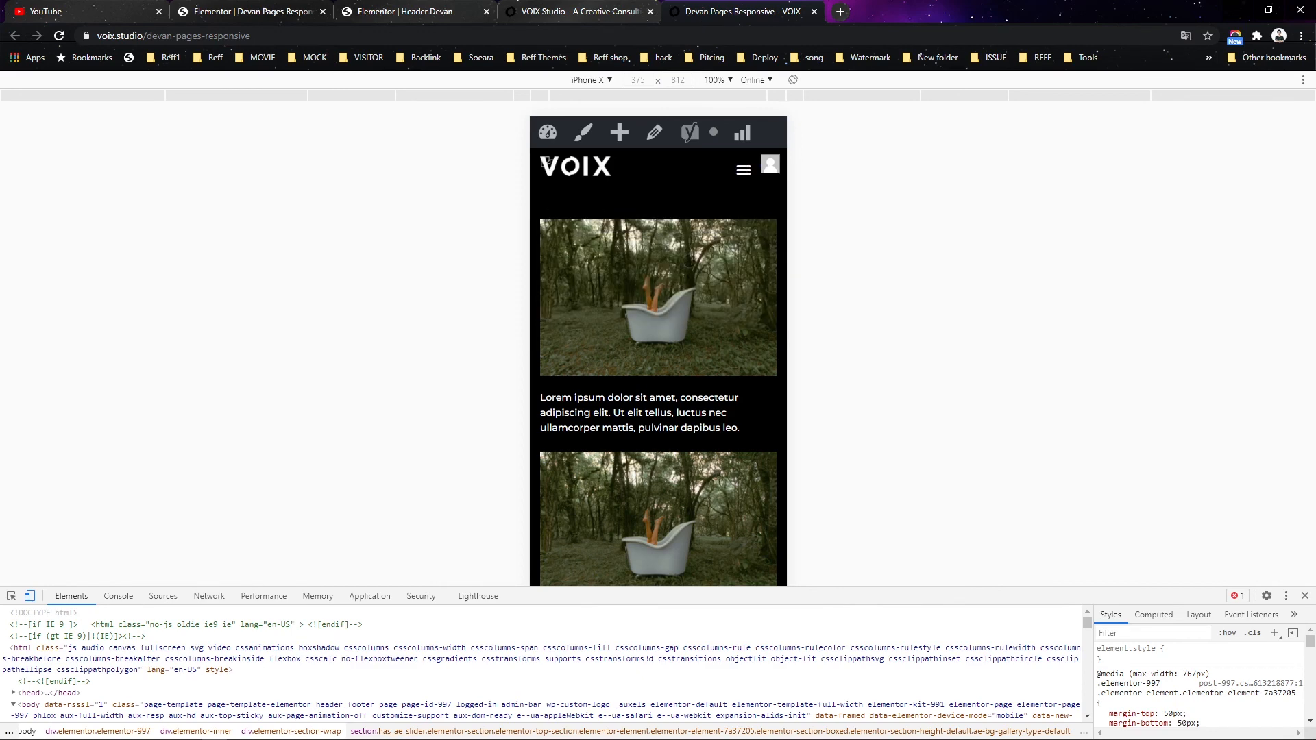
{"action": "scroll", "coordinate": [689, 261], "scroll_direction": "down", "scroll_amount": 4}
{"action": "scroll", "coordinate": [690, 261], "scroll_direction": "up", "scroll_amount": 4}
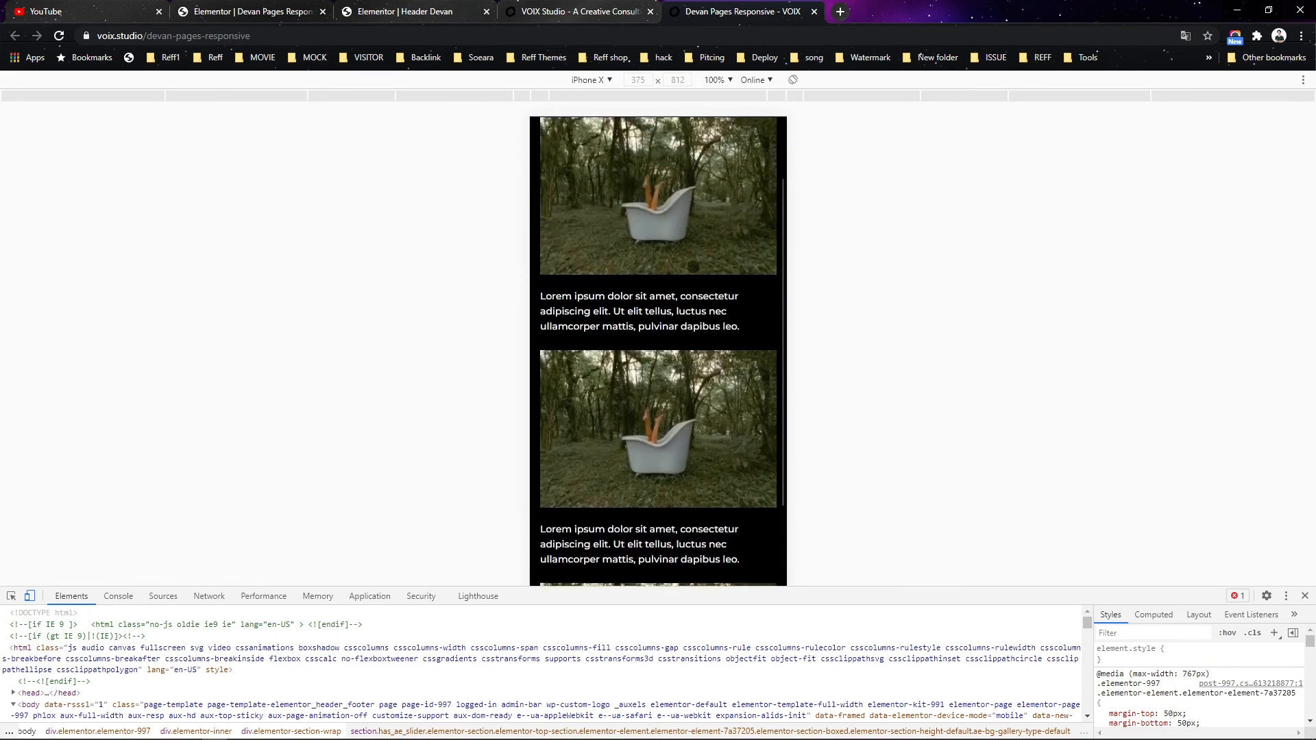
{"action": "scroll", "coordinate": [700, 294], "scroll_direction": "down", "scroll_amount": 2}
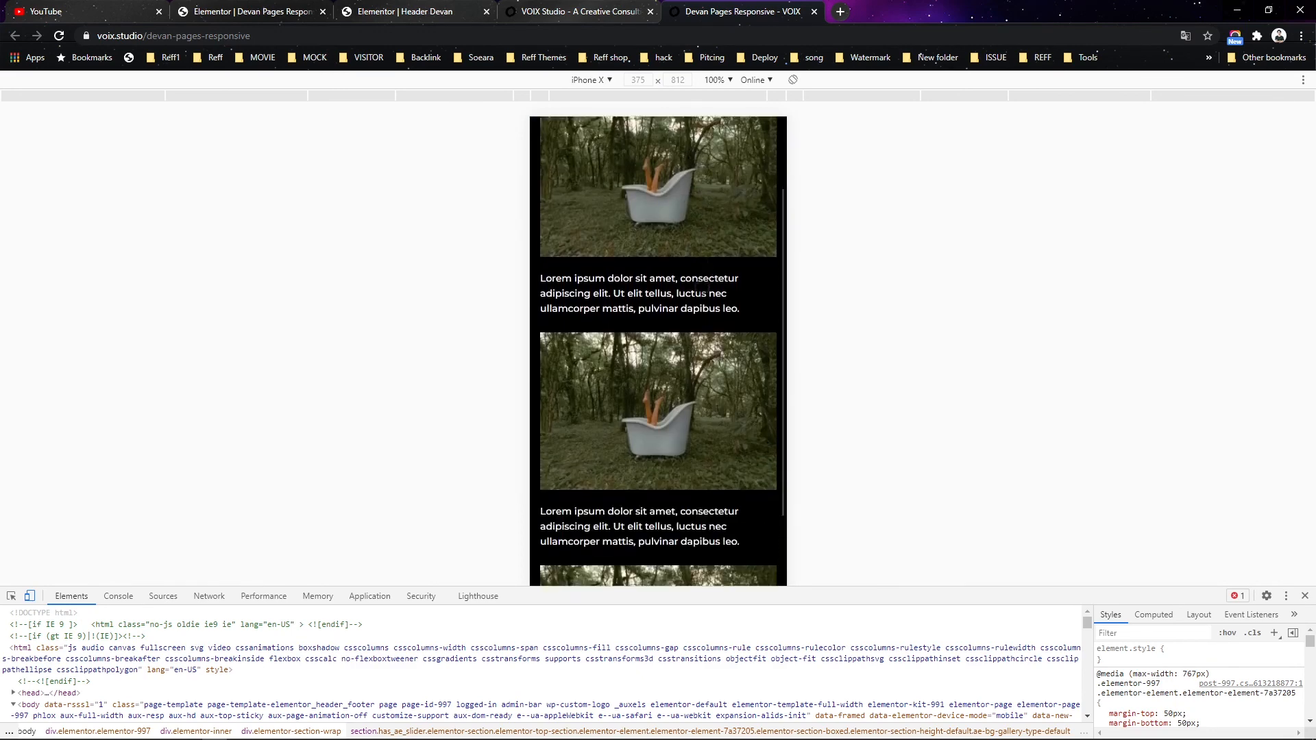
{"action": "scroll", "coordinate": [701, 294], "scroll_direction": "up", "scroll_amount": 2}
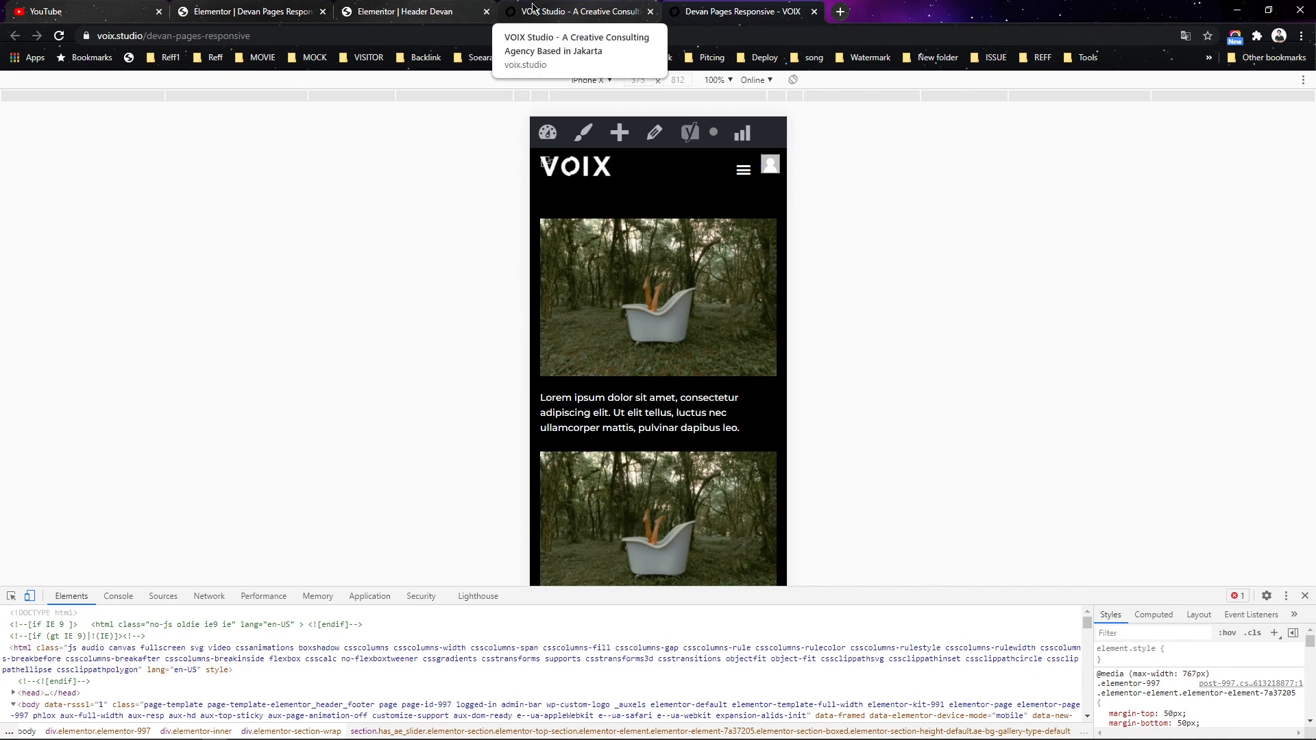
{"action": "key", "text": "alt+Tab"}
{"action": "key", "text": "Tab"}
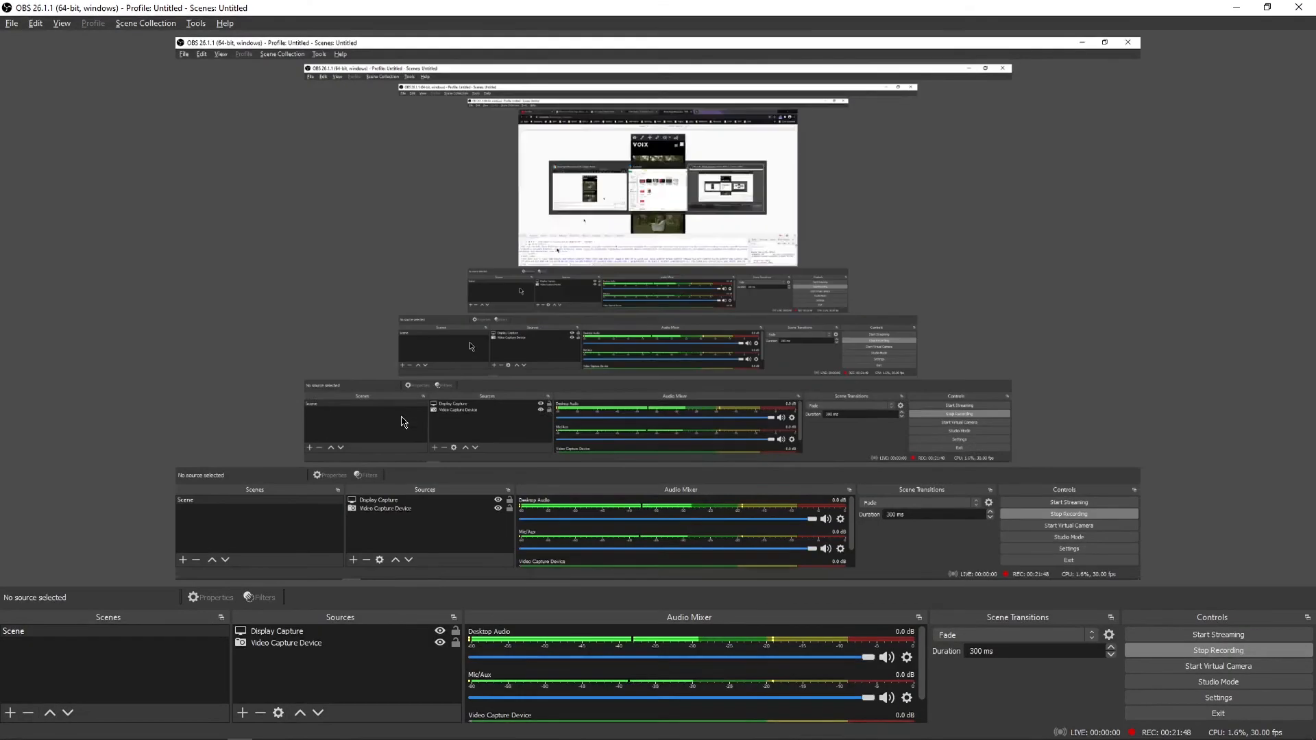